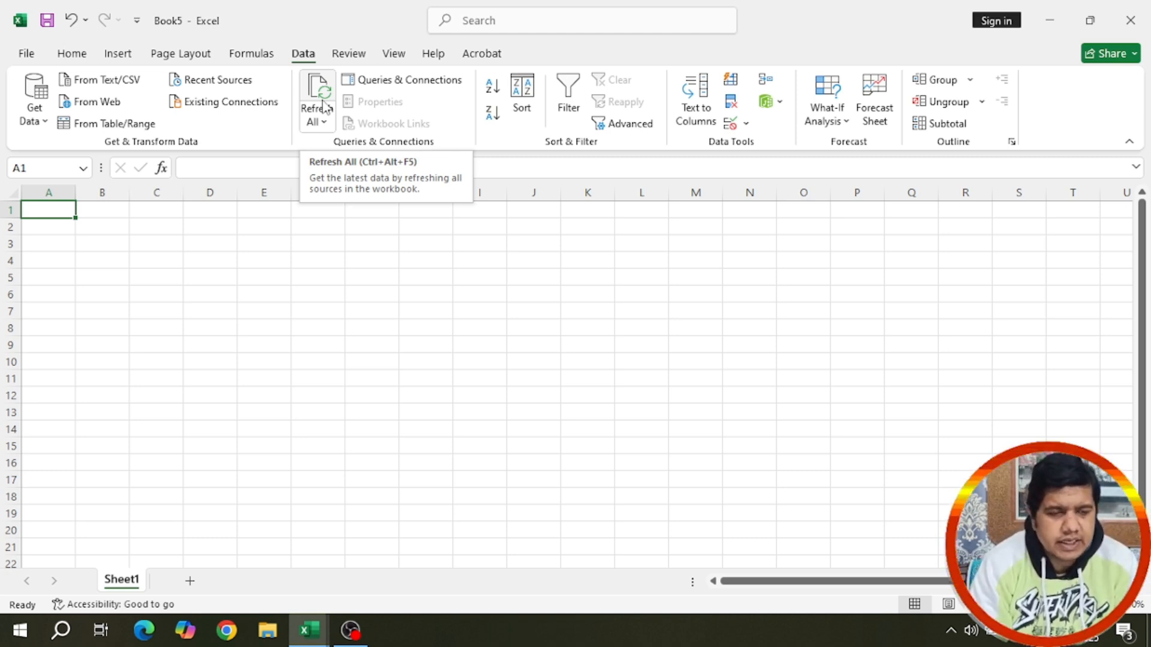
{"action": "left_click", "coordinate": [827, 111]}
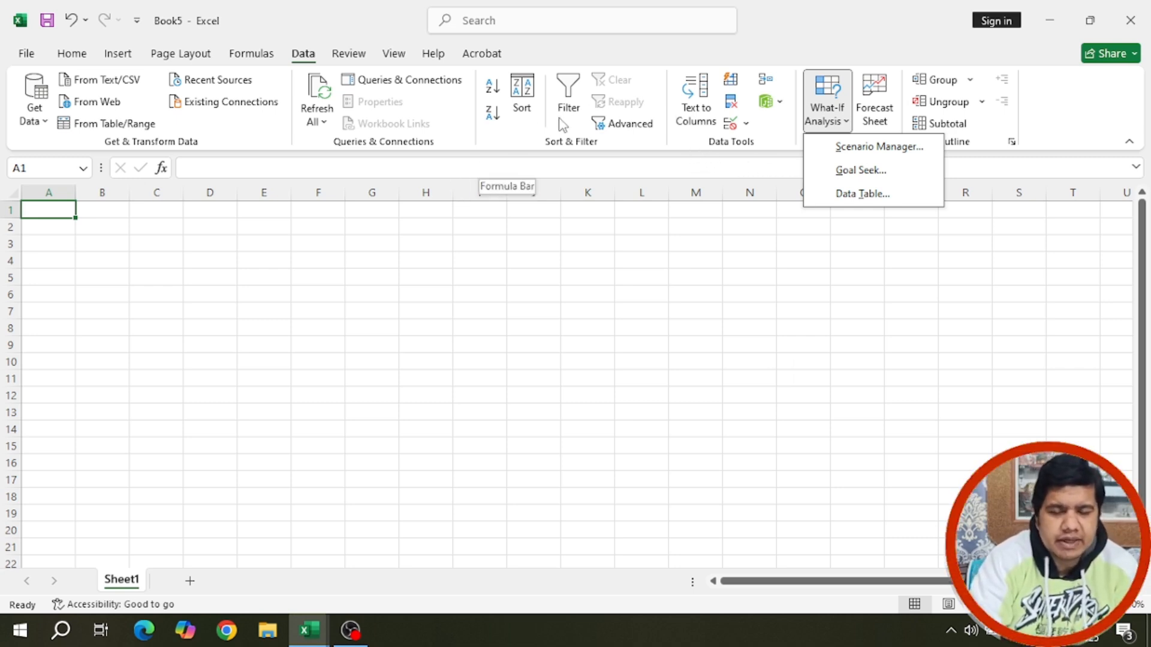
{"action": "left_click", "coordinate": [47, 123]}
{"action": "mouse_move", "coordinate": [99, 150]}
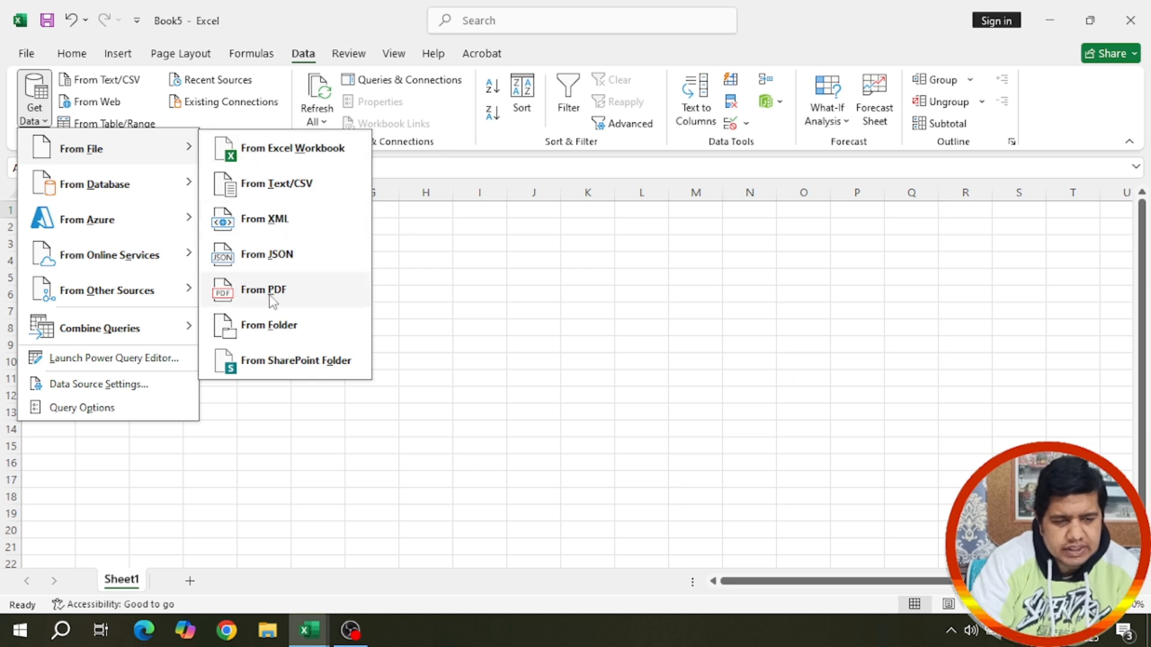
{"action": "left_click", "coordinate": [502, 149]}
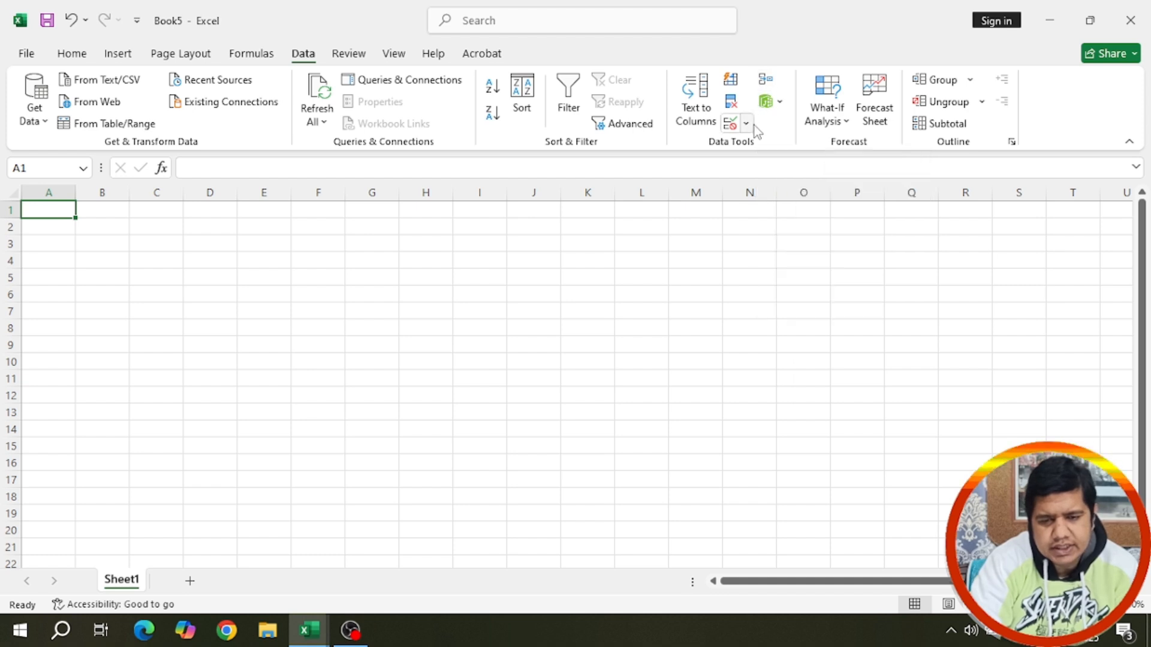
{"action": "left_click", "coordinate": [847, 121]}
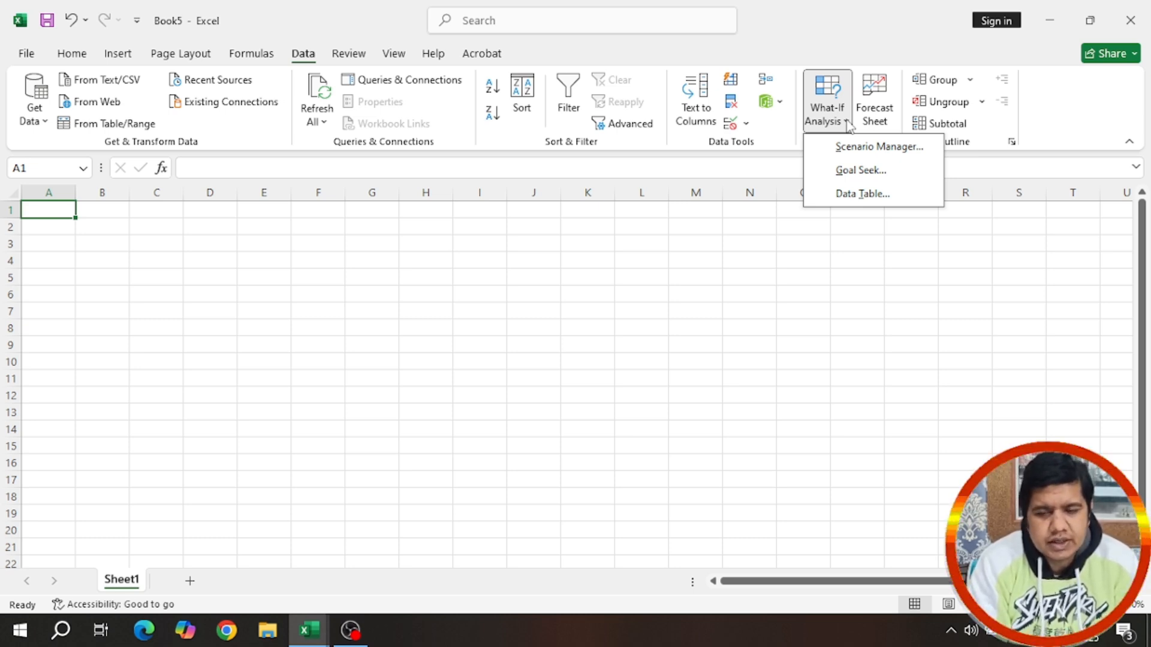
{"action": "left_click", "coordinate": [847, 124]}
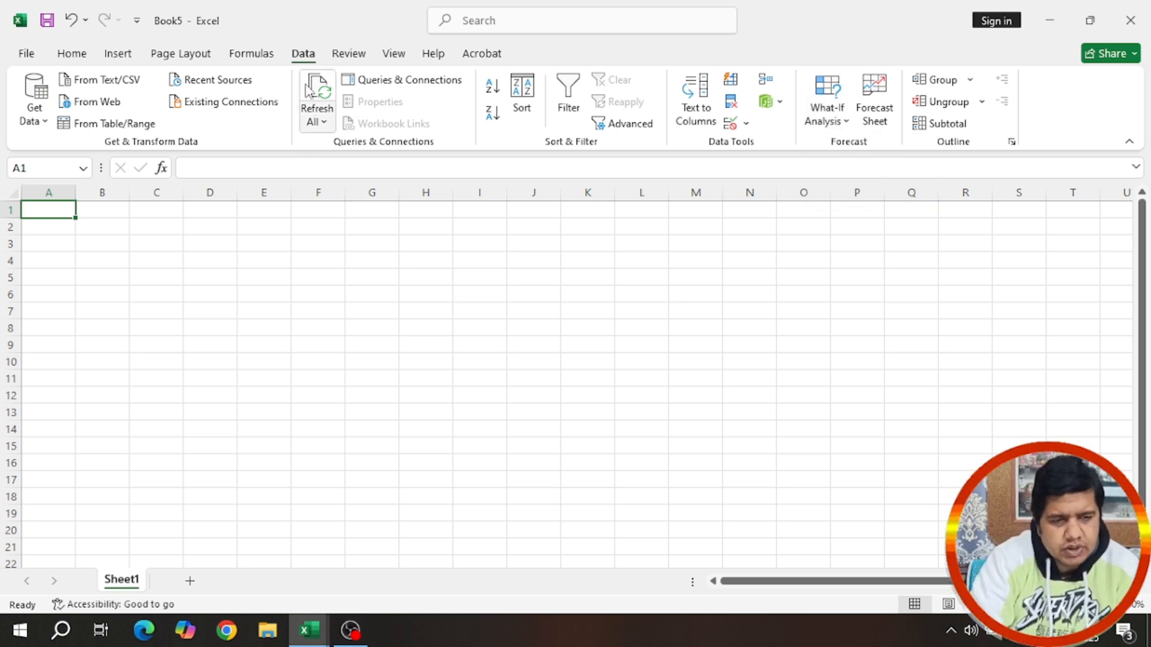
{"action": "left_click", "coordinate": [45, 120]}
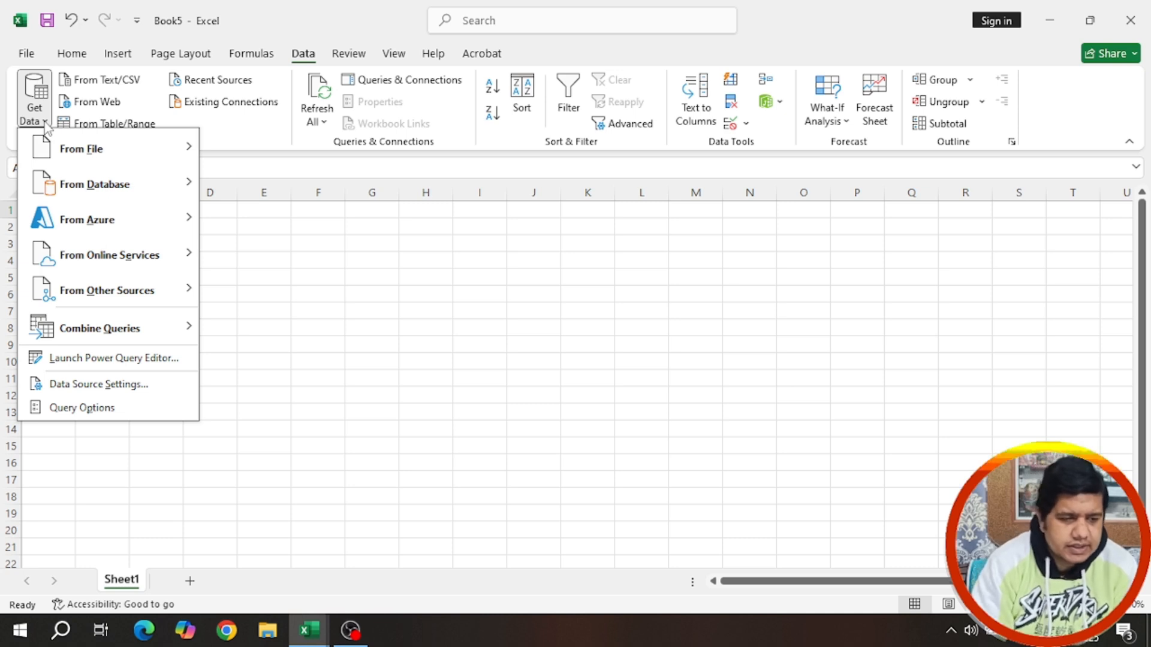
{"action": "mouse_move", "coordinate": [174, 148]}
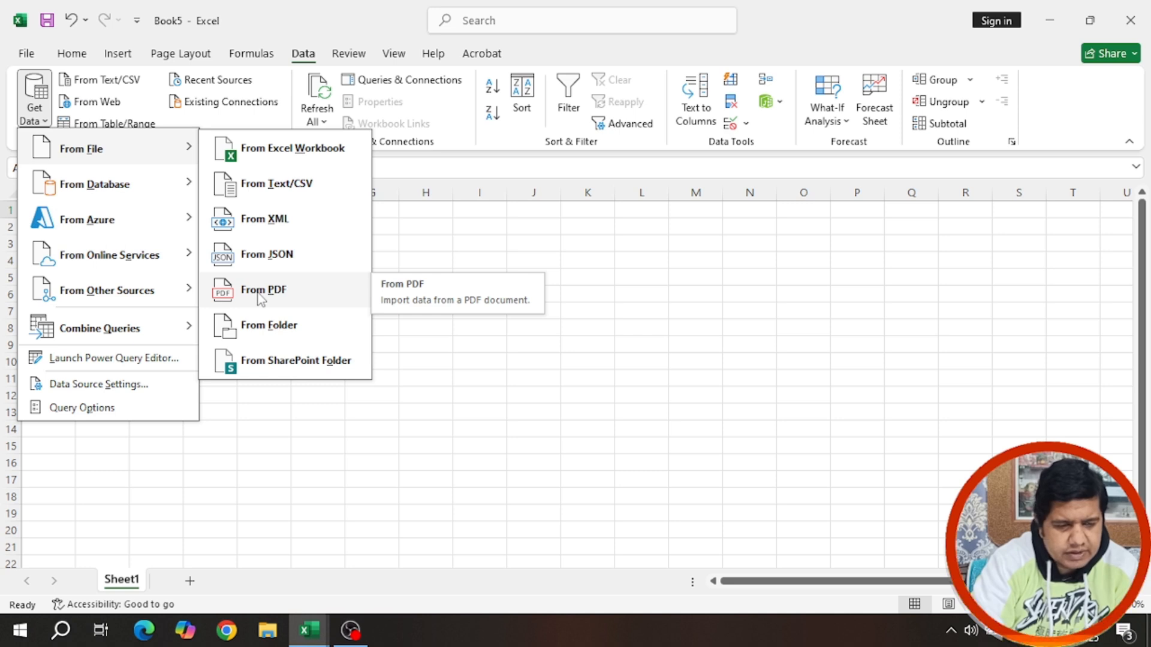
{"action": "left_click", "coordinate": [397, 181]}
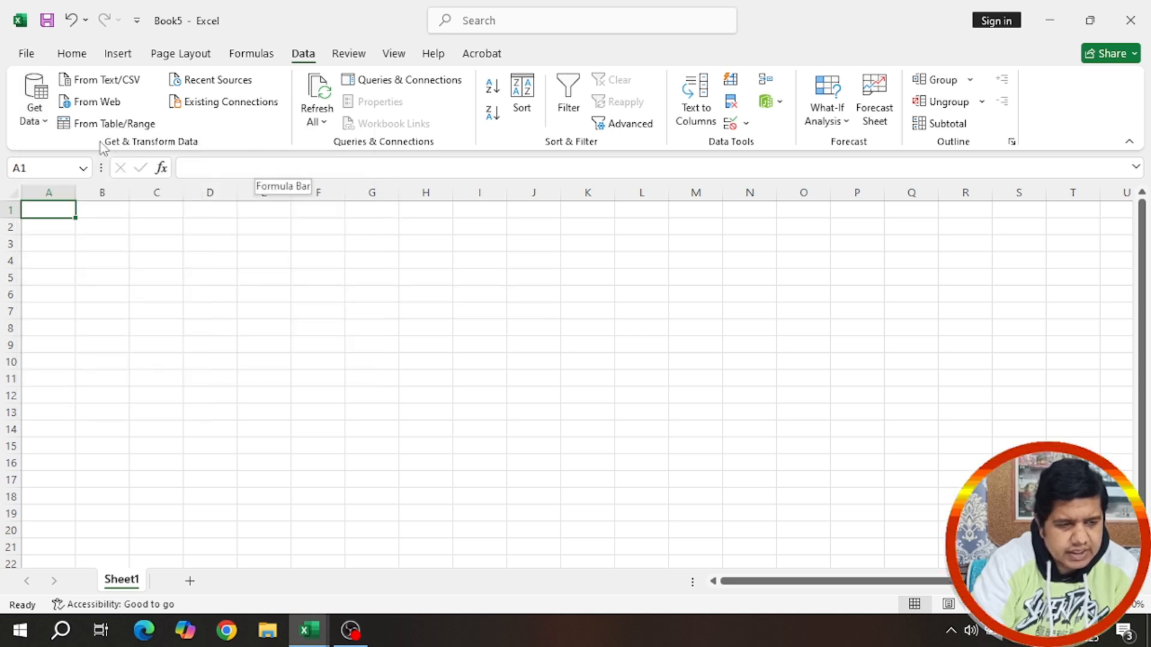
Step: Import data from the Marksheet PDF file on the Desktop
{"action": "left_click", "coordinate": [33, 123]}
{"action": "mouse_move", "coordinate": [99, 162]}
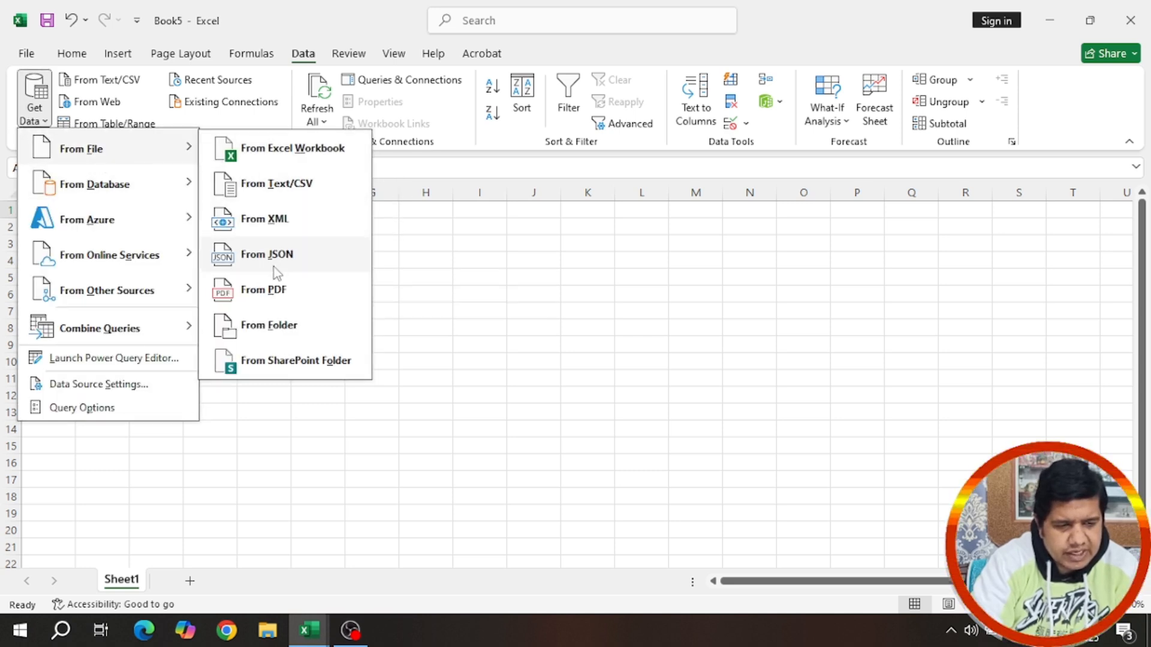
{"action": "left_click", "coordinate": [276, 289]}
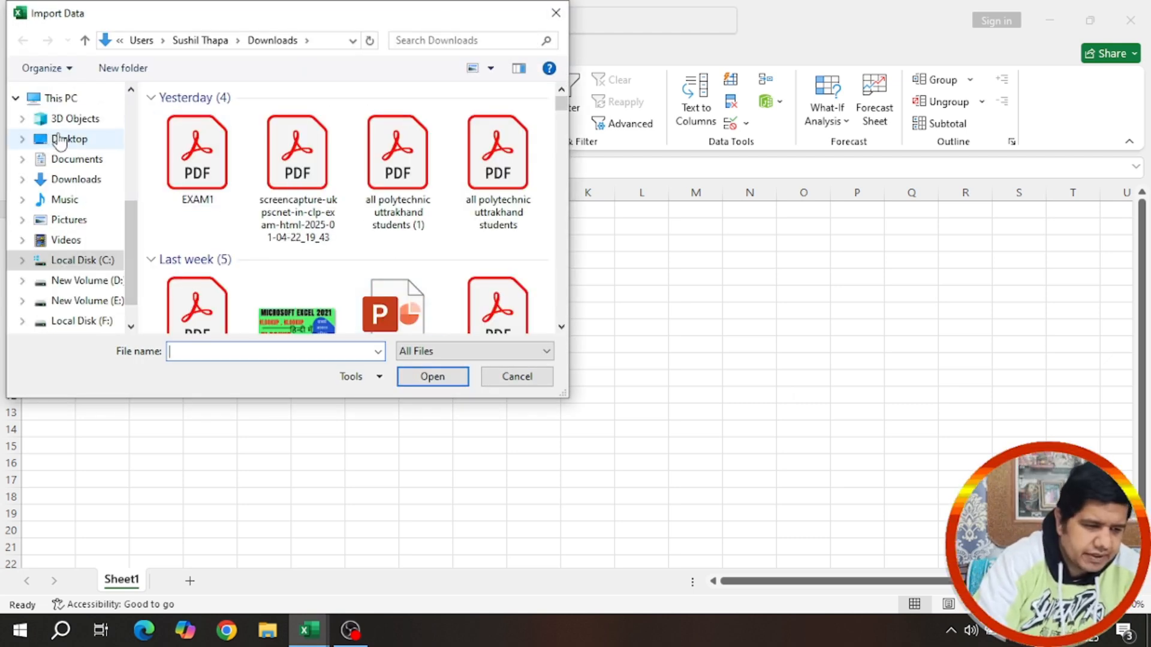
{"action": "left_click", "coordinate": [60, 139]}
{"action": "scroll", "coordinate": [303, 213], "scroll_direction": "down", "scroll_amount": 1}
{"action": "left_click", "coordinate": [389, 203]}
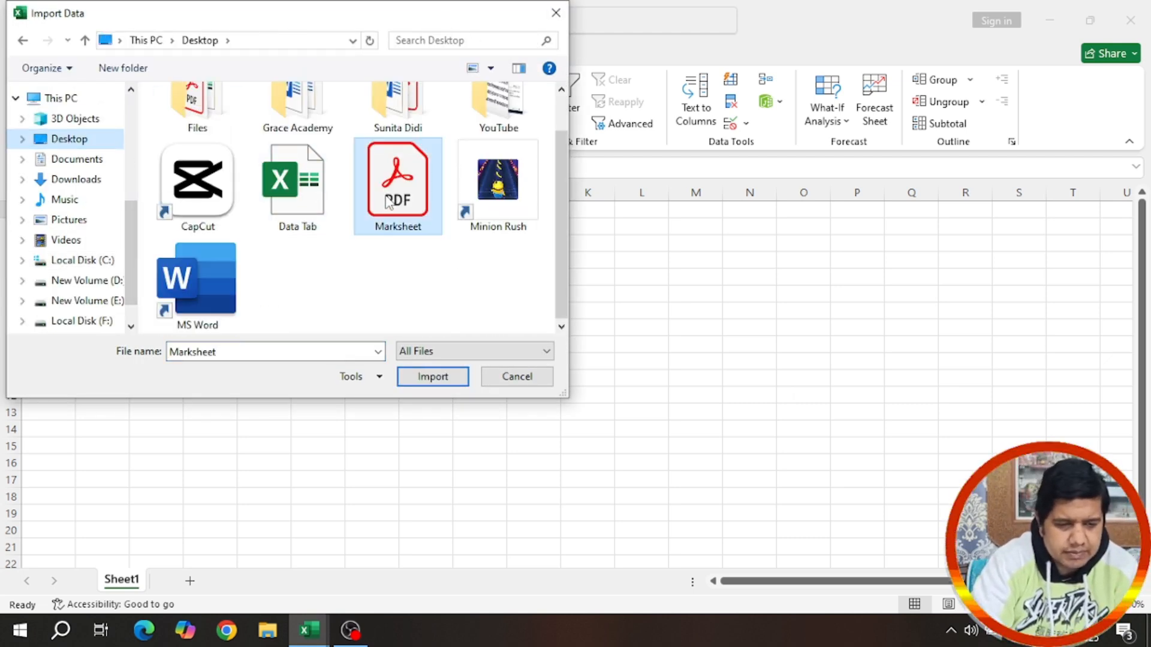
{"action": "left_click", "coordinate": [435, 380]}
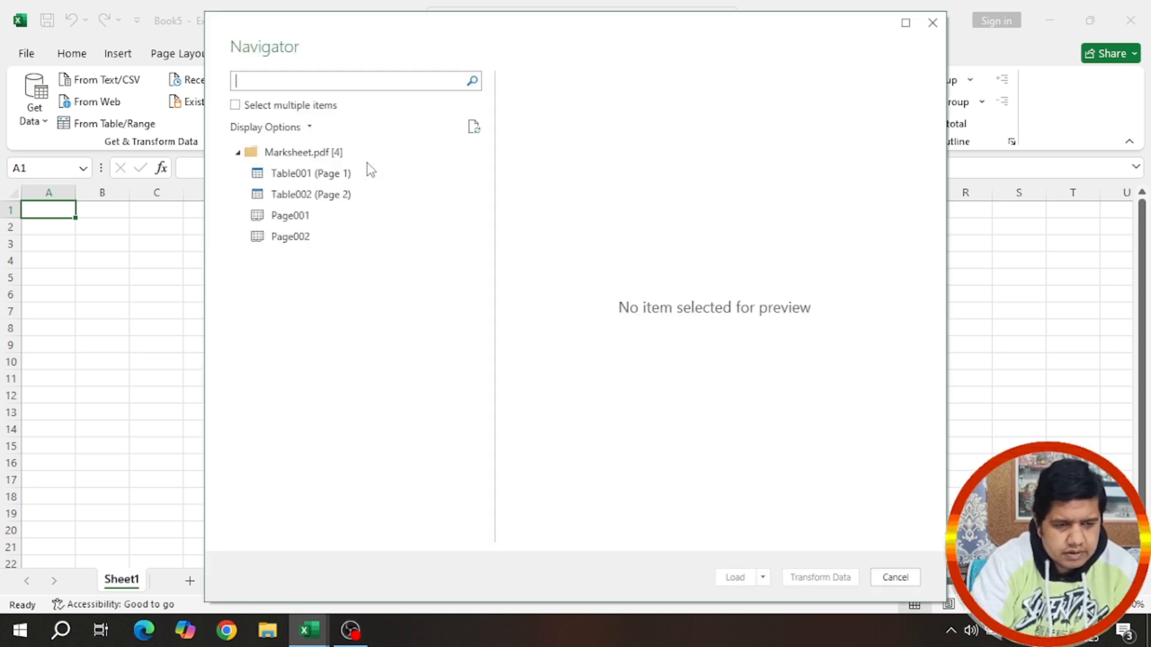
Step: Preview the PDF's two detected tables, then load Table001 (Page 1) into the workbook
{"action": "left_click", "coordinate": [324, 177]}
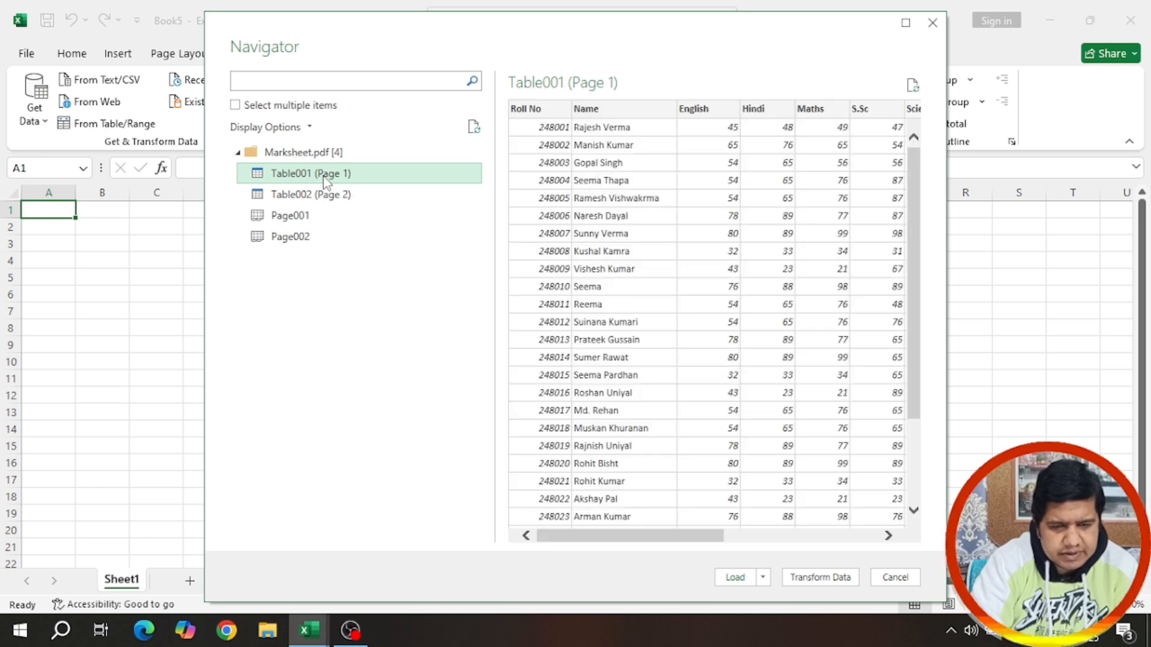
{"action": "left_click", "coordinate": [327, 195]}
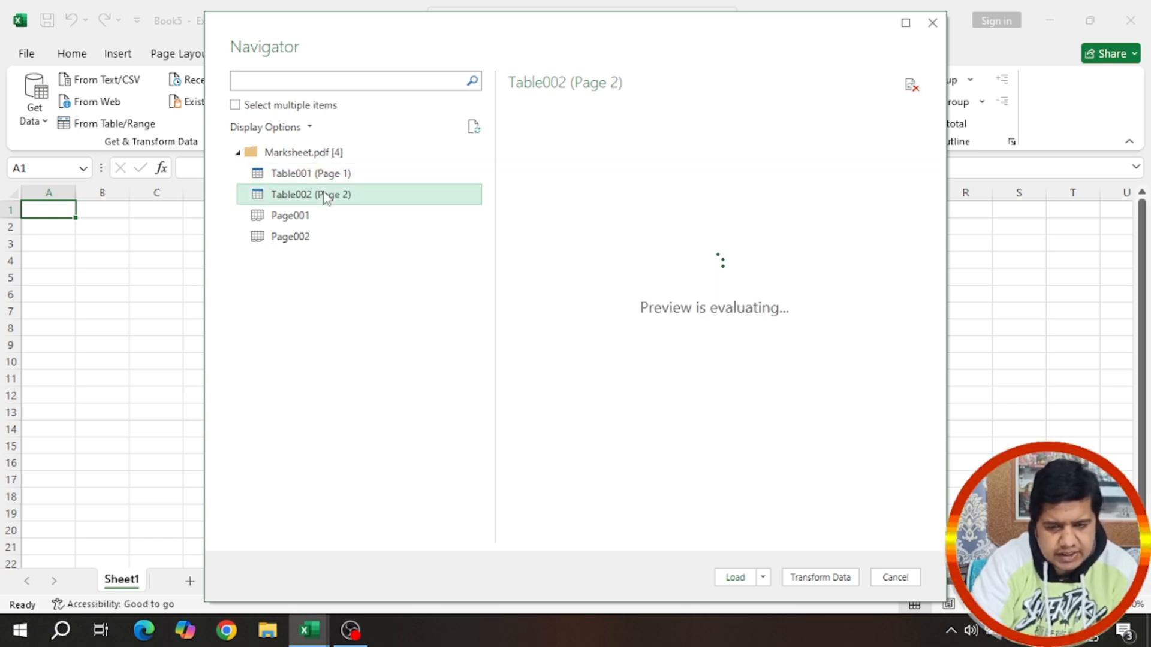
{"action": "left_click", "coordinate": [325, 178]}
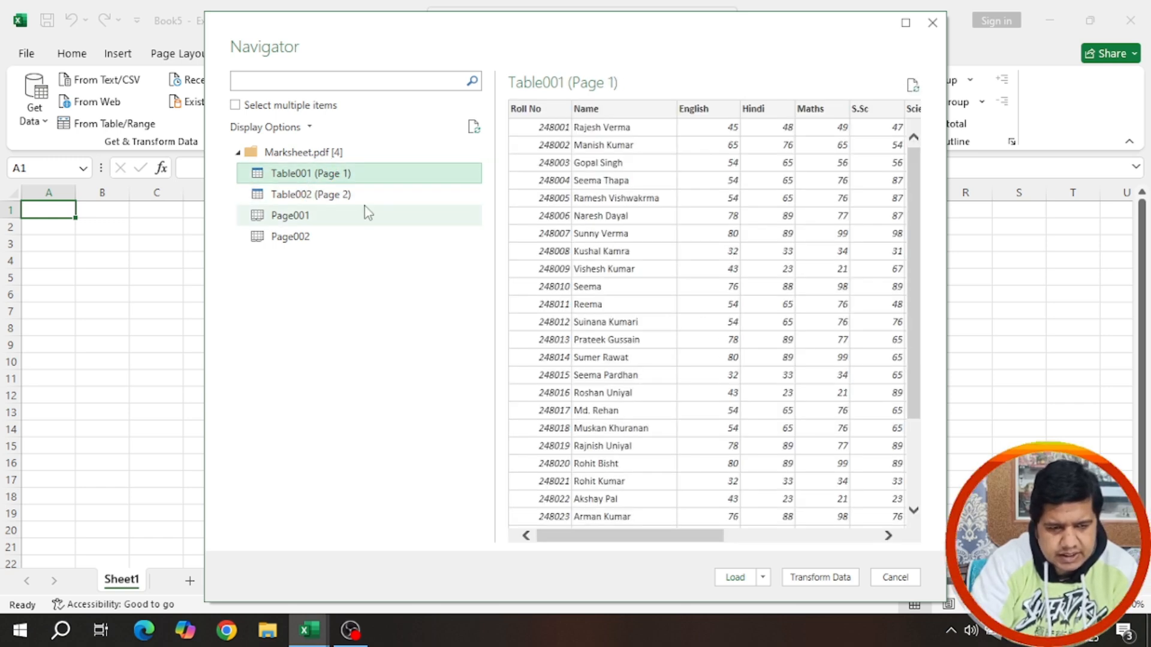
{"action": "left_click", "coordinate": [735, 577]}
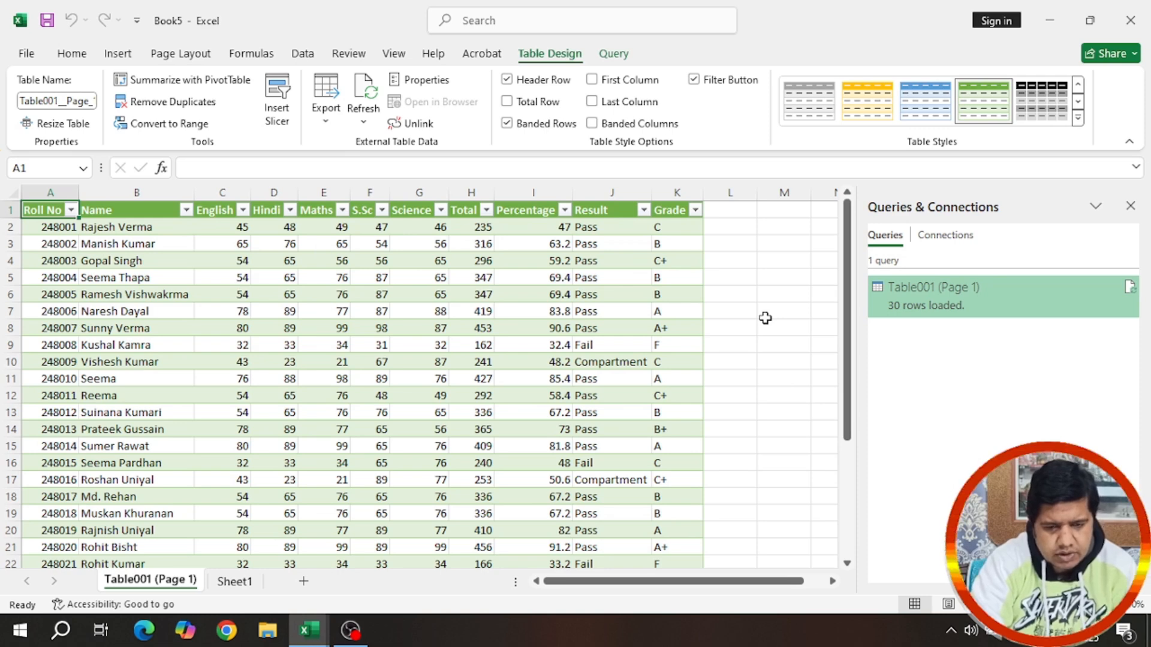
Step: Look through the imported marksheet table and turn off its header filter buttons
{"action": "scroll", "coordinate": [638, 270], "scroll_direction": "down", "scroll_amount": 8}
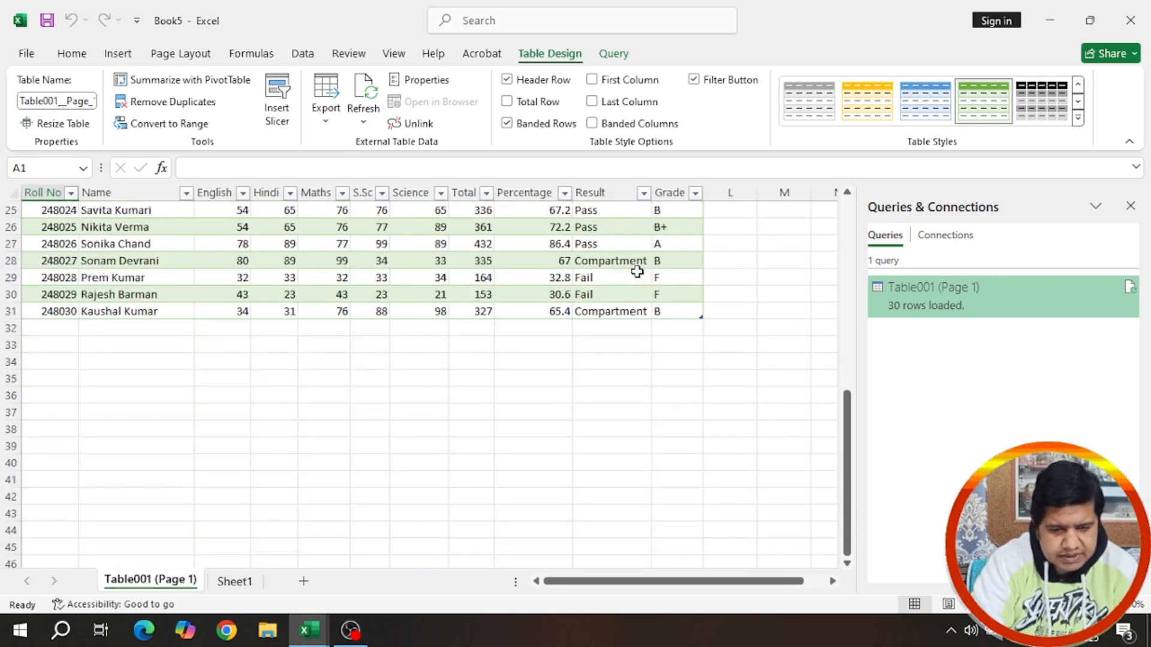
{"action": "scroll", "coordinate": [638, 270], "scroll_direction": "up", "scroll_amount": 8}
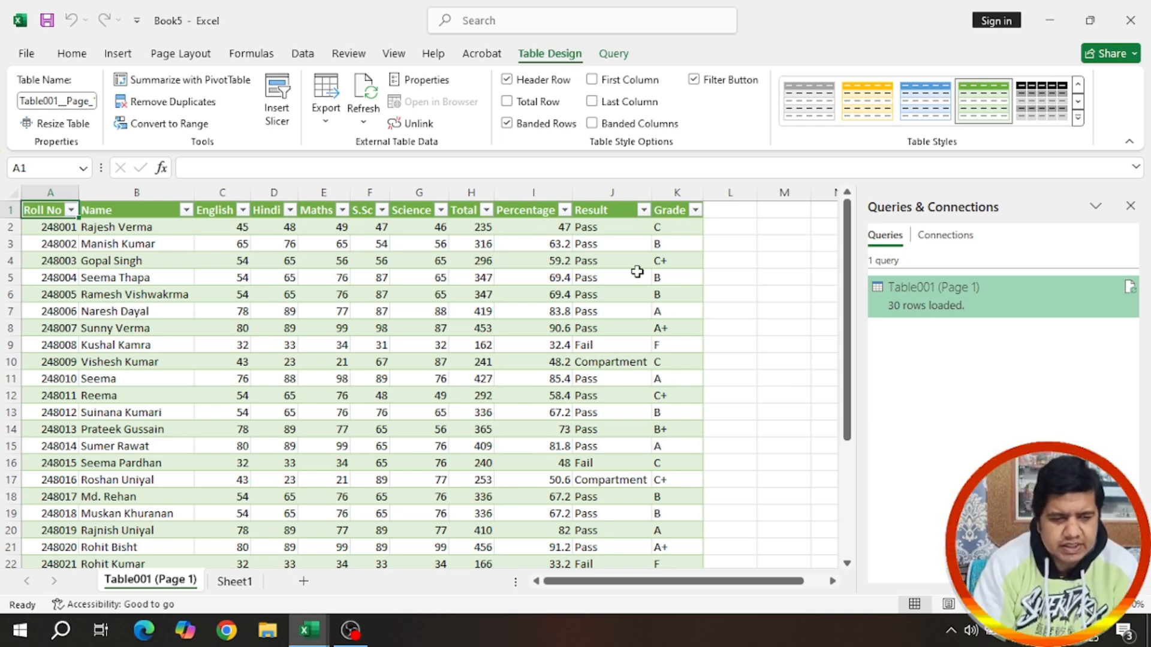
{"action": "left_click", "coordinate": [695, 80]}
Step: Try to overwrite the Total in cell H24 of the imported table with 56
{"action": "left_click_drag", "start_coordinate": [49, 217], "coordinate": [637, 478]}
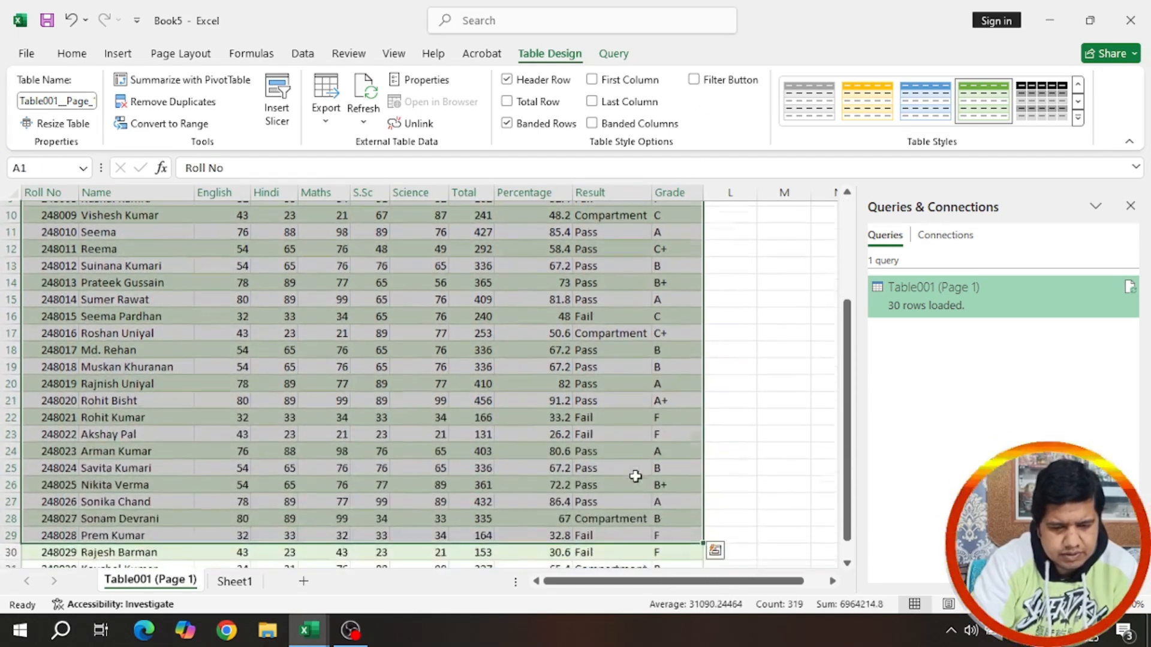
{"action": "double_click", "coordinate": [610, 444]}
{"action": "left_click", "coordinate": [484, 444]}
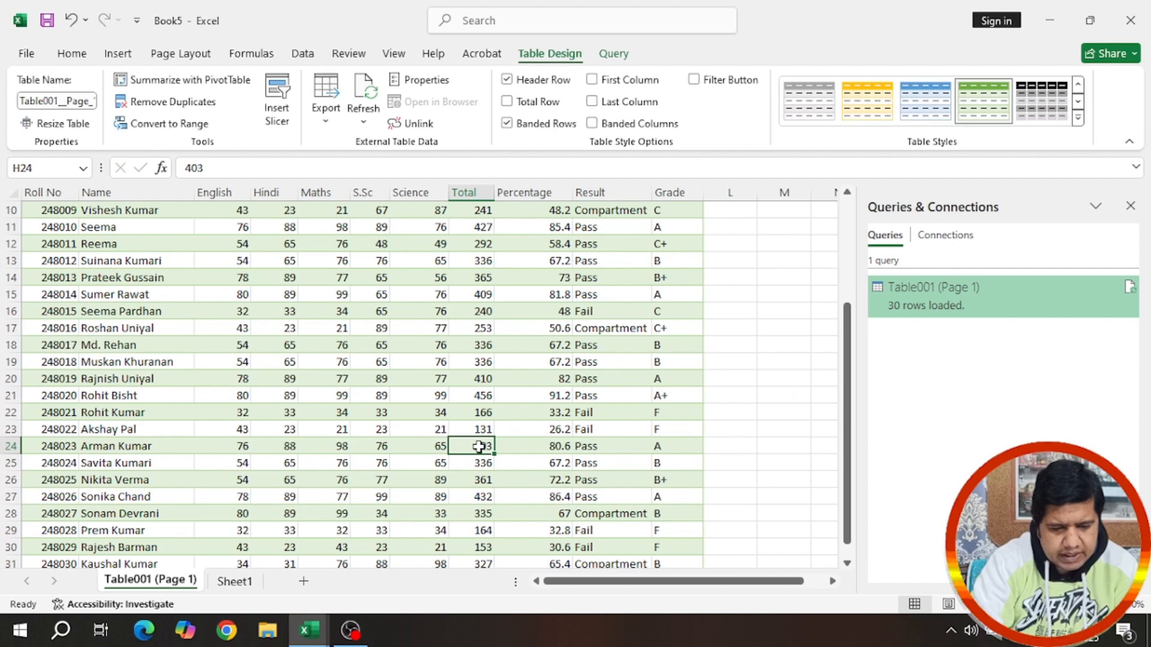
{"action": "type", "text": "56"}
{"action": "key", "text": "Return"}
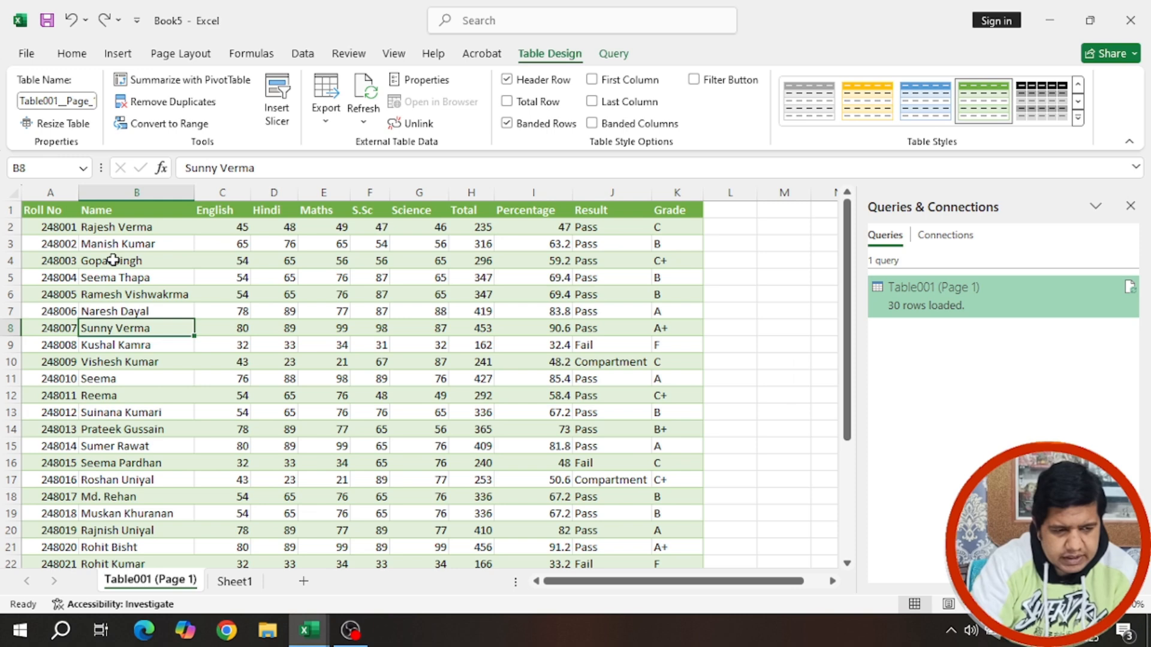
Step: Replace the student name in cell B8 of the imported table with a different first name
{"action": "left_click", "coordinate": [112, 262]}
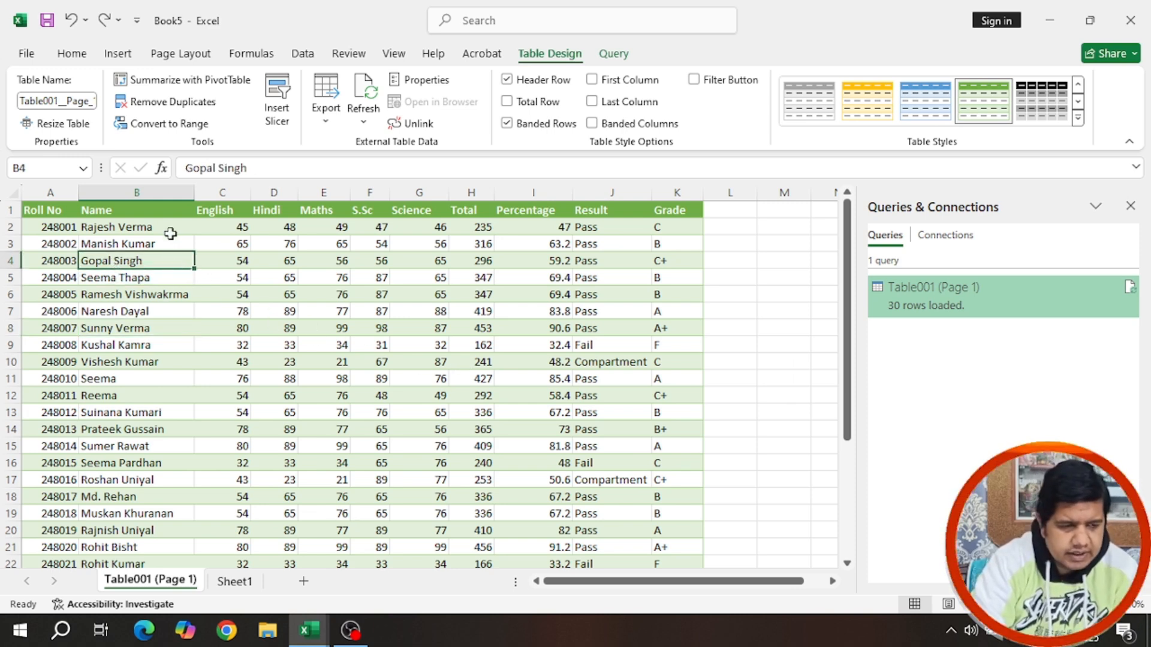
{"action": "left_click", "coordinate": [139, 327]}
{"action": "left_click_drag", "start_coordinate": [279, 170], "coordinate": [156, 178]}
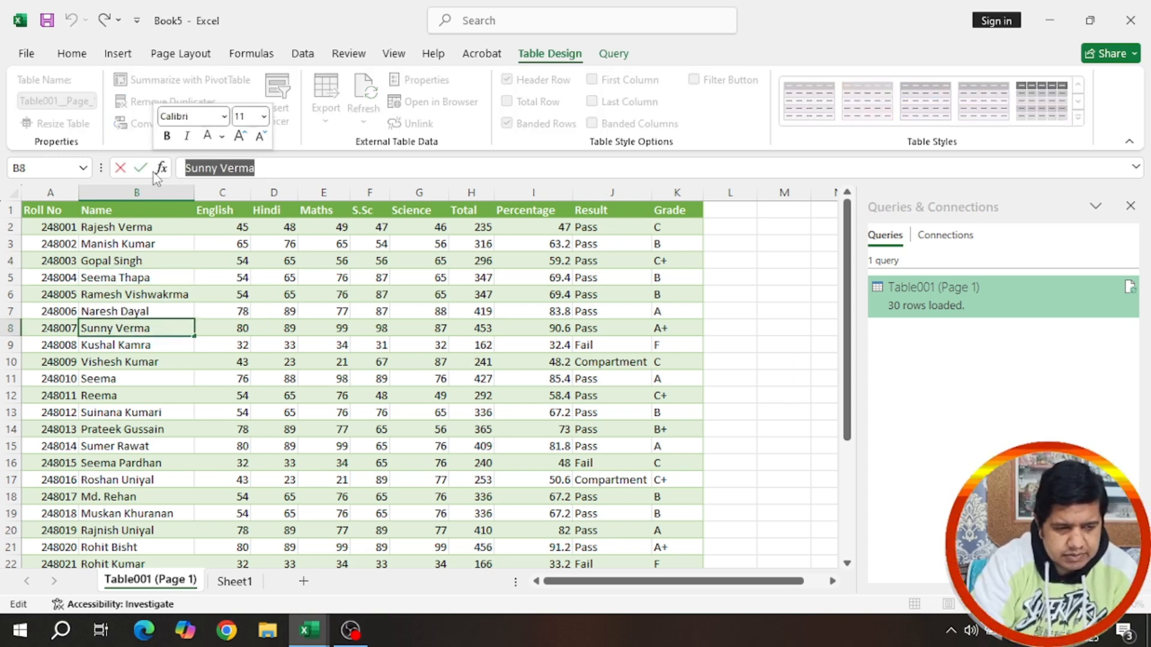
{"action": "type", "text": "Mukul"}
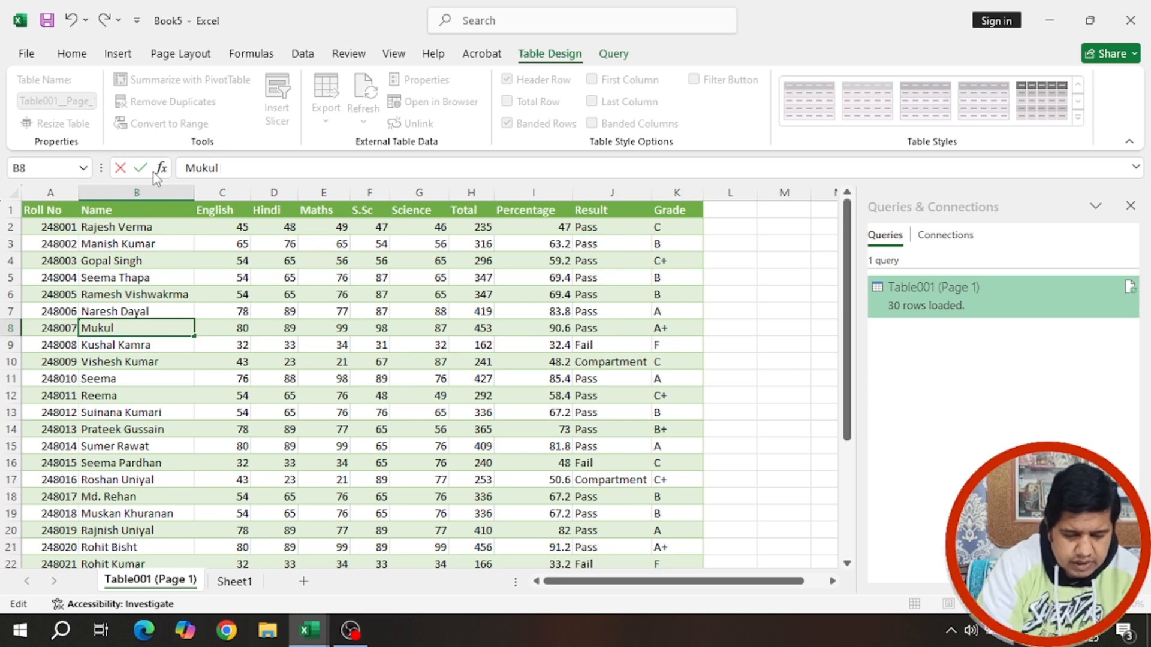
{"action": "key", "text": "Return"}
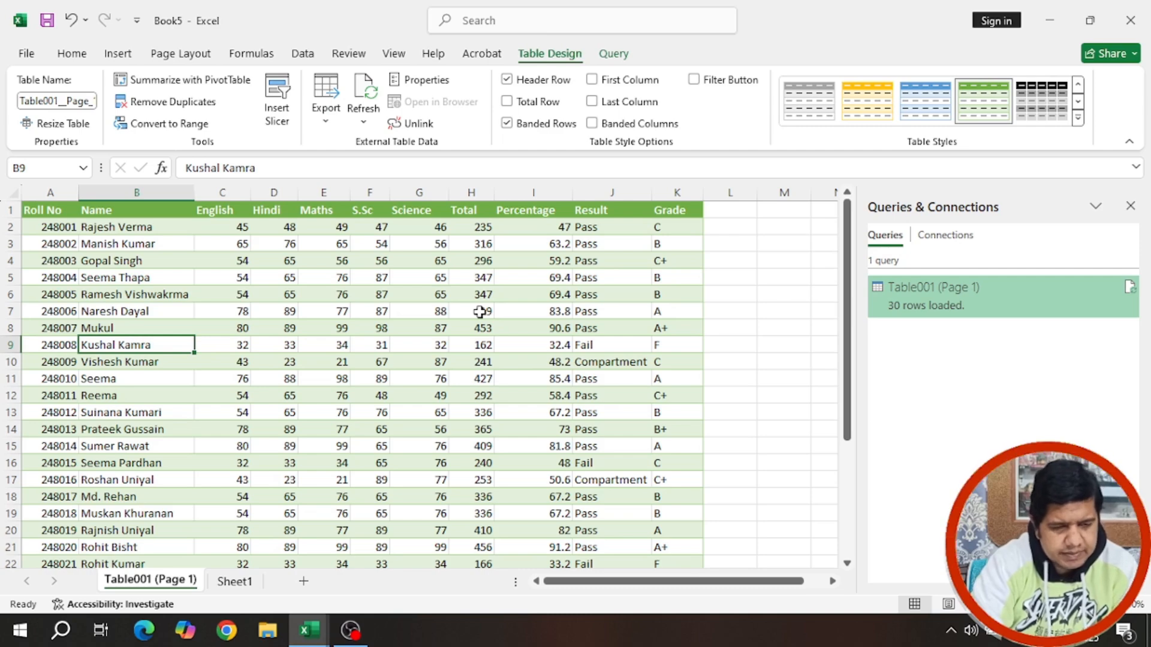
{"action": "scroll", "coordinate": [492, 320], "scroll_direction": "down", "scroll_amount": 8}
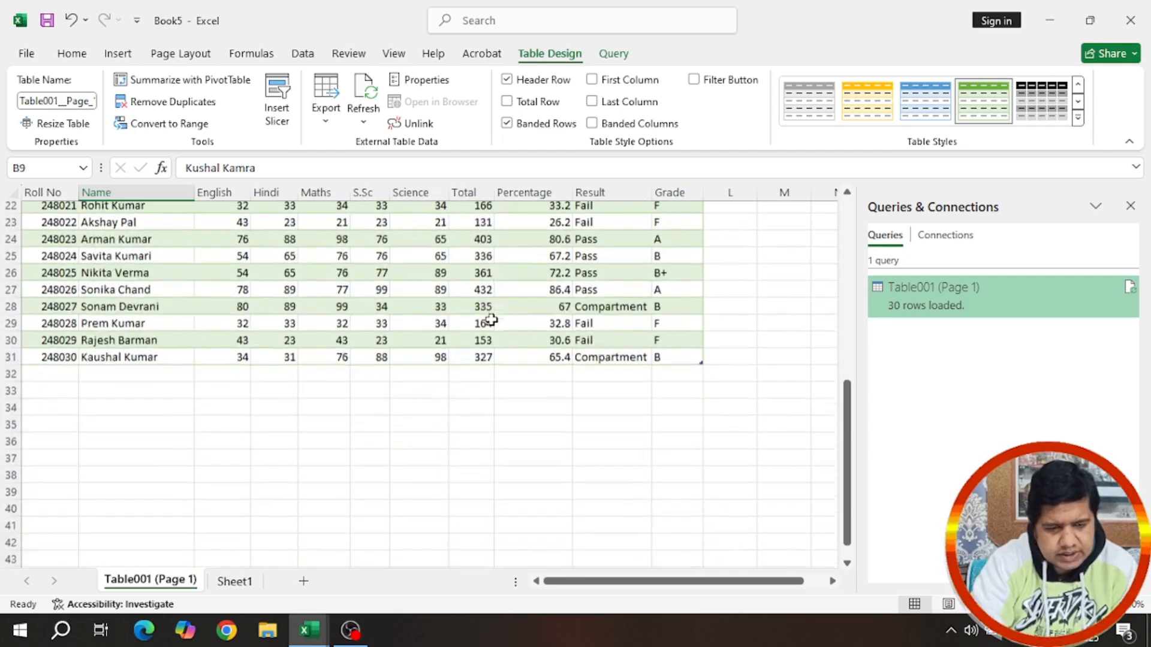
{"action": "scroll", "coordinate": [491, 320], "scroll_direction": "up", "scroll_amount": 8}
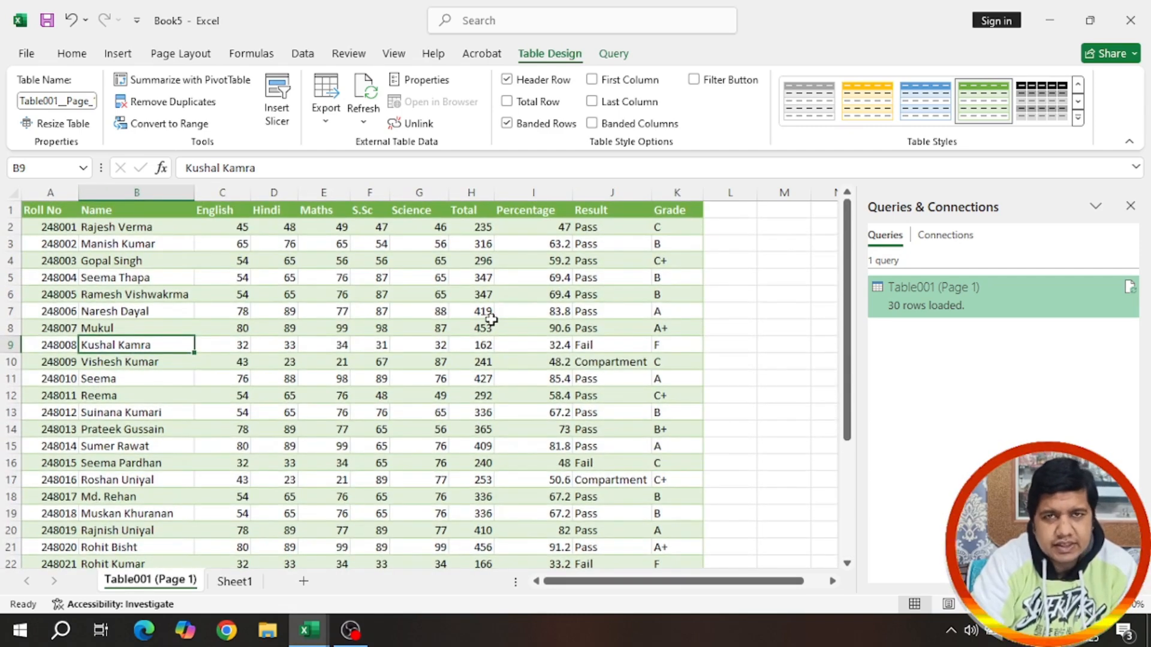
Step: Switch to Chrome and select the whole "Old file extensions" table in the Microsoft Excel Wikipedia article
{"action": "left_click", "coordinate": [310, 59]}
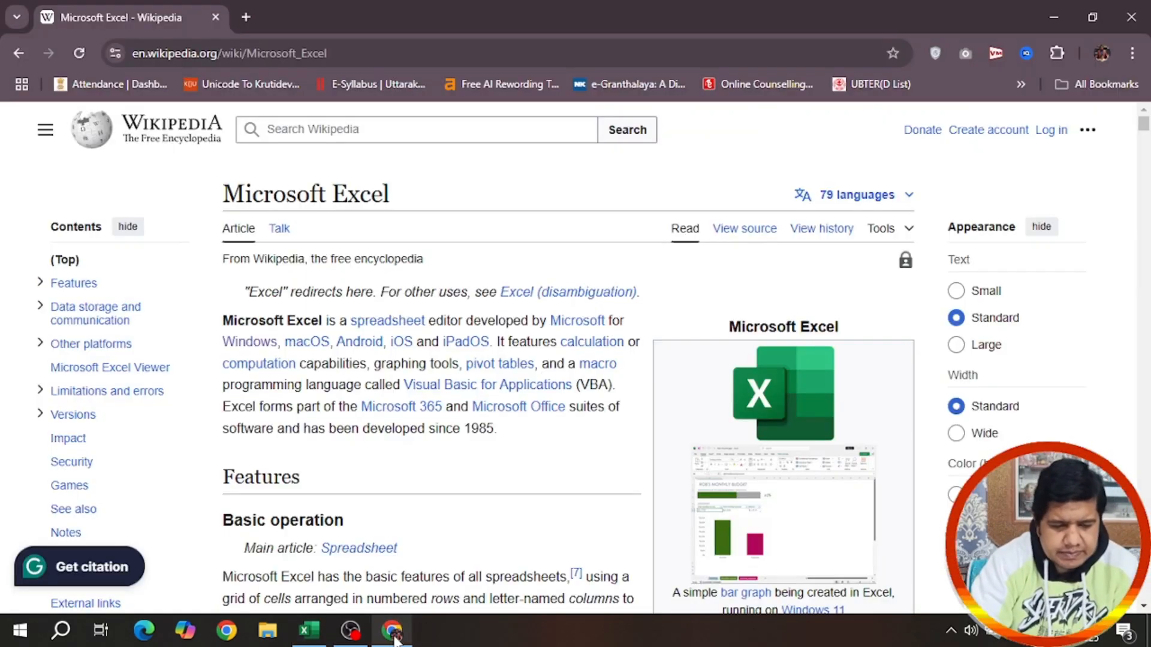
{"action": "left_click", "coordinate": [393, 630]}
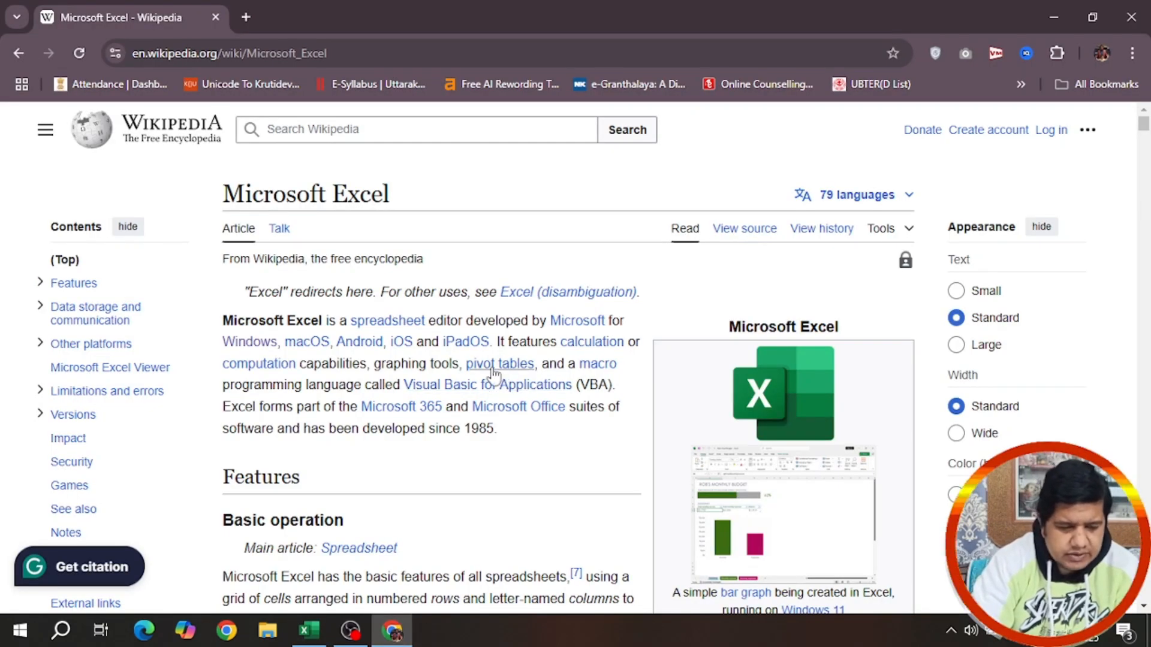
{"action": "scroll", "coordinate": [493, 374], "scroll_direction": "down", "scroll_amount": 20}
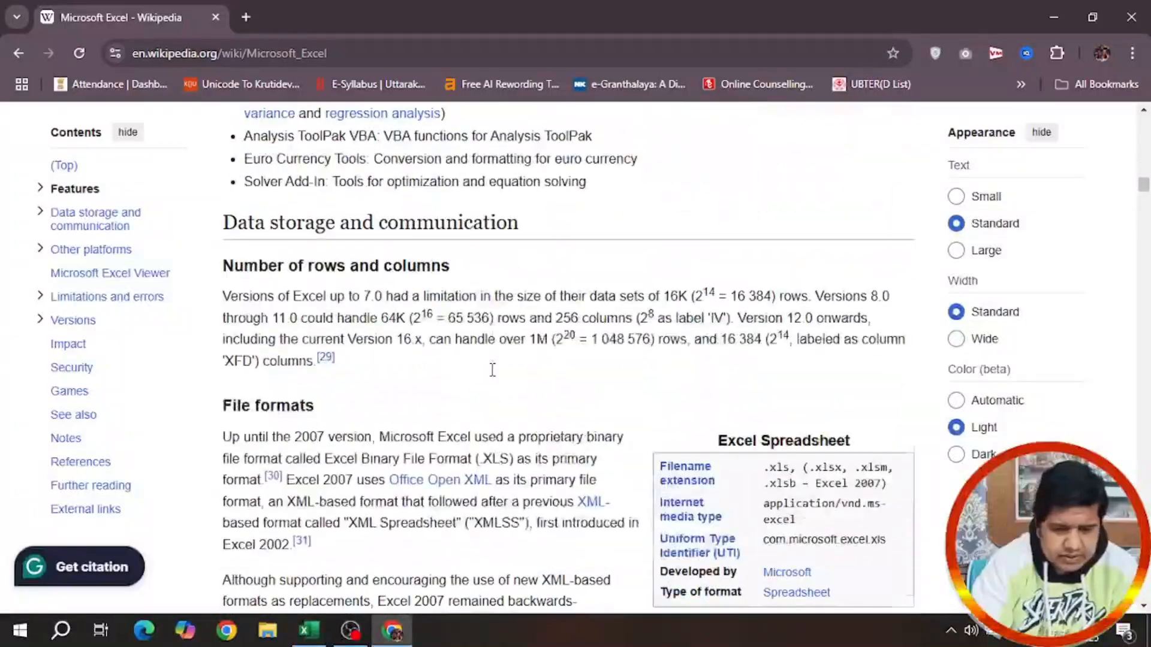
{"action": "scroll", "coordinate": [493, 372], "scroll_direction": "down", "scroll_amount": 8}
{"action": "scroll", "coordinate": [494, 376], "scroll_direction": "down", "scroll_amount": 10}
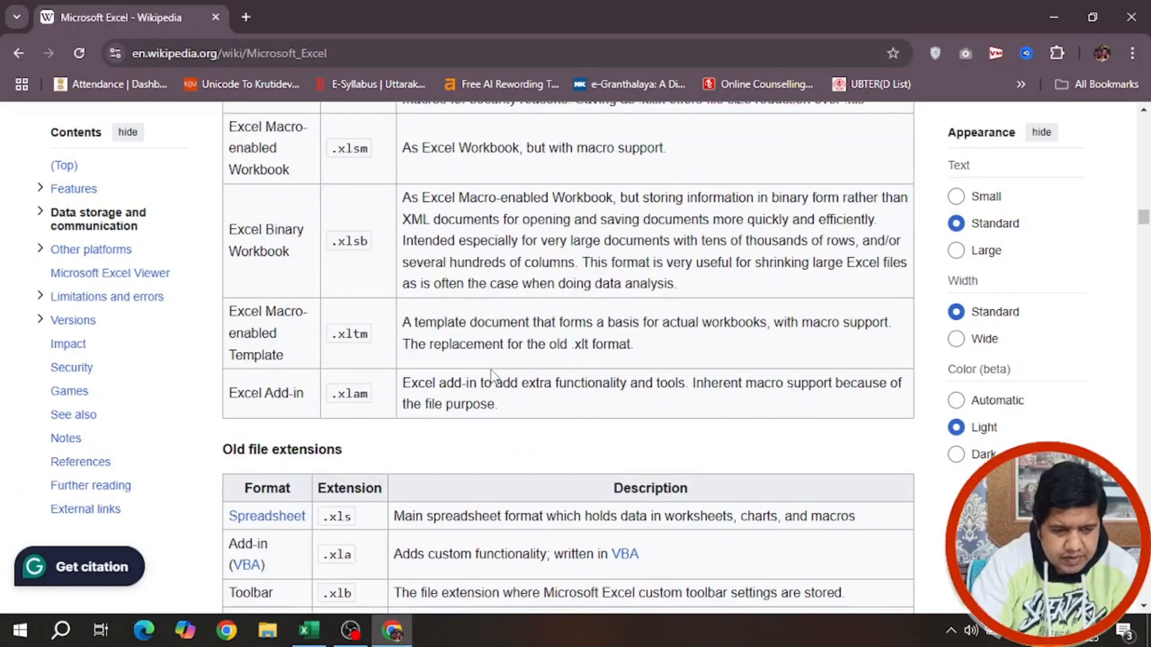
{"action": "scroll", "coordinate": [491, 374], "scroll_direction": "up", "scroll_amount": 5}
{"action": "scroll", "coordinate": [492, 372], "scroll_direction": "down", "scroll_amount": 13}
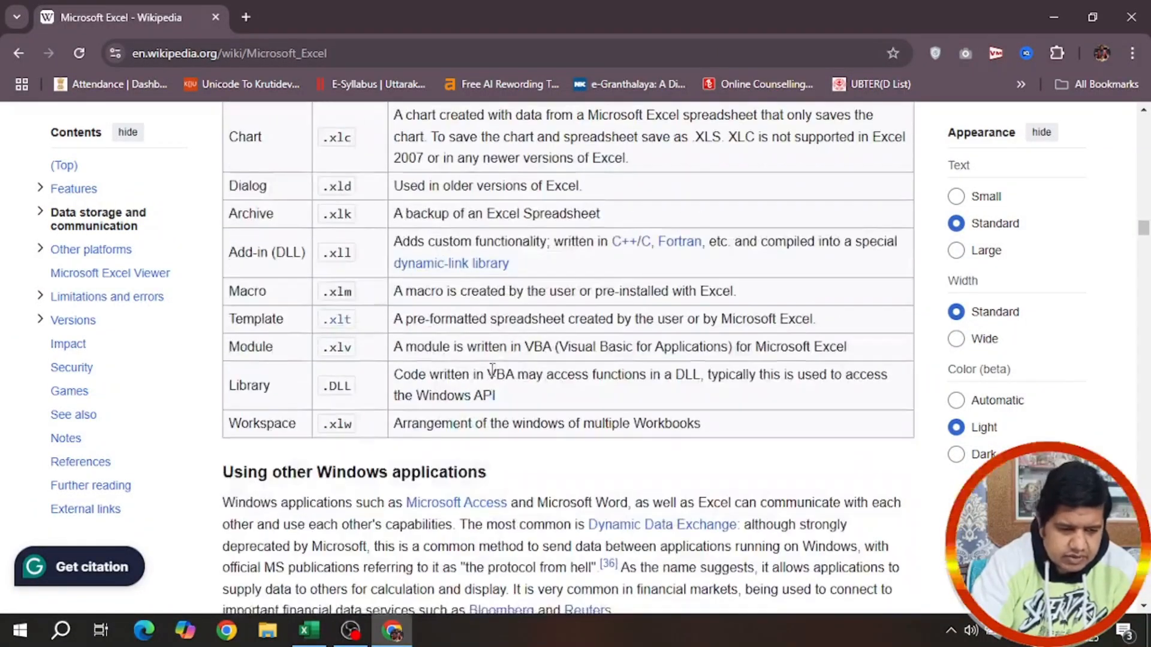
{"action": "scroll", "coordinate": [491, 369], "scroll_direction": "up", "scroll_amount": 3}
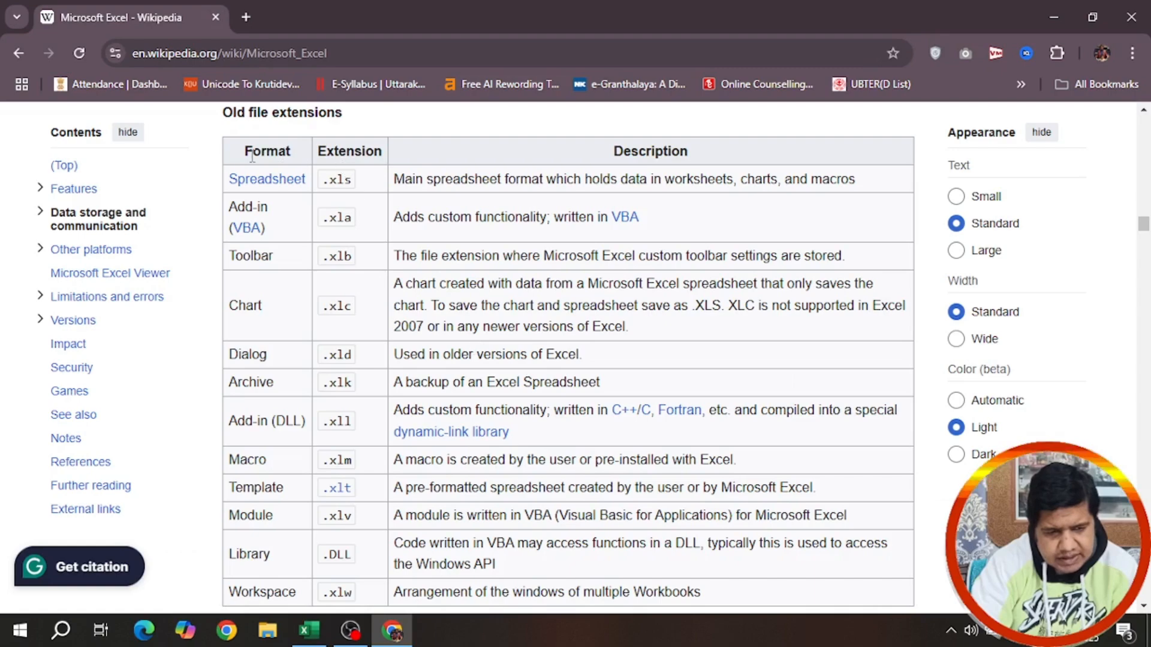
{"action": "left_click_drag", "start_coordinate": [240, 157], "coordinate": [751, 229]}
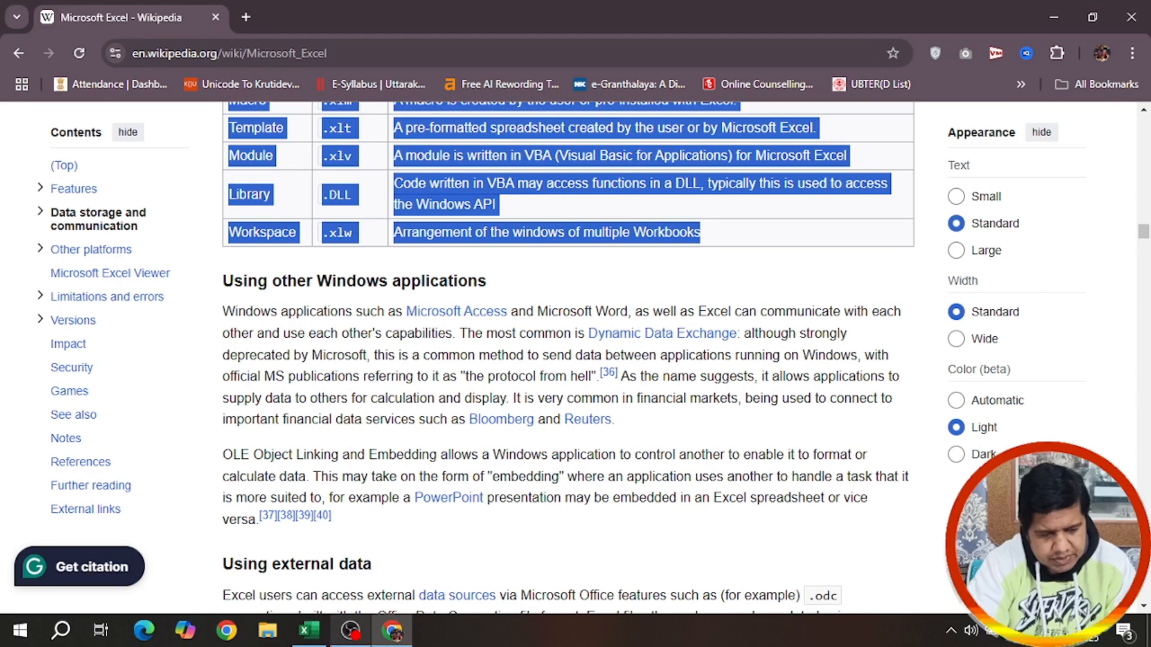
Step: Switch to Excel, try pasting the copied file extensions table into Sheet1 at cell A1, and undo the paste
{"action": "left_click", "coordinate": [309, 630]}
{"action": "left_click", "coordinate": [236, 580]}
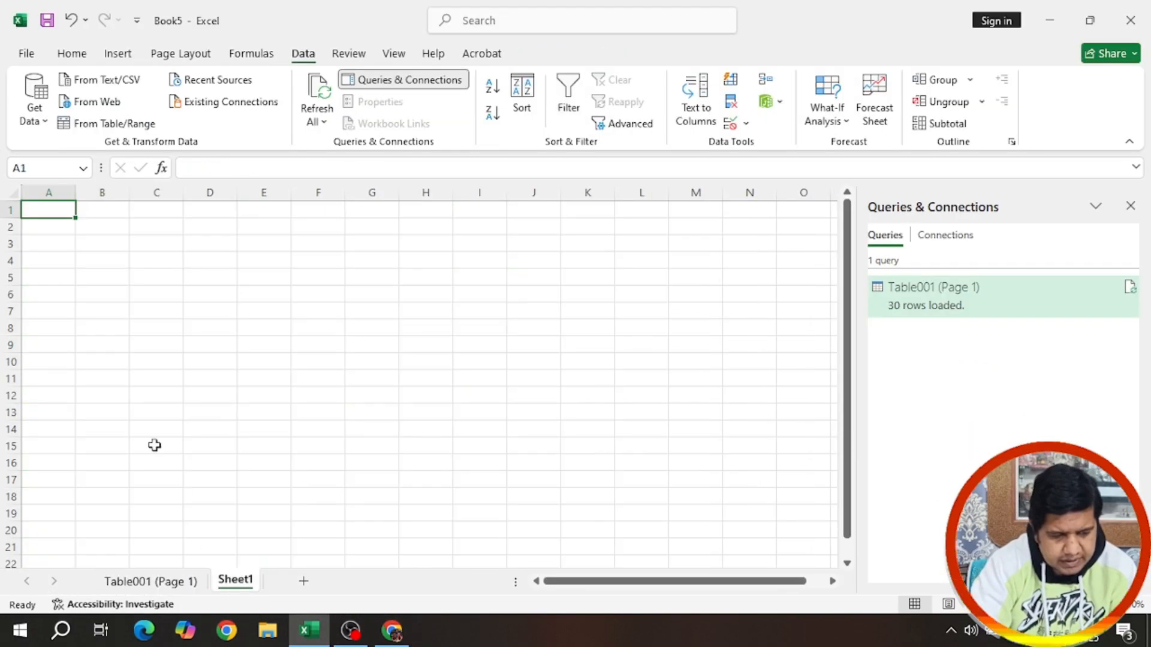
{"action": "key", "text": "ctrl+v"}
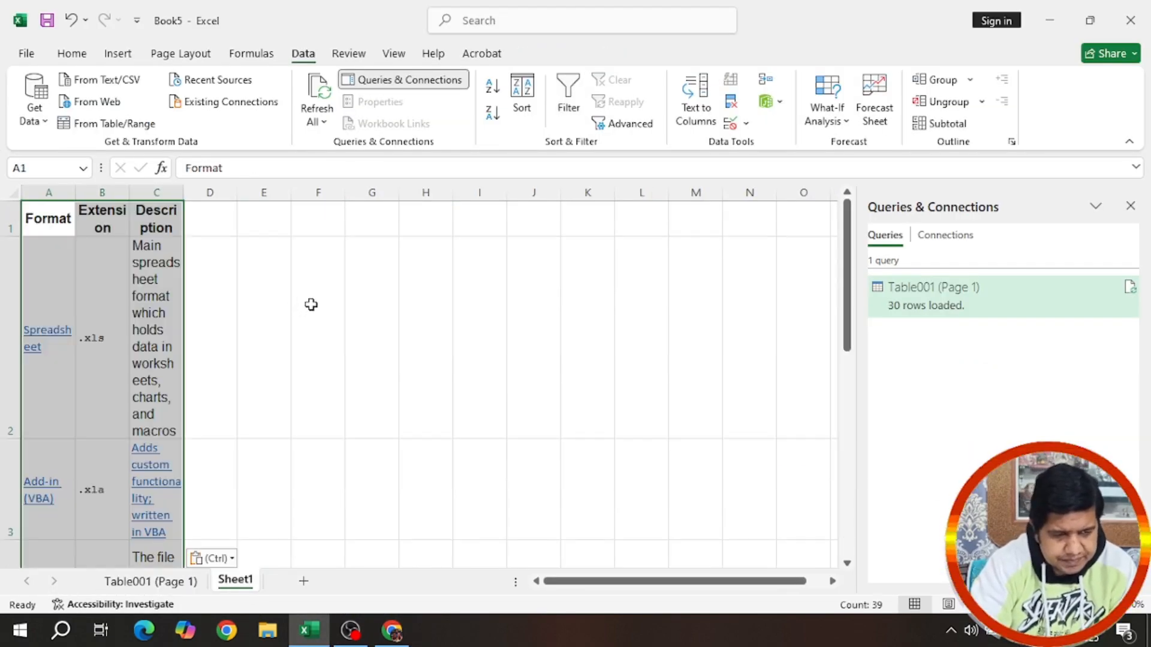
{"action": "scroll", "coordinate": [311, 305], "scroll_direction": "down", "scroll_amount": 5}
{"action": "scroll", "coordinate": [113, 365], "scroll_direction": "up", "scroll_amount": 3}
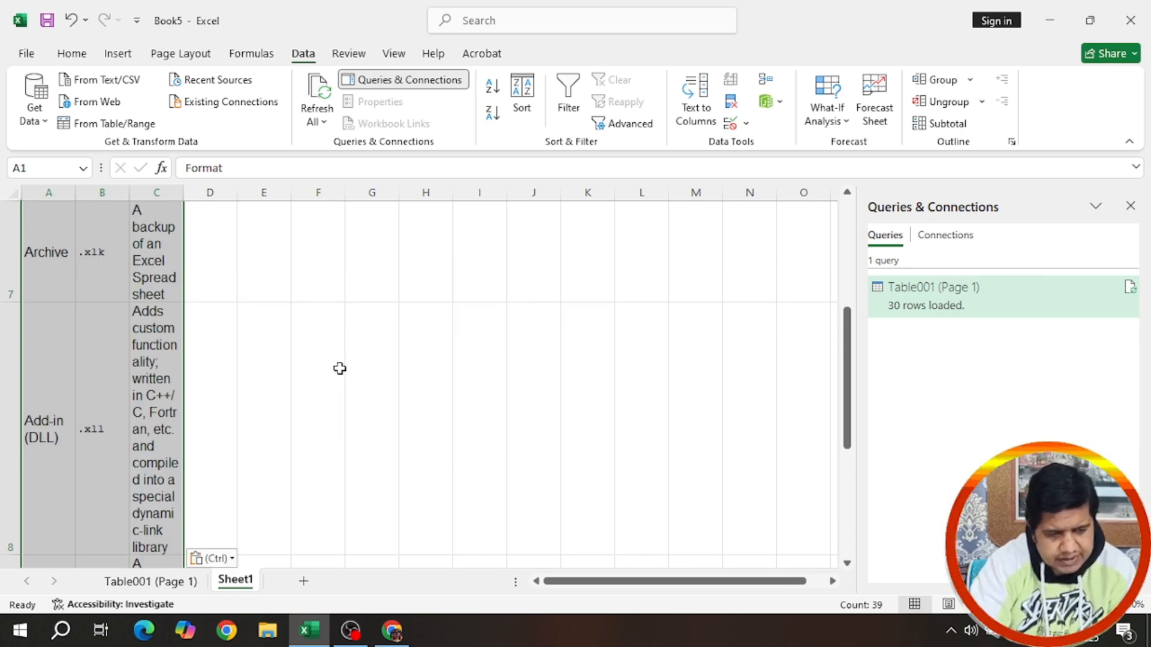
{"action": "scroll", "coordinate": [340, 372], "scroll_direction": "up", "scroll_amount": 4}
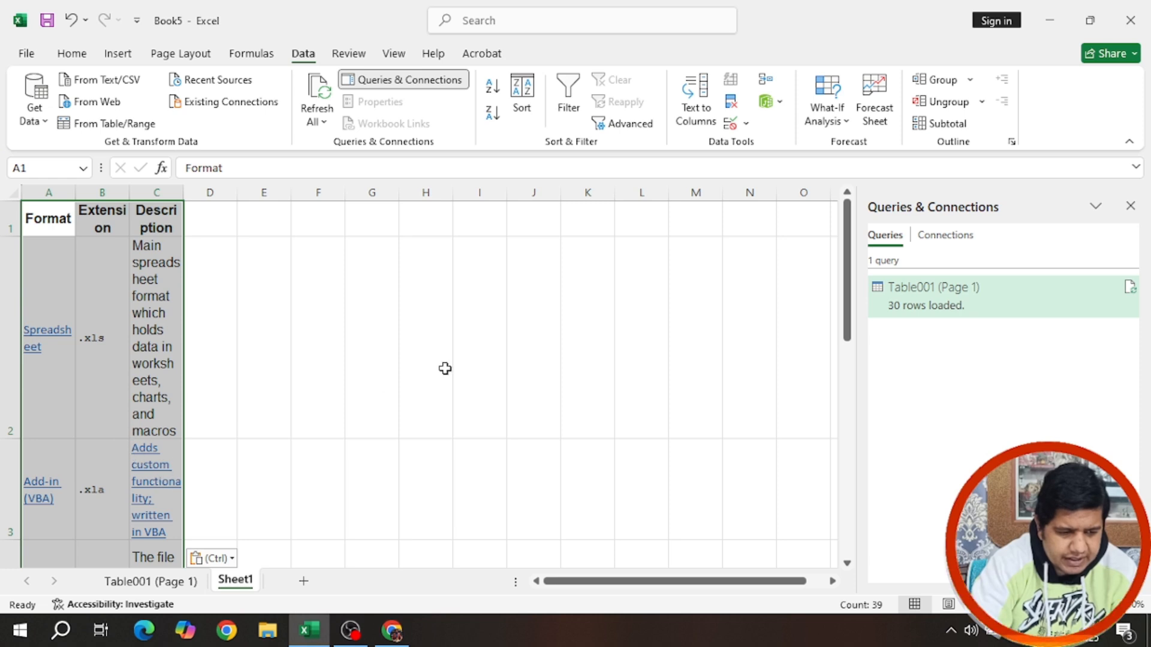
{"action": "key", "text": "ctrl+z"}
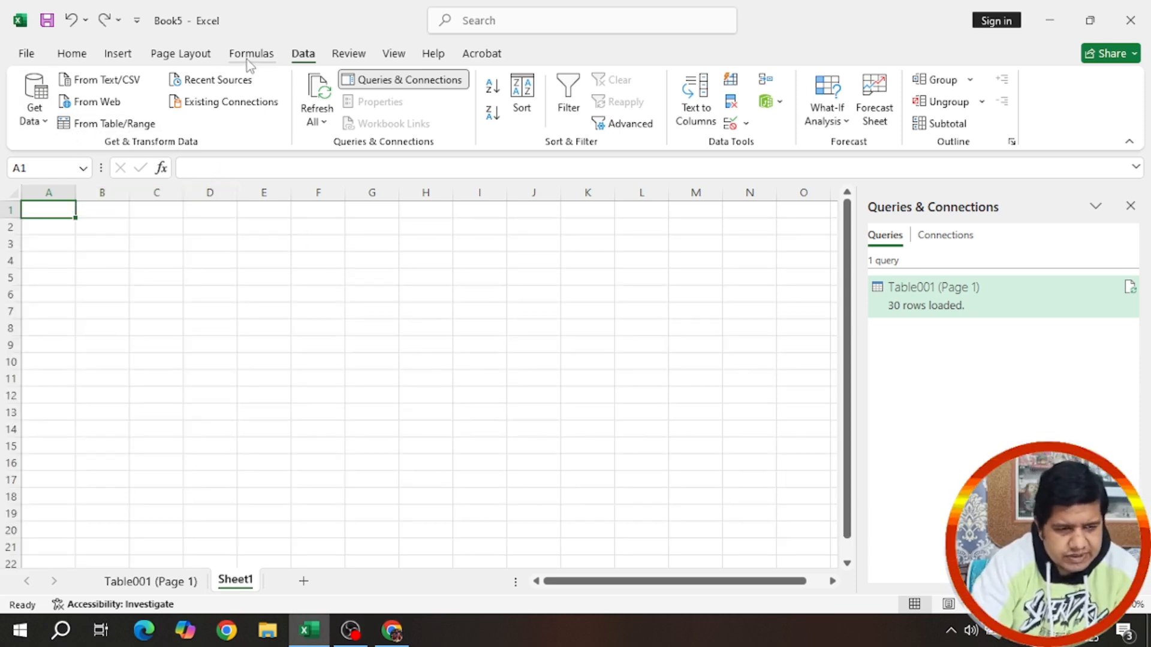
Step: Start a data import from the web and connect it to the article's address copied from Chrome, en.wikipedia.org/wiki/Microsoft_Excel
{"action": "left_click", "coordinate": [34, 102]}
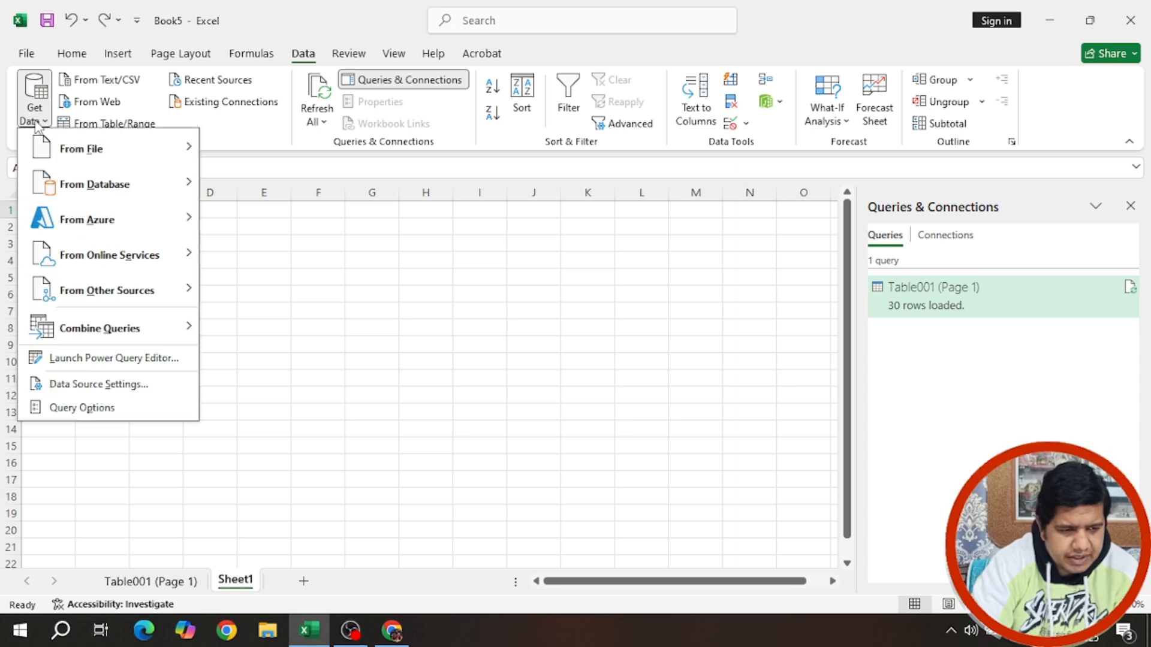
{"action": "mouse_move", "coordinate": [121, 290]}
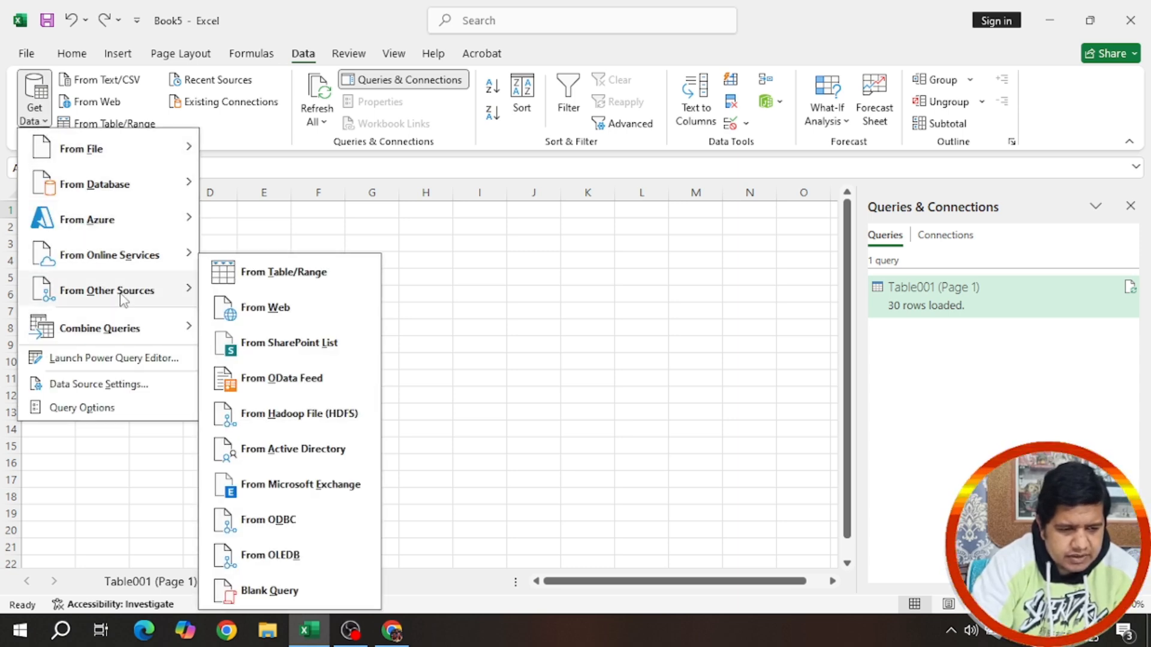
{"action": "left_click", "coordinate": [280, 319]}
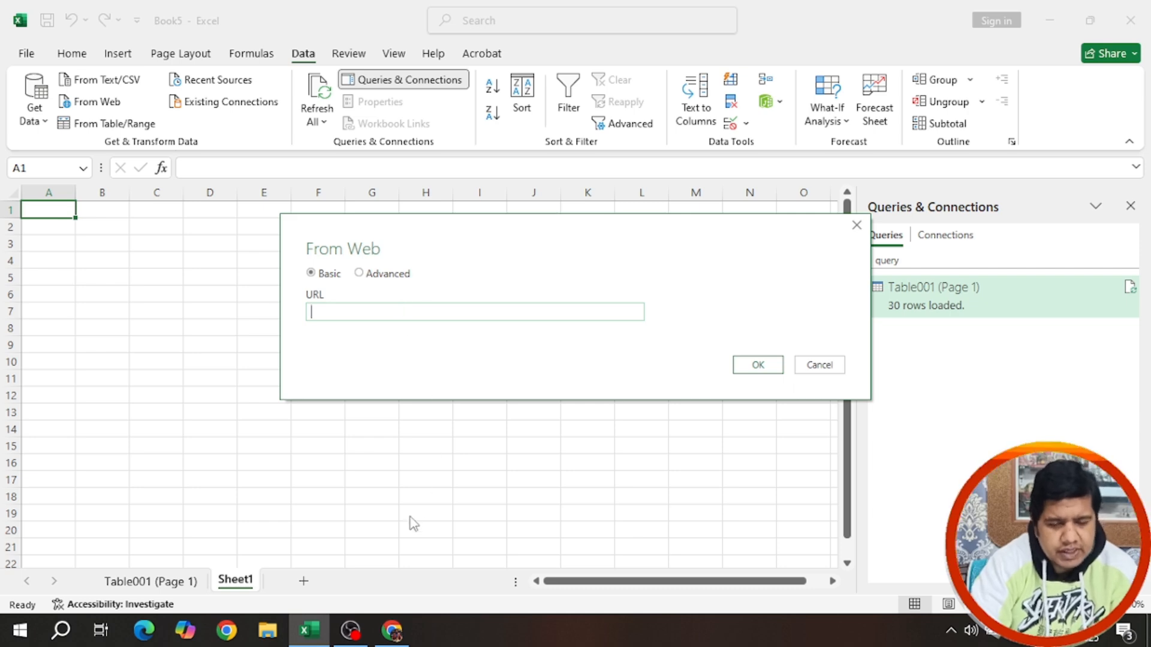
{"action": "left_click", "coordinate": [394, 630]}
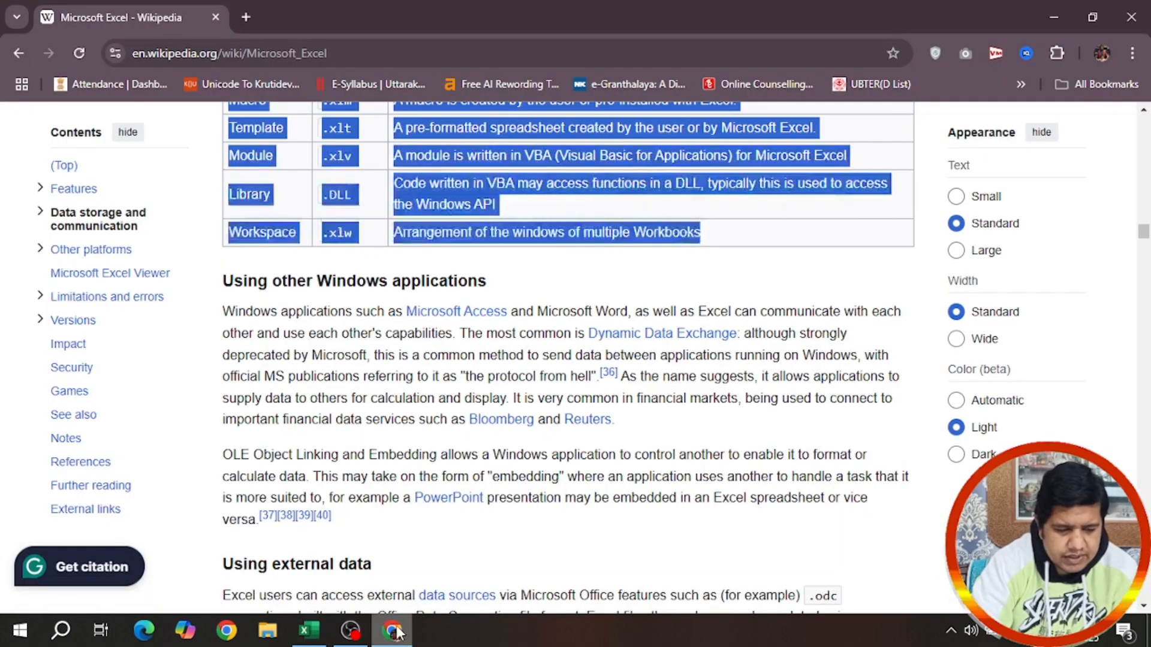
{"action": "left_click", "coordinate": [342, 53]}
{"action": "key", "text": "ctrl+c"}
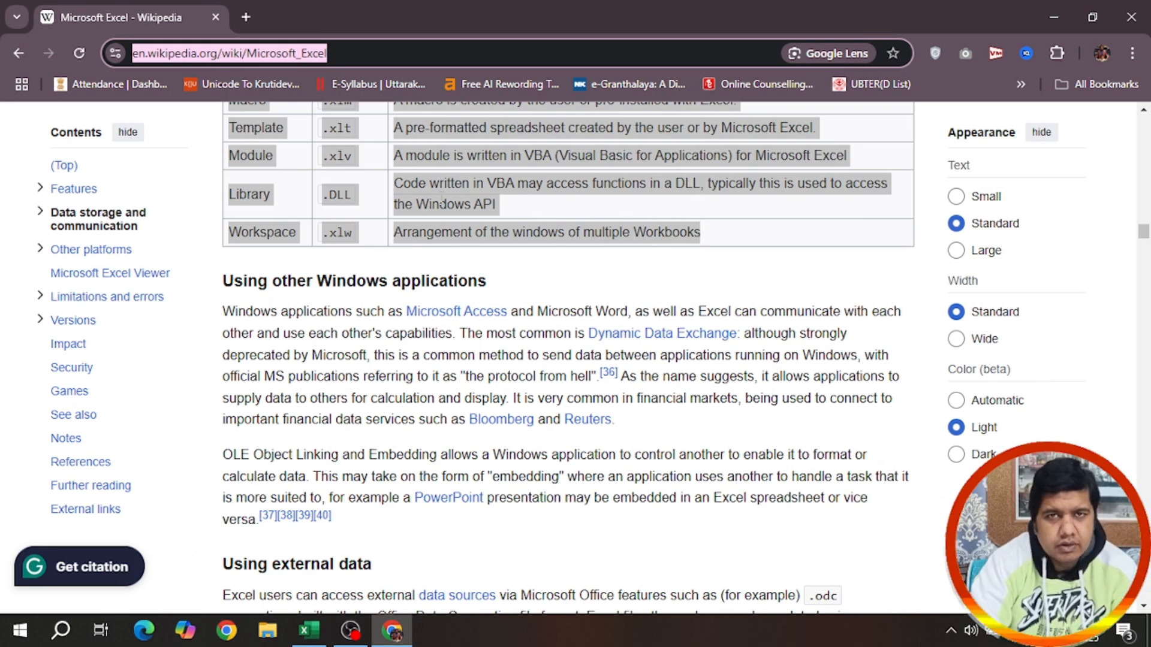
{"action": "left_click", "coordinate": [322, 634]}
{"action": "left_click", "coordinate": [383, 311]}
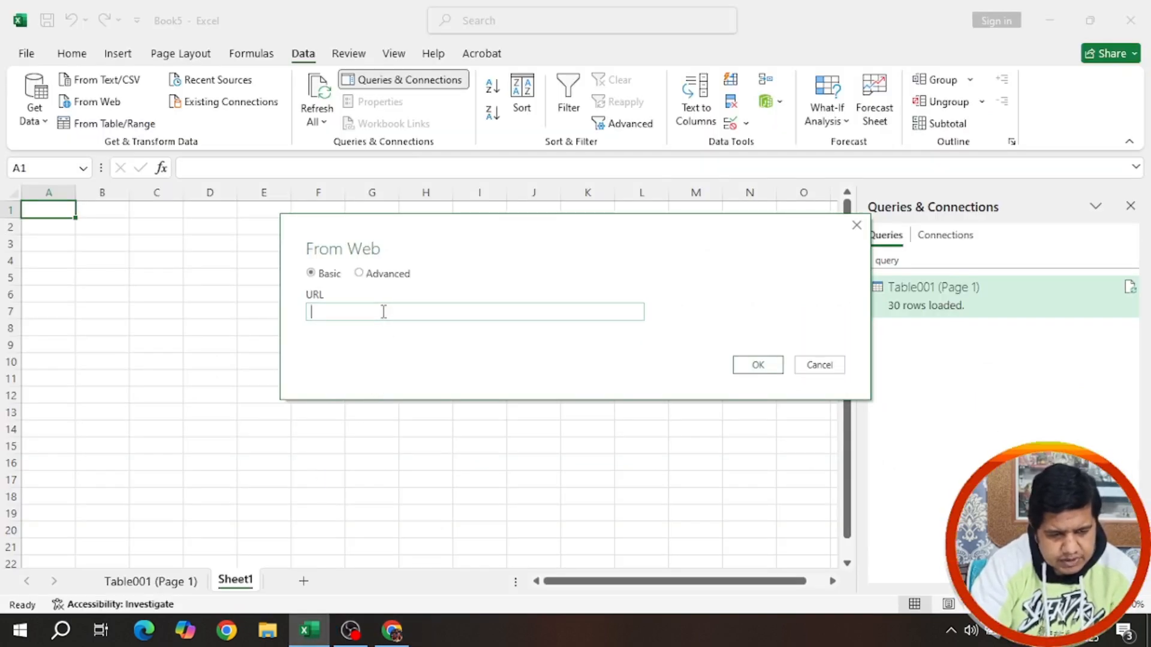
{"action": "key", "text": "ctrl+v"}
{"action": "left_click", "coordinate": [755, 365]}
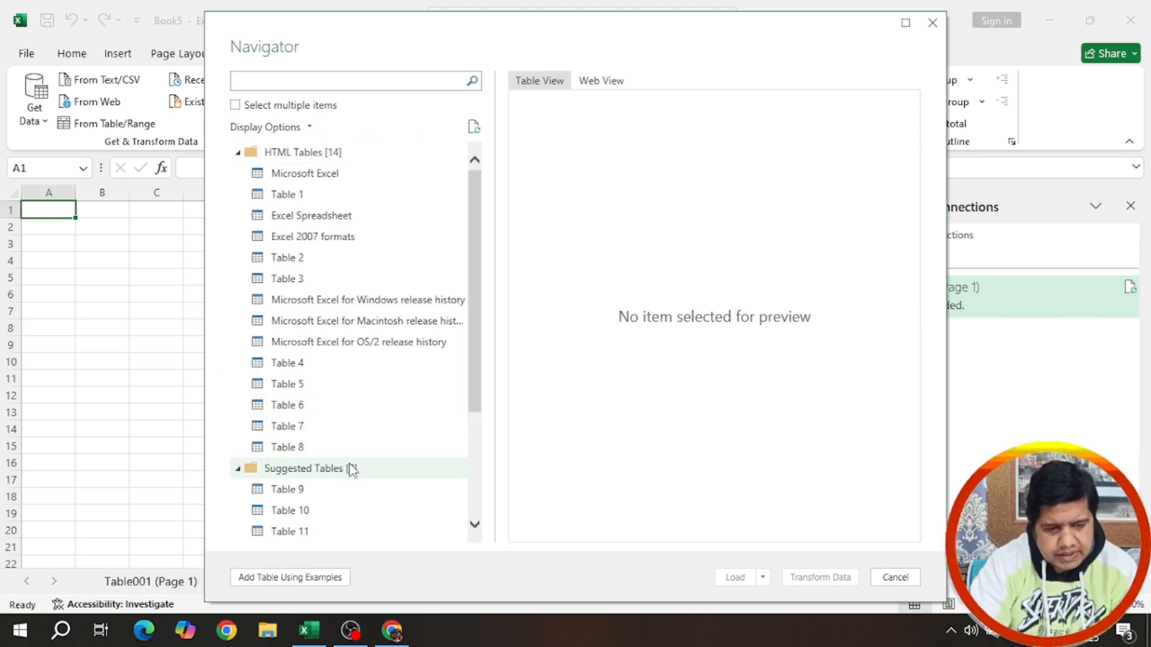
Step: Preview Table 9, Table 4, Table 5, Table 6 and Table 7 in the Navigator to find the file extensions table
{"action": "left_click", "coordinate": [277, 491]}
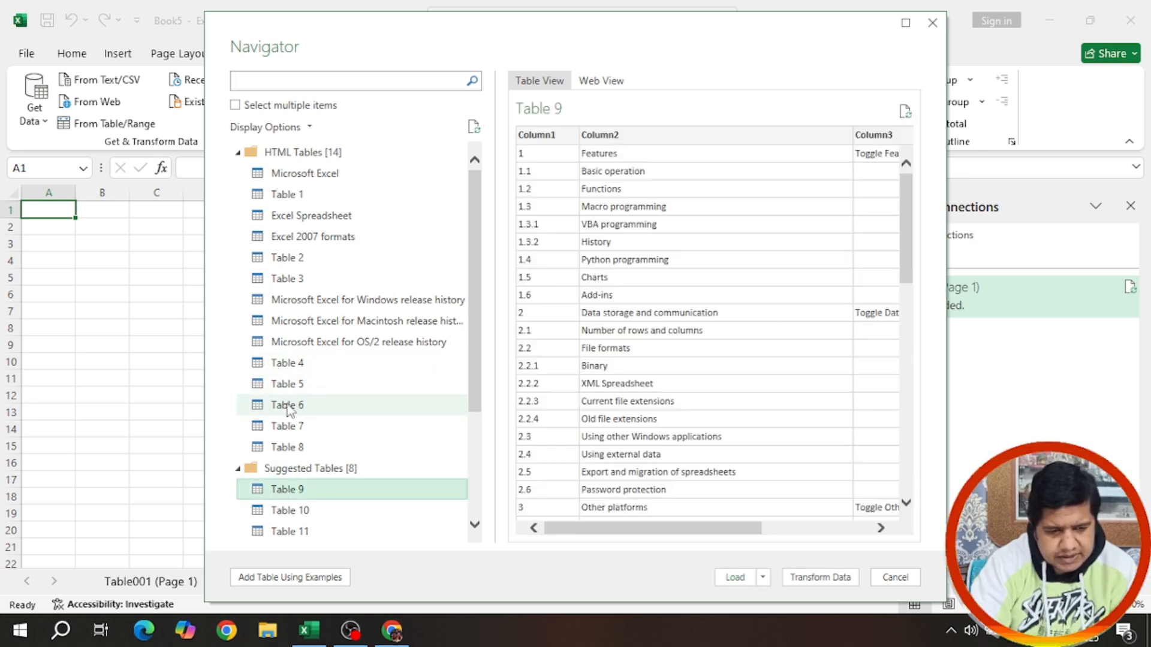
{"action": "left_click_drag", "start_coordinate": [624, 530], "coordinate": [758, 531]}
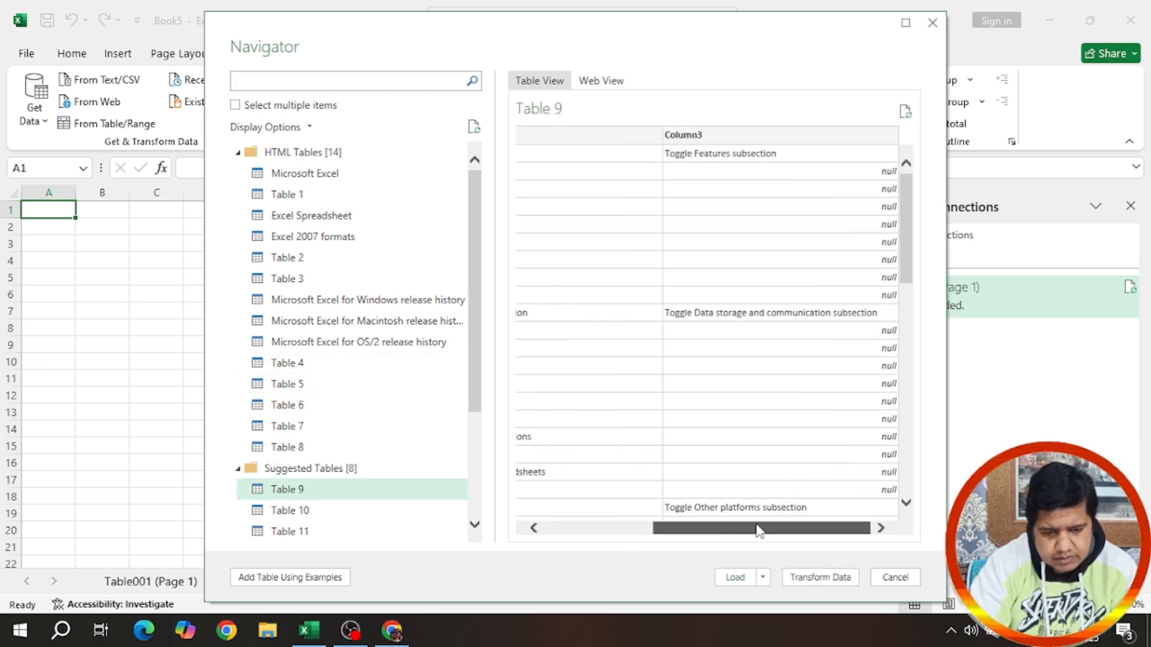
{"action": "left_click", "coordinate": [289, 367]}
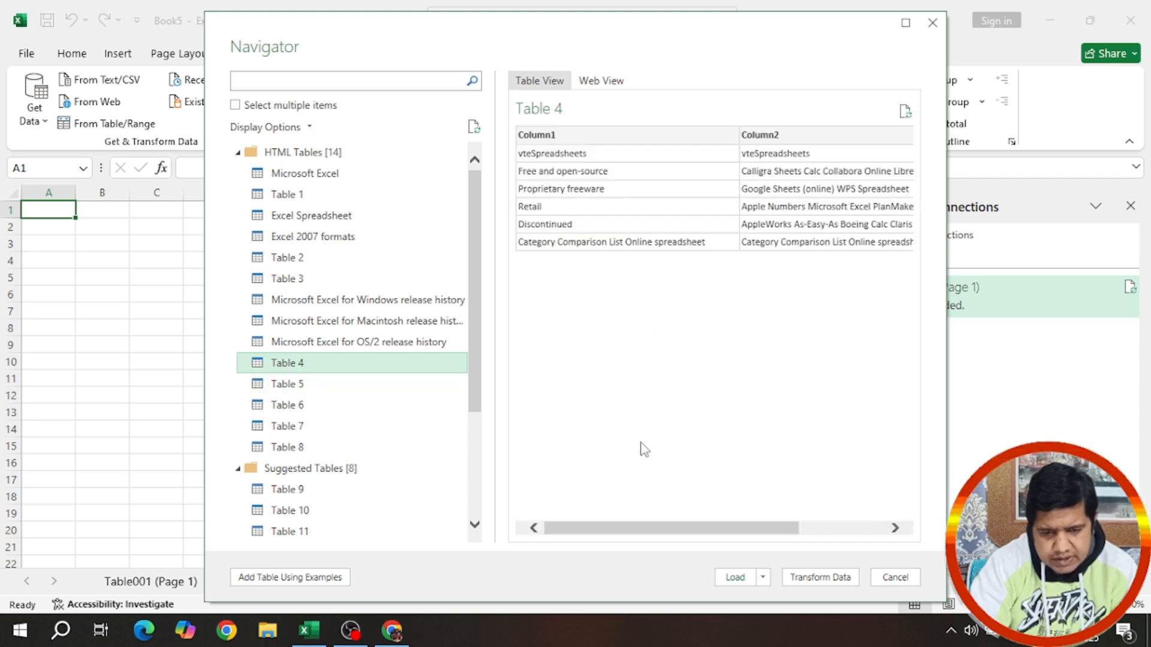
{"action": "left_click", "coordinate": [284, 388]}
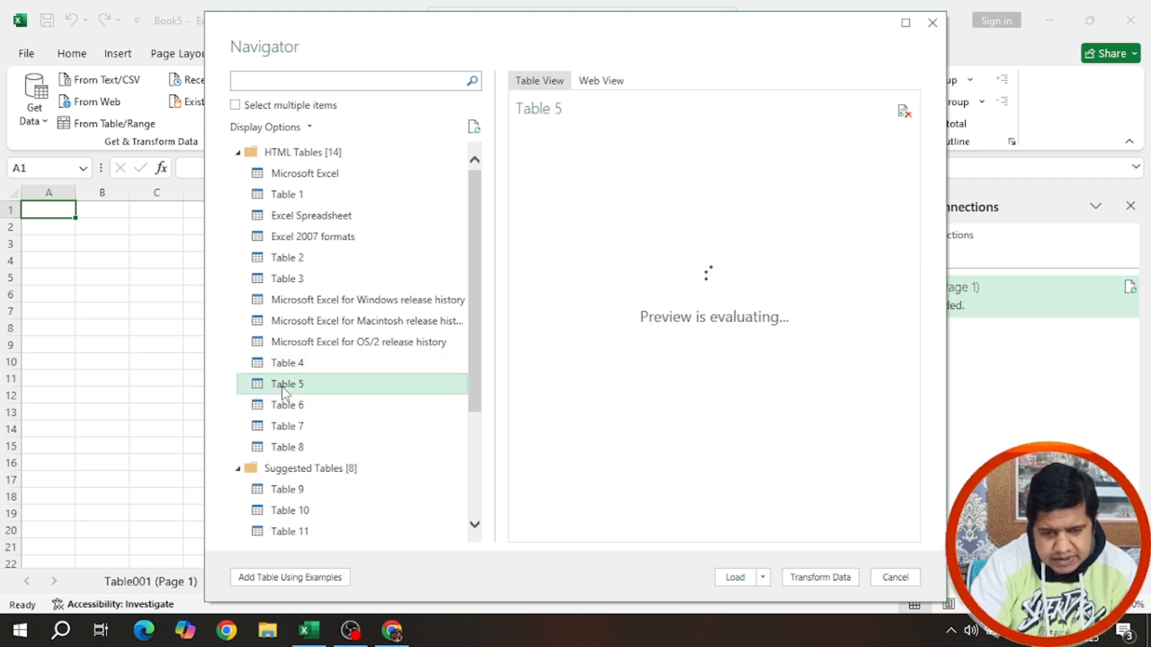
{"action": "left_click", "coordinate": [284, 410]}
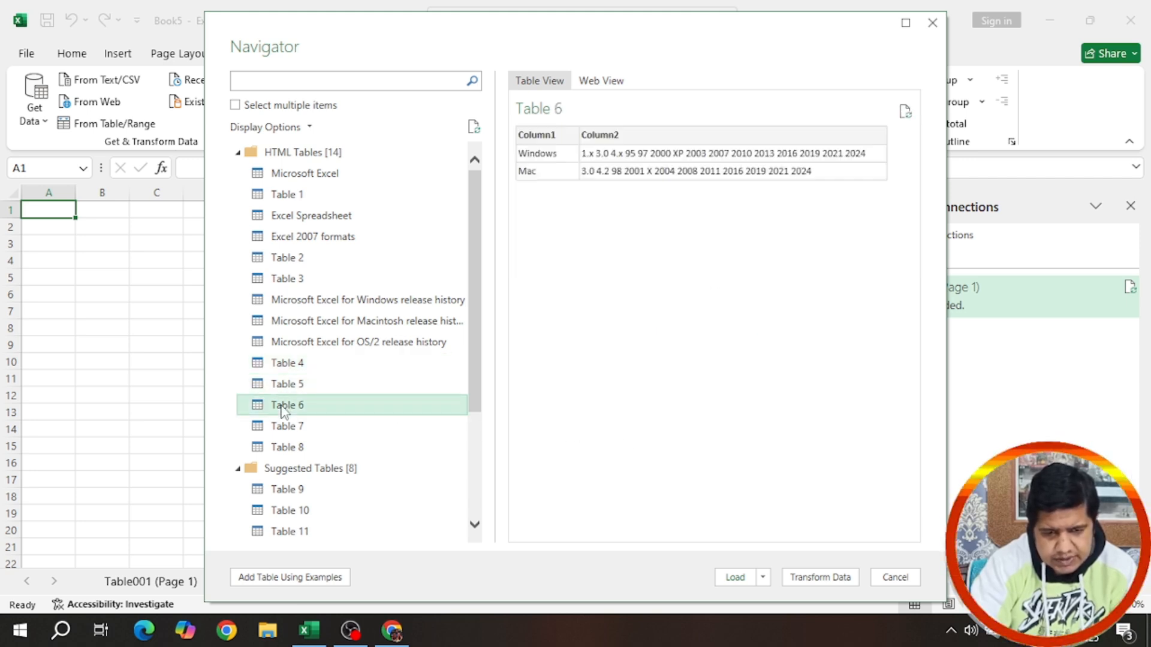
{"action": "left_click", "coordinate": [284, 427]}
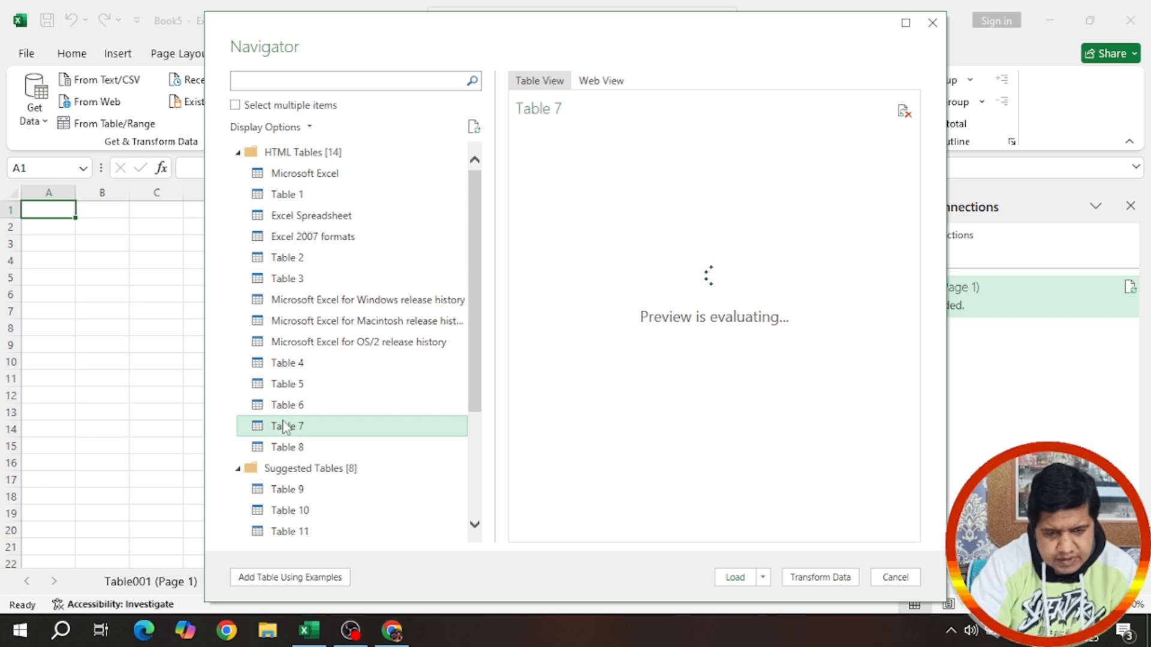
Step: Compare the web tables with the "Old file extensions" table in Chrome and load Table 2 into the workbook
{"action": "left_click", "coordinate": [393, 630]}
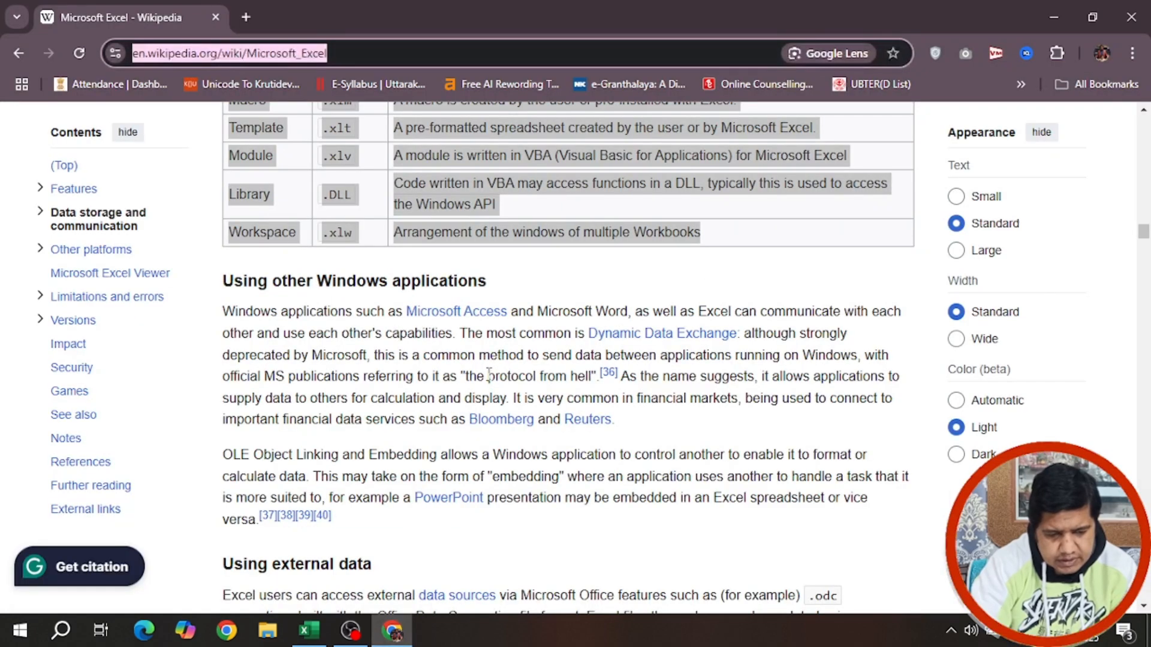
{"action": "scroll", "coordinate": [439, 348], "scroll_direction": "up", "scroll_amount": 10}
{"action": "scroll", "coordinate": [439, 348], "scroll_direction": "down", "scroll_amount": 3}
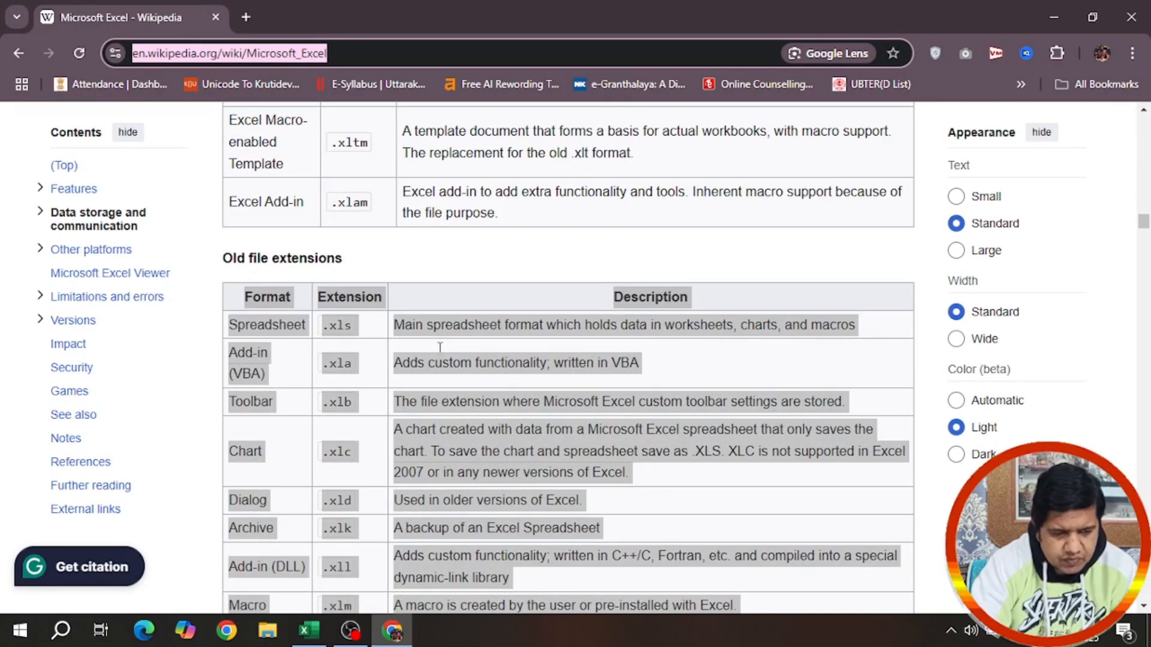
{"action": "left_click", "coordinate": [309, 630]}
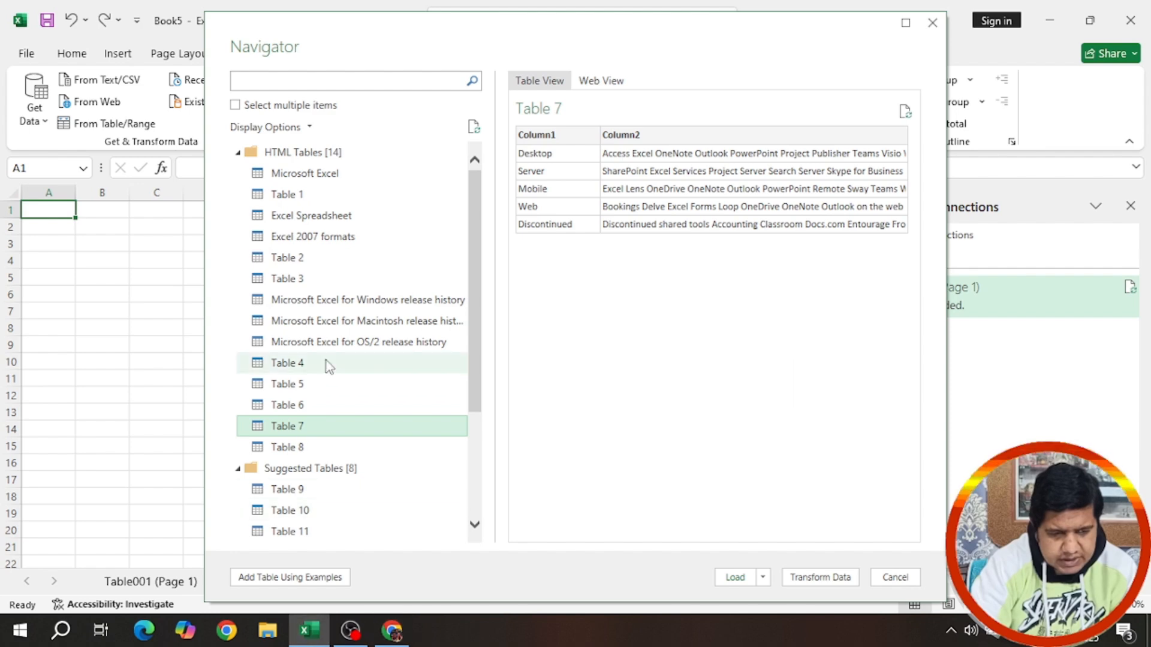
{"action": "left_click", "coordinate": [288, 257]}
{"action": "left_click", "coordinate": [392, 630]}
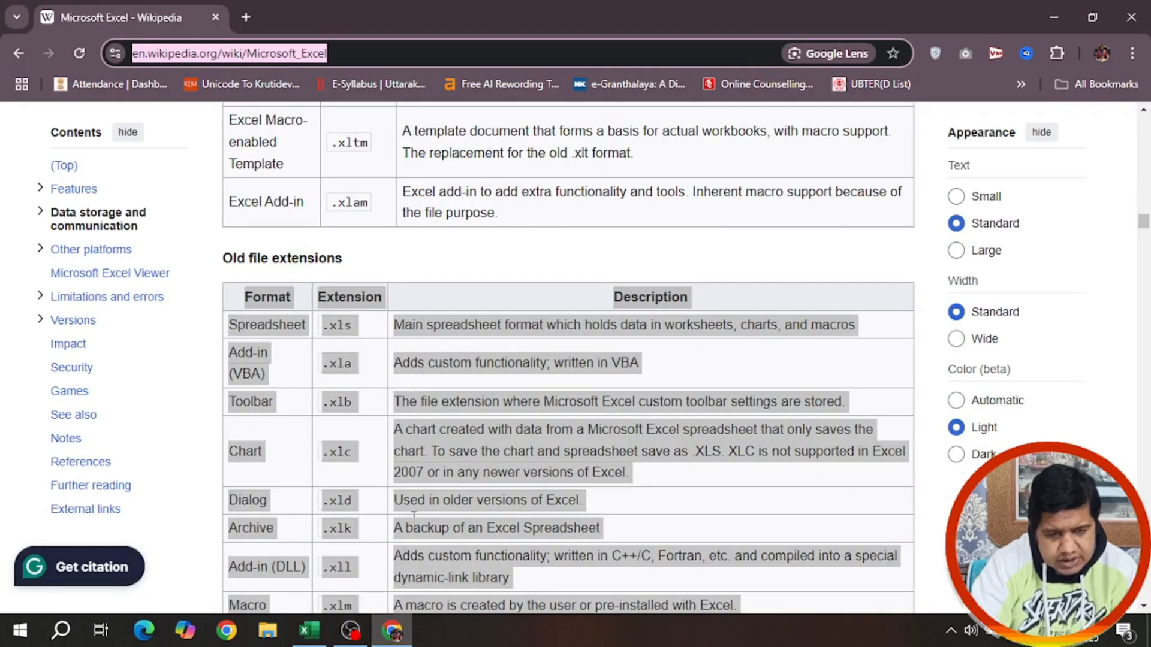
{"action": "left_click", "coordinate": [309, 630]}
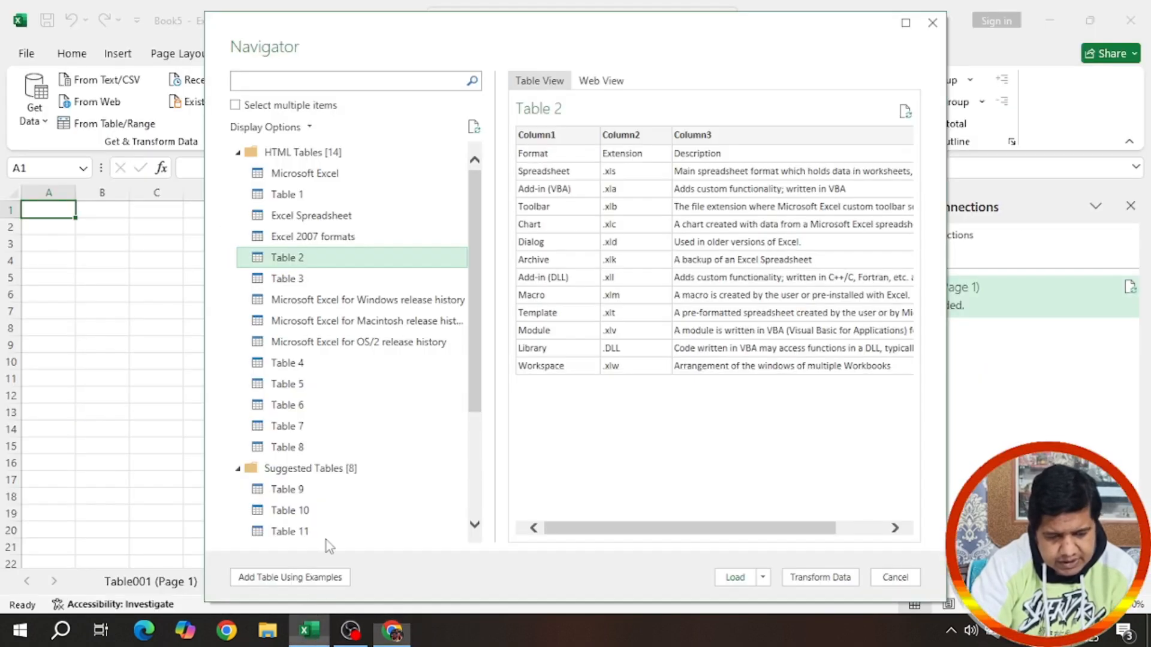
{"action": "left_click", "coordinate": [736, 579]}
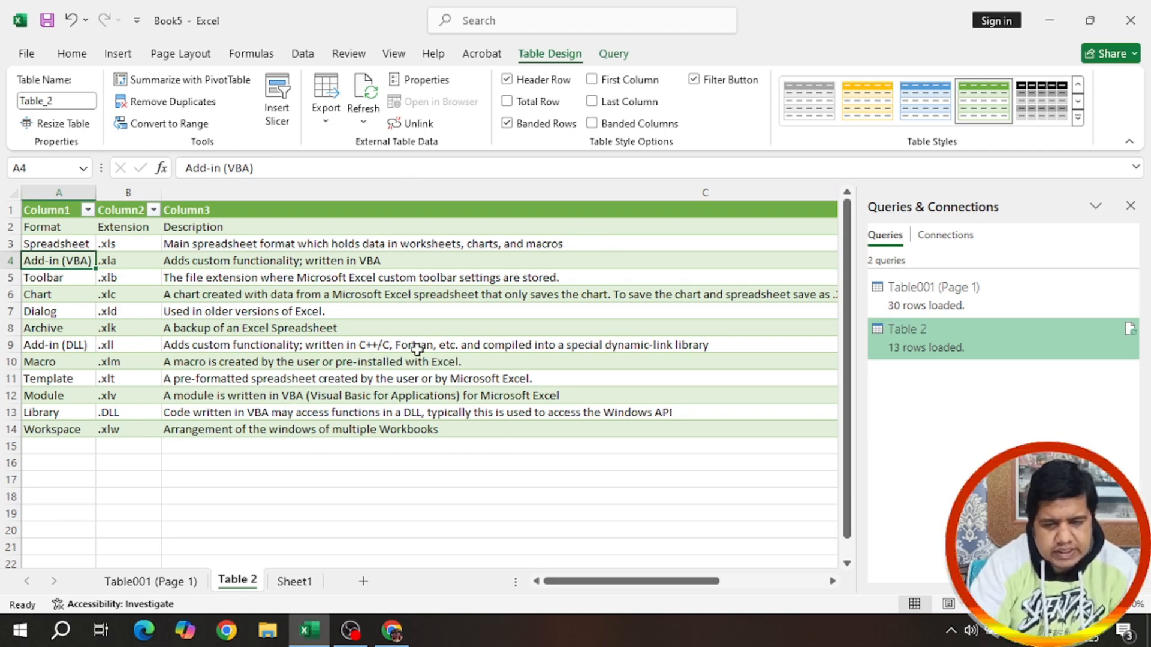
Step: Review the data import options for files, online services and other sources
{"action": "left_click", "coordinate": [303, 53]}
{"action": "left_click", "coordinate": [35, 111]}
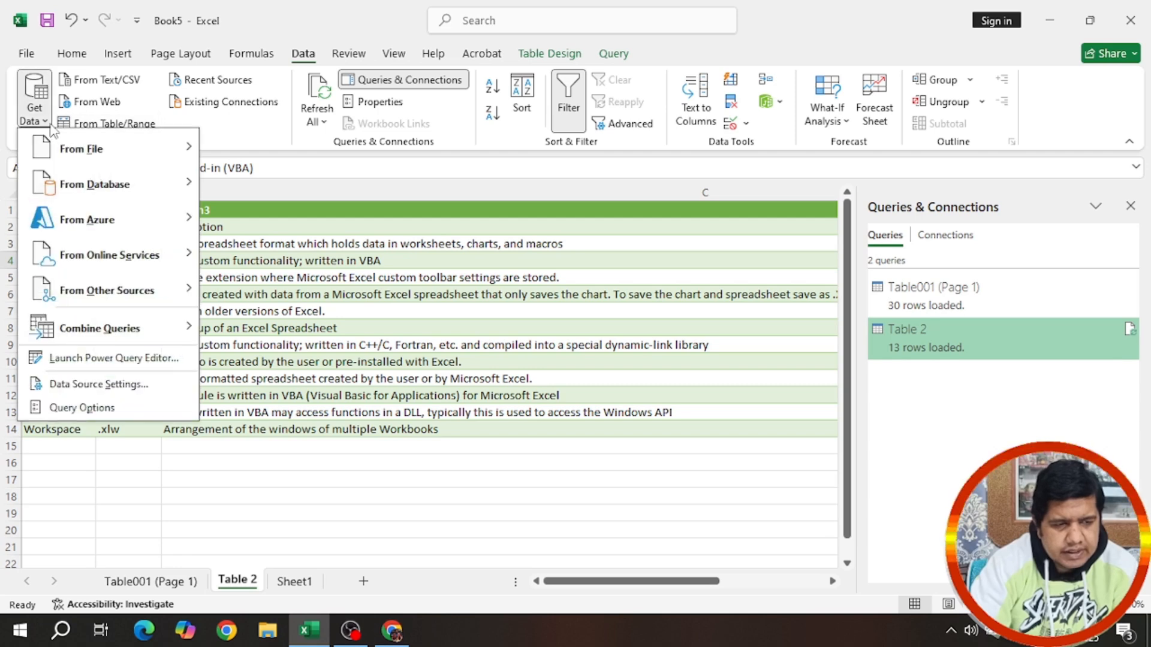
{"action": "mouse_move", "coordinate": [172, 151]}
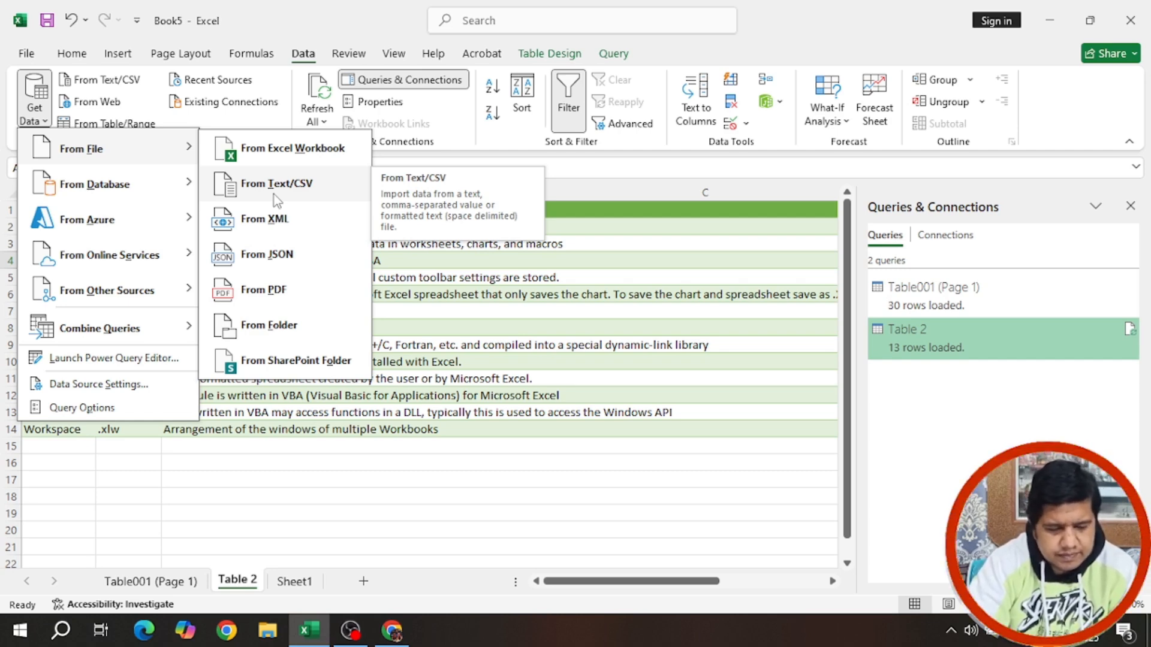
{"action": "mouse_move", "coordinate": [150, 255]}
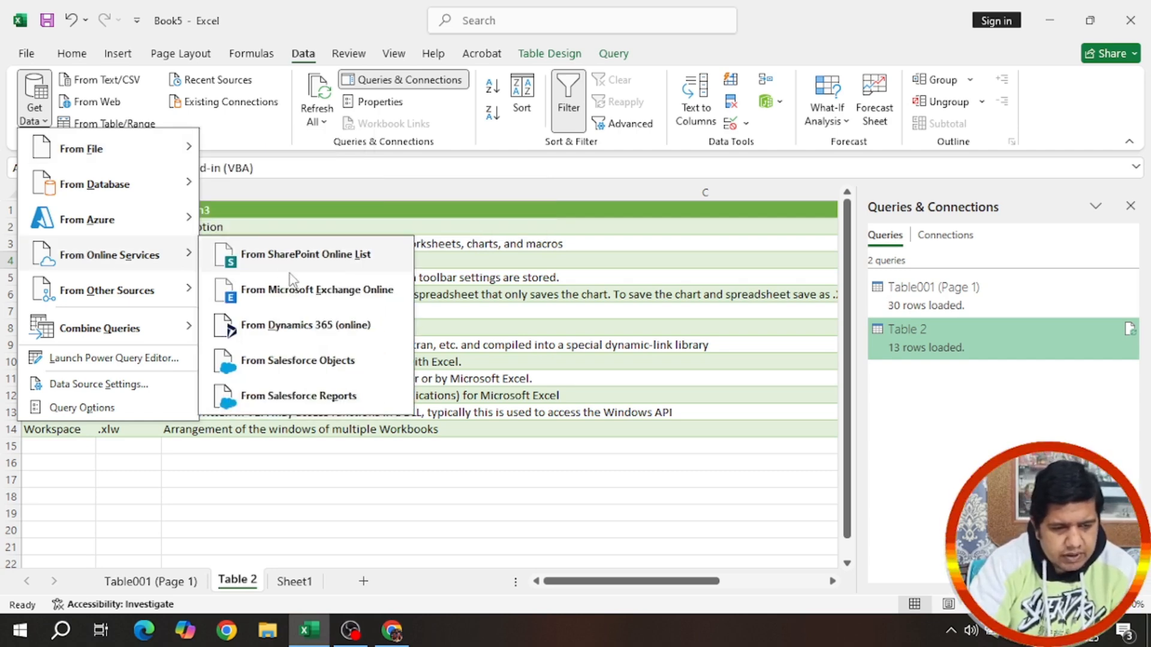
{"action": "mouse_move", "coordinate": [120, 300]}
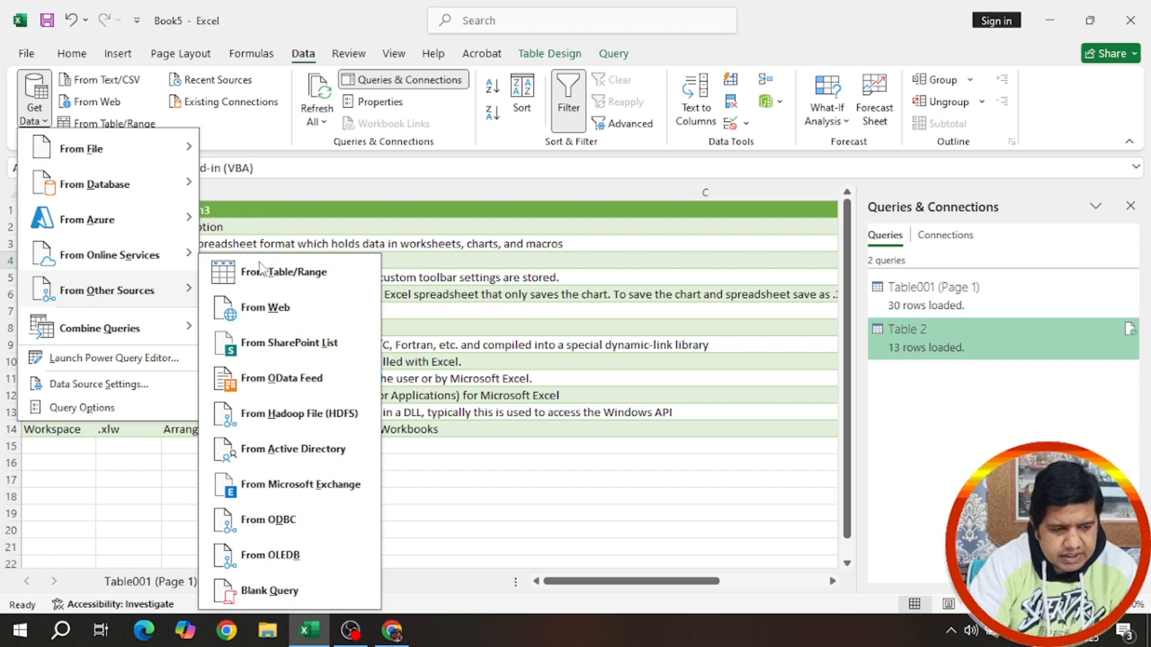
{"action": "left_click", "coordinate": [554, 468]}
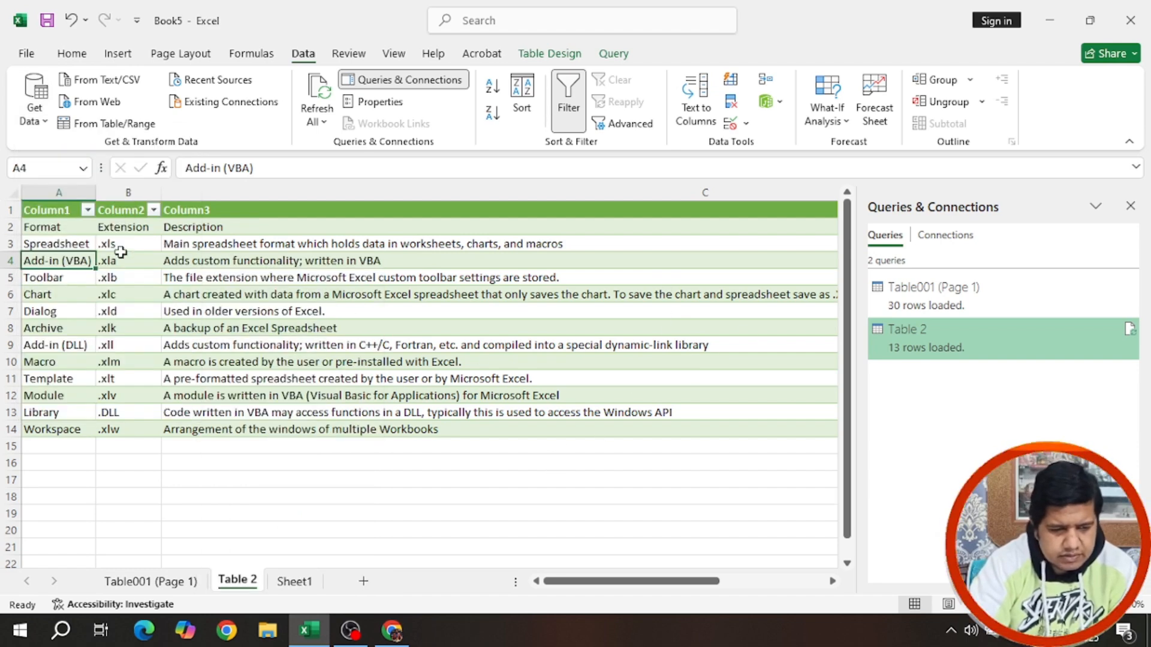
{"action": "left_click", "coordinate": [34, 101]}
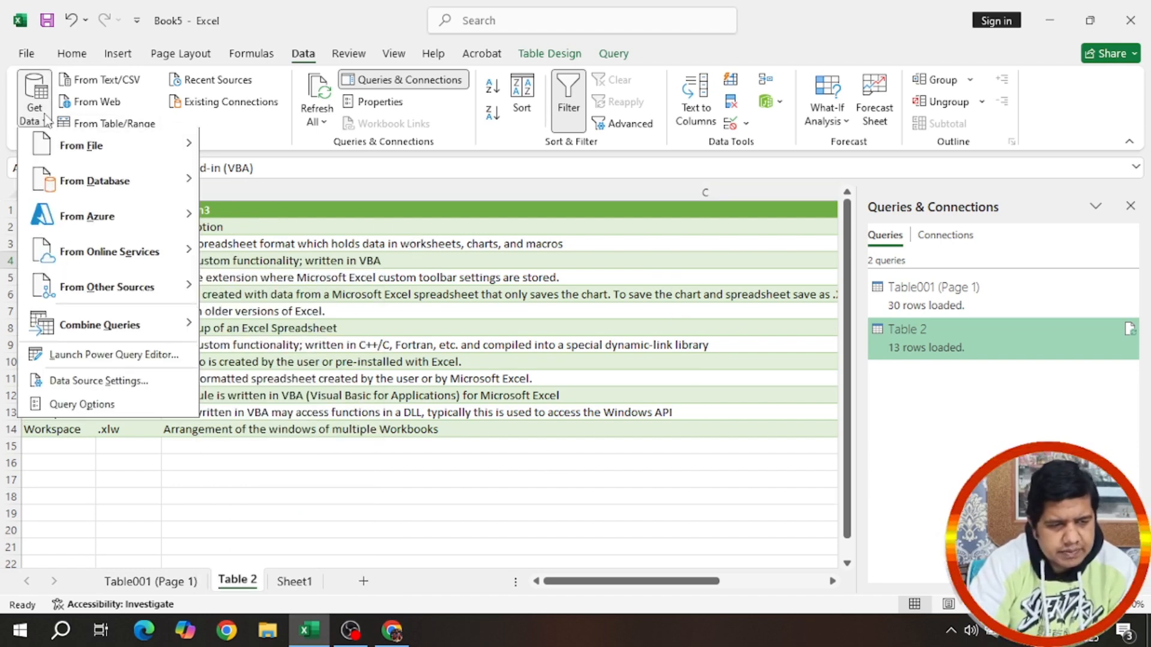
{"action": "mouse_move", "coordinate": [108, 290]}
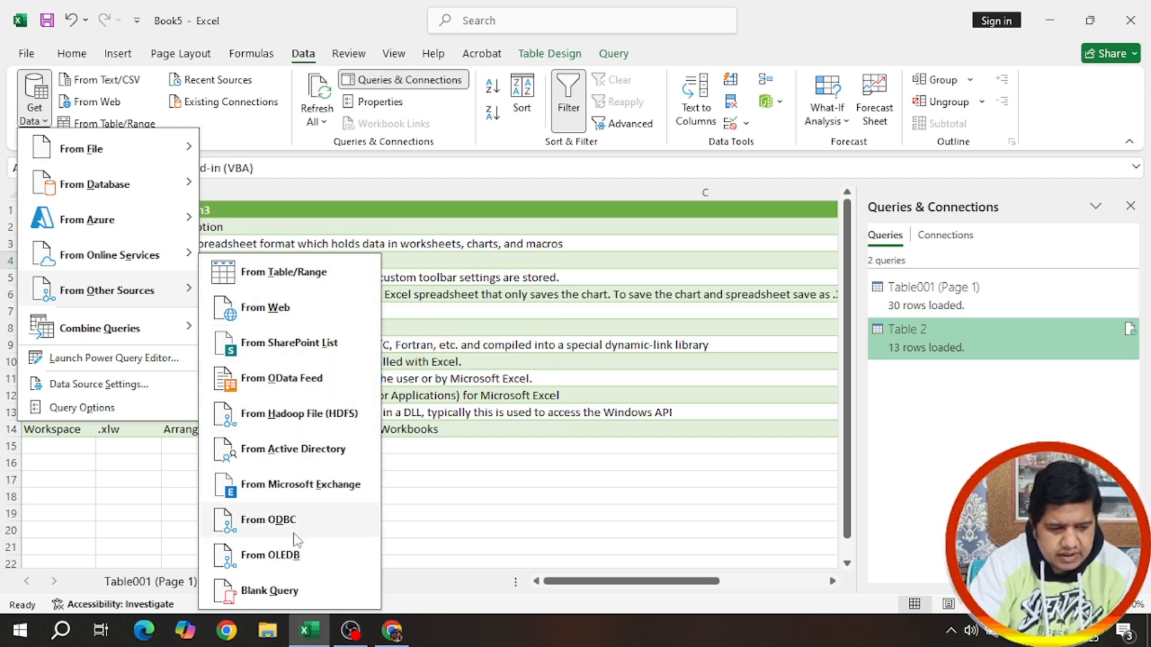
{"action": "left_click", "coordinate": [442, 325]}
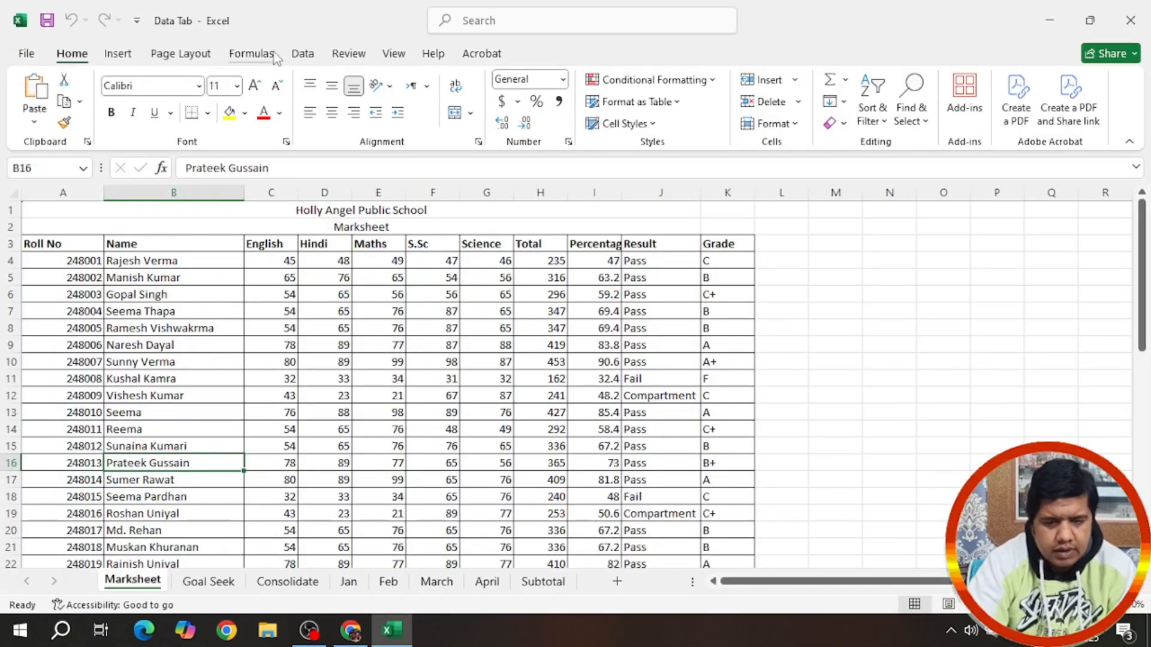
Step: Turn on filtering for the marksheet header row A3:K3 and check the Roll No filter list
{"action": "left_click", "coordinate": [302, 53]}
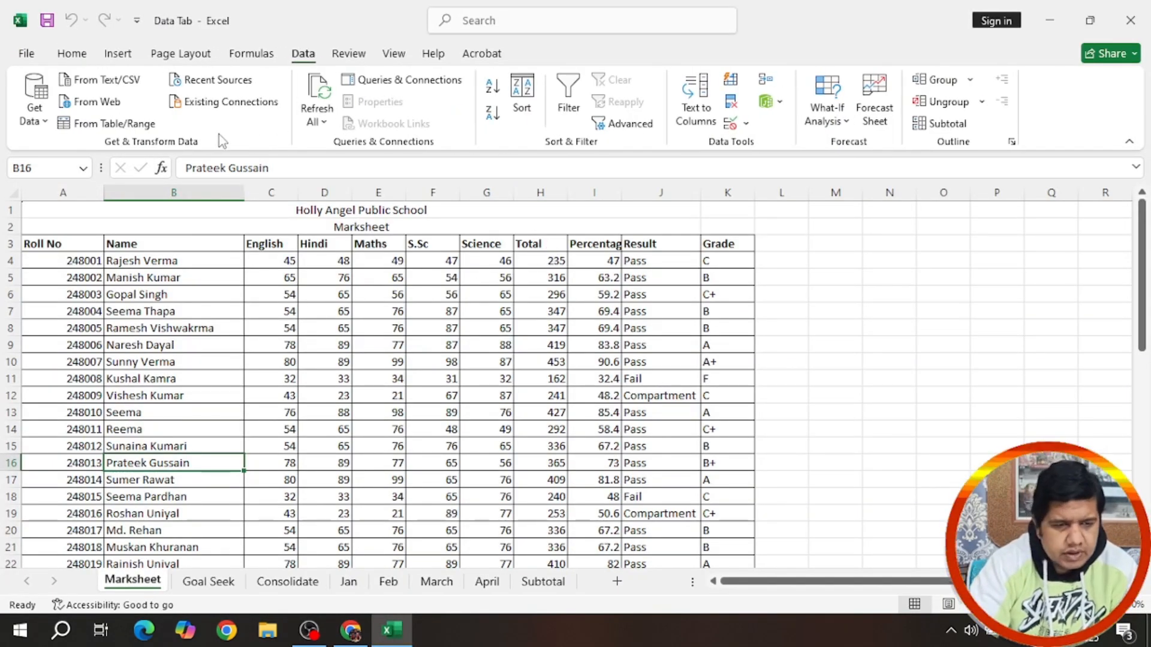
{"action": "left_click", "coordinate": [566, 112]}
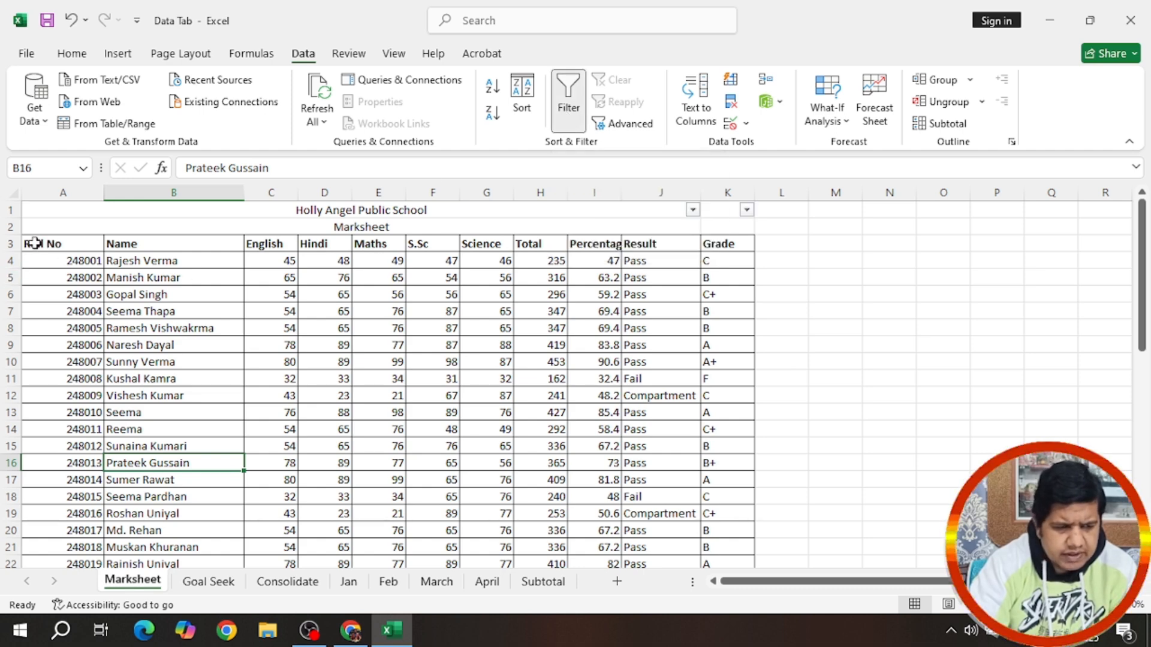
{"action": "left_click_drag", "start_coordinate": [33, 243], "coordinate": [713, 243]}
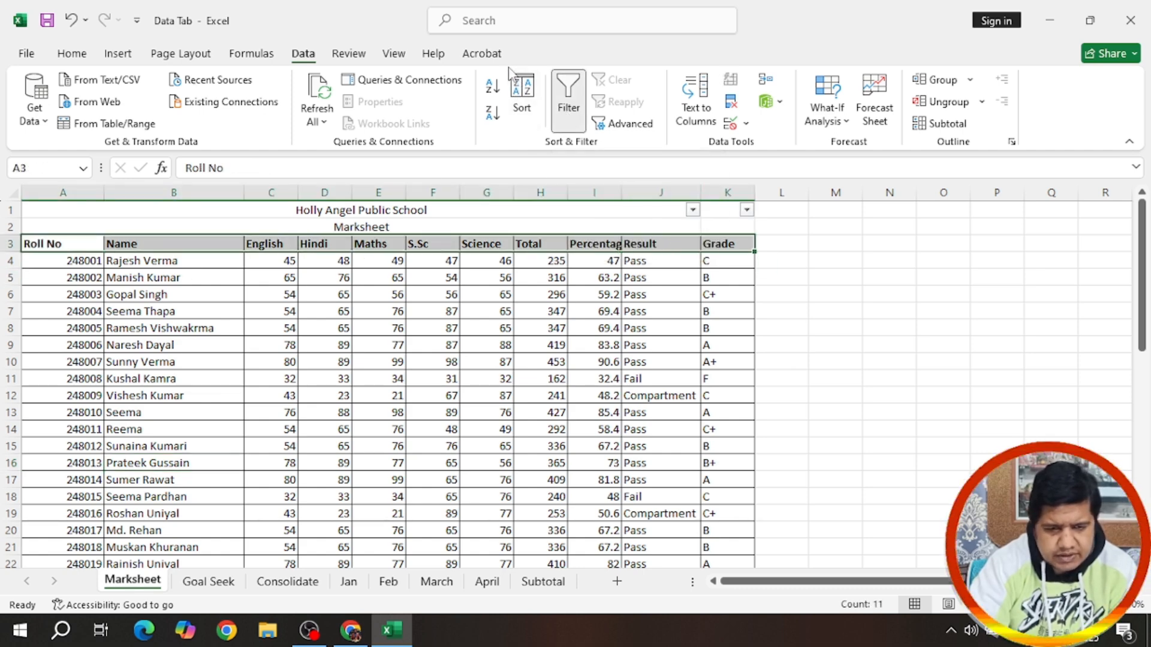
{"action": "left_click", "coordinate": [568, 99]}
{"action": "left_click", "coordinate": [569, 99]}
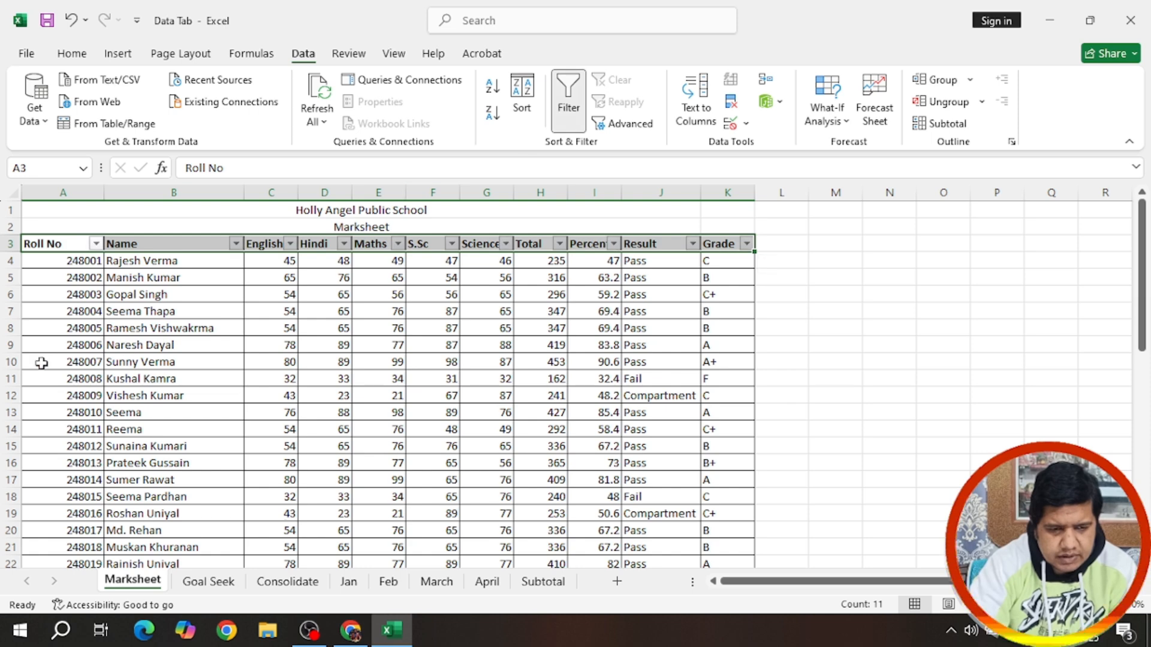
{"action": "left_click", "coordinate": [96, 244]}
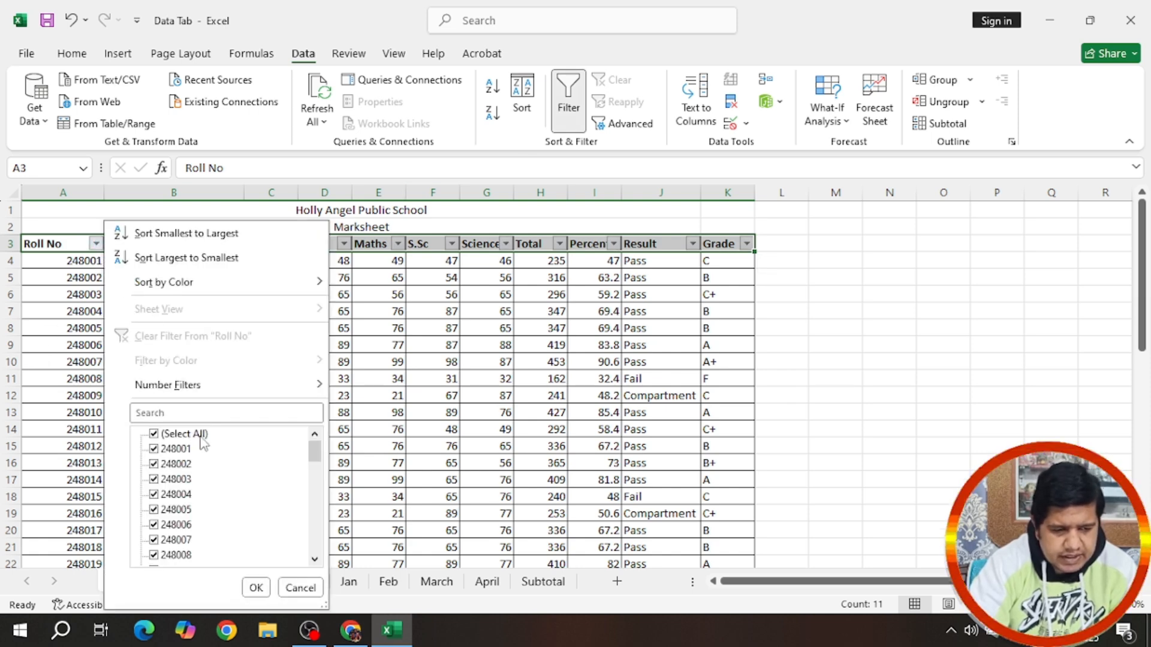
{"action": "left_click", "coordinate": [256, 587]}
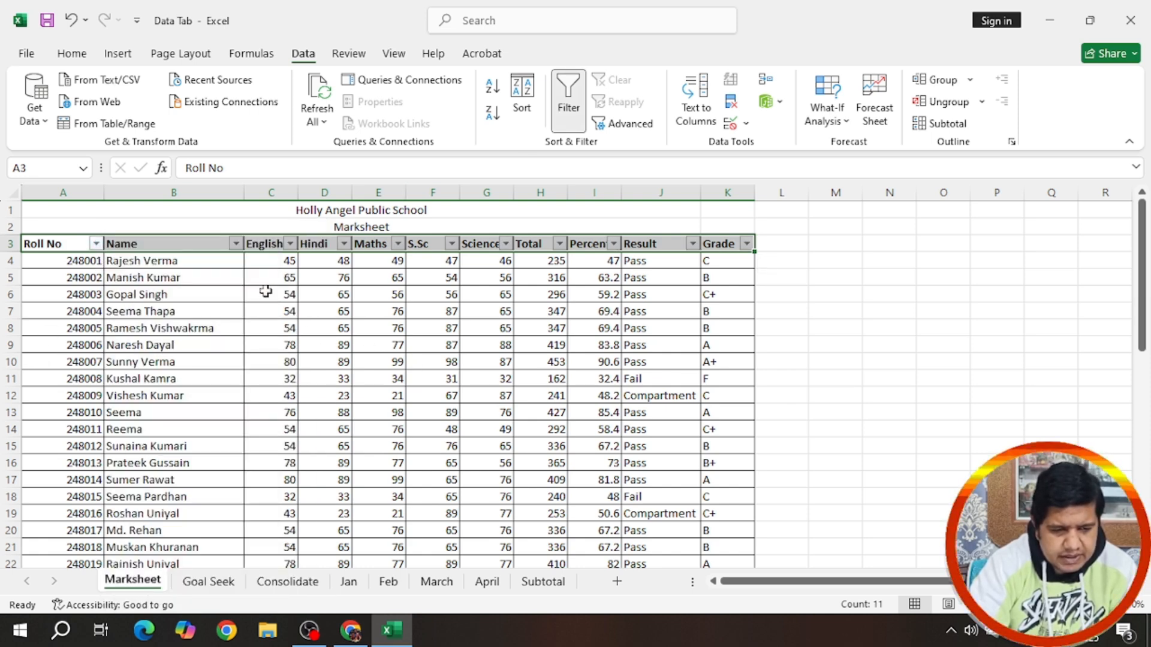
Step: Filter the Name column by searching for one student's first name
{"action": "left_click", "coordinate": [235, 244]}
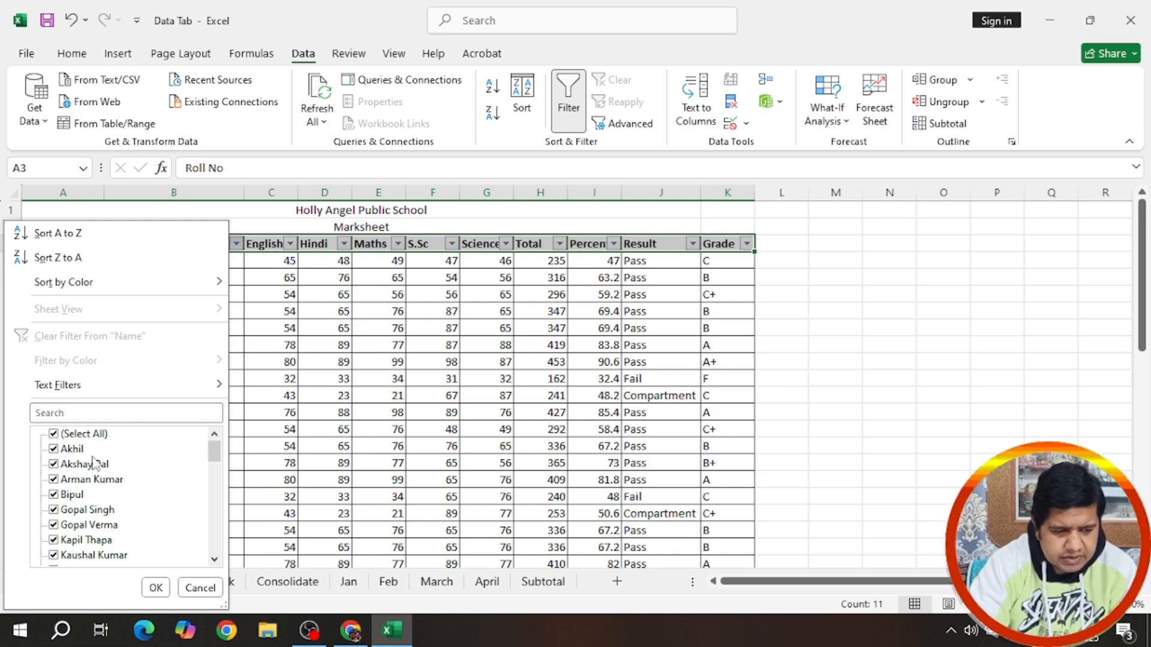
{"action": "left_click", "coordinate": [103, 414]}
{"action": "type", "text": "ra"}
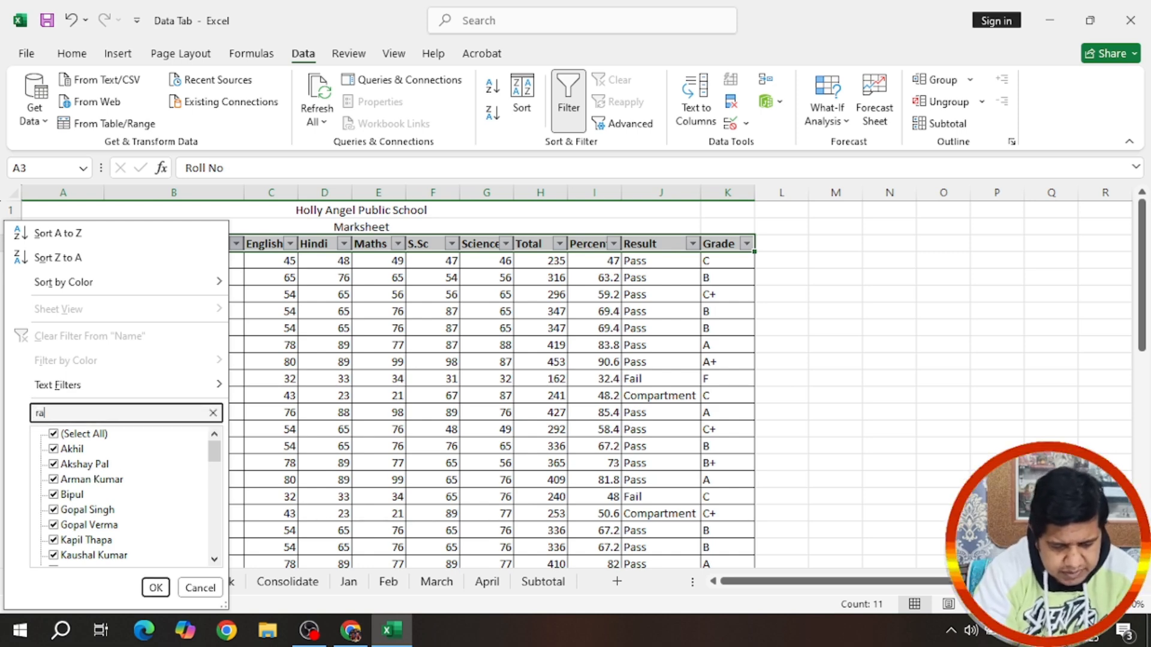
{"action": "type", "text": "mesh"}
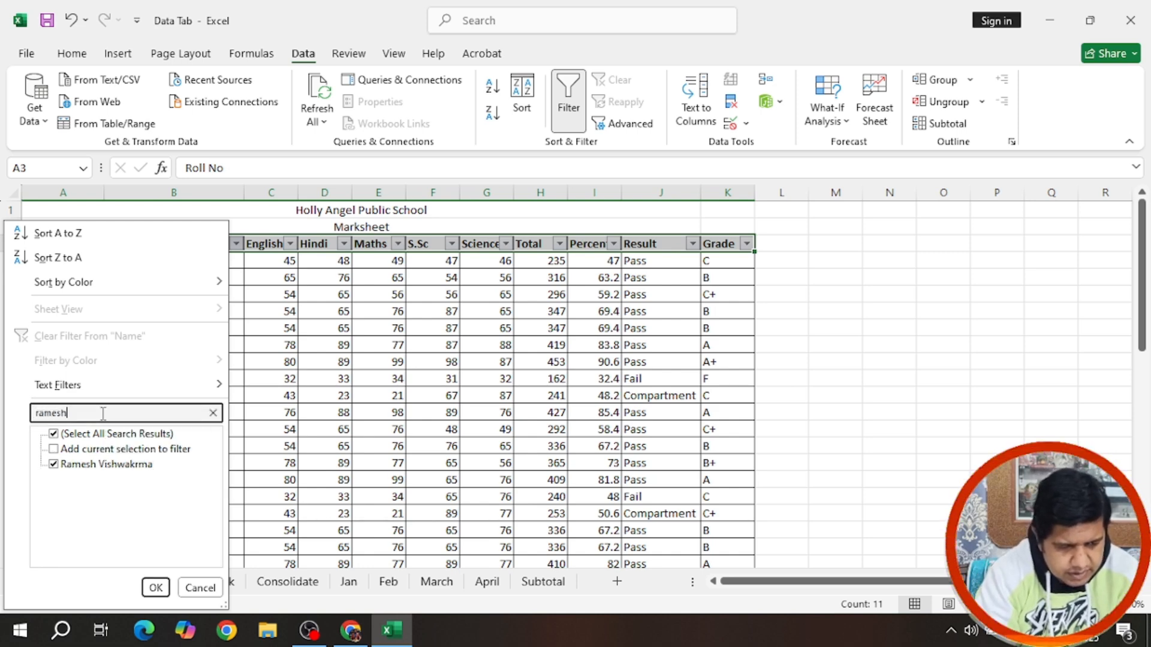
{"action": "left_click", "coordinate": [156, 587]}
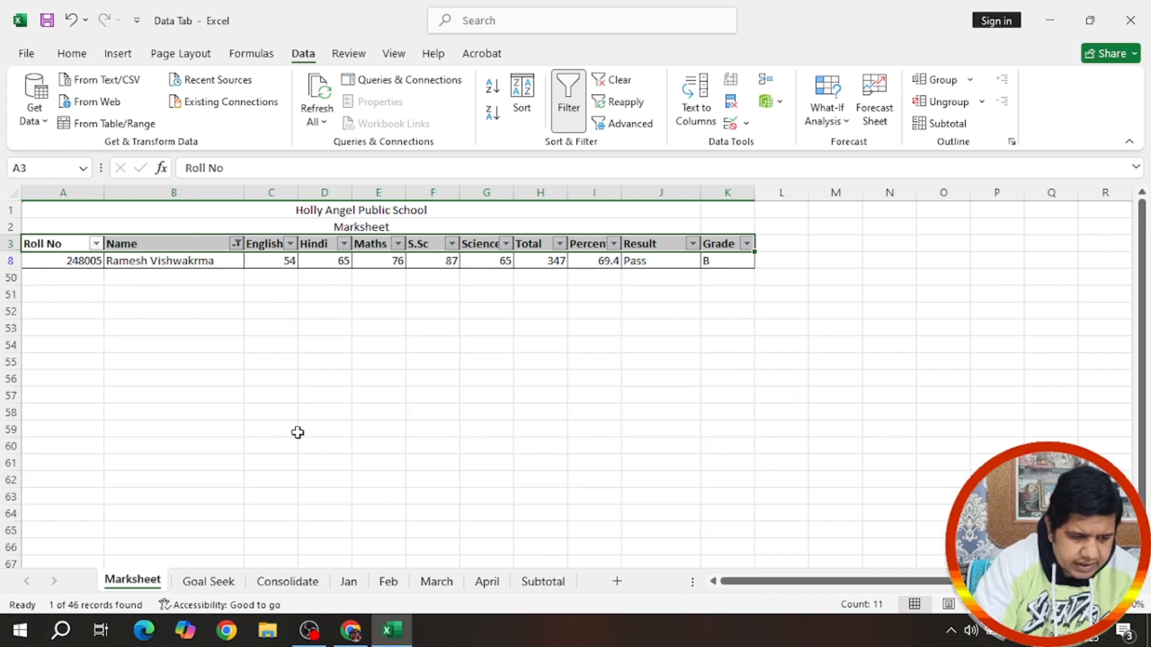
Step: Undo the filter on the Name column
{"action": "key", "text": "ctrl+z"}
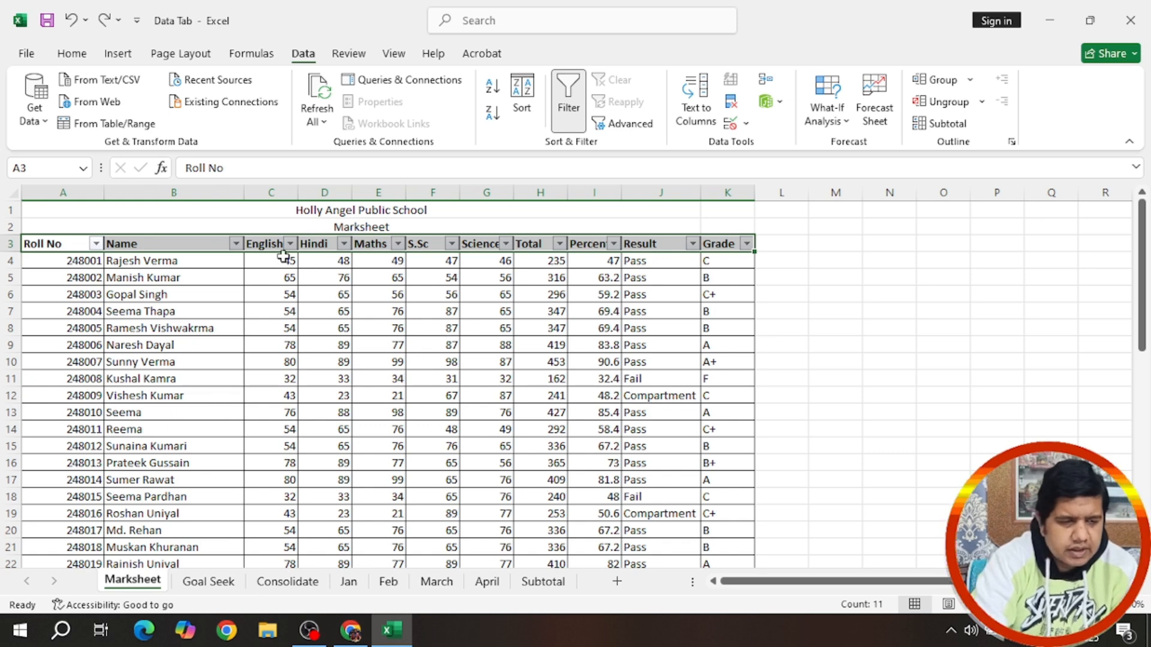
{"action": "left_click", "coordinate": [236, 243]}
{"action": "left_click", "coordinate": [238, 244]}
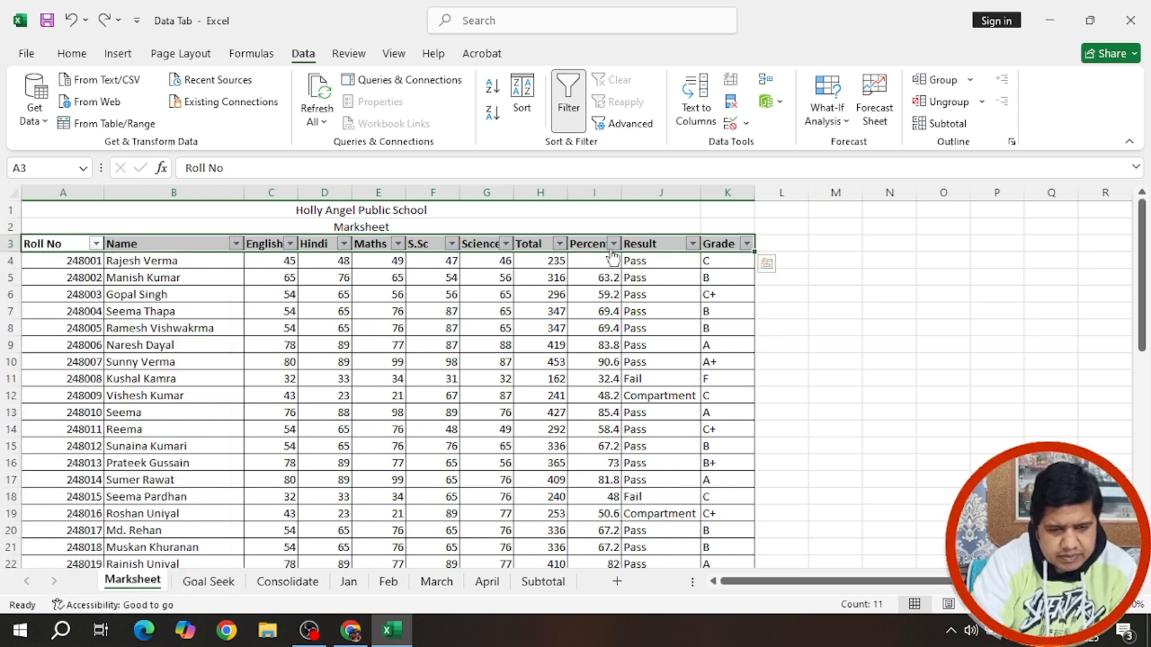
Step: Filter the Result column to show only Pass rows and look through the filtered records
{"action": "left_click", "coordinate": [693, 244]}
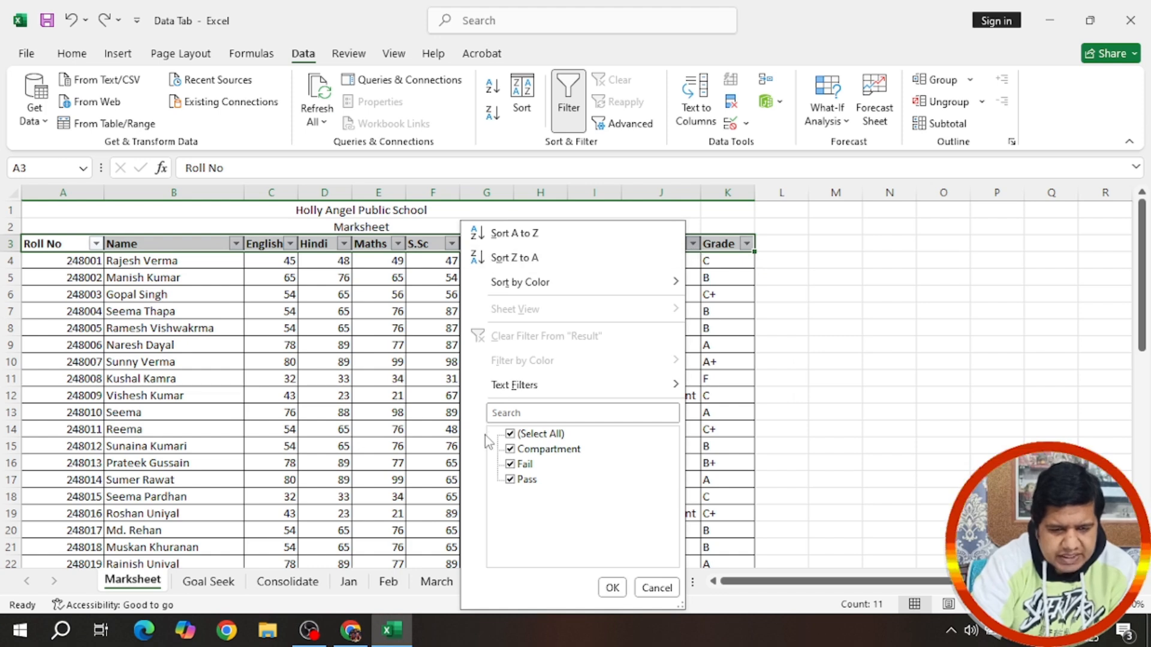
{"action": "left_click", "coordinate": [514, 414]}
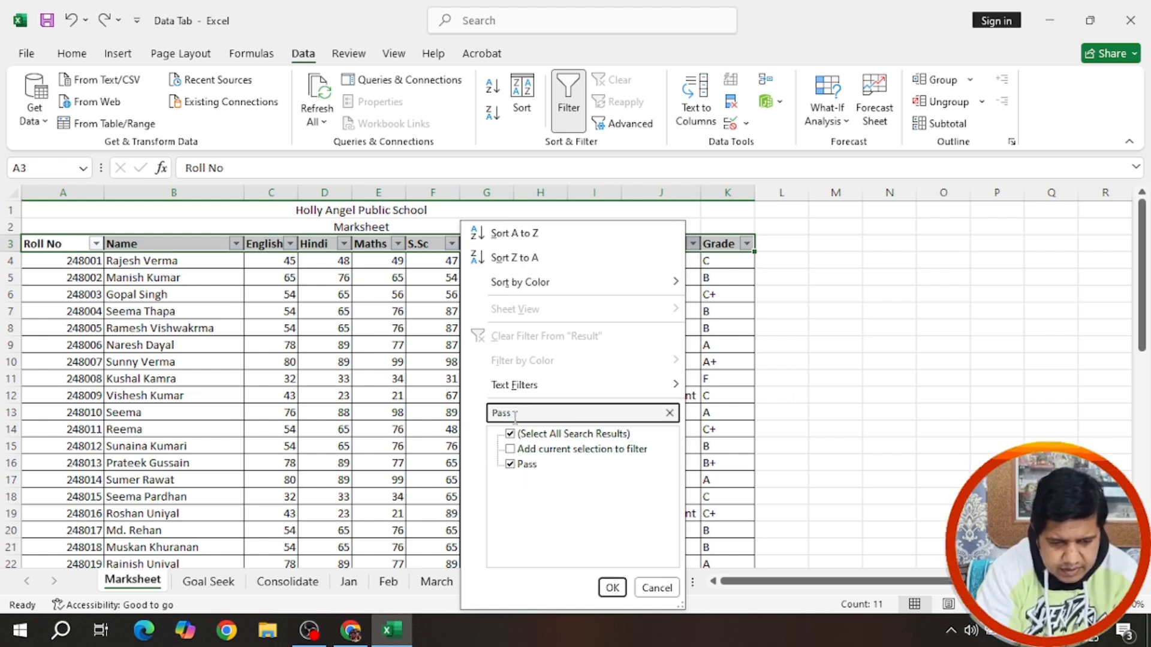
{"action": "left_click", "coordinate": [612, 587]}
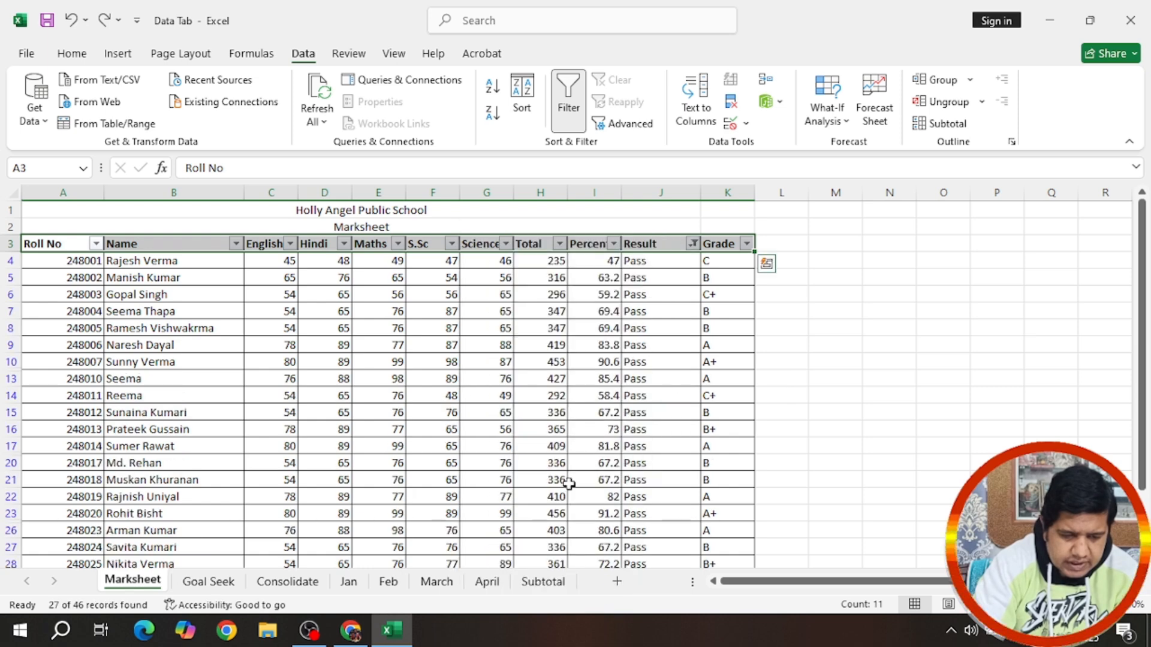
{"action": "scroll", "coordinate": [572, 443], "scroll_direction": "down", "scroll_amount": 3}
{"action": "scroll", "coordinate": [573, 444], "scroll_direction": "up", "scroll_amount": 4}
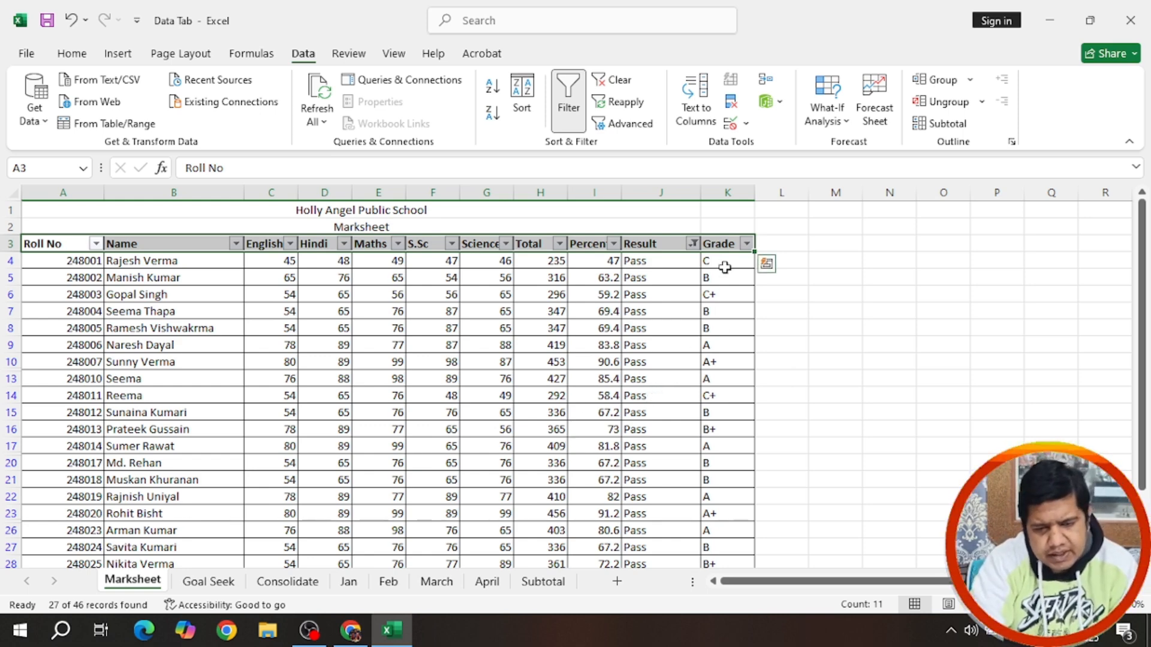
Step: Reselect all values in the Result filter and look through the full marksheet
{"action": "left_click", "coordinate": [694, 244]}
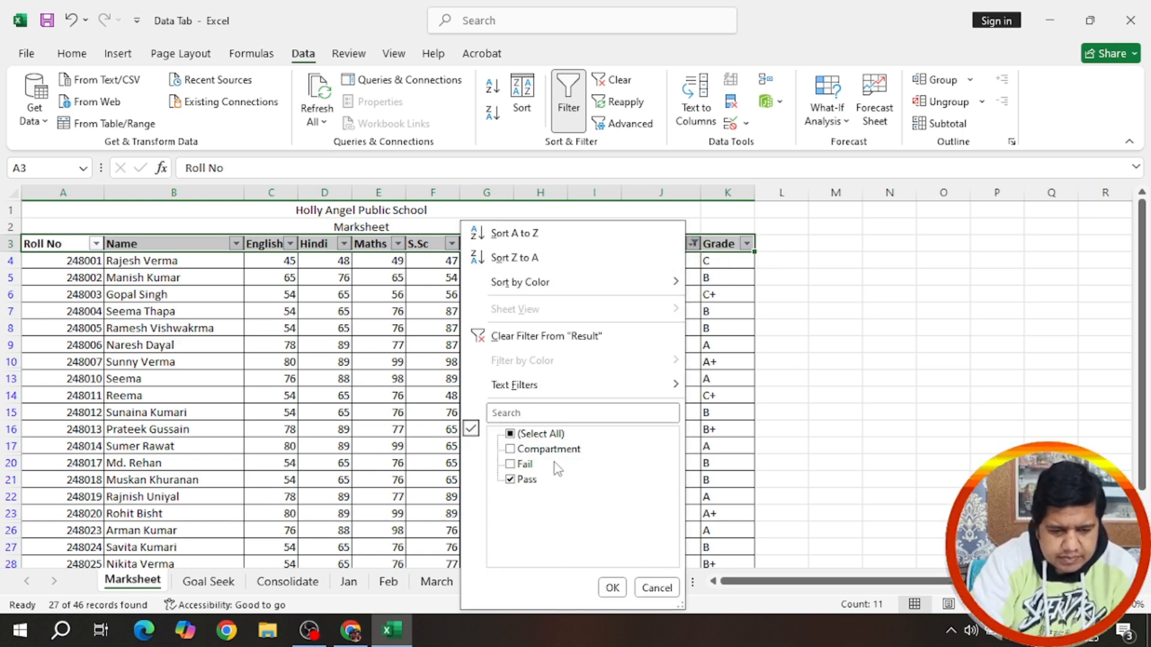
{"action": "left_click", "coordinate": [540, 435]}
{"action": "left_click", "coordinate": [612, 587]}
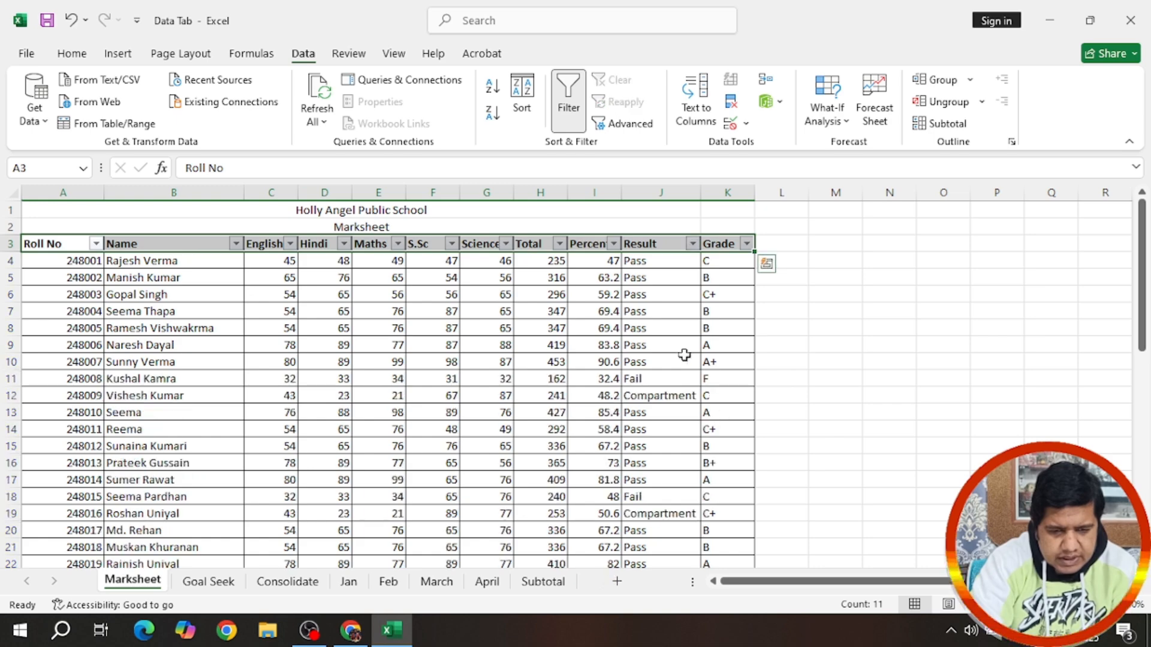
{"action": "scroll", "coordinate": [741, 324], "scroll_direction": "down", "scroll_amount": 6}
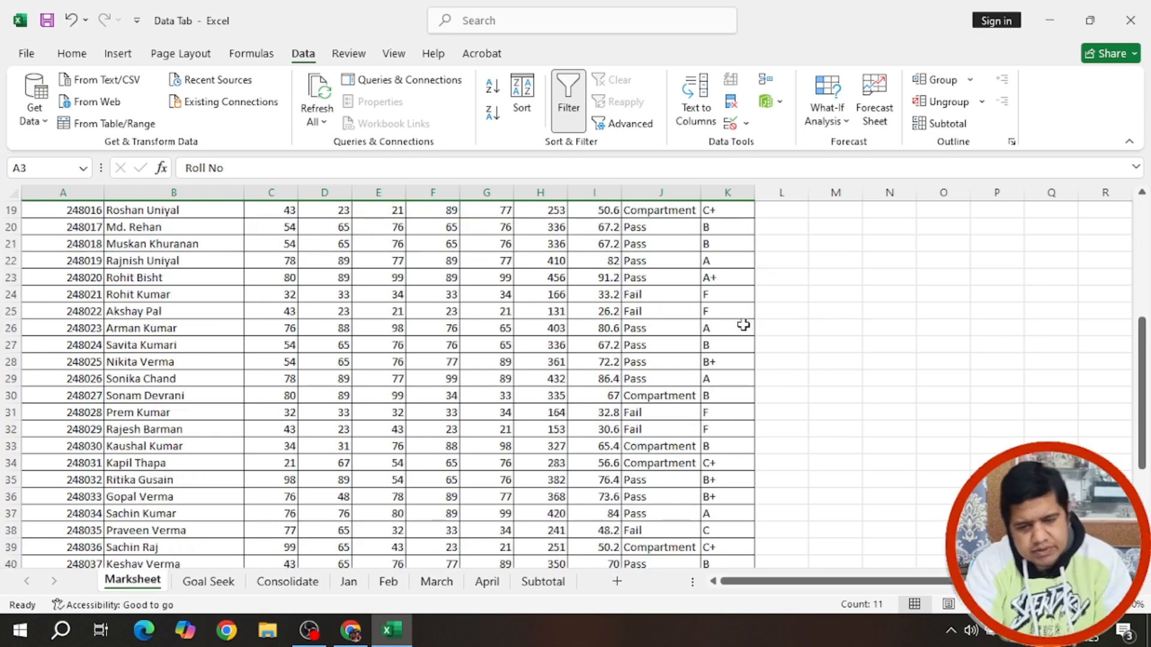
{"action": "scroll", "coordinate": [741, 324], "scroll_direction": "up", "scroll_amount": 6}
{"action": "scroll", "coordinate": [695, 377], "scroll_direction": "down", "scroll_amount": 4}
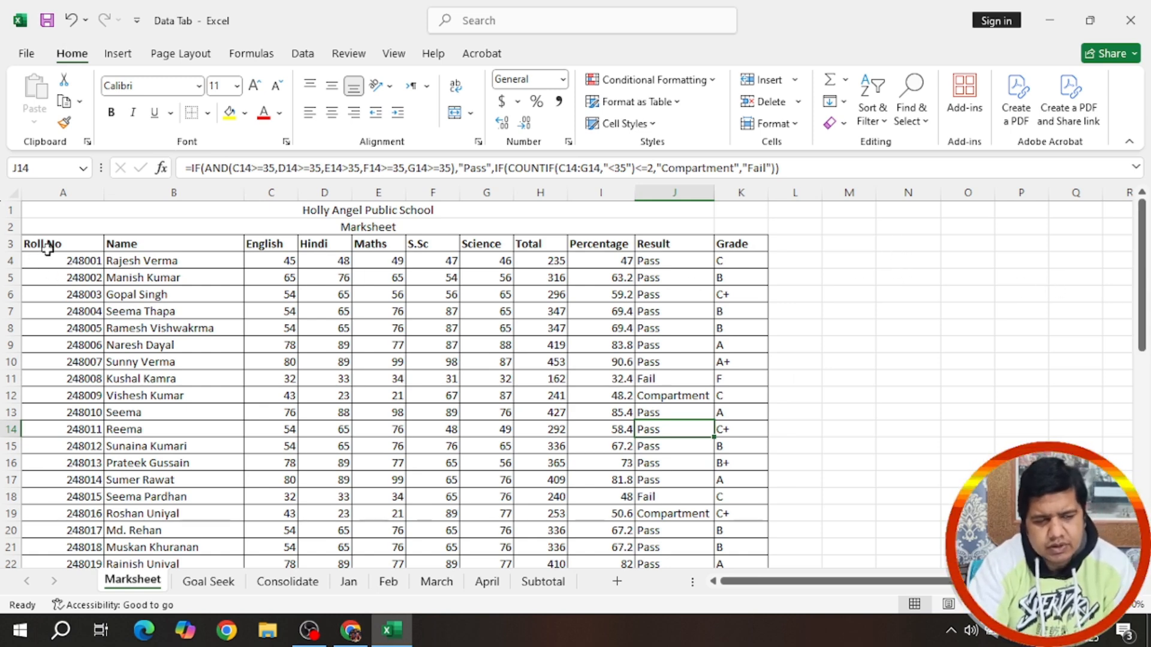
Step: Select the whole header row 3 of the marksheet and turn on filtering for it
{"action": "left_click_drag", "start_coordinate": [46, 244], "coordinate": [738, 244]}
{"action": "left_click", "coordinate": [612, 264]}
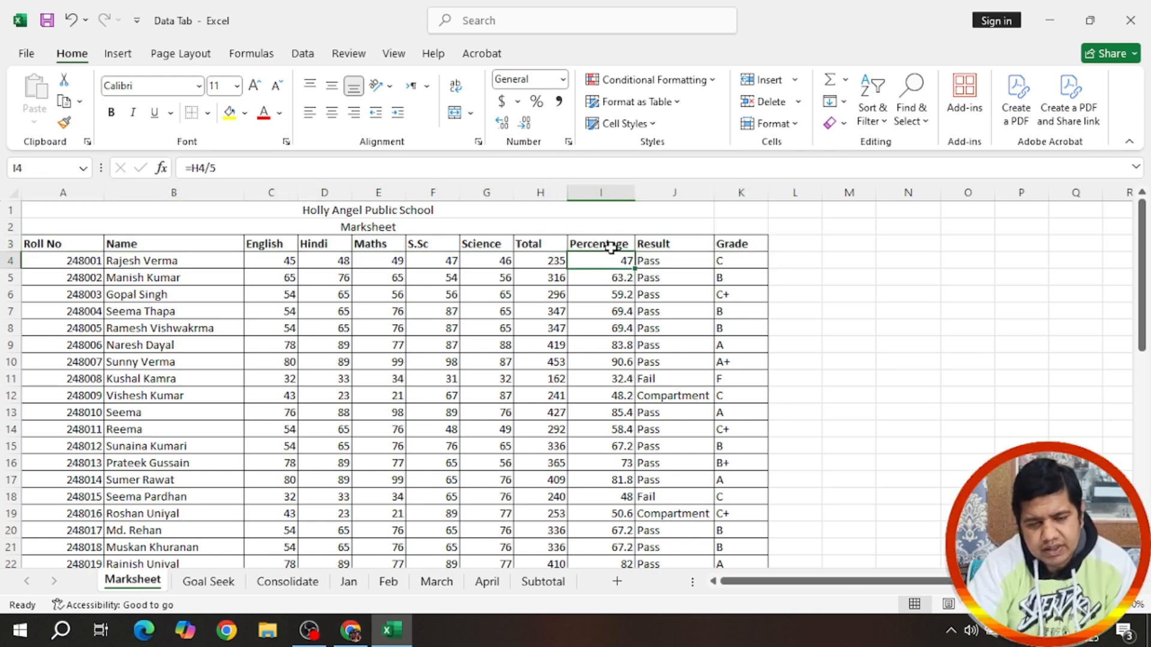
{"action": "left_click", "coordinate": [22, 246]}
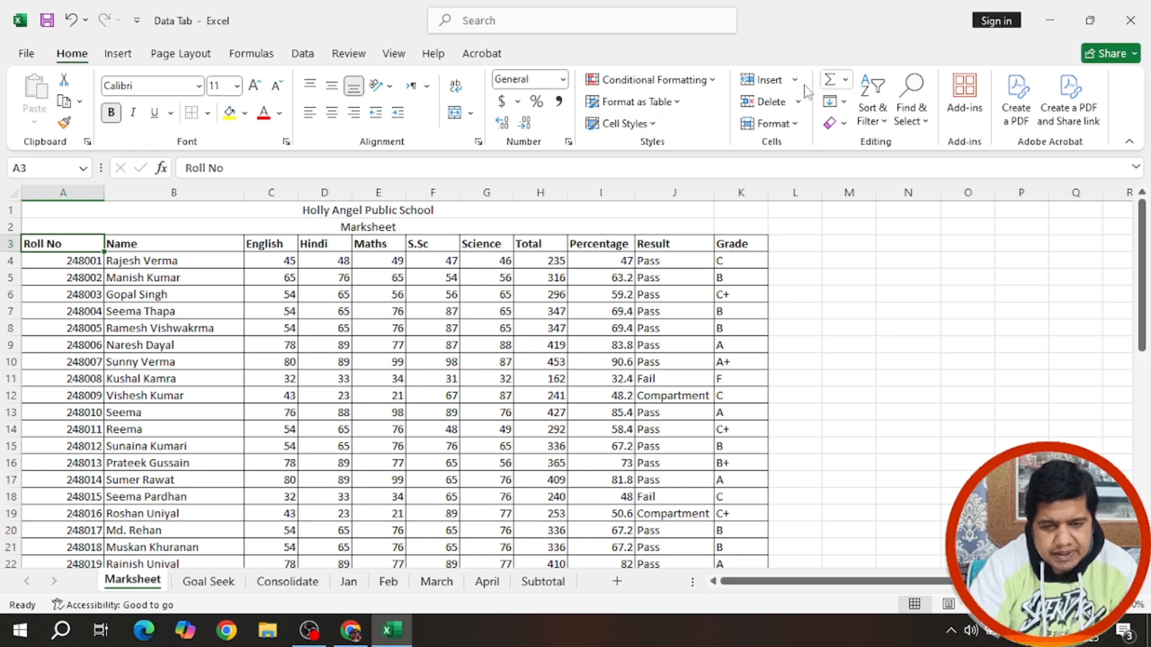
{"action": "left_click", "coordinate": [10, 244]}
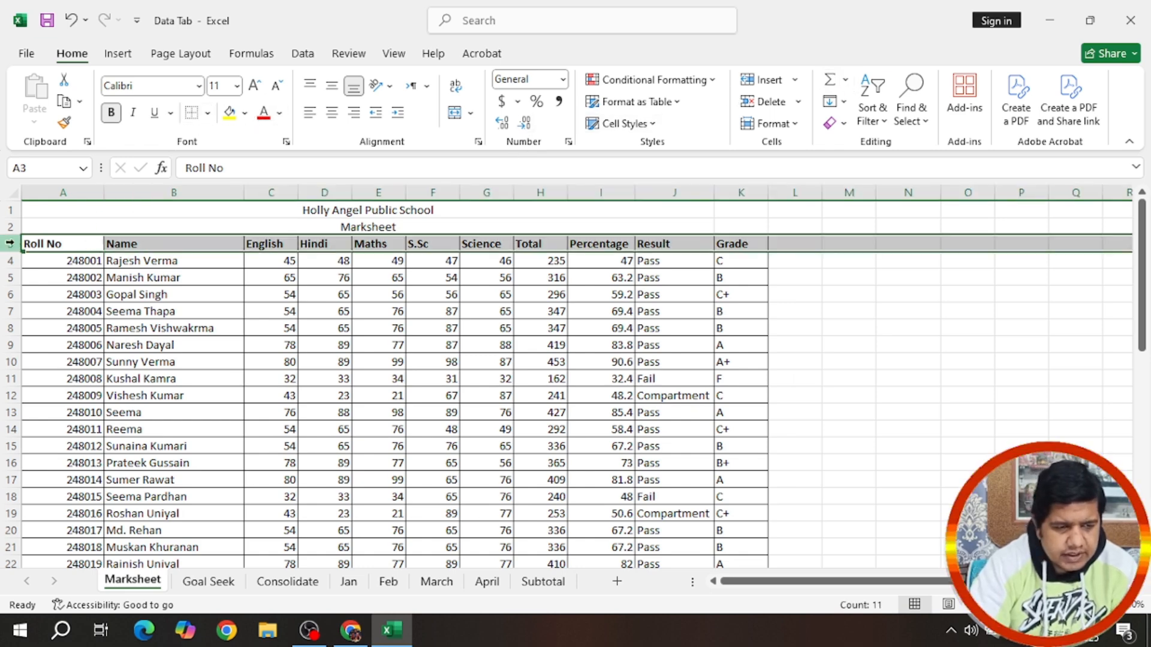
{"action": "left_click", "coordinate": [303, 55]}
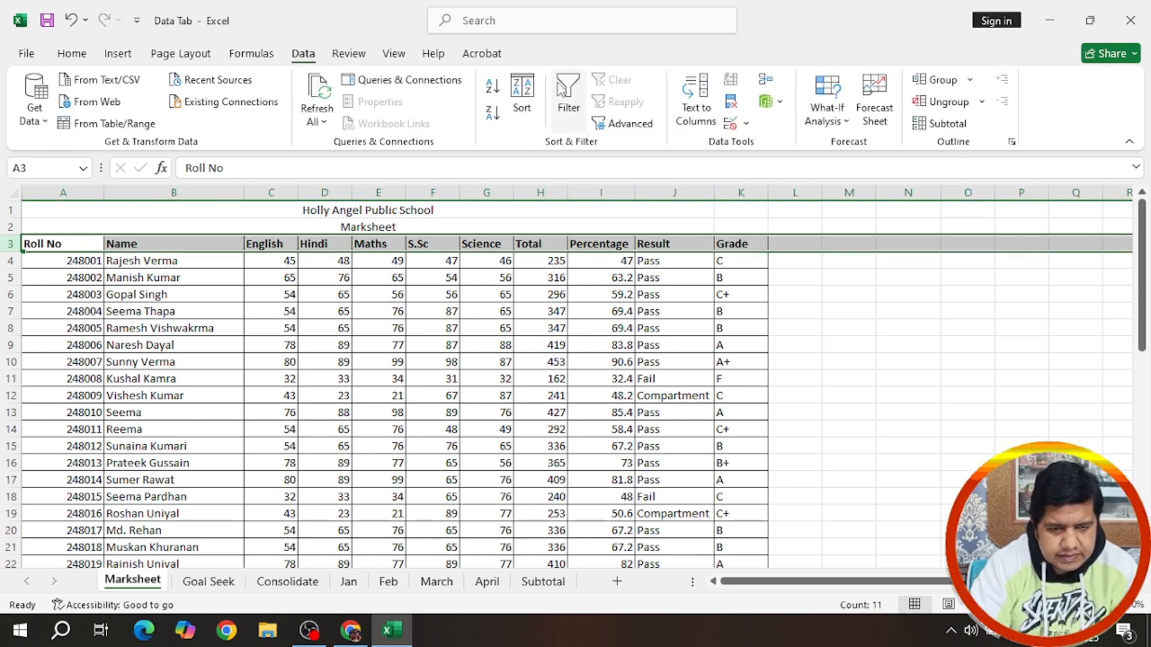
{"action": "left_click", "coordinate": [568, 96]}
Step: Try to filter the Percentage column by searching its value list for >65
{"action": "left_click", "coordinate": [627, 243]}
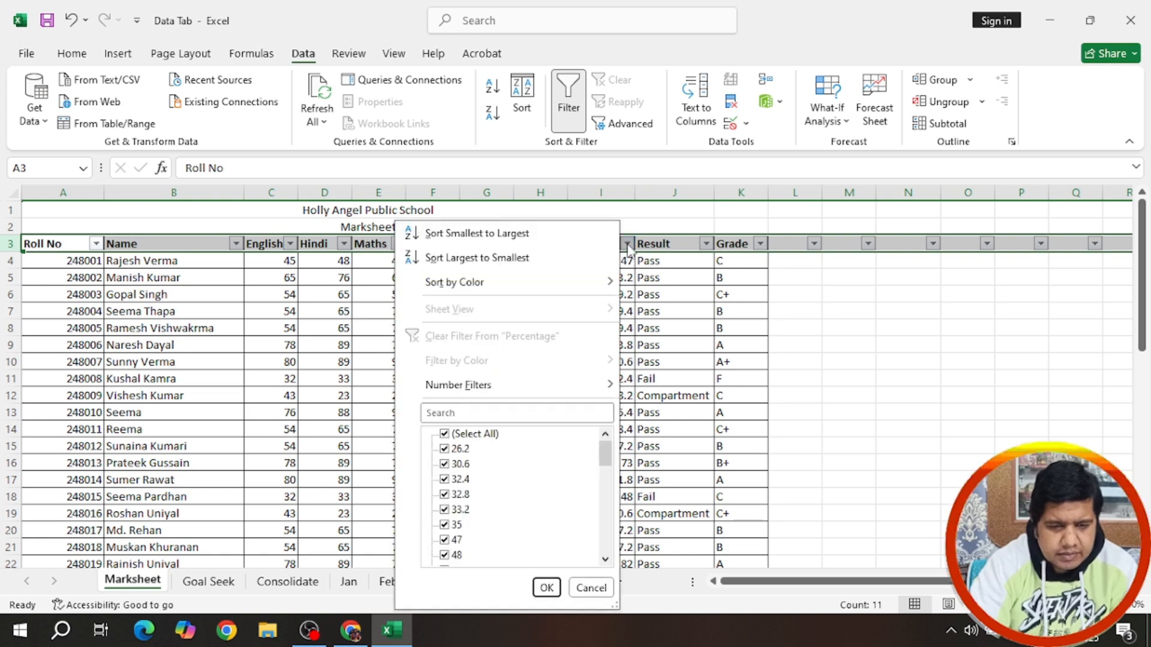
{"action": "scroll", "coordinate": [503, 476], "scroll_direction": "down", "scroll_amount": 3}
{"action": "left_click", "coordinate": [497, 412]}
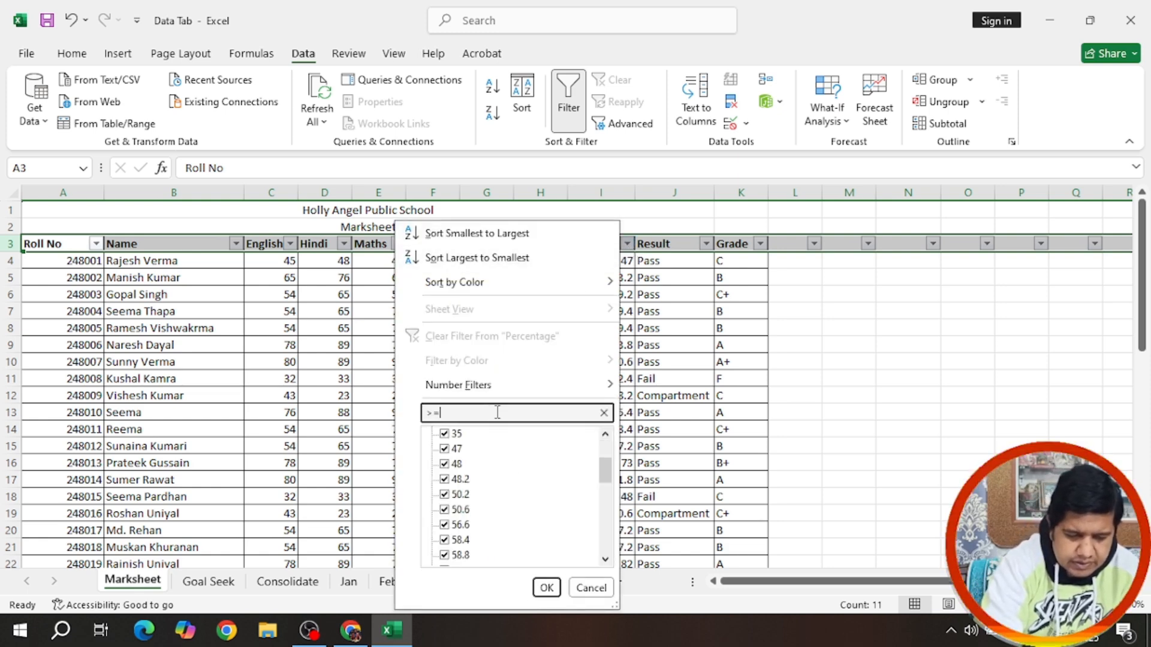
{"action": "type", "text": "6"}
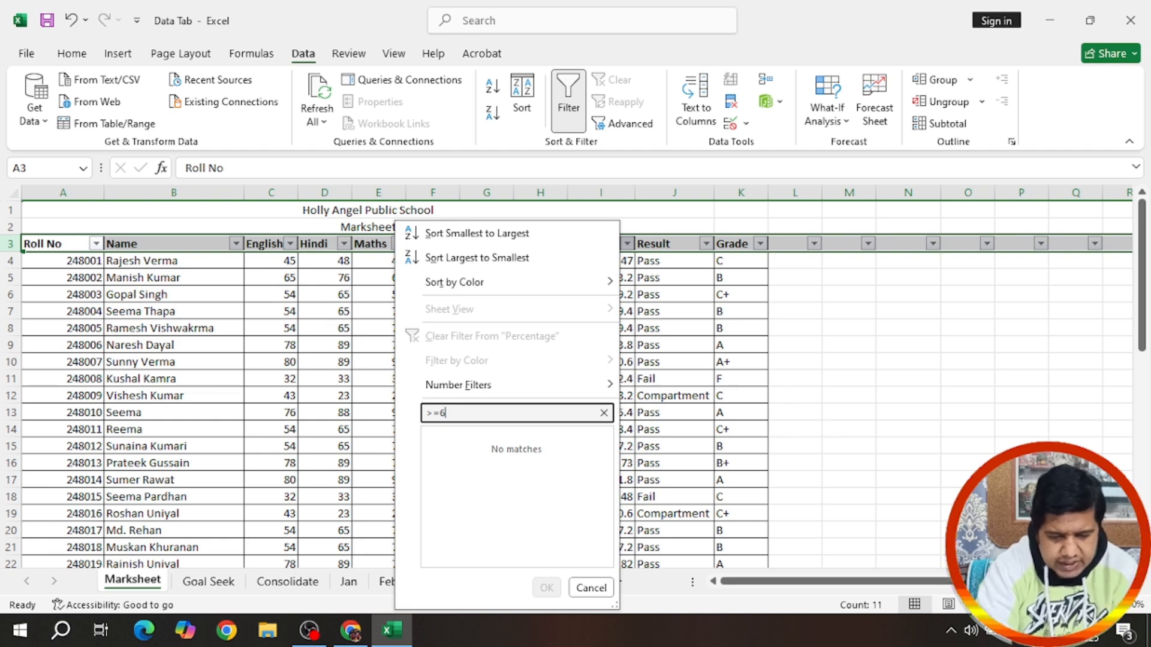
{"action": "type", "text": "5"}
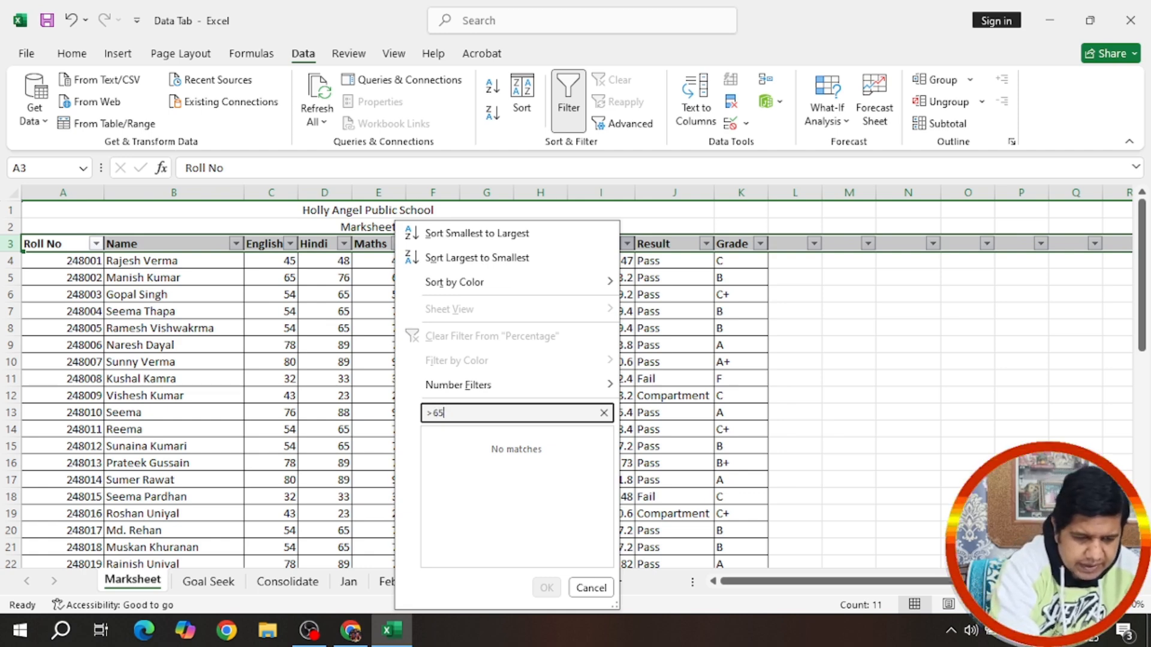
{"action": "key", "text": "BackSpace"}
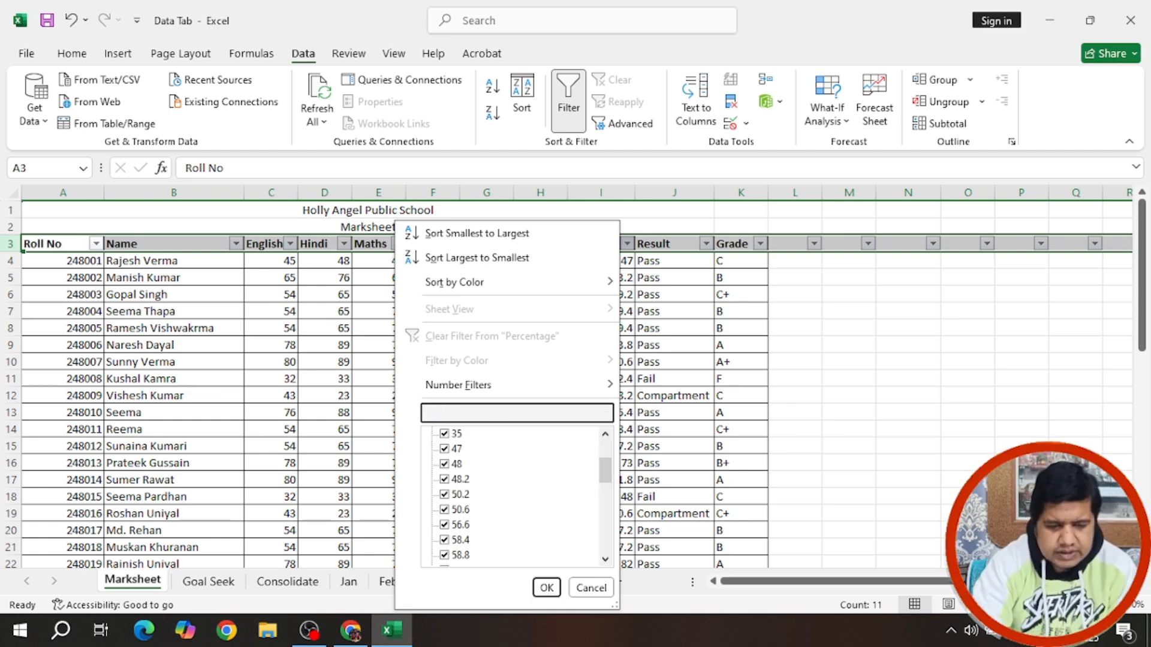
Step: Dismiss the Percentage filter list and remove the filters from row 3
{"action": "left_click", "coordinate": [968, 395]}
{"action": "left_click", "coordinate": [6, 243]}
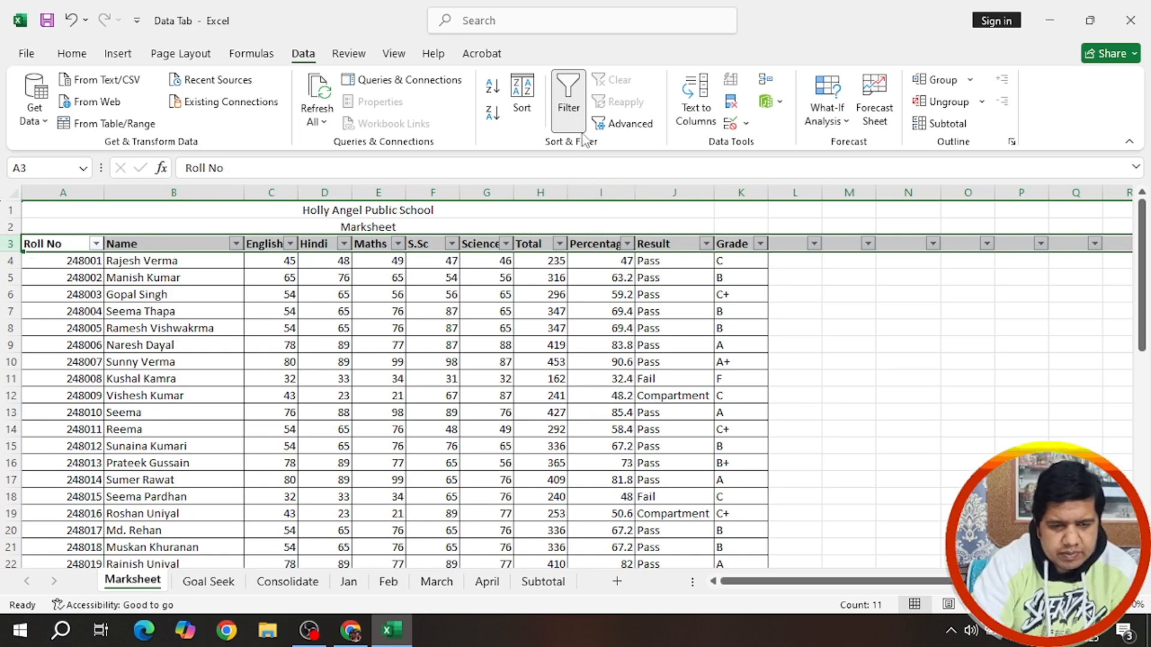
{"action": "left_click", "coordinate": [568, 99]}
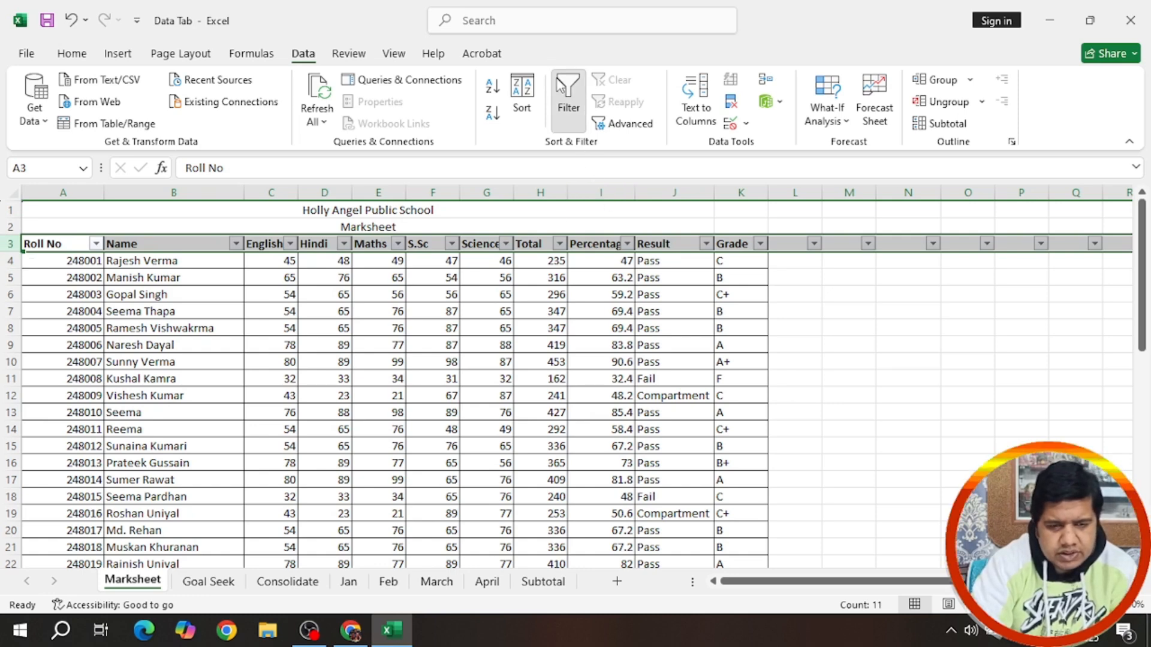
Step: Copy the Percentage header from I3 into cell N3 to head a criteria range
{"action": "left_click", "coordinate": [600, 243]}
{"action": "key", "text": "ctrl+c"}
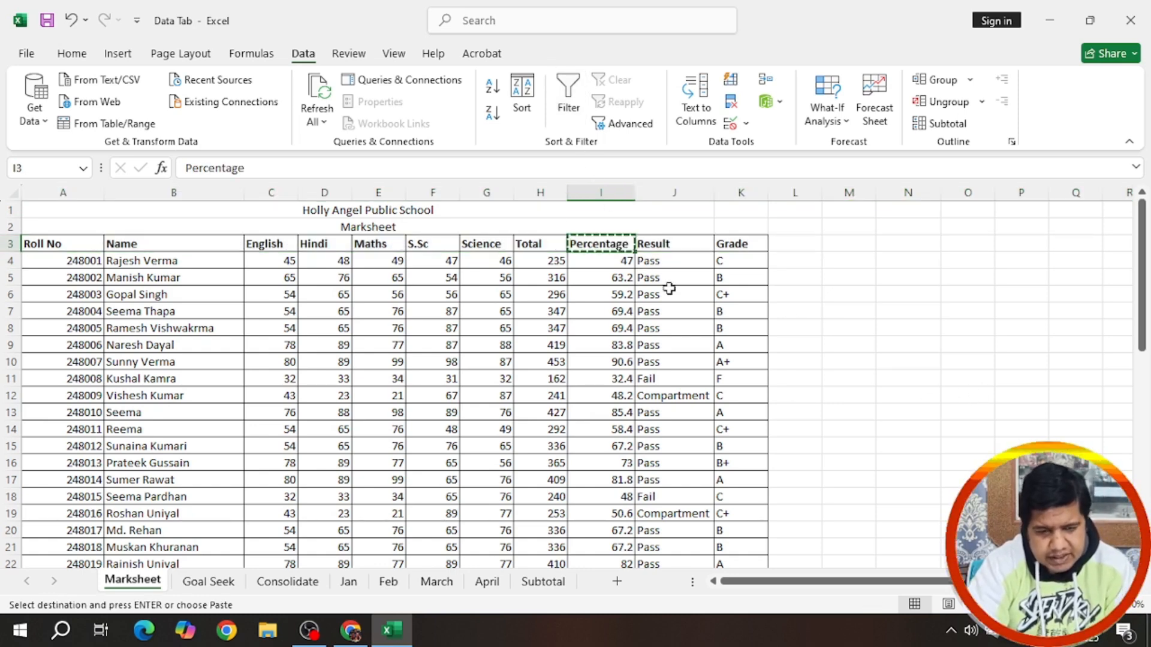
{"action": "left_click", "coordinate": [898, 243]}
{"action": "key", "text": "ctrl+v"}
Step: Enter the criterion >=65 in N4, below the copied Percentage header
{"action": "left_click", "coordinate": [908, 261]}
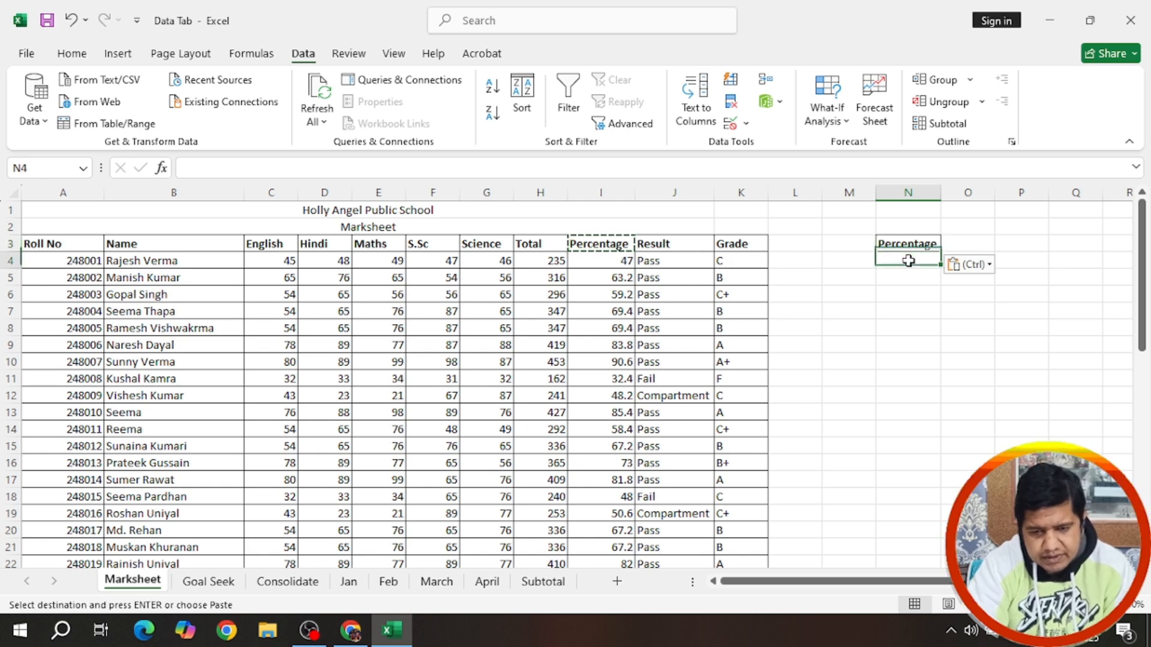
{"action": "double_click", "coordinate": [910, 261]}
{"action": "type", "text": ">=6"}
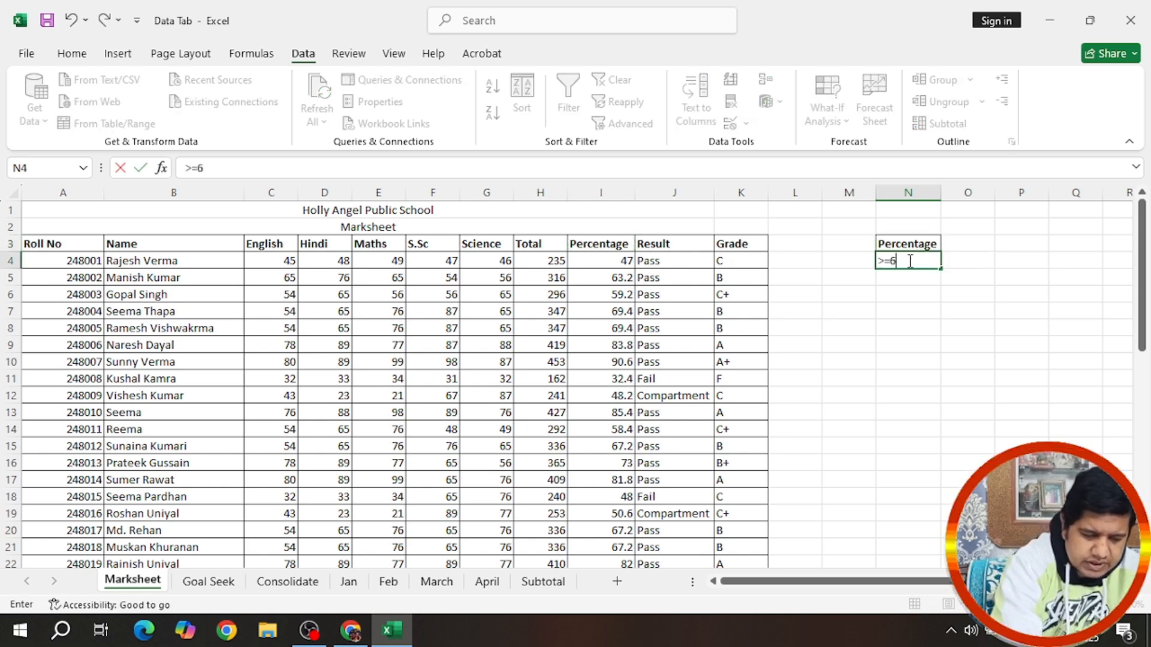
{"action": "type", "text": "5"}
{"action": "left_click", "coordinate": [932, 318]}
{"action": "left_click", "coordinate": [924, 296]}
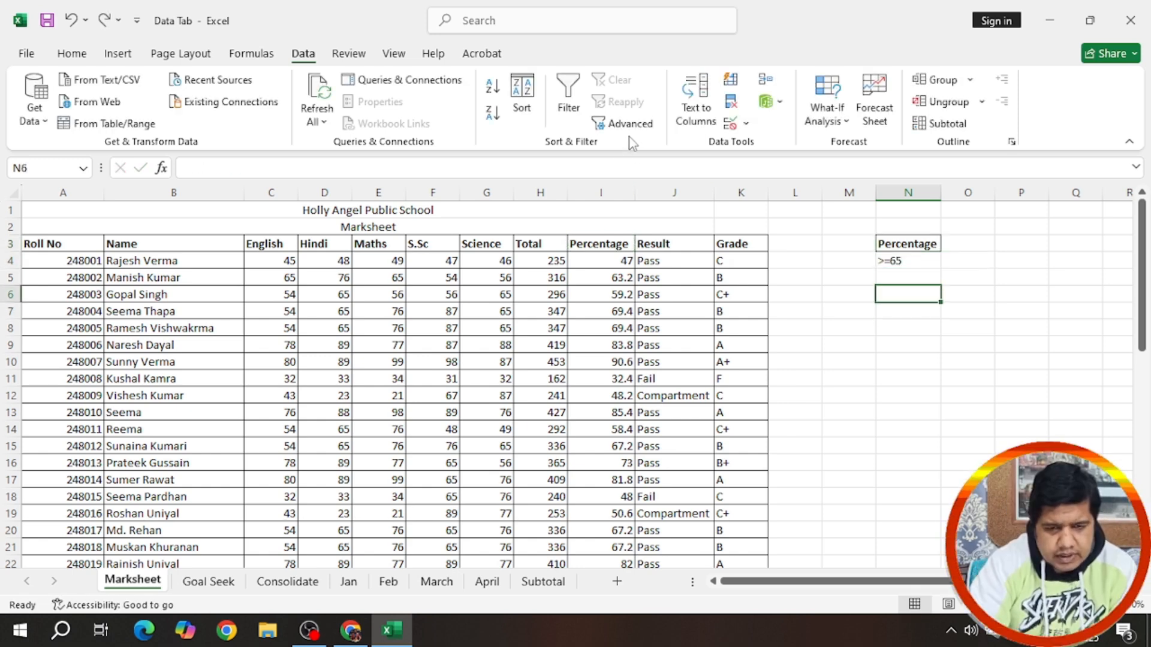
Step: Start an Advanced Filter with the marksheet A3:K49 as the list range and N3:N4 as the criteria range
{"action": "left_click", "coordinate": [629, 124]}
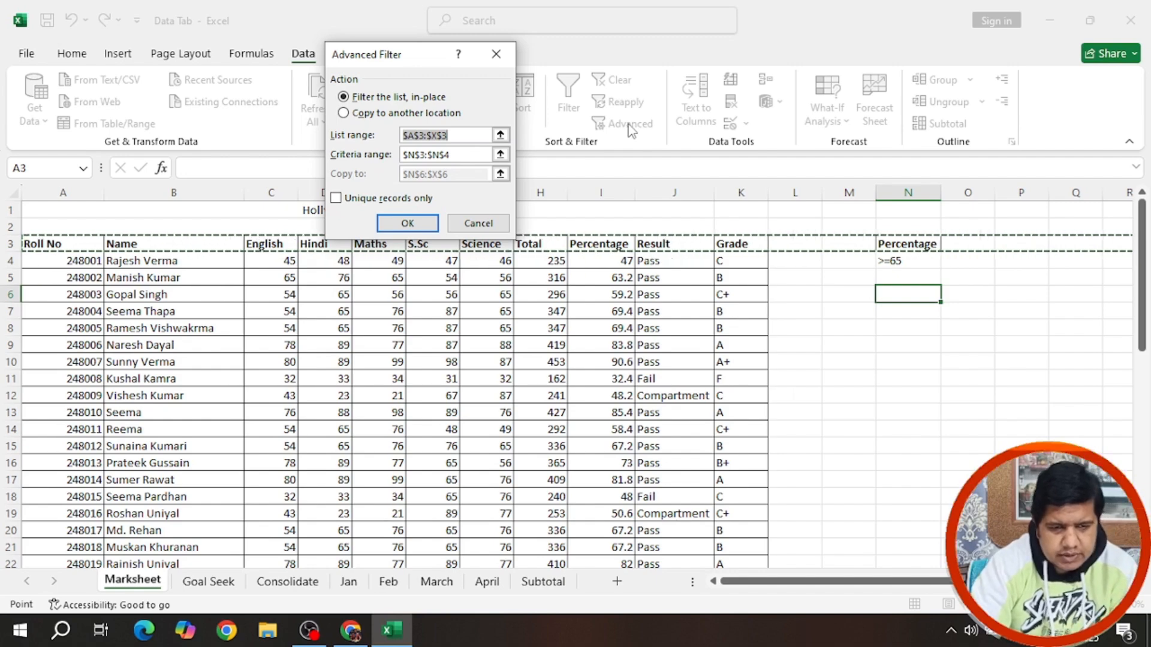
{"action": "key", "text": "BackSpace"}
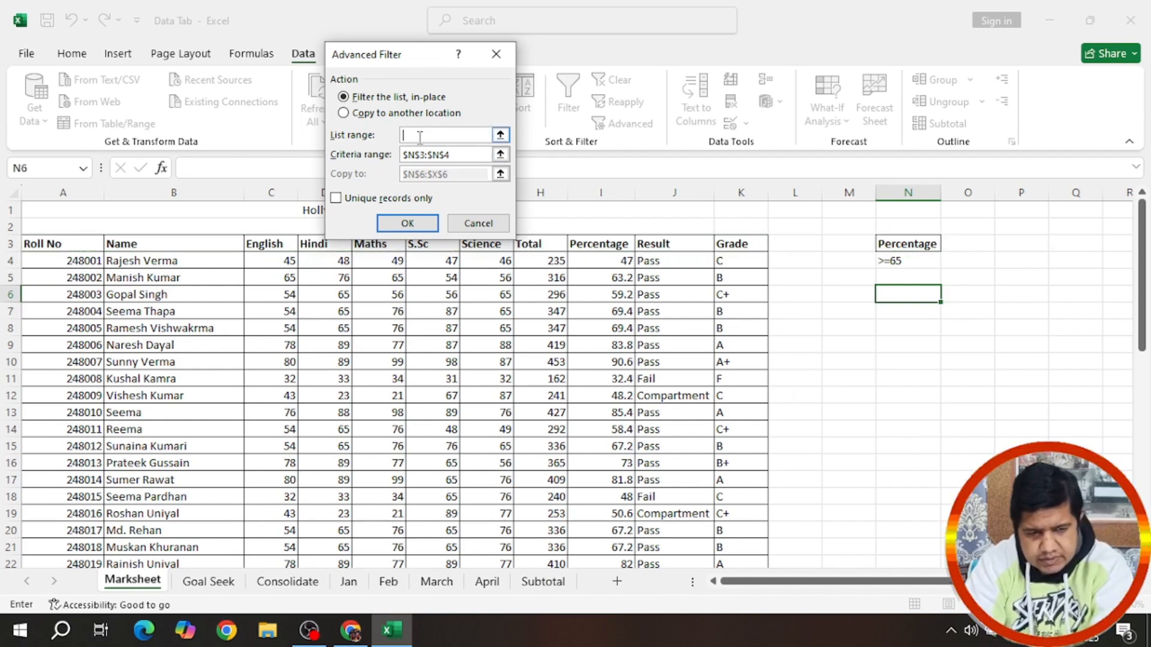
{"action": "left_click_drag", "start_coordinate": [43, 245], "coordinate": [761, 526]}
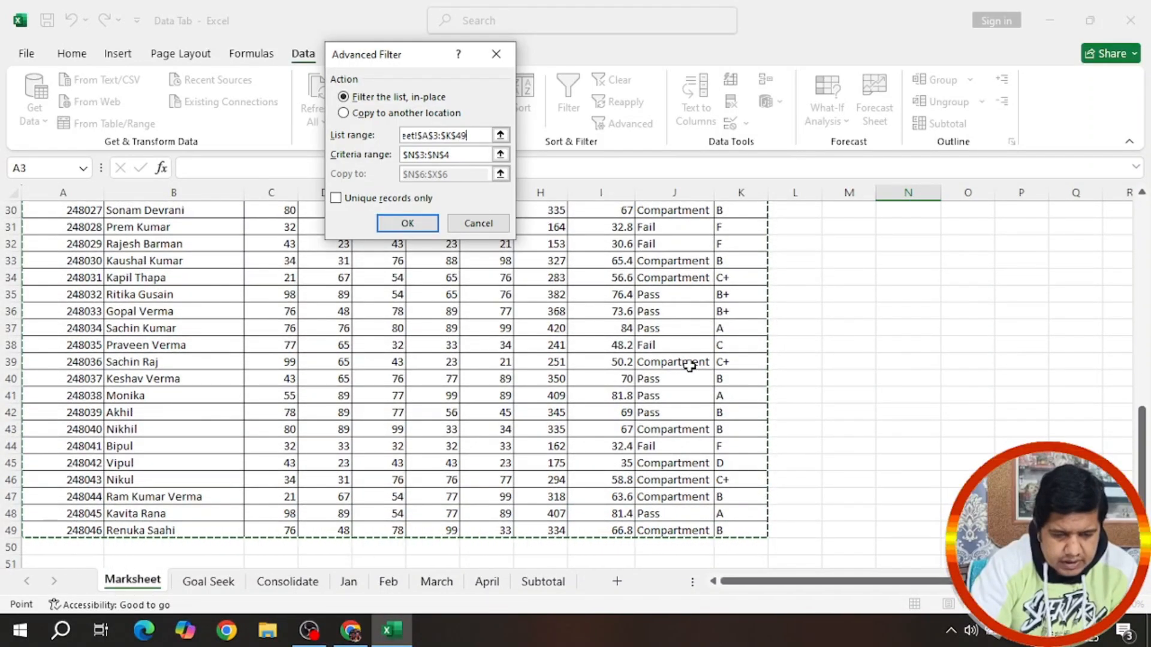
{"action": "left_click", "coordinate": [478, 154]}
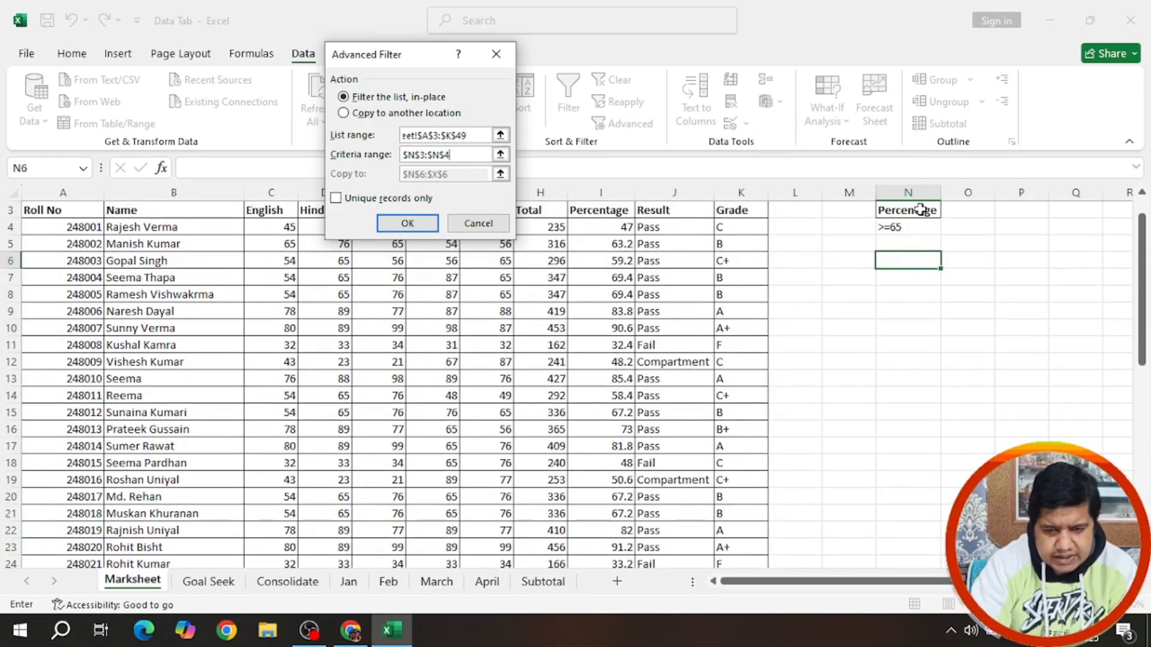
{"action": "left_click_drag", "start_coordinate": [921, 210], "coordinate": [912, 231]}
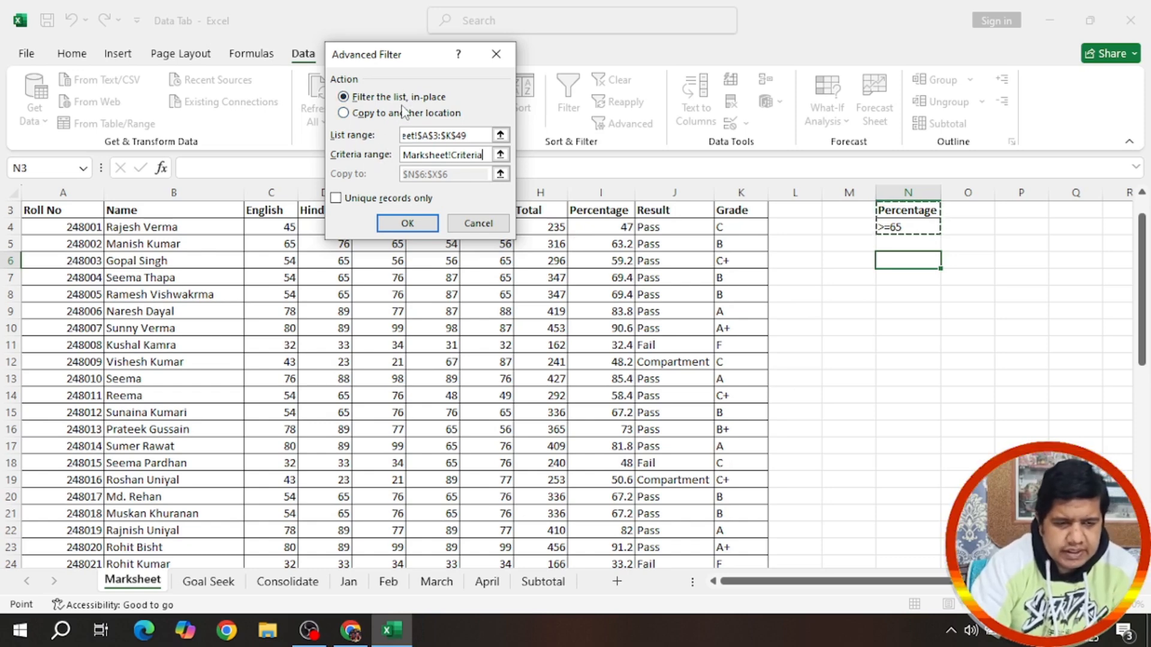
Step: Choose copying to another location, set N6 as the destination, and run the Advanced Filter
{"action": "left_click", "coordinate": [344, 113]}
{"action": "left_click", "coordinate": [344, 98]}
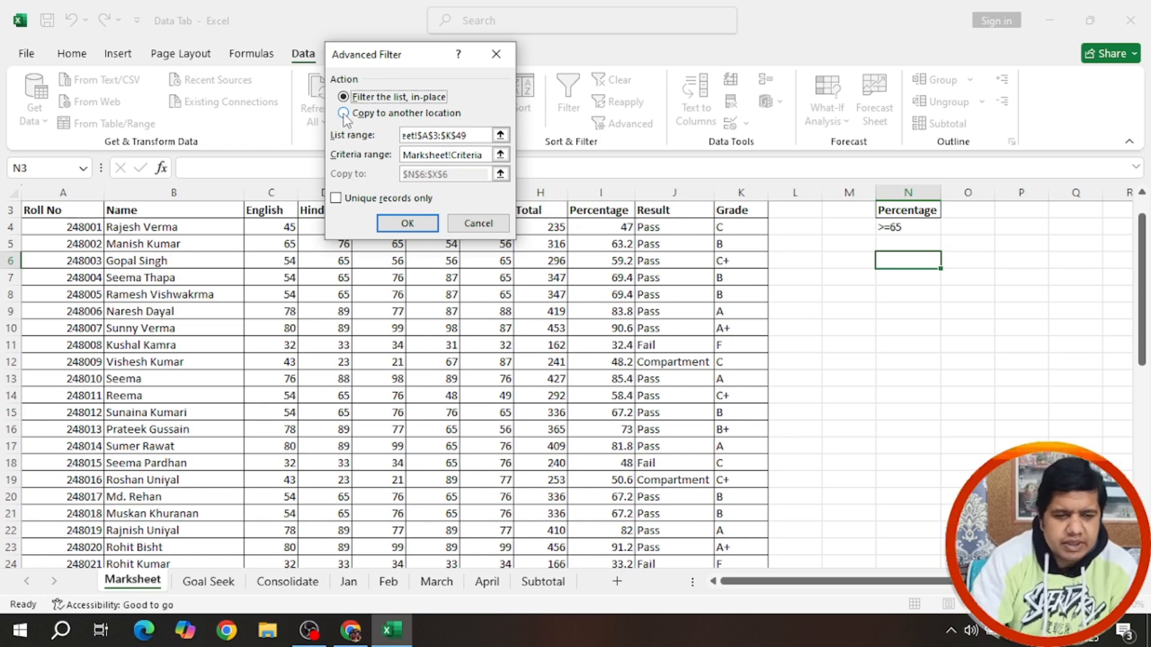
{"action": "left_click", "coordinate": [344, 113]}
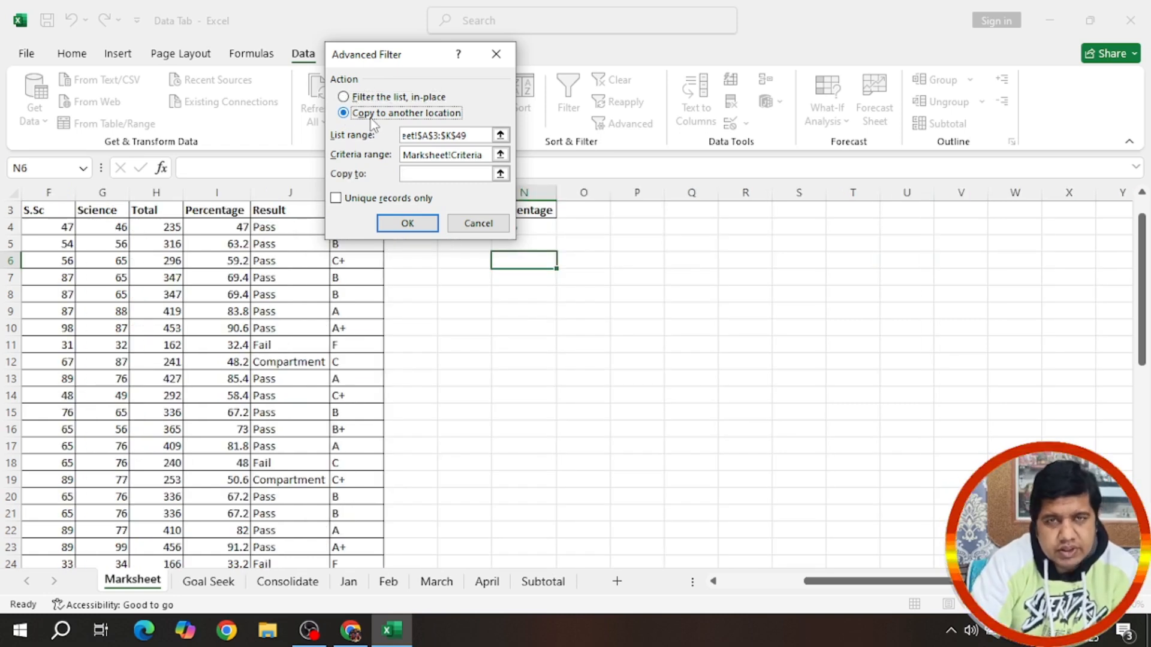
{"action": "left_click", "coordinate": [422, 174]}
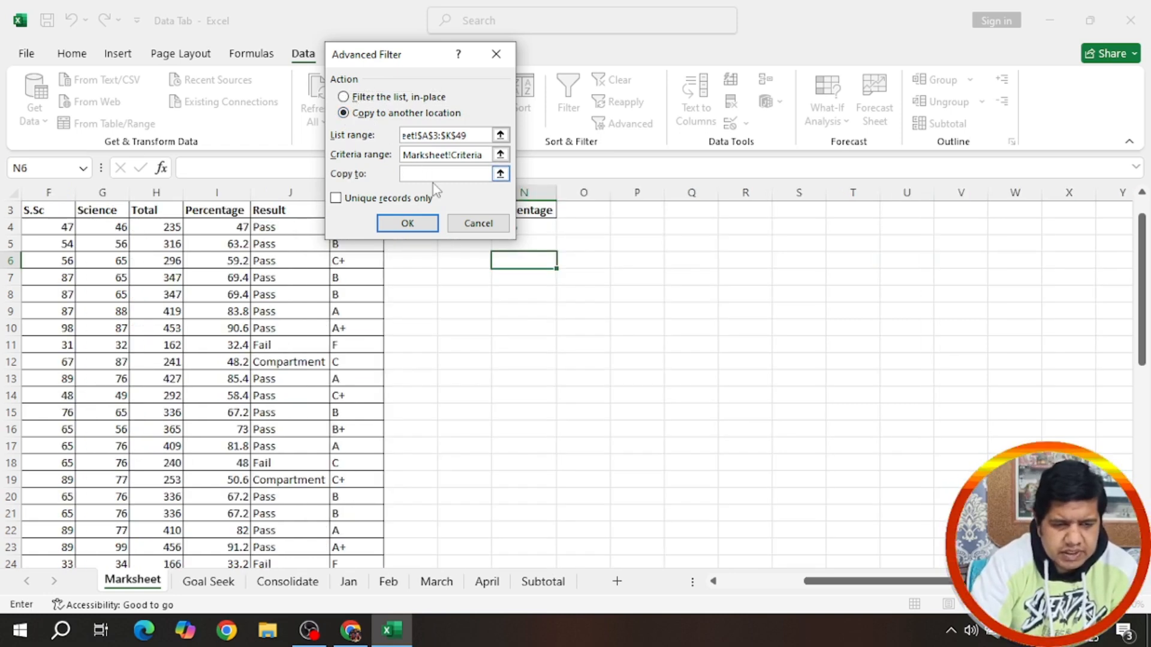
{"action": "left_click", "coordinate": [519, 260]}
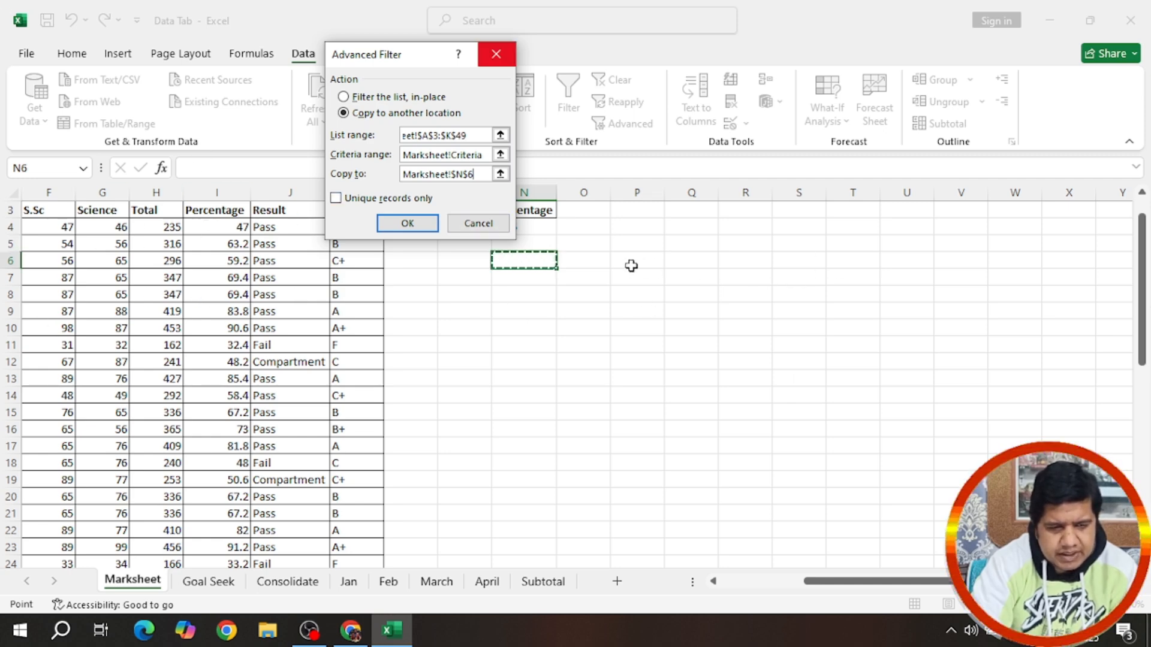
{"action": "left_click", "coordinate": [410, 224]}
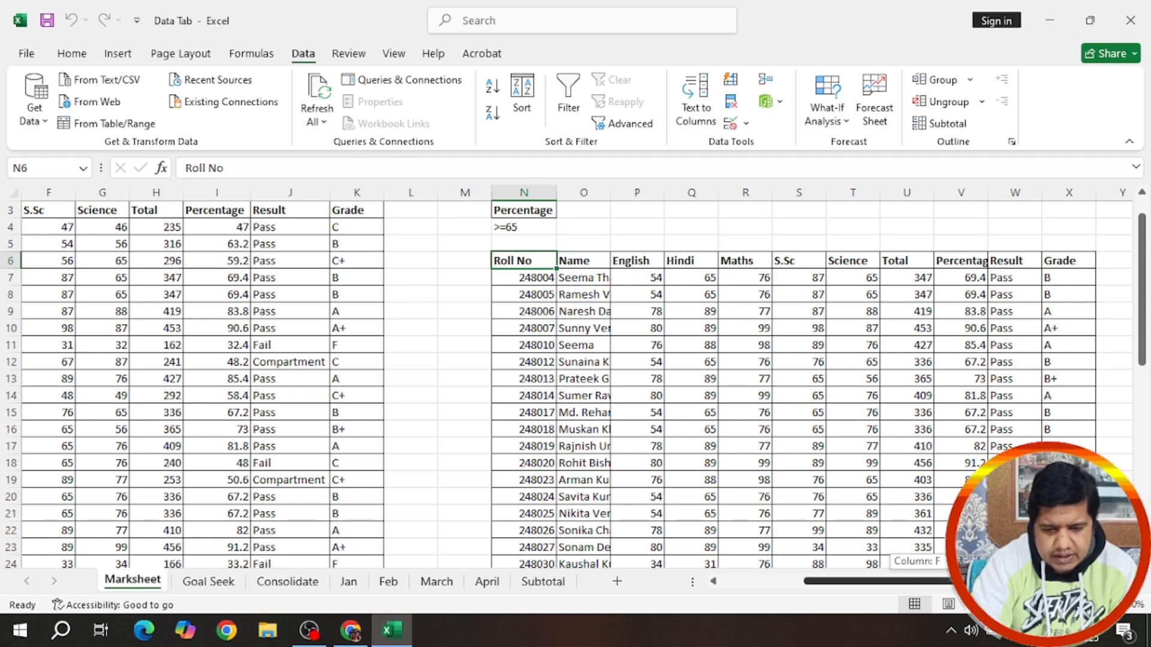
Step: Review the extracted records, and clear the contents of columns N through X
{"action": "scroll", "coordinate": [1035, 423], "scroll_direction": "down", "scroll_amount": 4}
{"action": "scroll", "coordinate": [1036, 423], "scroll_direction": "up", "scroll_amount": 4}
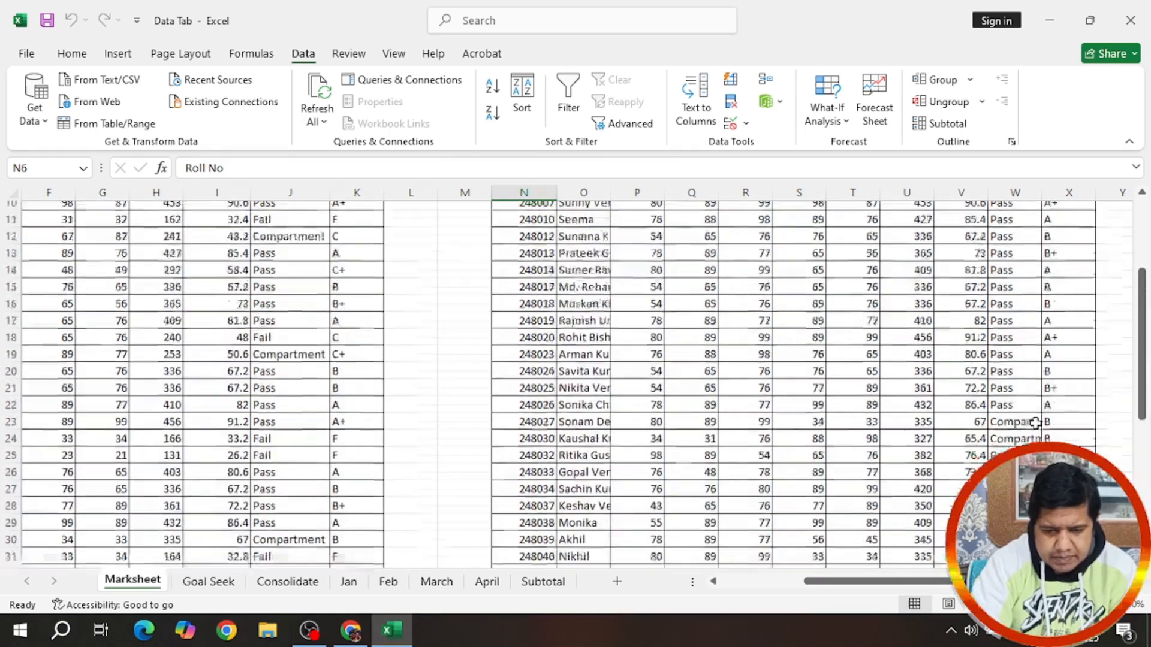
{"action": "scroll", "coordinate": [983, 300], "scroll_direction": "down", "scroll_amount": 2}
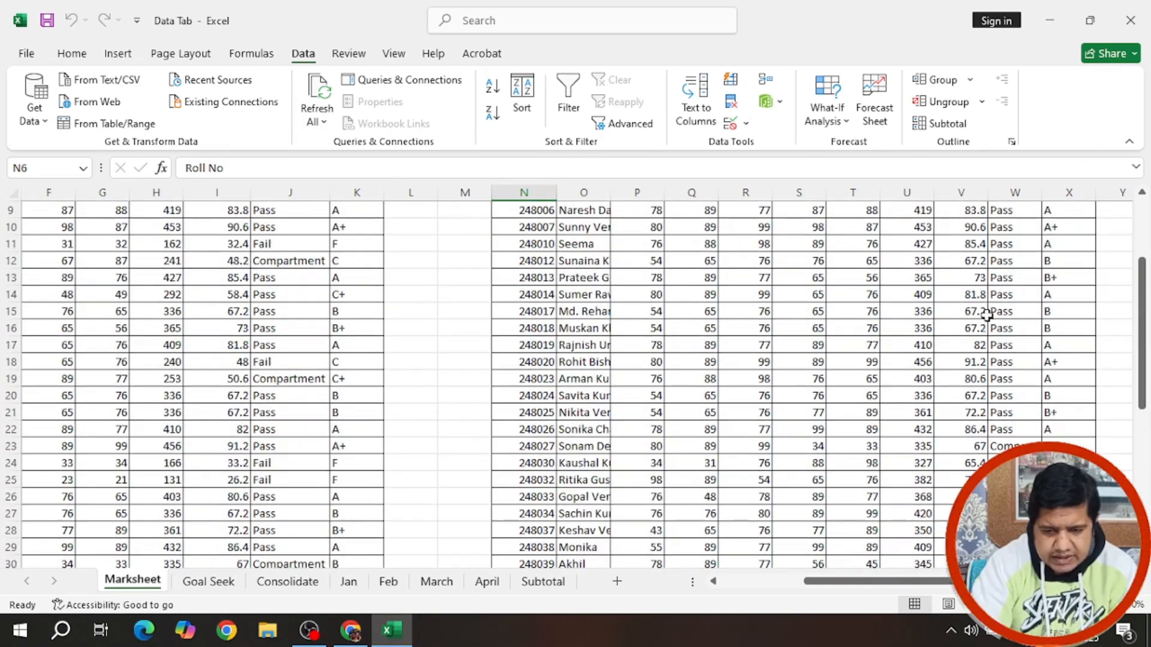
{"action": "scroll", "coordinate": [981, 277], "scroll_direction": "down", "scroll_amount": 2}
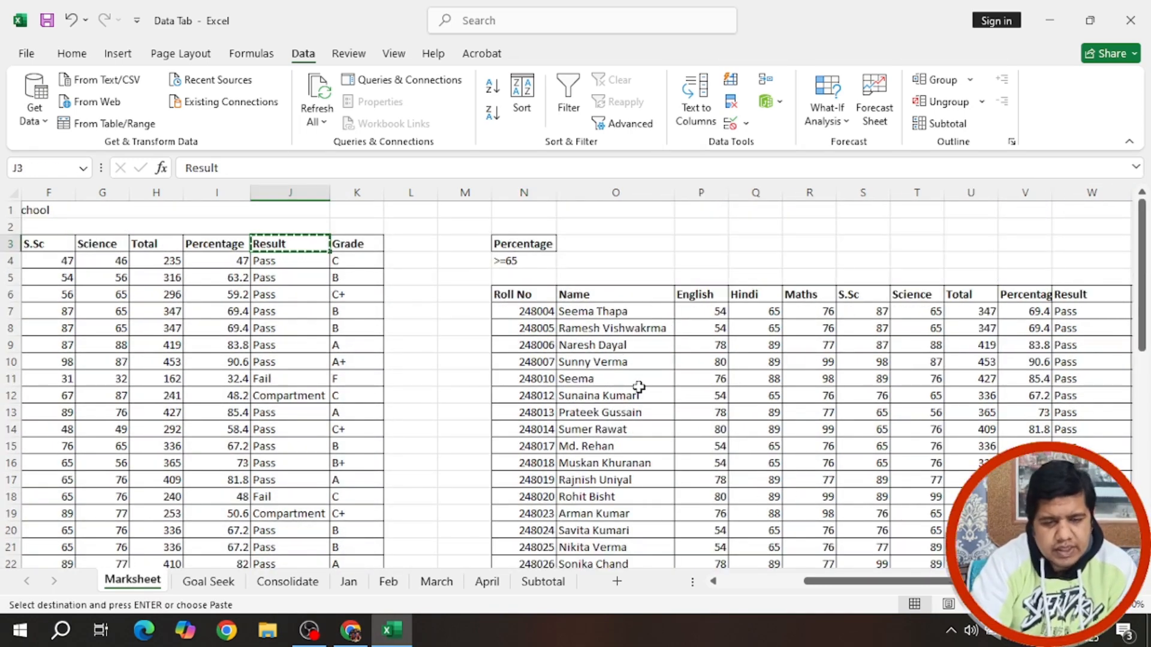
{"action": "scroll", "coordinate": [640, 386], "scroll_direction": "down", "scroll_amount": 8}
{"action": "scroll", "coordinate": [639, 387], "scroll_direction": "up", "scroll_amount": 8}
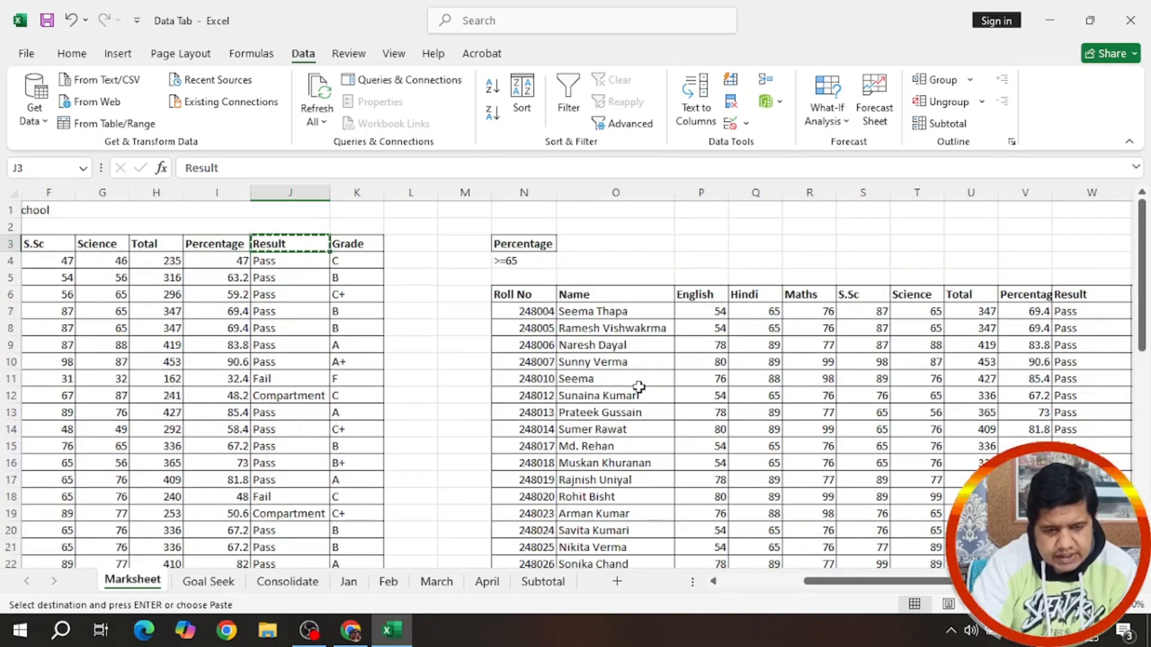
{"action": "left_click_drag", "start_coordinate": [524, 193], "coordinate": [1057, 179]}
{"action": "key", "text": "Delete"}
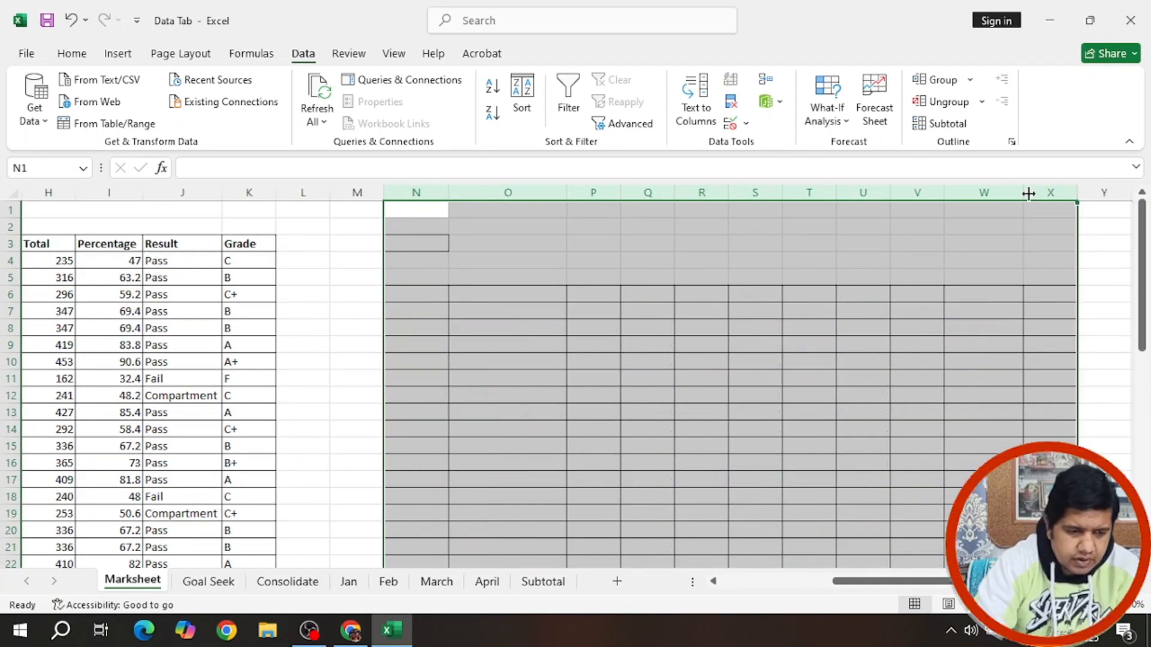
Step: Copy the Result header from J3 into N3 and enter the criterion Fail in N4
{"action": "left_click", "coordinate": [217, 239]}
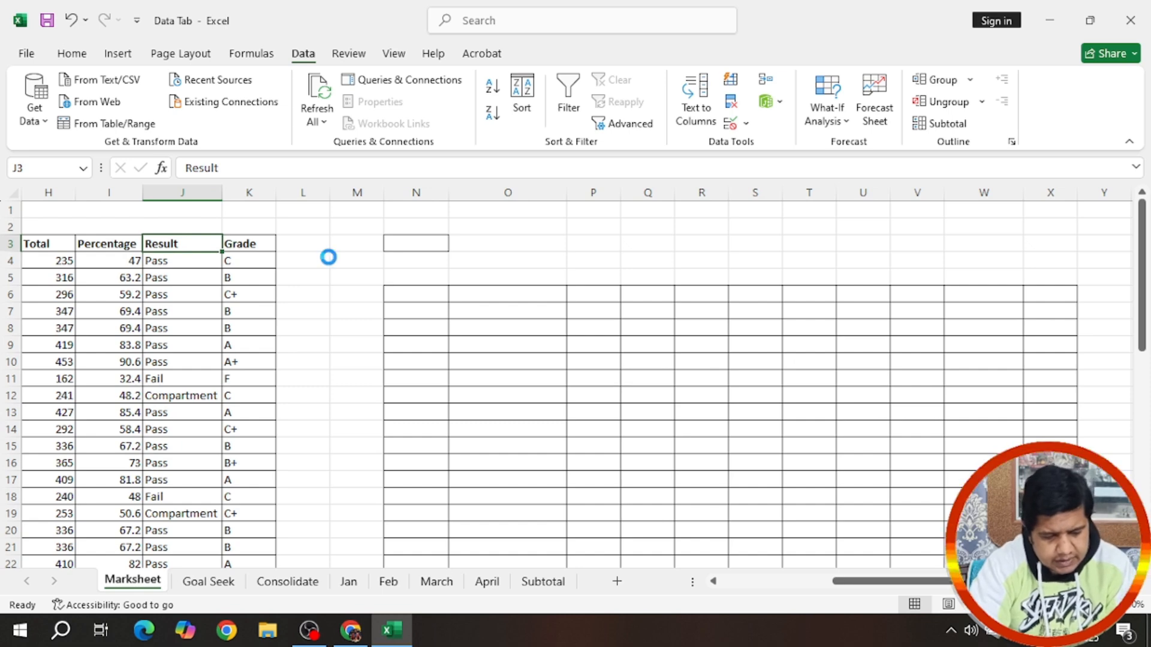
{"action": "key", "text": "ctrl+c"}
{"action": "left_click", "coordinate": [399, 240]}
{"action": "key", "text": "ctrl+v"}
{"action": "left_click", "coordinate": [399, 262]}
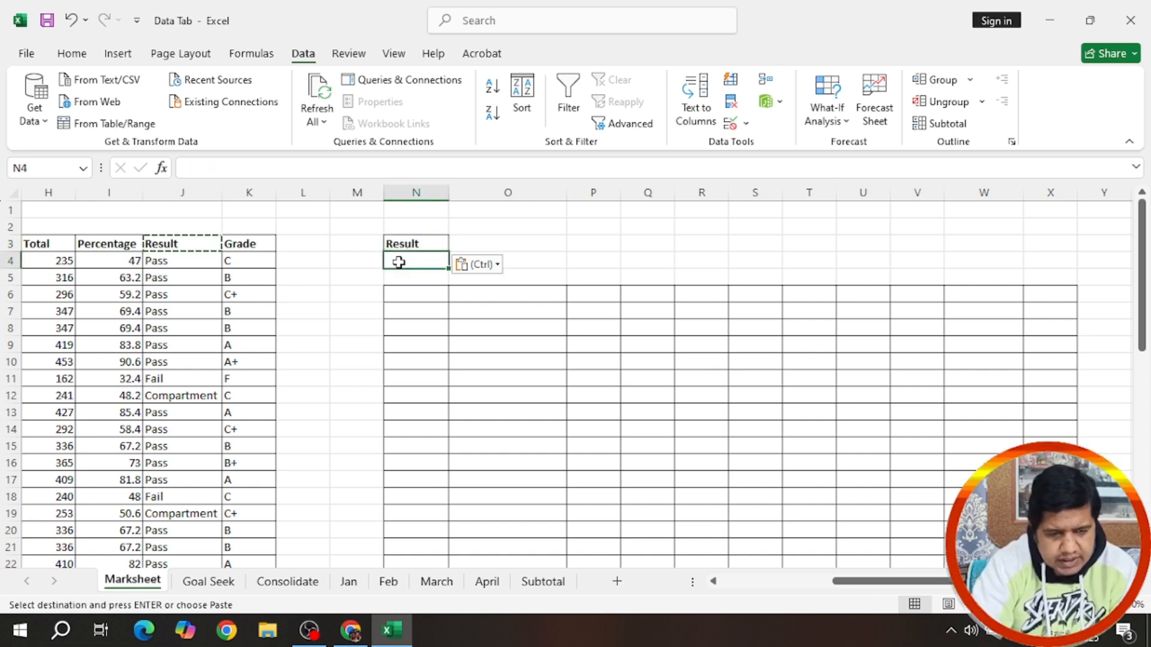
{"action": "type", "text": "Fail"}
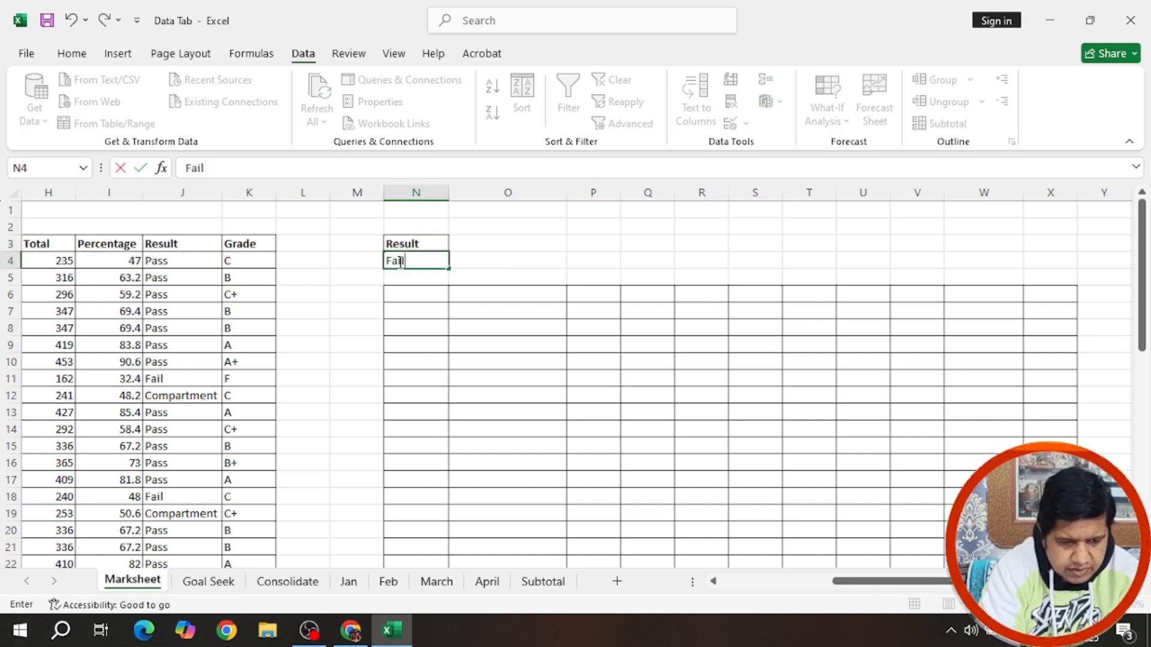
{"action": "key", "text": "Return"}
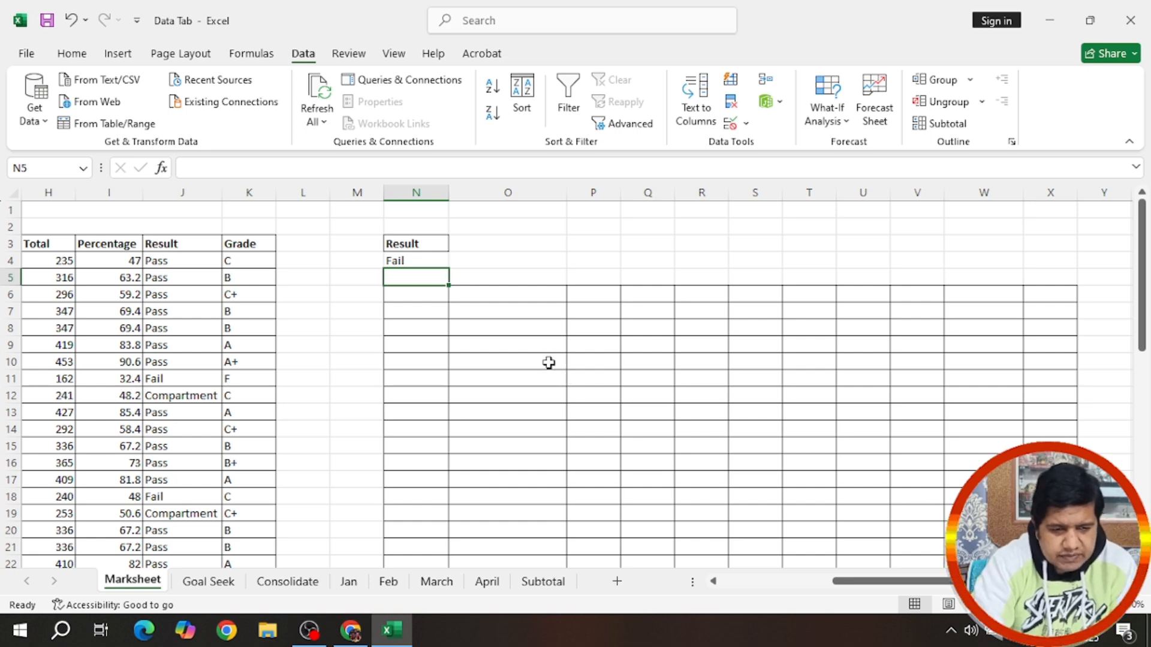
Step: Start an Advanced Filter that copies to another location, using N3:N4 as the criteria range
{"action": "left_click", "coordinate": [198, 247]}
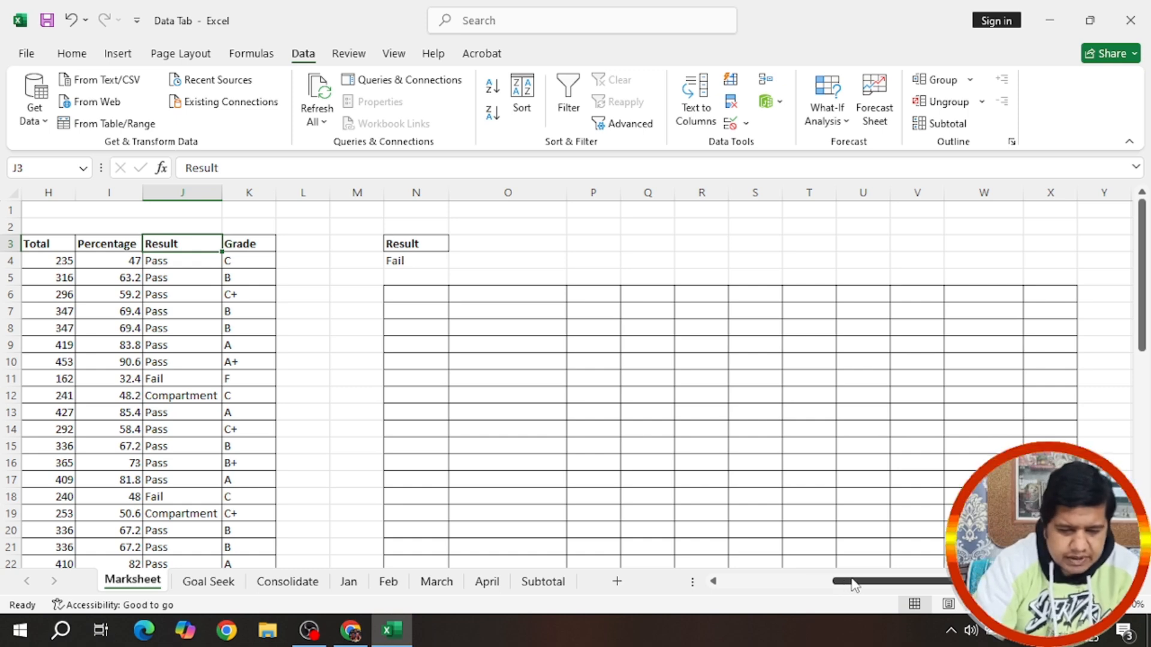
{"action": "left_click_drag", "start_coordinate": [855, 584], "coordinate": [843, 583]}
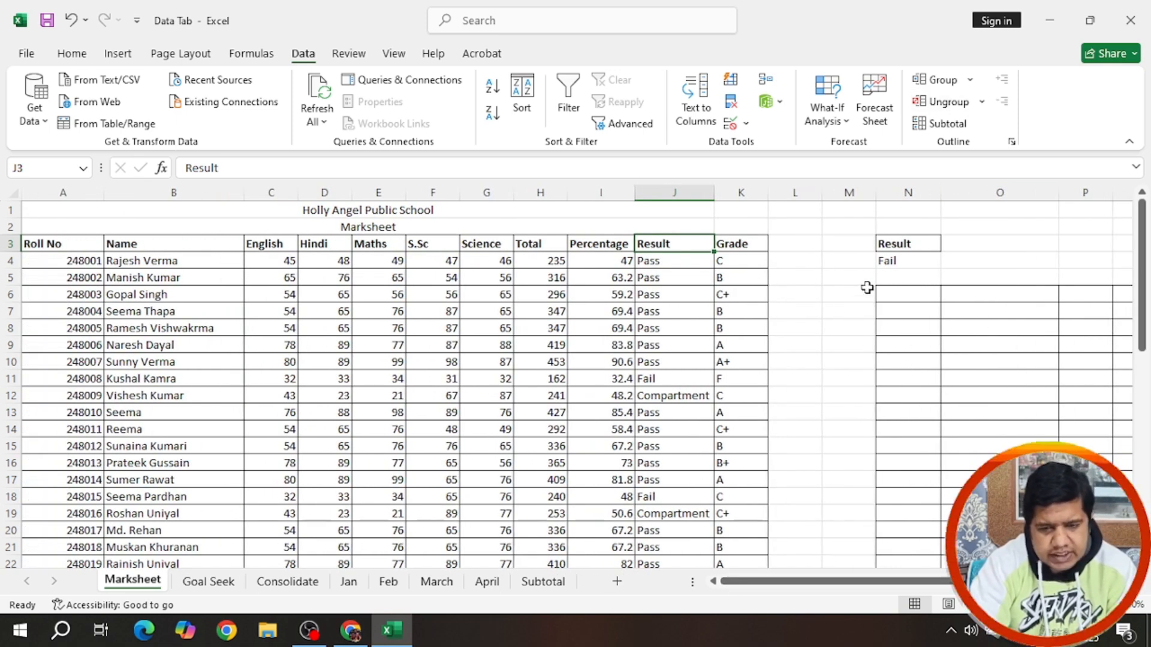
{"action": "left_click", "coordinate": [623, 123]}
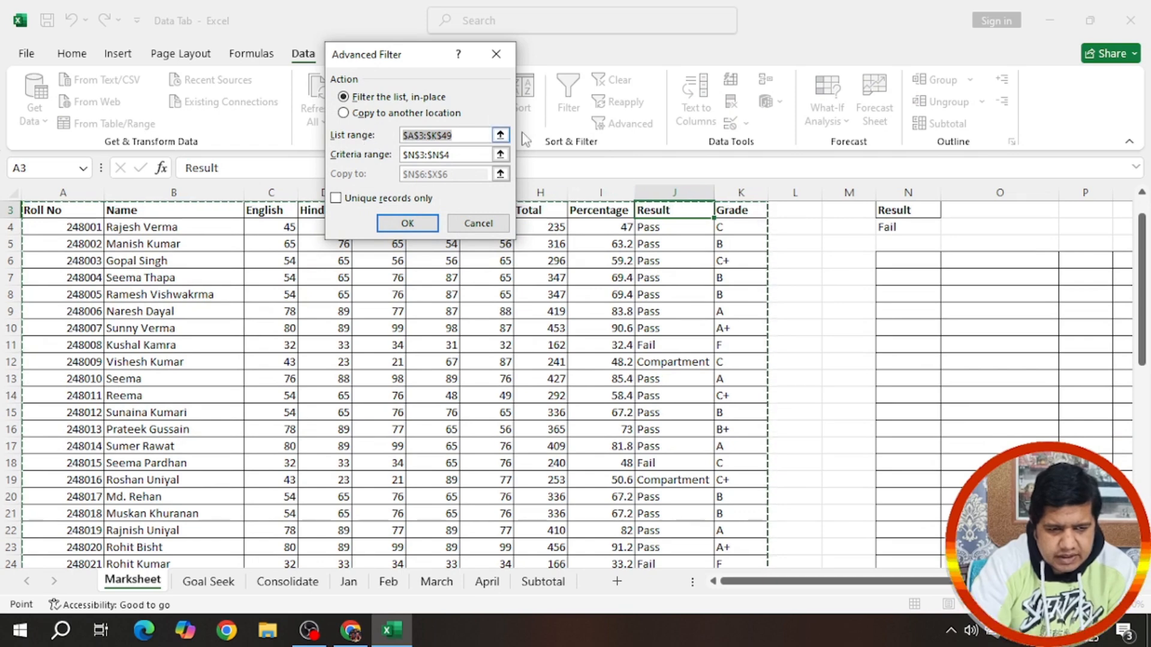
{"action": "left_click", "coordinate": [375, 114]}
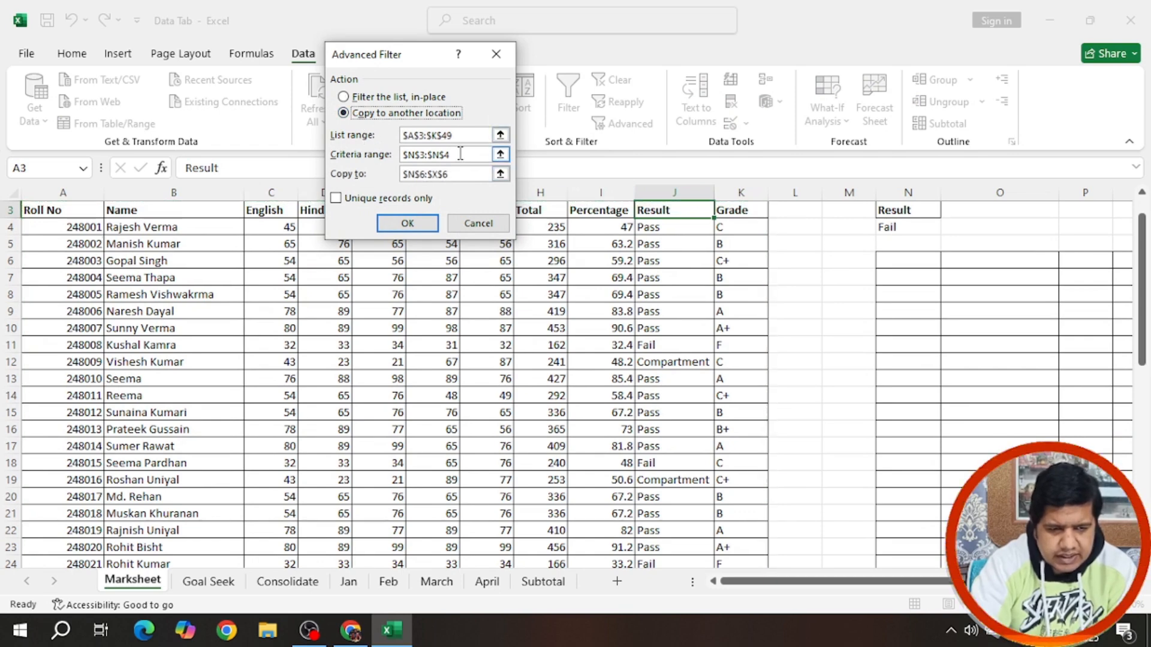
{"action": "mouse_move", "coordinate": [882, 211]}
{"action": "left_mouse_down"}
{"action": "mouse_move", "coordinate": [881, 234]}
{"action": "mouse_move", "coordinate": [892, 230]}
{"action": "left_mouse_up"}
Step: Replace the filter's copy destination with N6 and extract the matching records
{"action": "left_click", "coordinate": [471, 174]}
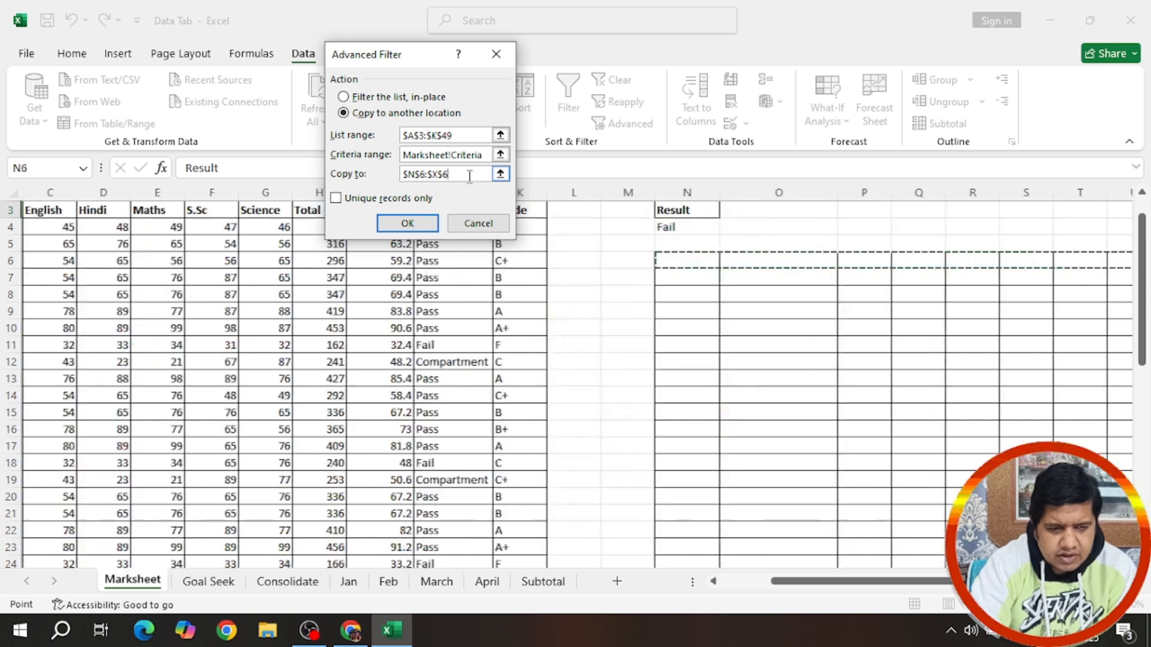
{"action": "left_click", "coordinate": [465, 262]}
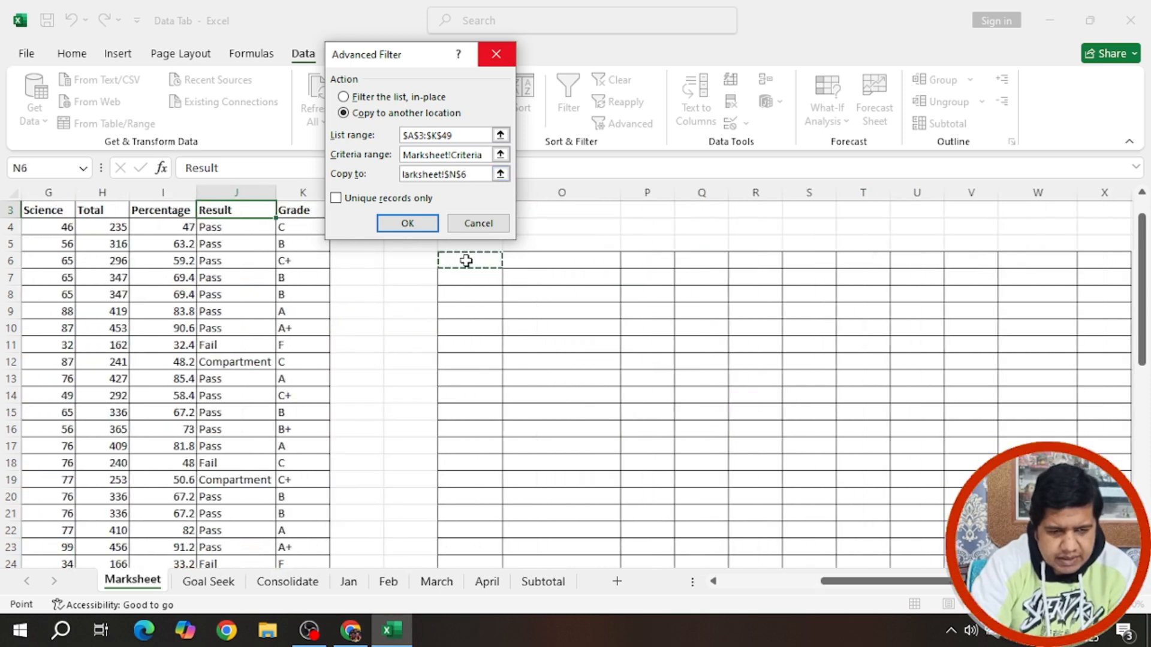
{"action": "left_click_drag", "start_coordinate": [484, 174], "coordinate": [400, 175]}
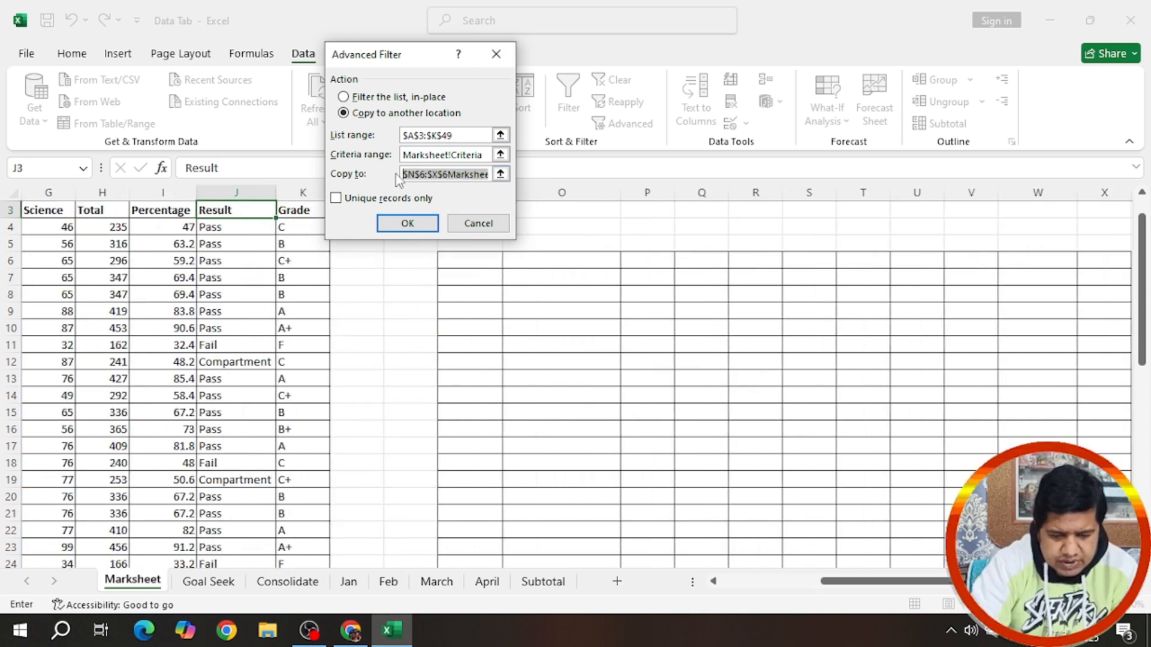
{"action": "key", "text": "BackSpace"}
{"action": "left_click", "coordinate": [467, 262]}
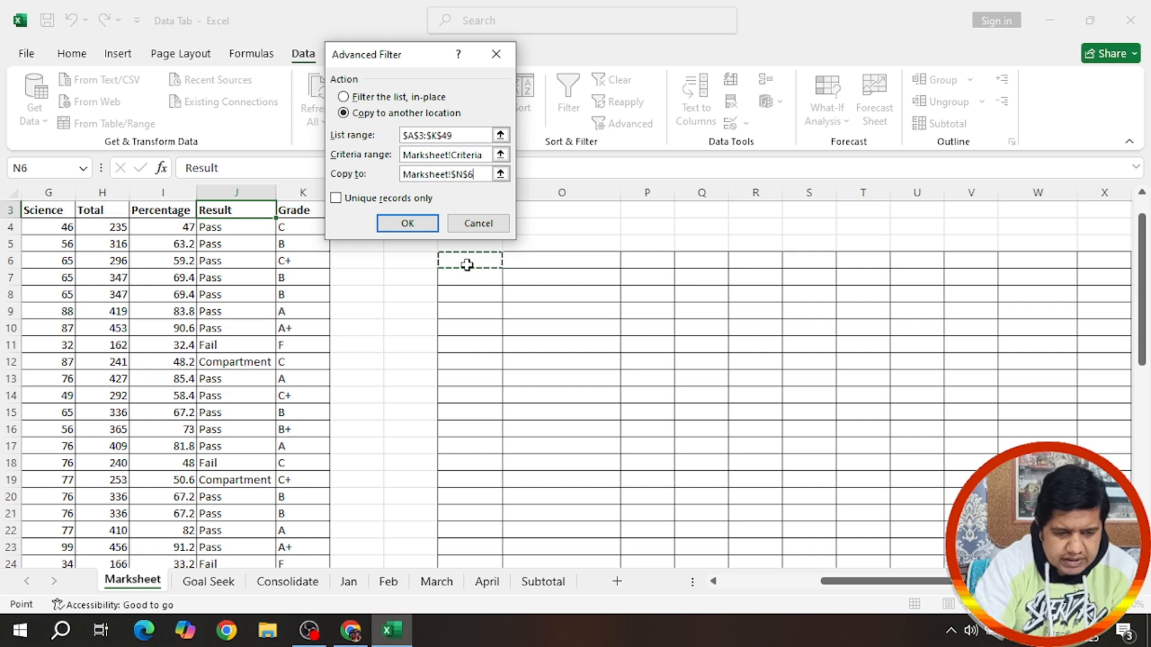
{"action": "left_click", "coordinate": [414, 223]}
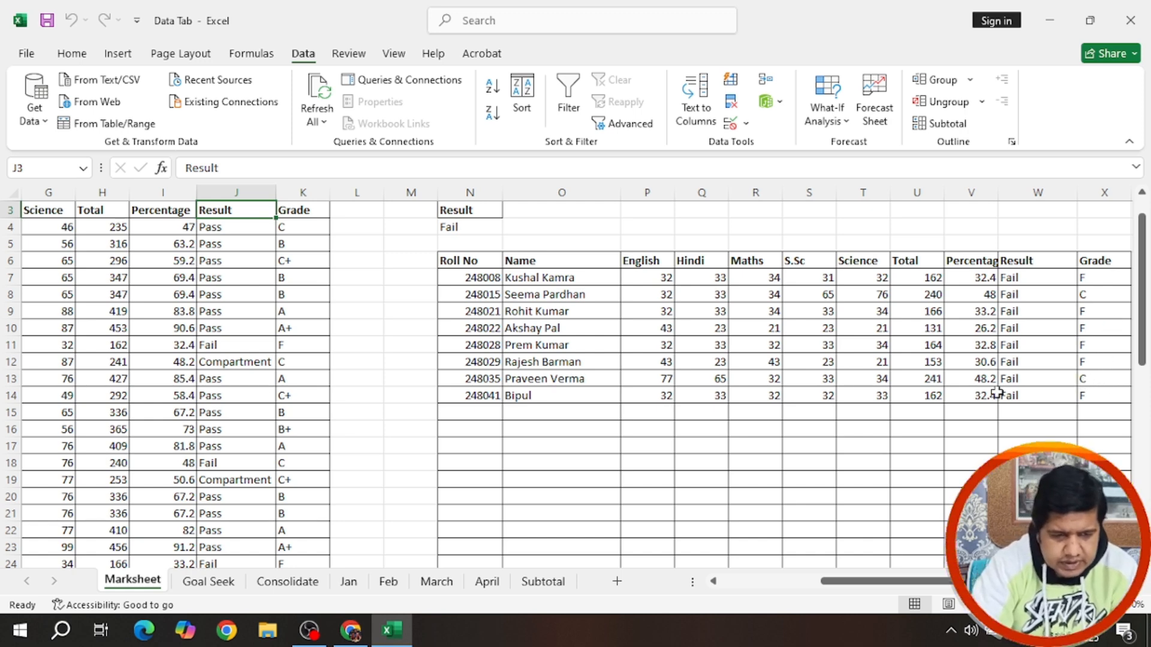
Step: Set the Result criterion in N4 to Compartment
{"action": "left_click_drag", "start_coordinate": [830, 597], "coordinate": [743, 598]}
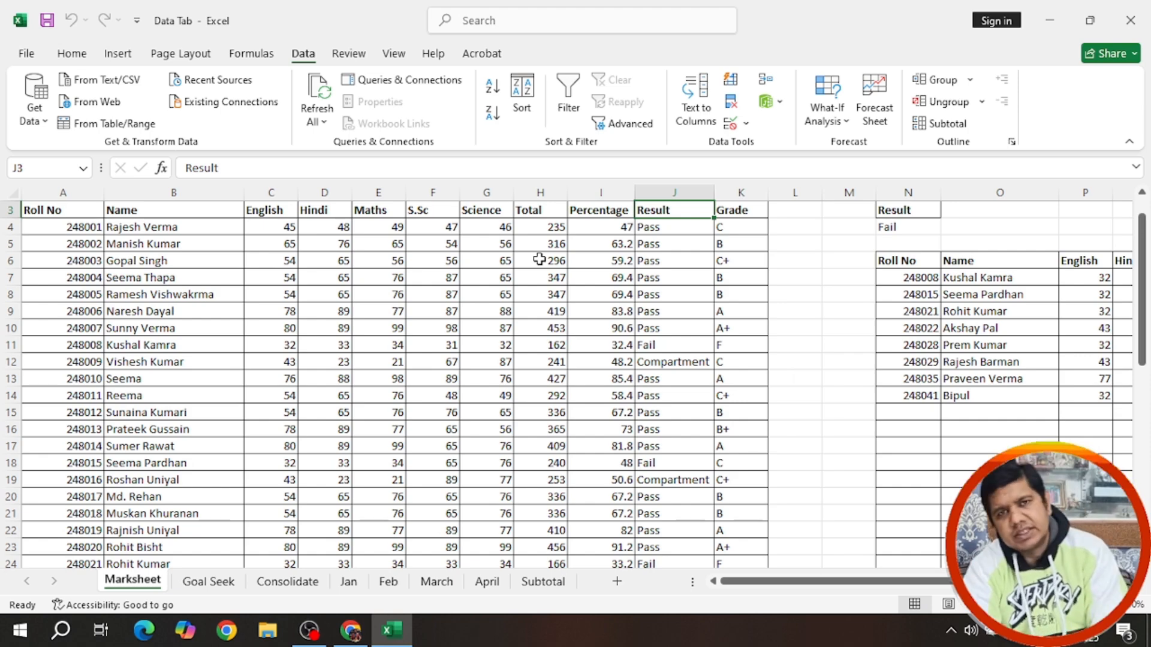
{"action": "left_click_drag", "start_coordinate": [910, 582], "coordinate": [871, 586]}
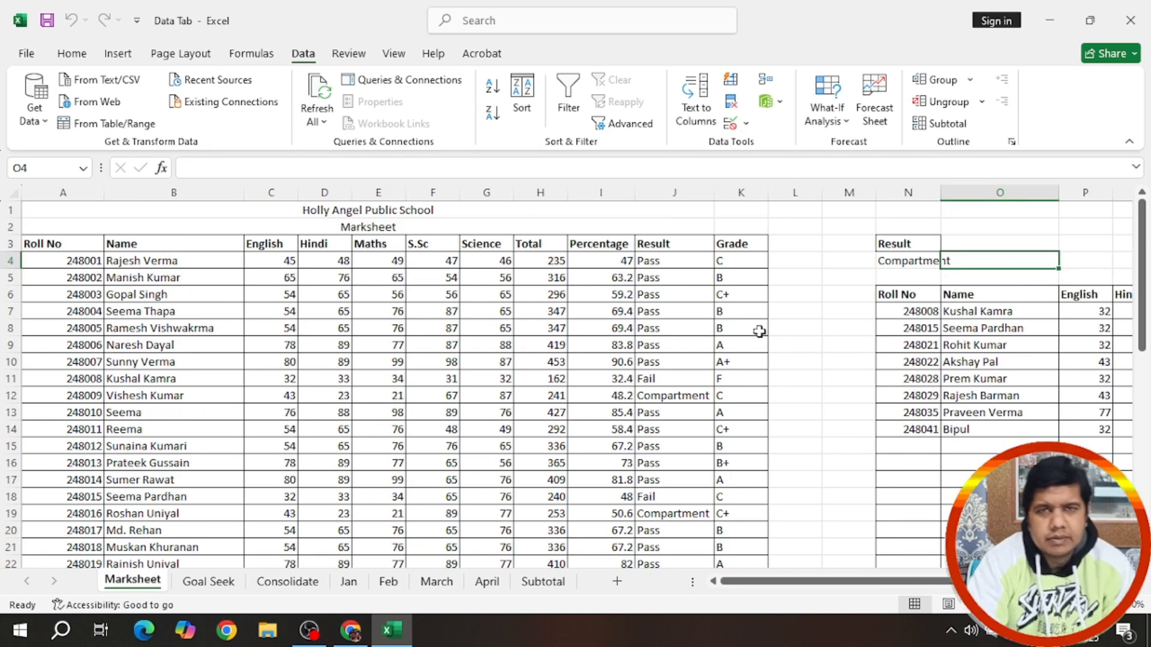
Step: Try an out-of-range English mark of 500 in C5, and undo the entry
{"action": "left_click", "coordinate": [747, 123]}
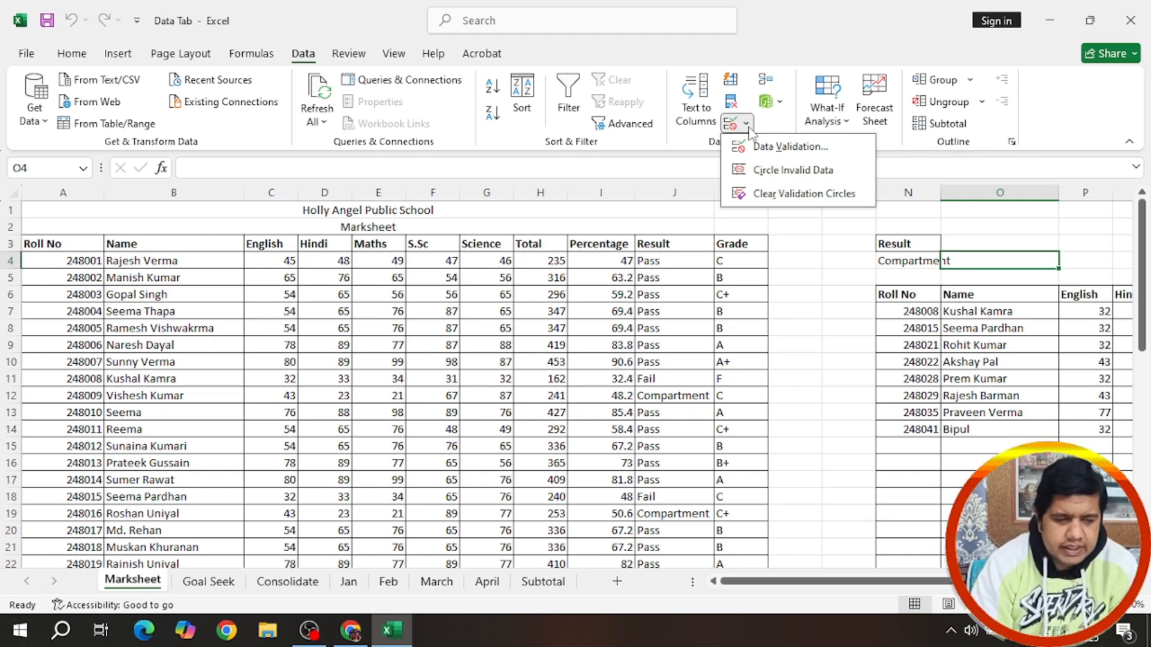
{"action": "left_click", "coordinate": [288, 276]}
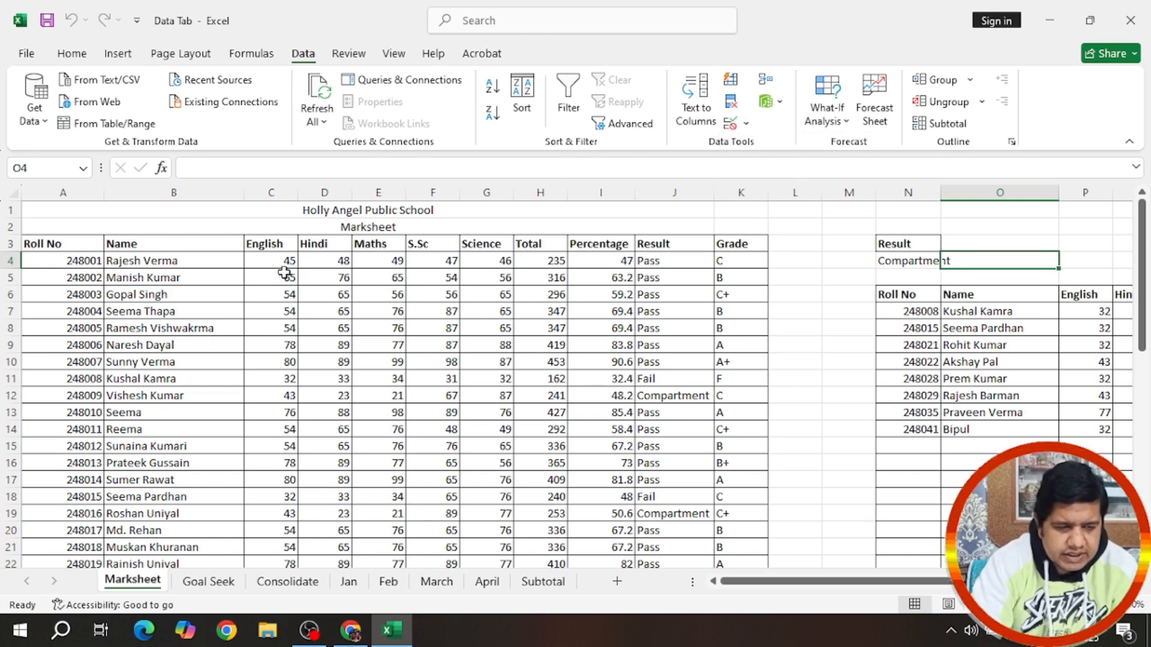
{"action": "left_click", "coordinate": [285, 274]}
{"action": "type", "text": "500"}
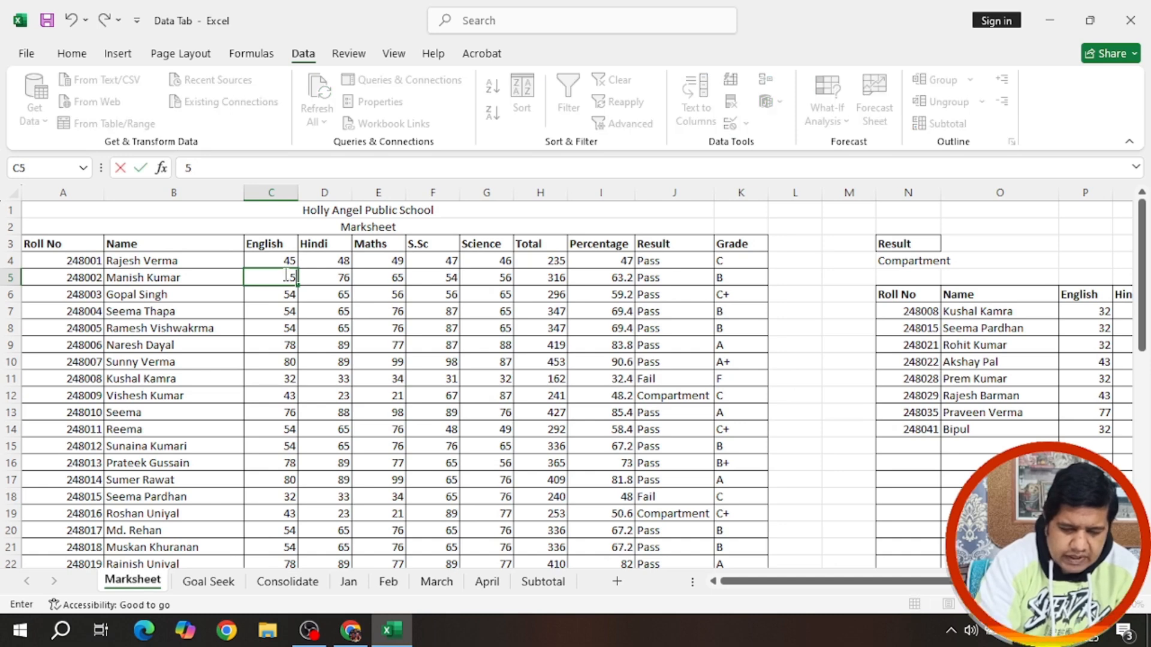
{"action": "key", "text": "Return"}
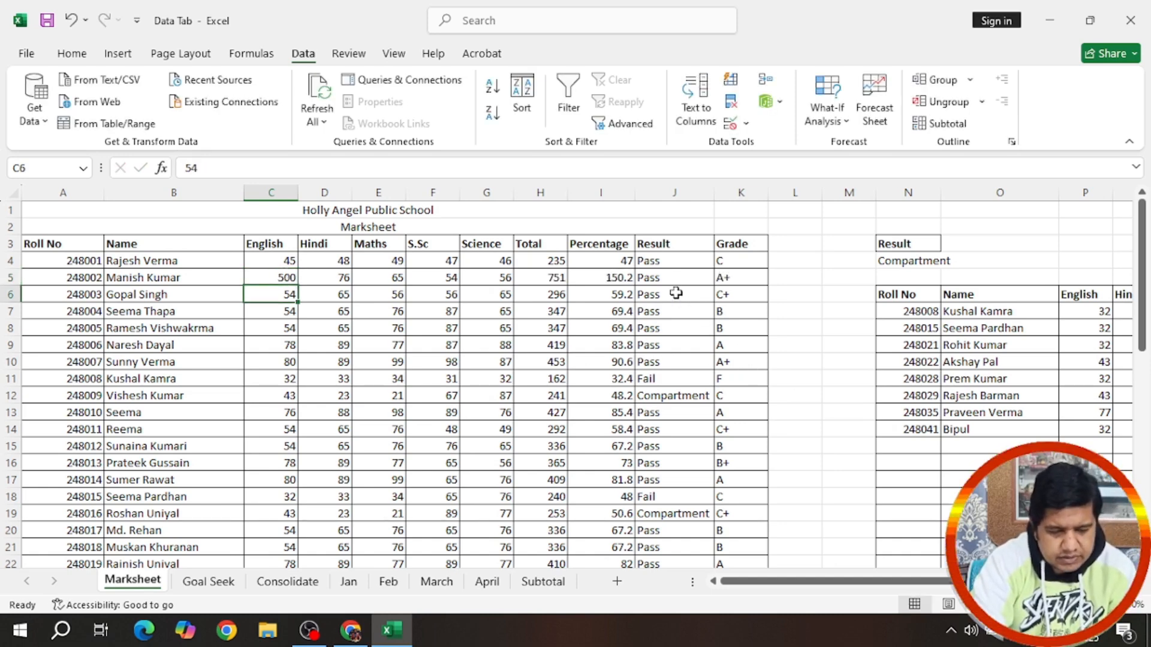
{"action": "key", "text": "ctrl+z"}
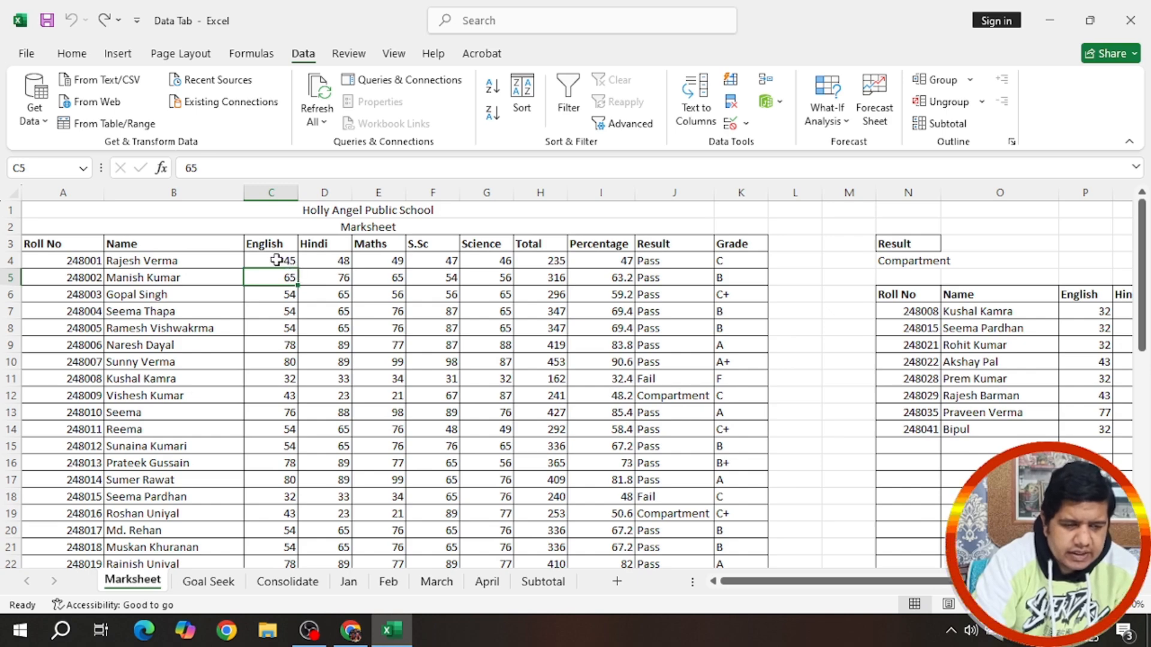
{"action": "left_click_drag", "start_coordinate": [276, 260], "coordinate": [495, 527]}
{"action": "scroll", "coordinate": [653, 384], "scroll_direction": "up", "scroll_amount": 10}
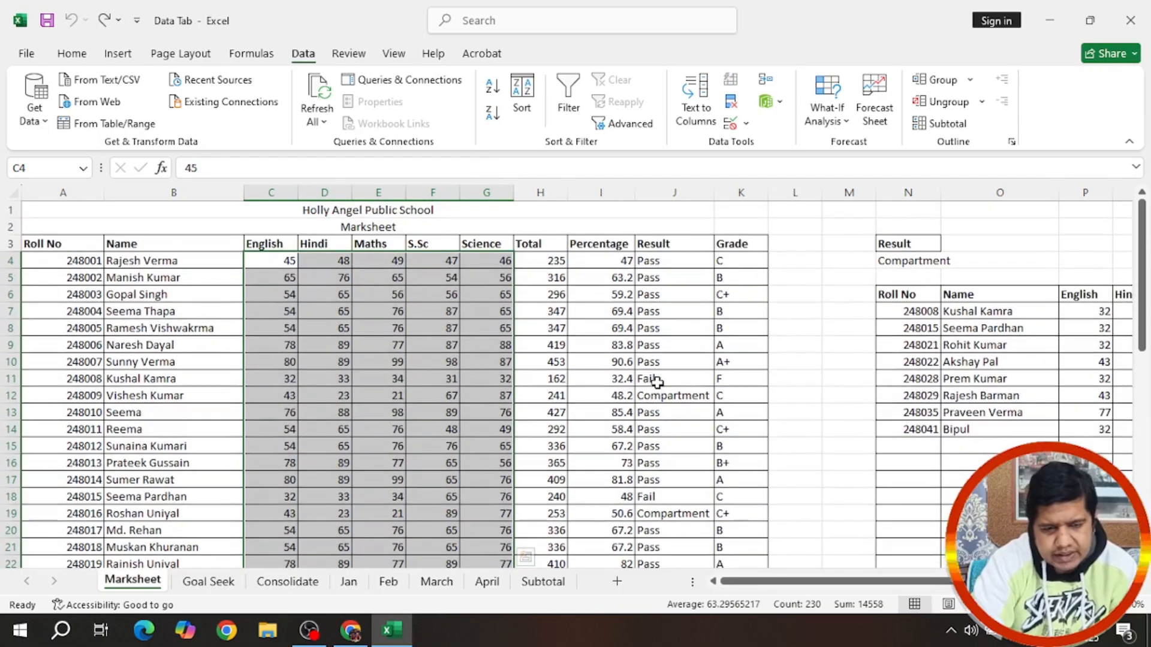
{"action": "left_click", "coordinate": [658, 382]}
{"action": "left_click_drag", "start_coordinate": [255, 262], "coordinate": [497, 527]}
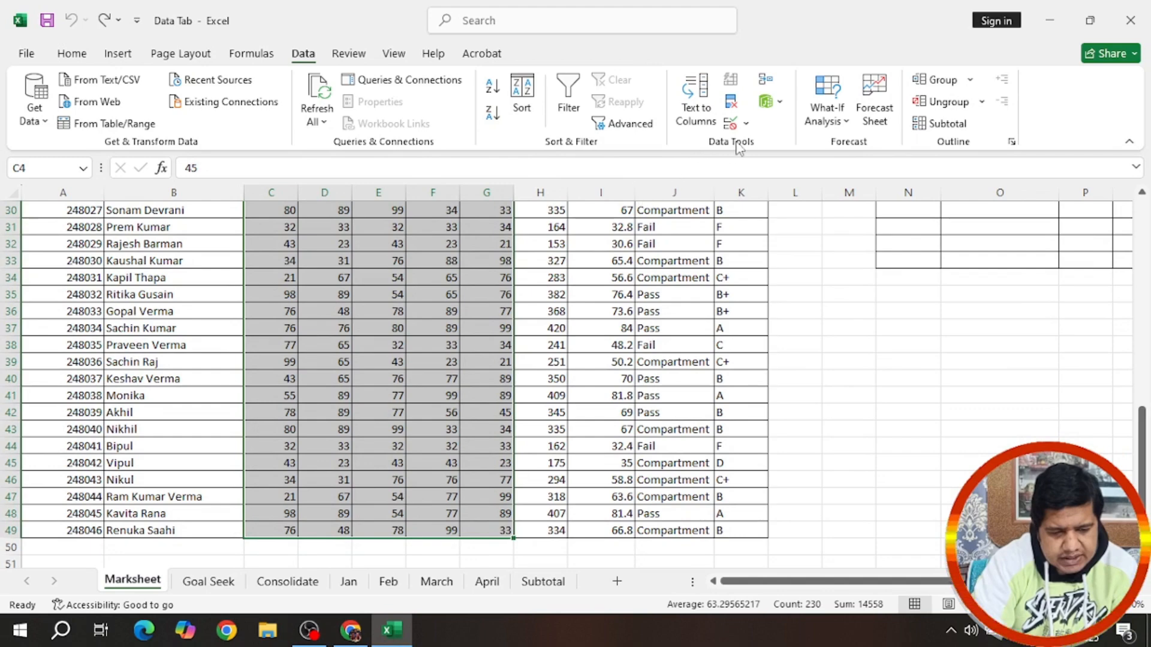
{"action": "left_click", "coordinate": [747, 124]}
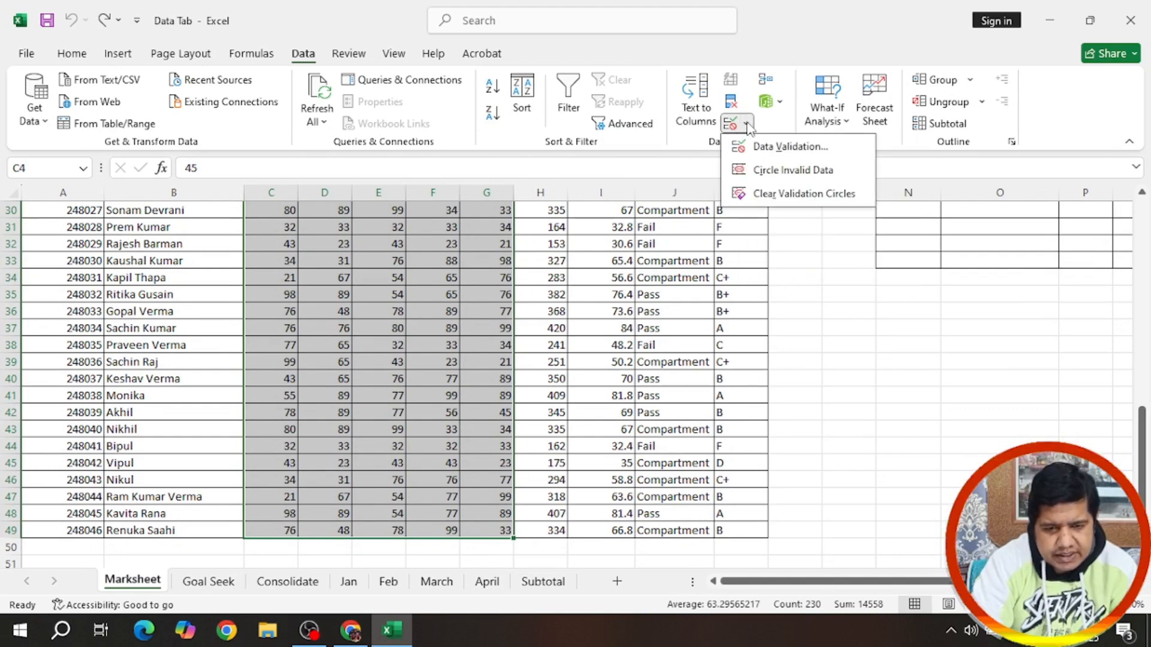
{"action": "left_click", "coordinate": [778, 147]}
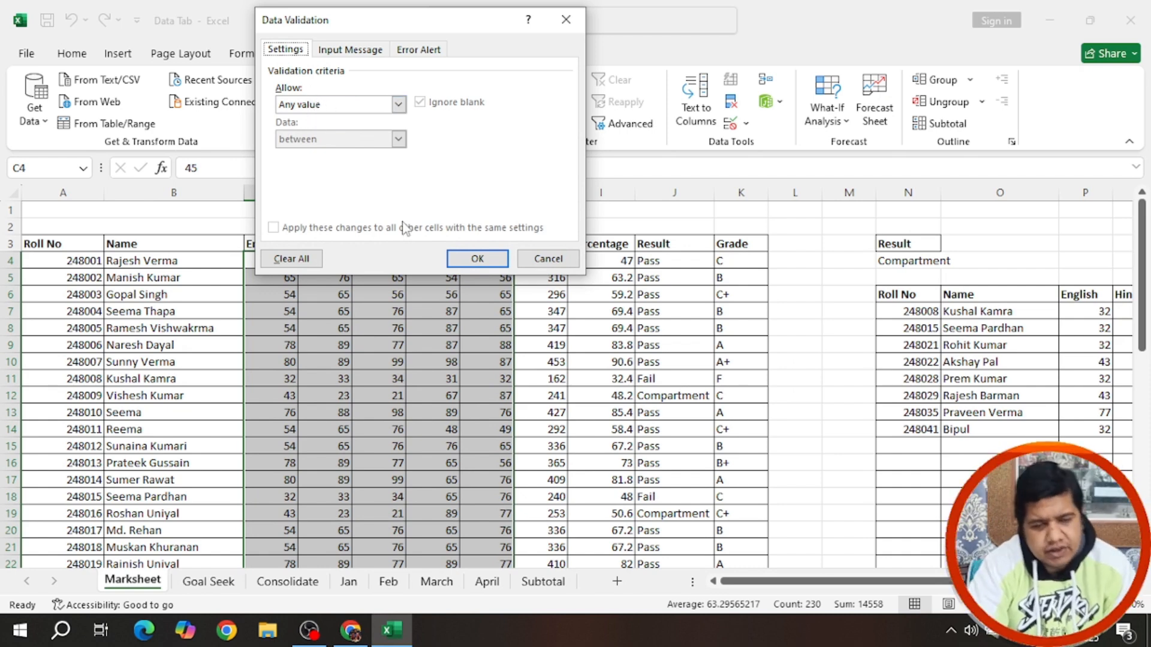
{"action": "left_click", "coordinate": [547, 259]}
Step: Try text entries dsfd, ghgf and ghjgfh as the Hindi, Maths and S.Sc marks in D5, E5 and F5
{"action": "left_click", "coordinate": [336, 278]}
{"action": "type", "text": "ds"}
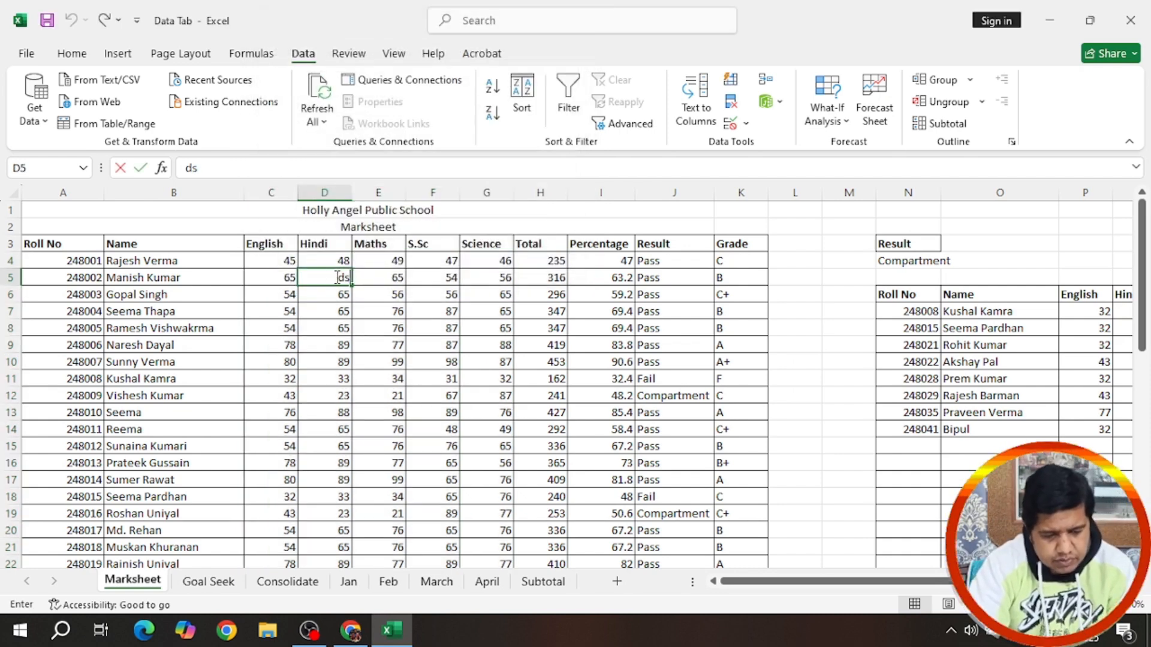
{"action": "type", "text": "fd"}
{"action": "key", "text": "Return"}
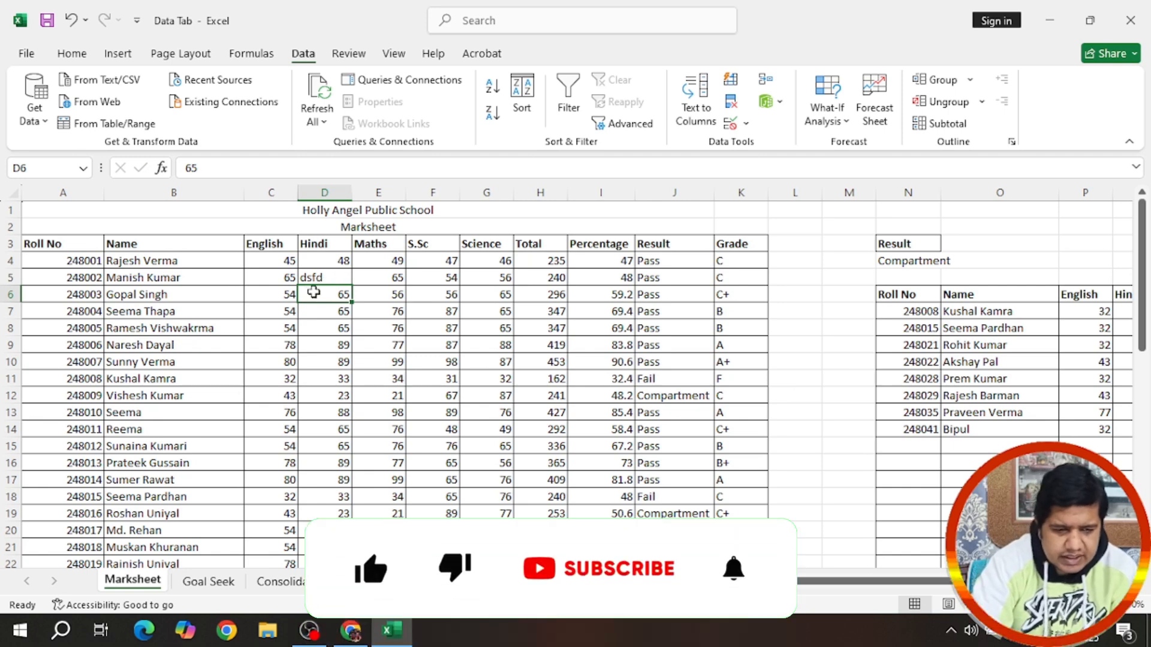
{"action": "left_click", "coordinate": [393, 279]}
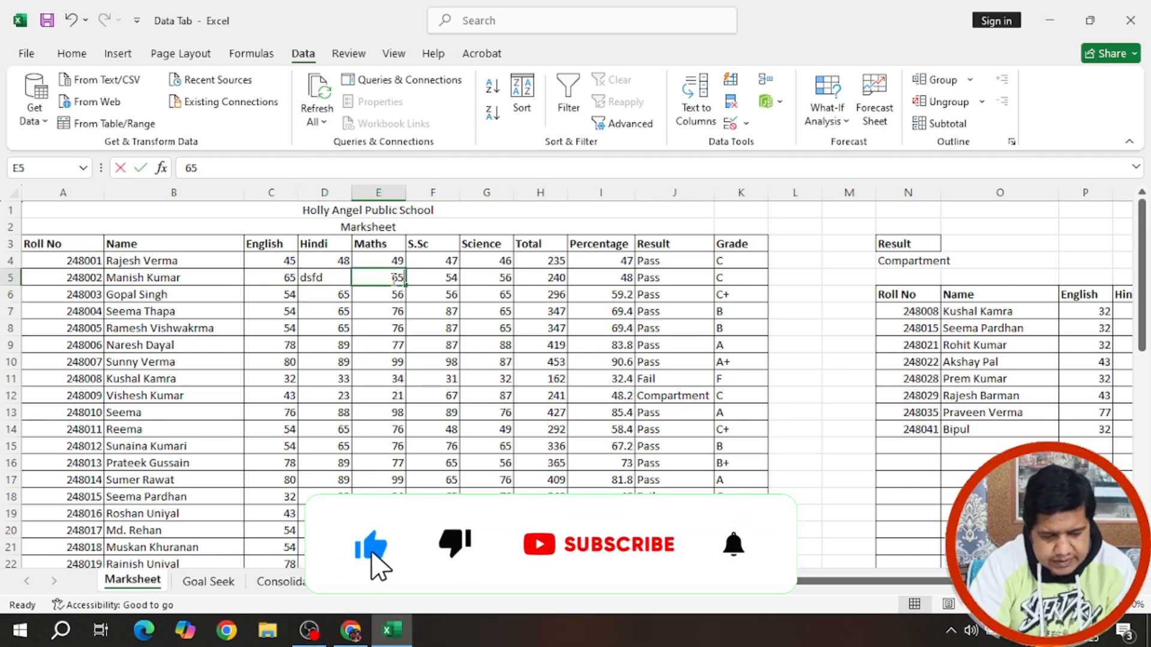
{"action": "type", "text": "ghgf"}
{"action": "key", "text": "Return"}
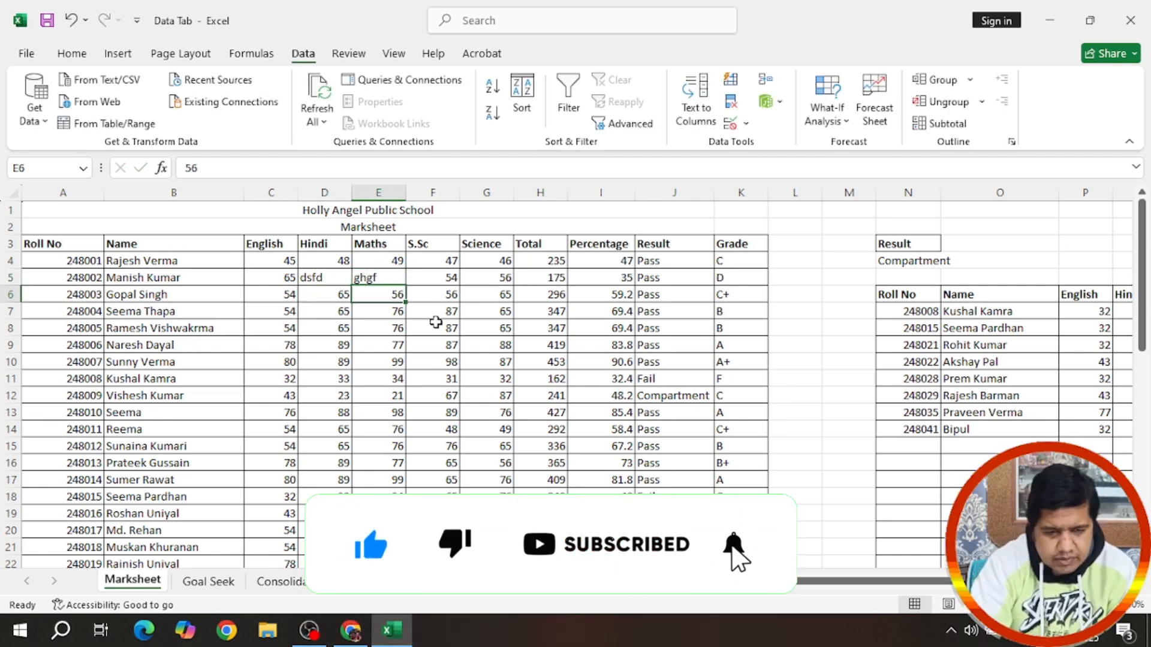
{"action": "left_click", "coordinate": [442, 280]}
{"action": "type", "text": "ghjgfh"}
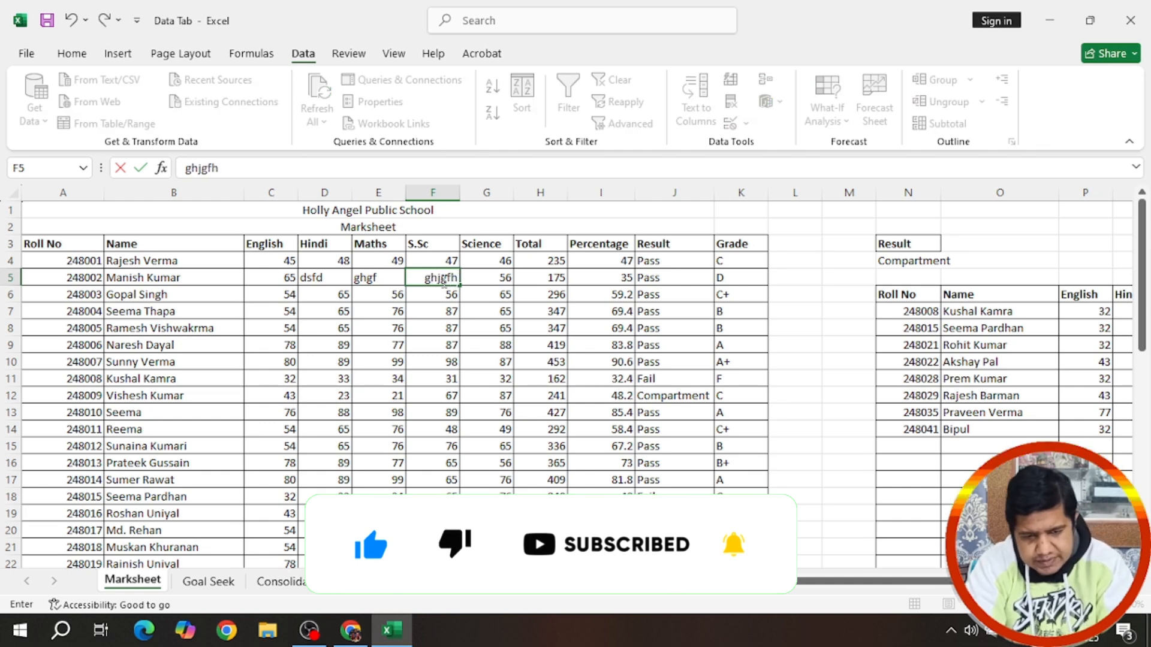
{"action": "key", "text": "Return"}
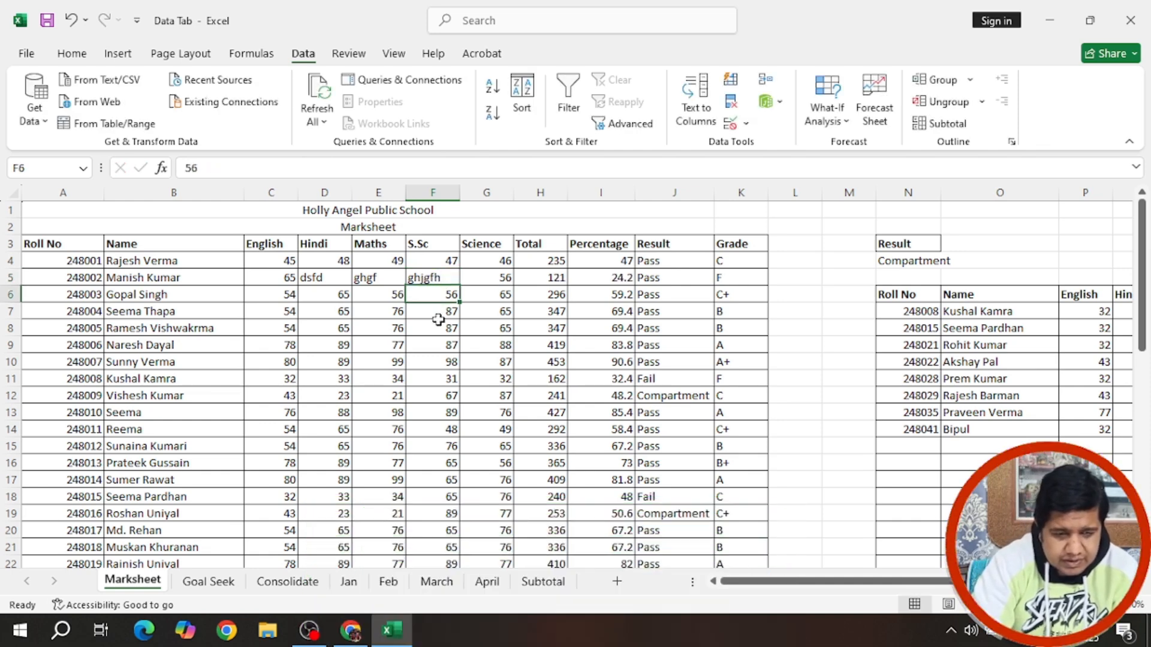
Step: Replace the text marks in row 5 with 56 for S.Sc, 56 for Maths and 54 for Hindi
{"action": "left_click", "coordinate": [317, 277]}
{"action": "left_click", "coordinate": [375, 277]}
{"action": "left_click", "coordinate": [417, 278]}
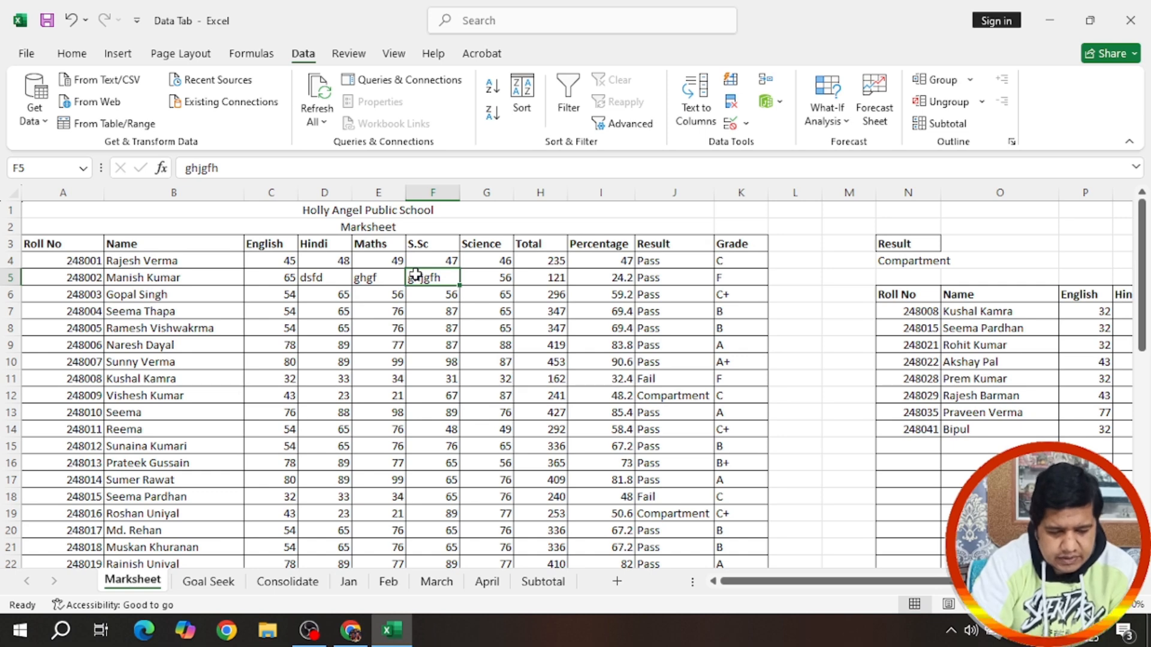
{"action": "type", "text": "56"}
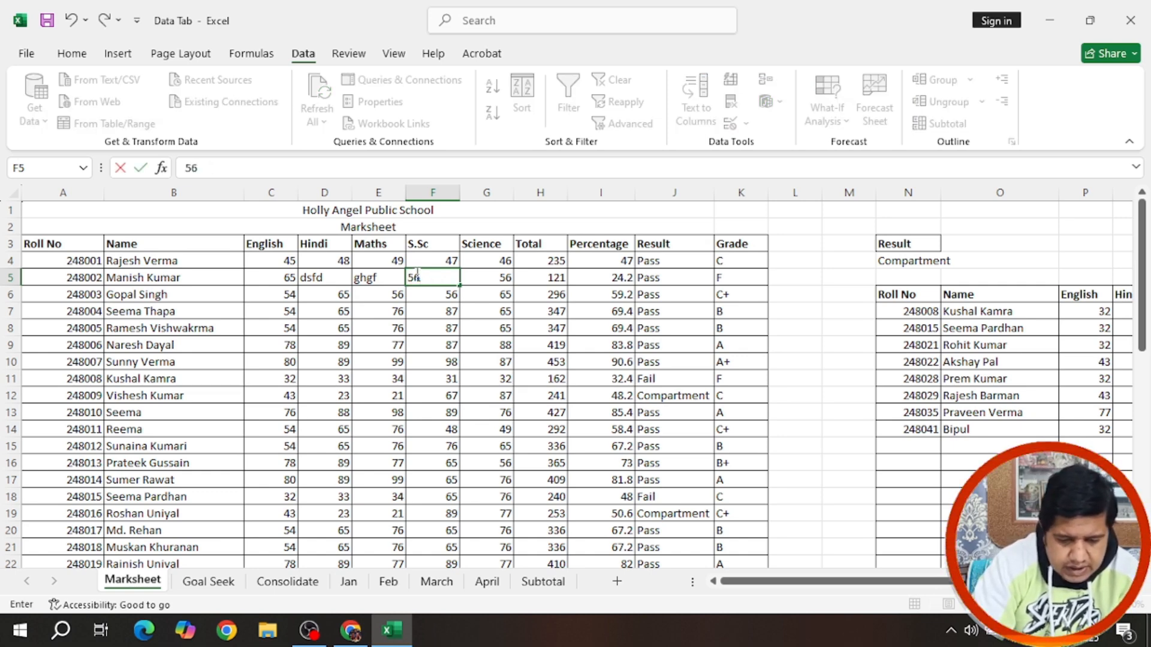
{"action": "key", "text": "Return"}
{"action": "left_click", "coordinate": [365, 276]}
{"action": "type", "text": "56"}
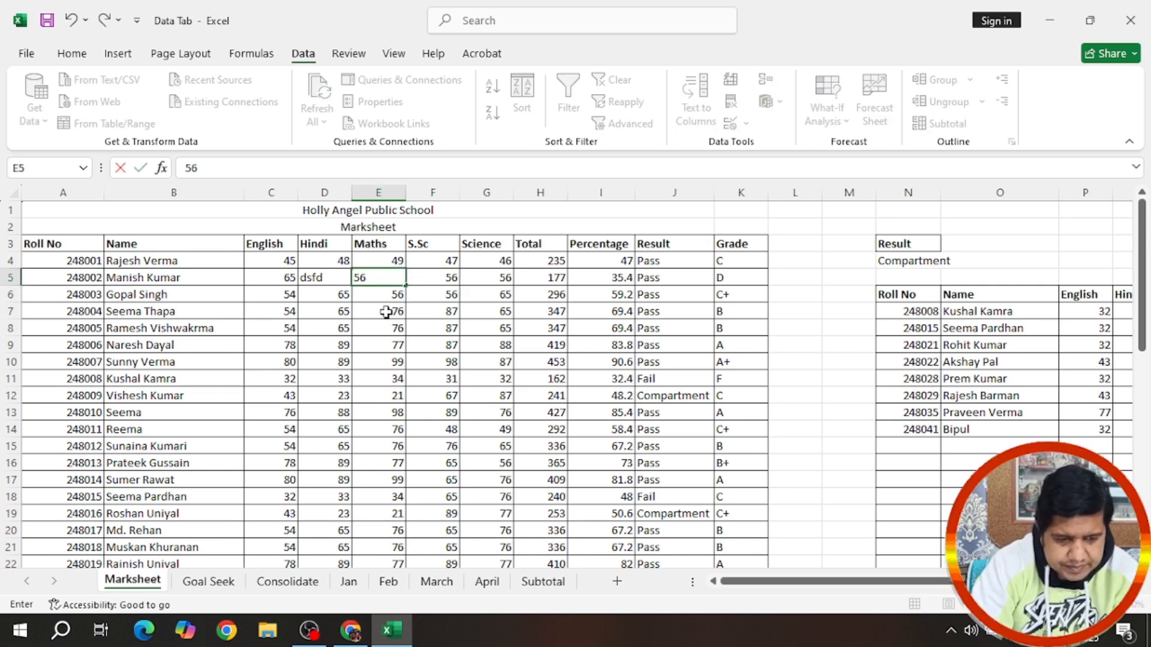
{"action": "left_click", "coordinate": [385, 312]}
{"action": "left_click", "coordinate": [318, 277]}
{"action": "type", "text": "54"}
{"action": "left_click", "coordinate": [318, 278]}
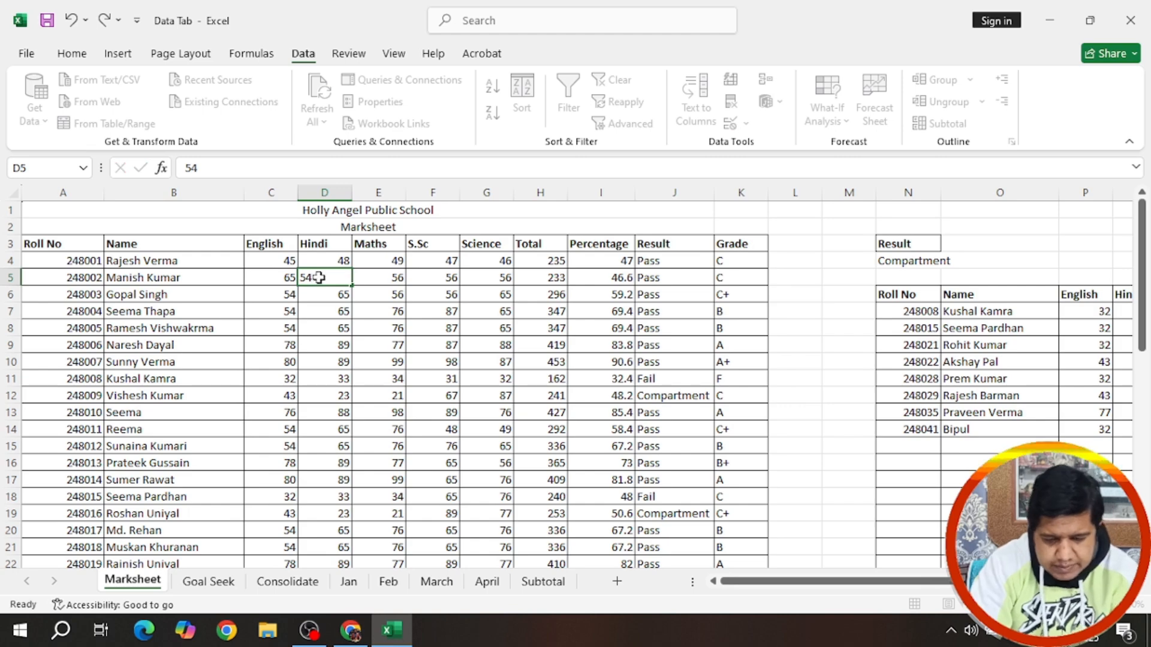
{"action": "left_click", "coordinate": [465, 401]}
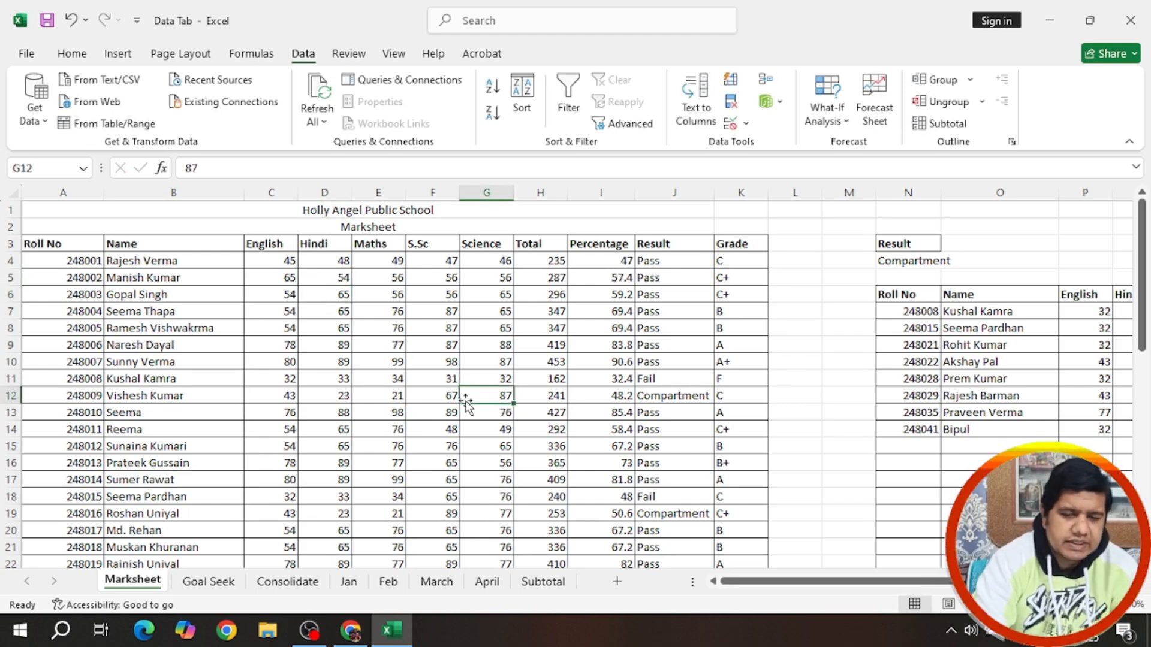
Step: Set up data validation for the subject marks in C4:G49, allowing whole numbers between 0 and 100
{"action": "left_click_drag", "start_coordinate": [271, 264], "coordinate": [492, 530]}
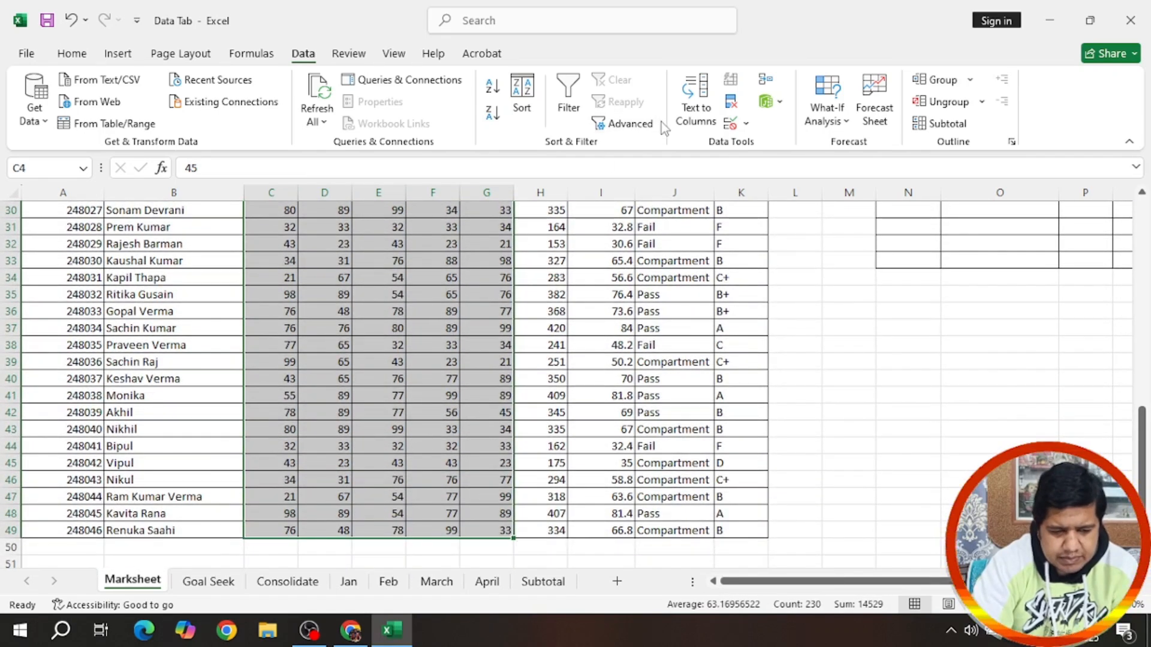
{"action": "left_click", "coordinate": [746, 124]}
{"action": "left_click", "coordinate": [757, 146]}
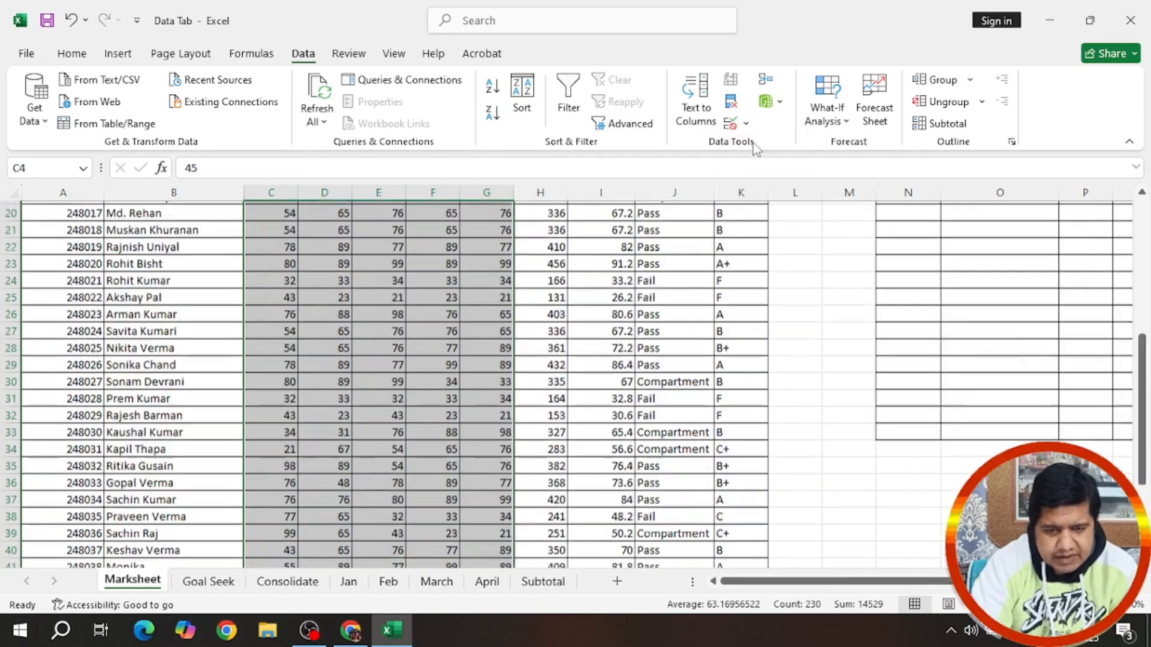
{"action": "left_click", "coordinate": [321, 106]}
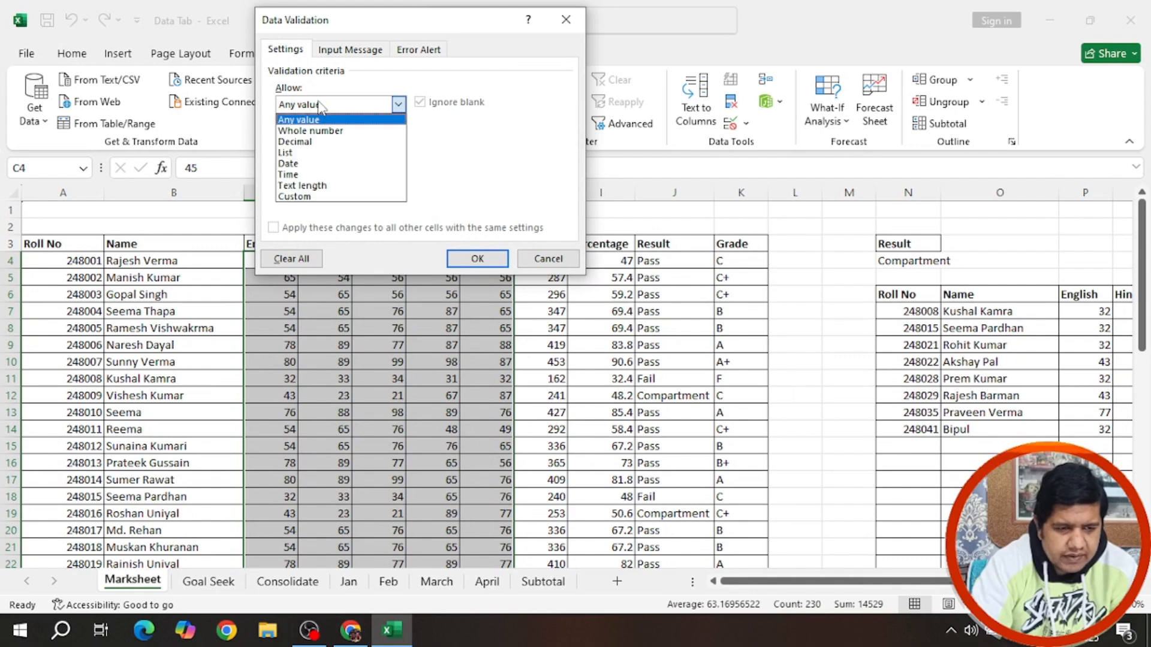
{"action": "left_click", "coordinate": [336, 130]}
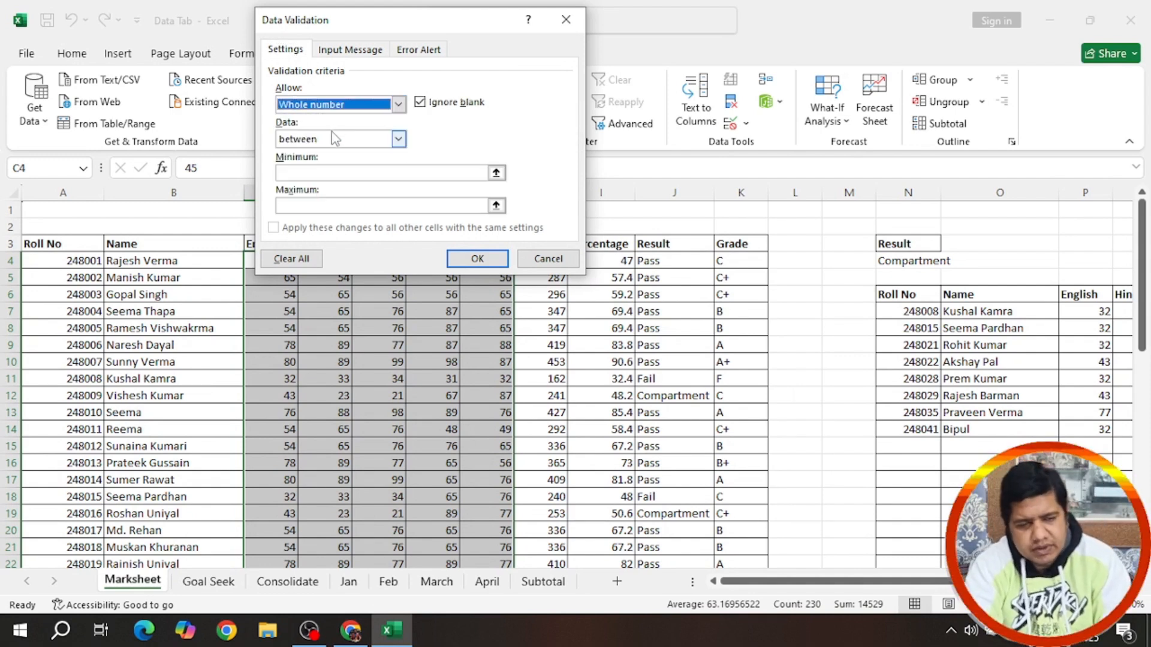
{"action": "left_click", "coordinate": [334, 173]}
{"action": "type", "text": "0"}
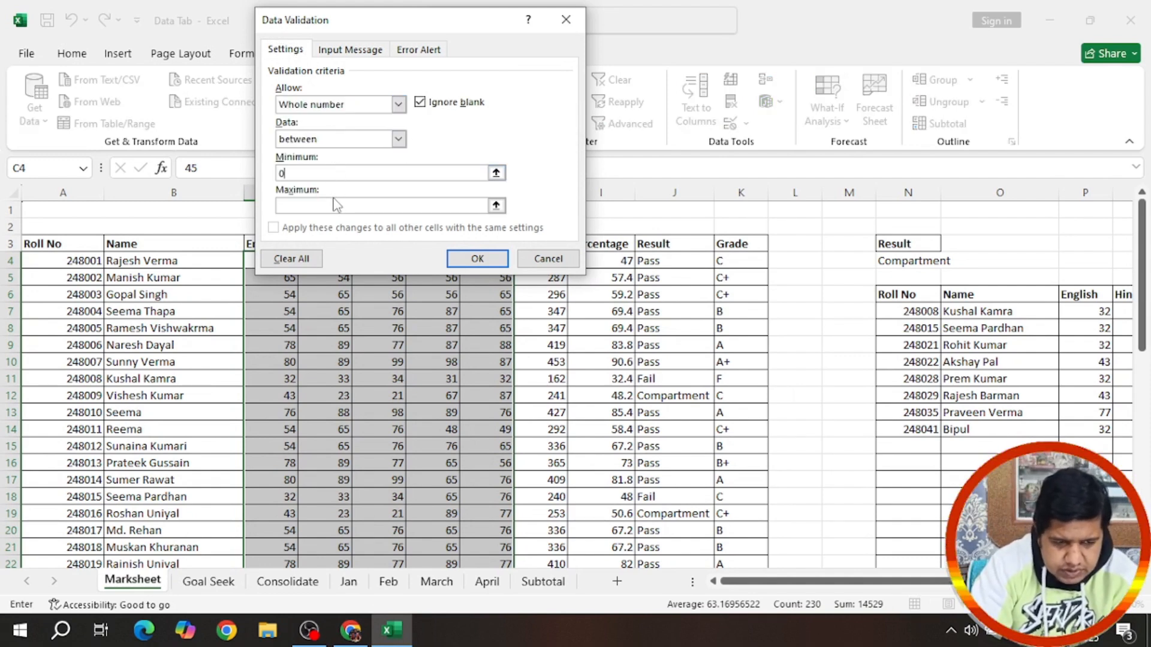
{"action": "left_click", "coordinate": [327, 205]}
{"action": "type", "text": "100"}
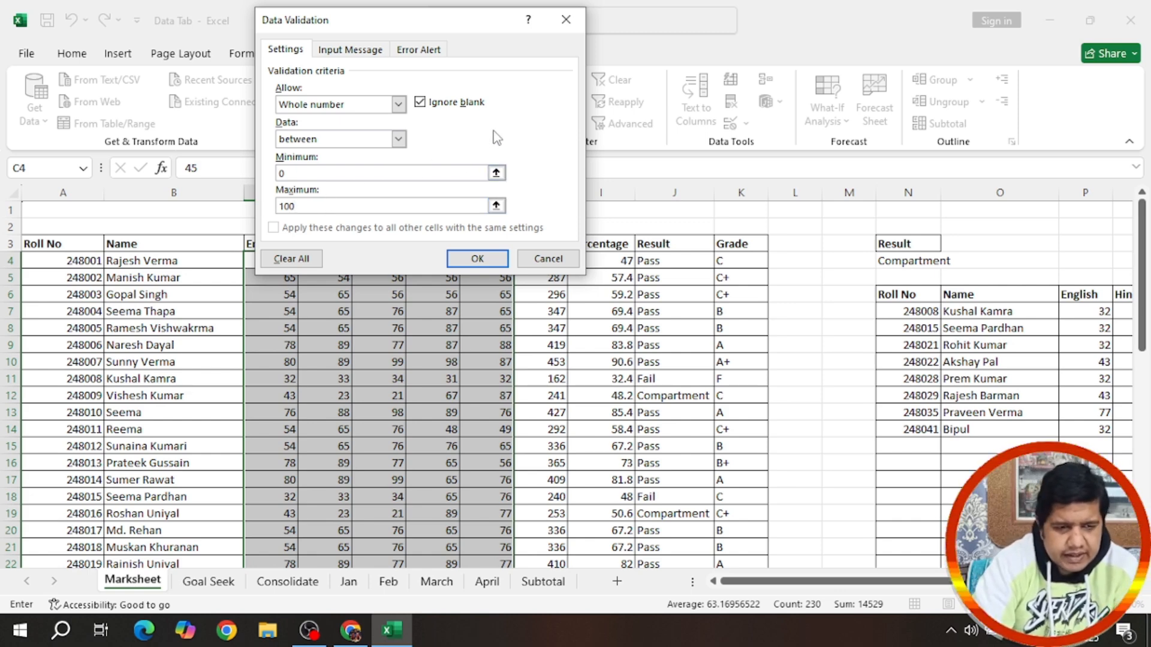
Step: Add a validation input message titled Alert with the text "Please Enter Values between 0-100 only"
{"action": "left_click", "coordinate": [334, 49]}
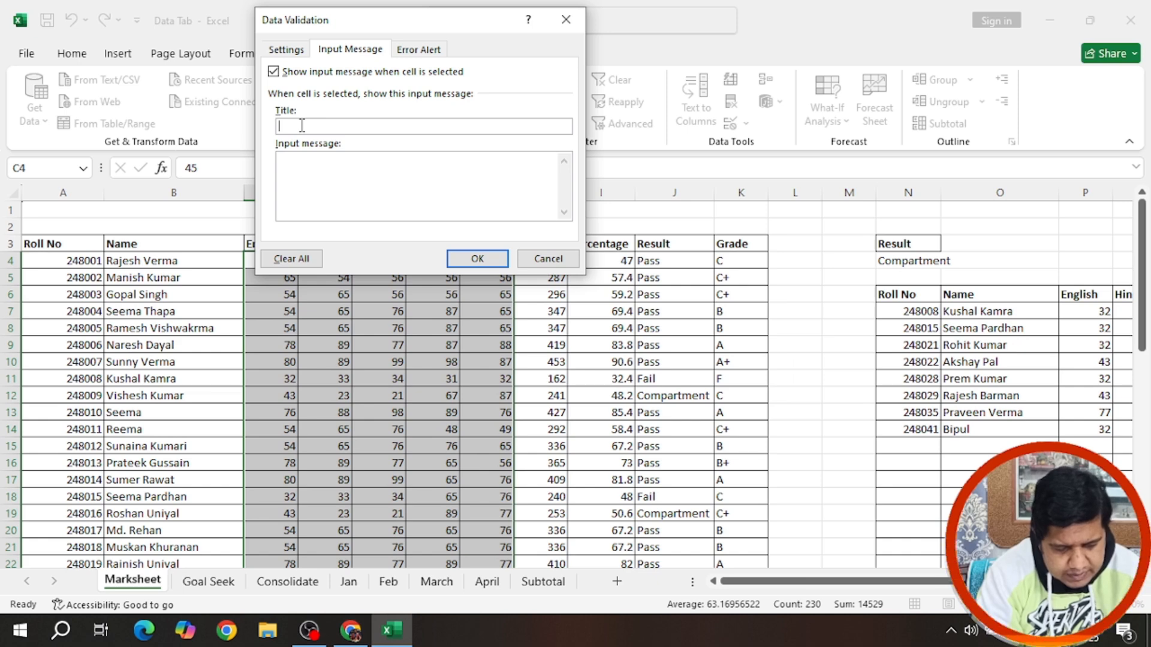
{"action": "type", "text": "lert"}
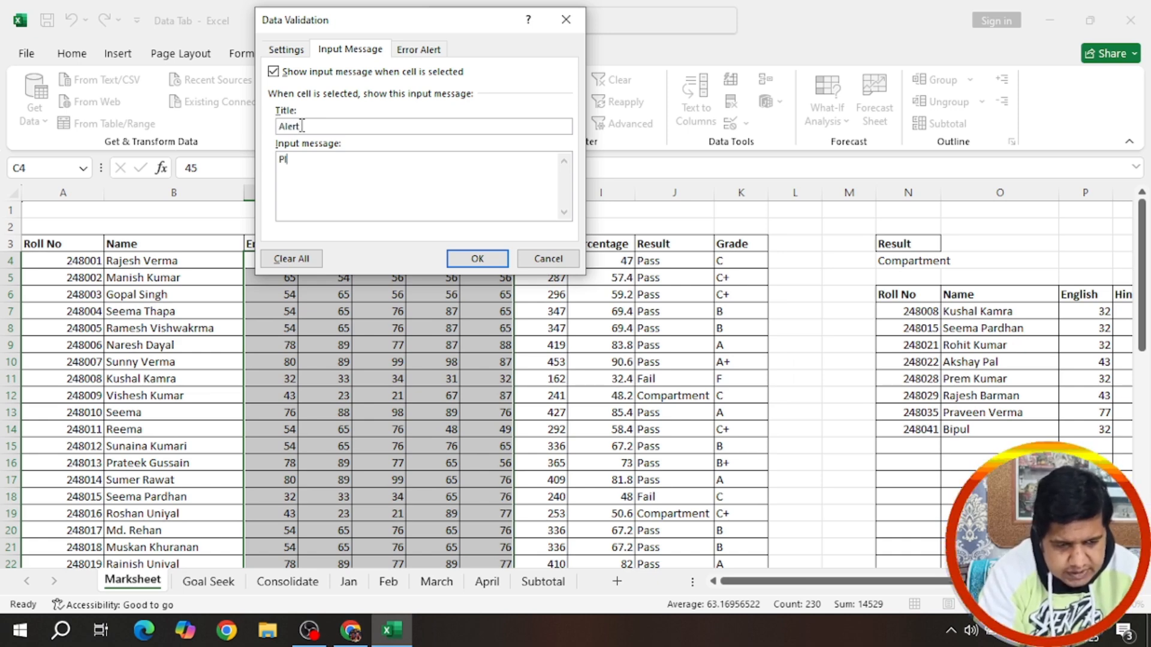
{"action": "type", "text": "eas"}
{"action": "type", "text": " Entter"}
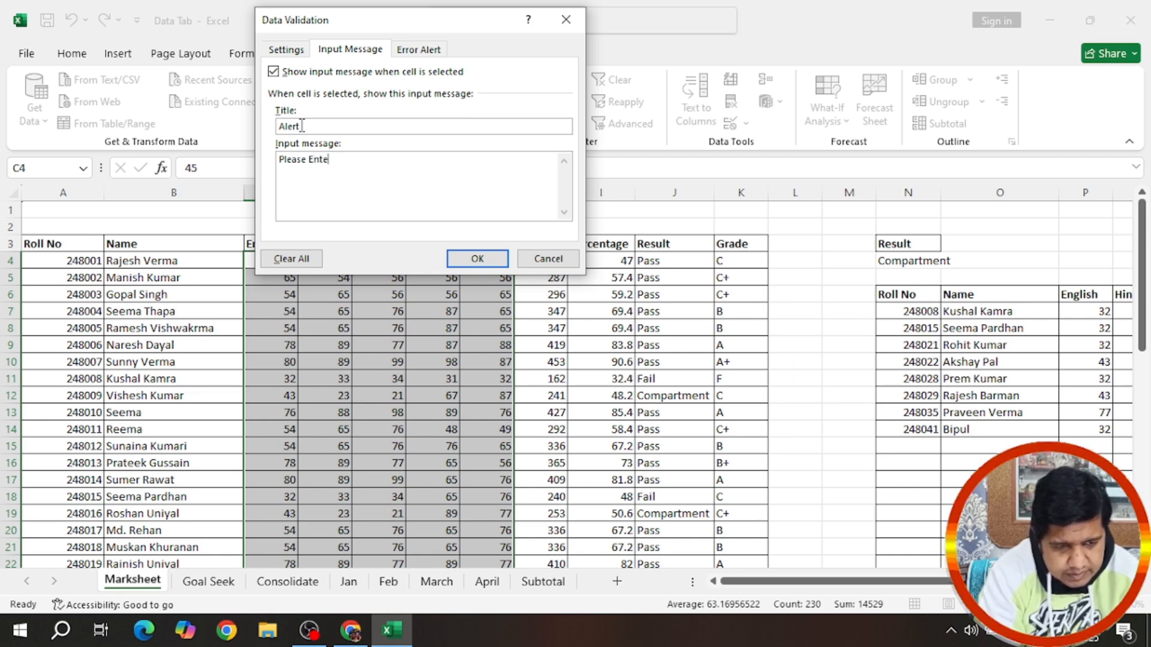
{"action": "type", "text": "r V"}
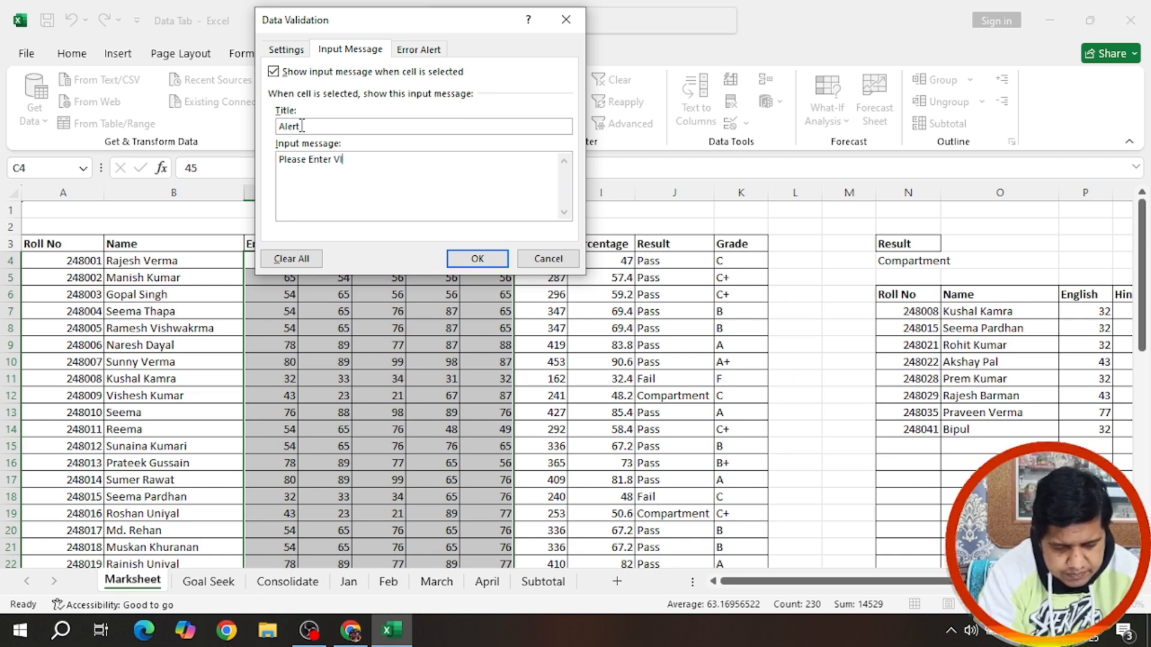
{"action": "type", "text": "lue"}
{"action": "key", "text": "BackSpace"}
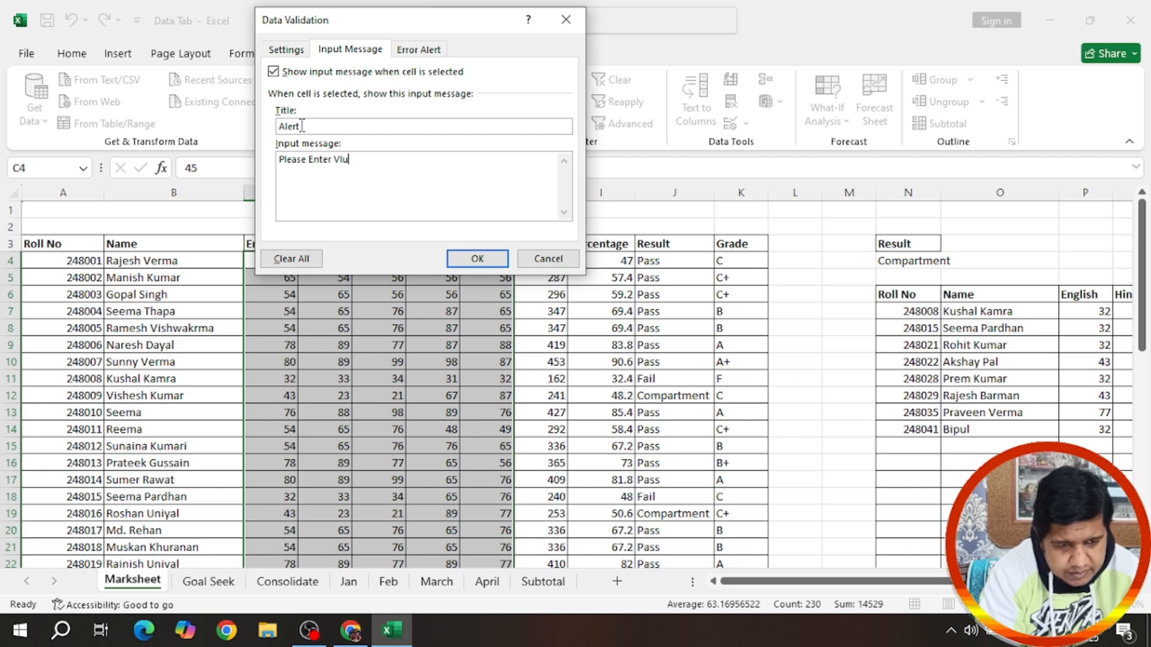
{"action": "type", "text": "lue"}
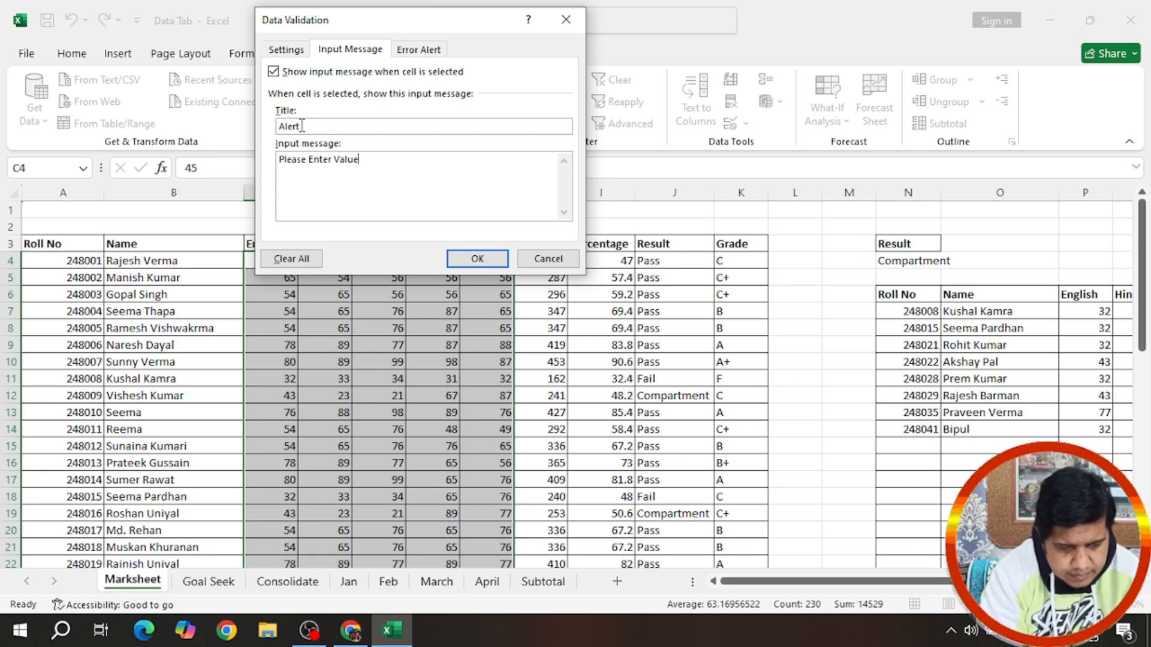
{"action": "type", "text": "s betw"}
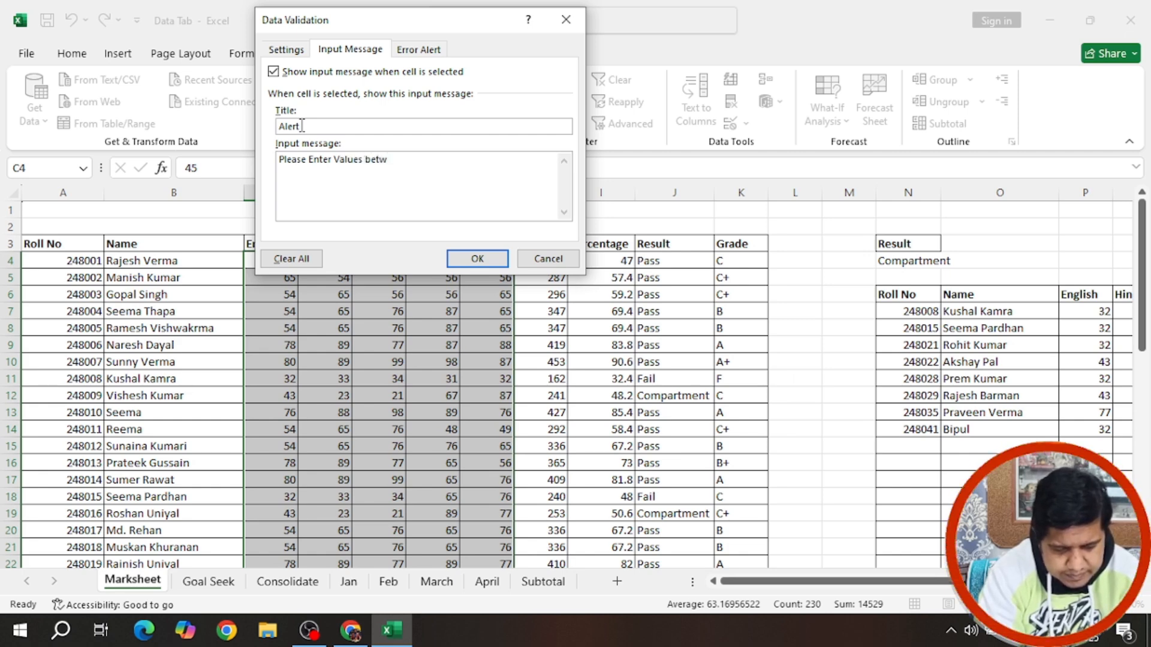
{"action": "type", "text": "een 0-100 only"}
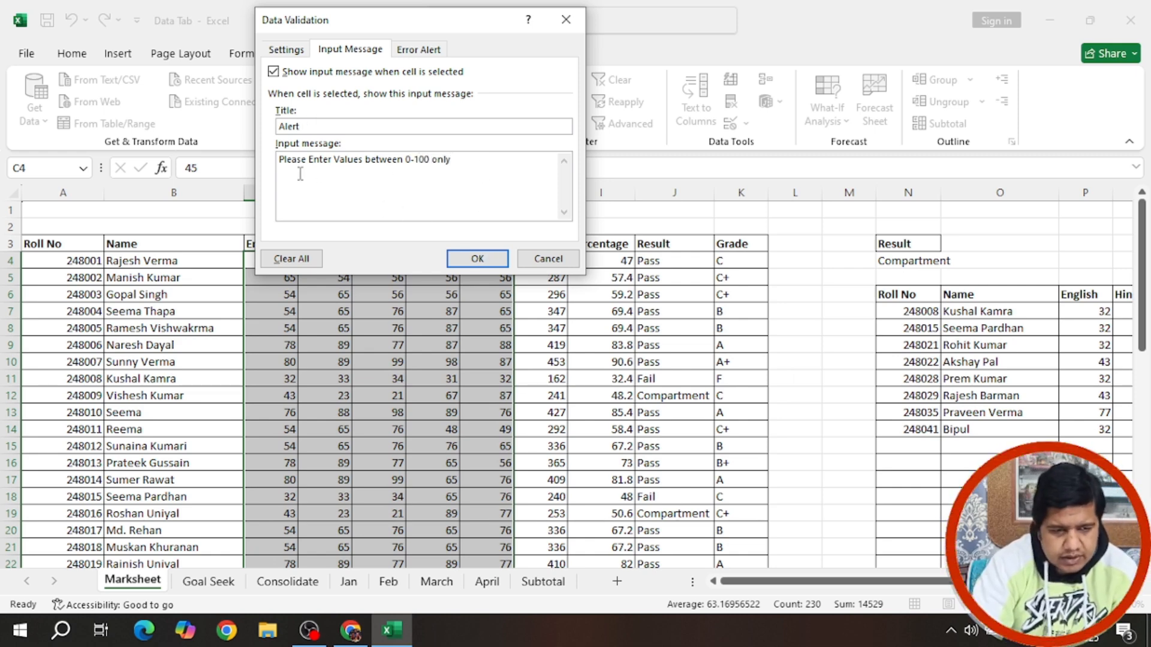
Step: Add a Stop-style error alert titled Error, reusing the input message text "Please Enter Values between 0-100 only", and apply the validation
{"action": "key", "text": "ctrl+a"}
{"action": "key", "text": "ctrl+c"}
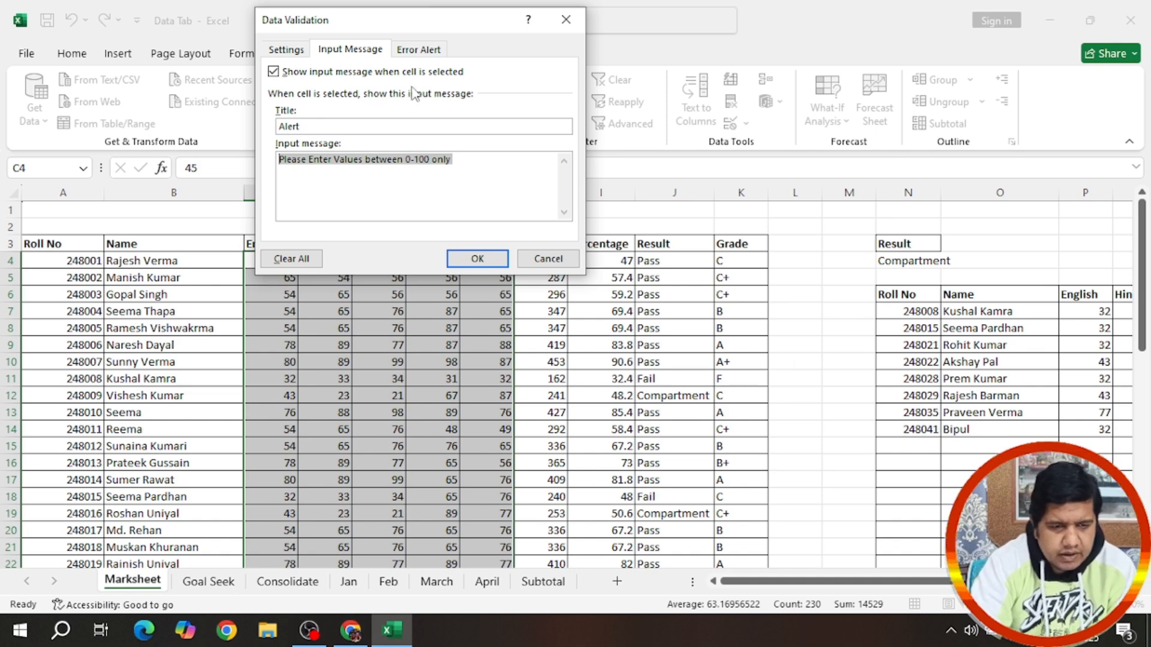
{"action": "left_click", "coordinate": [417, 51]}
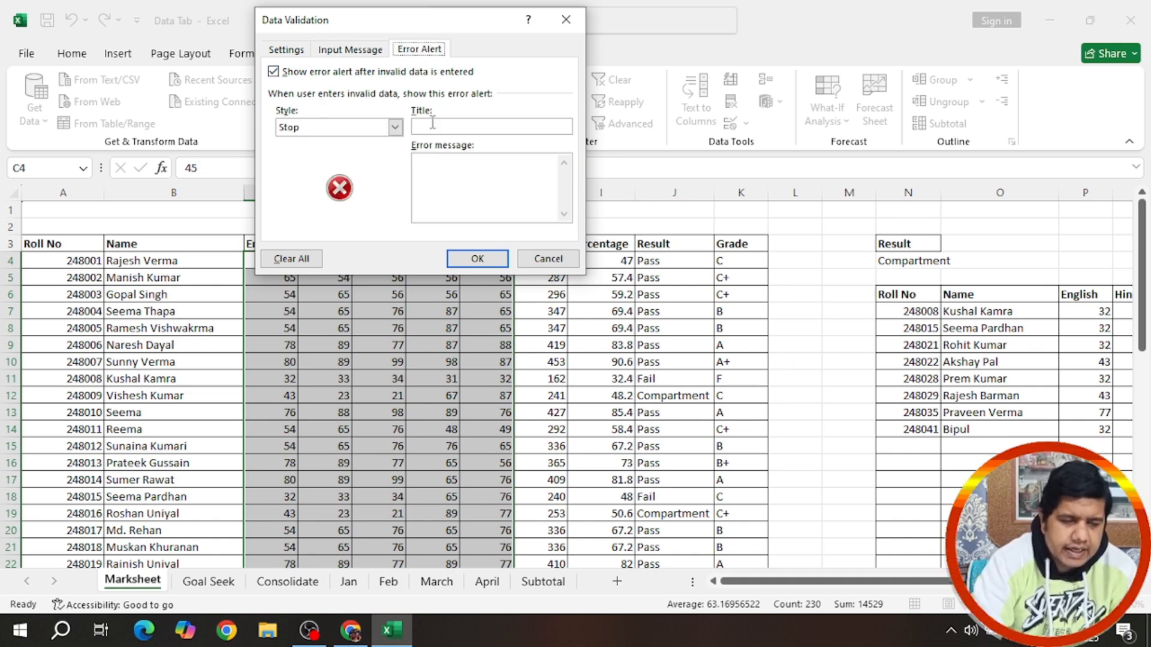
{"action": "left_click", "coordinate": [395, 127]}
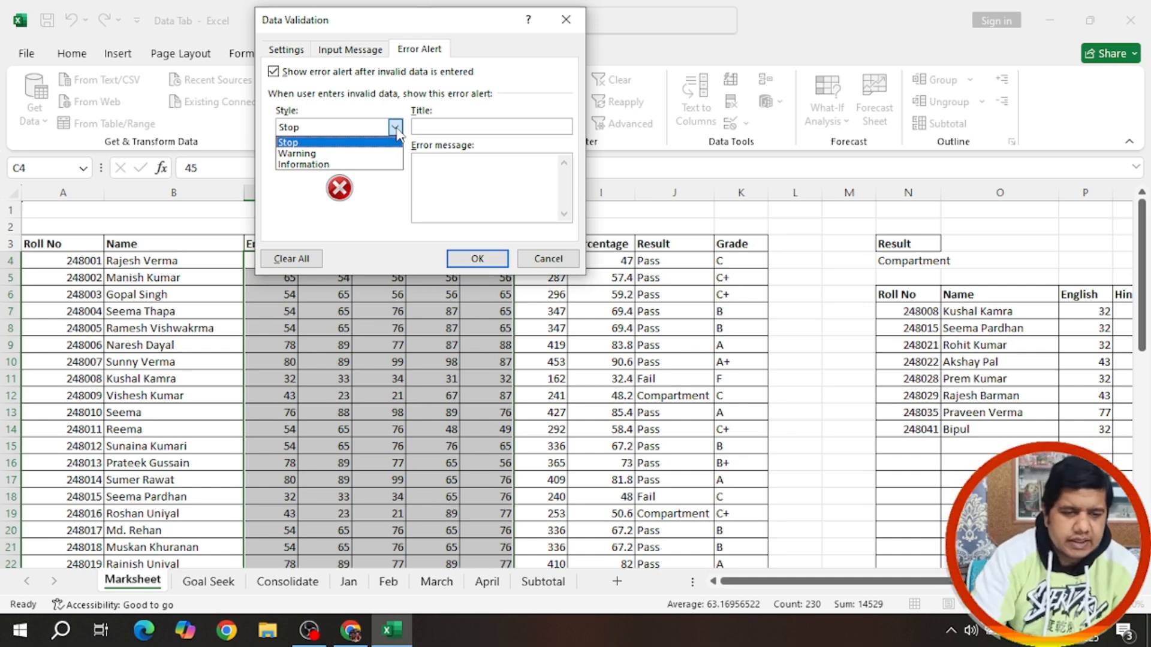
{"action": "left_click", "coordinate": [433, 126]}
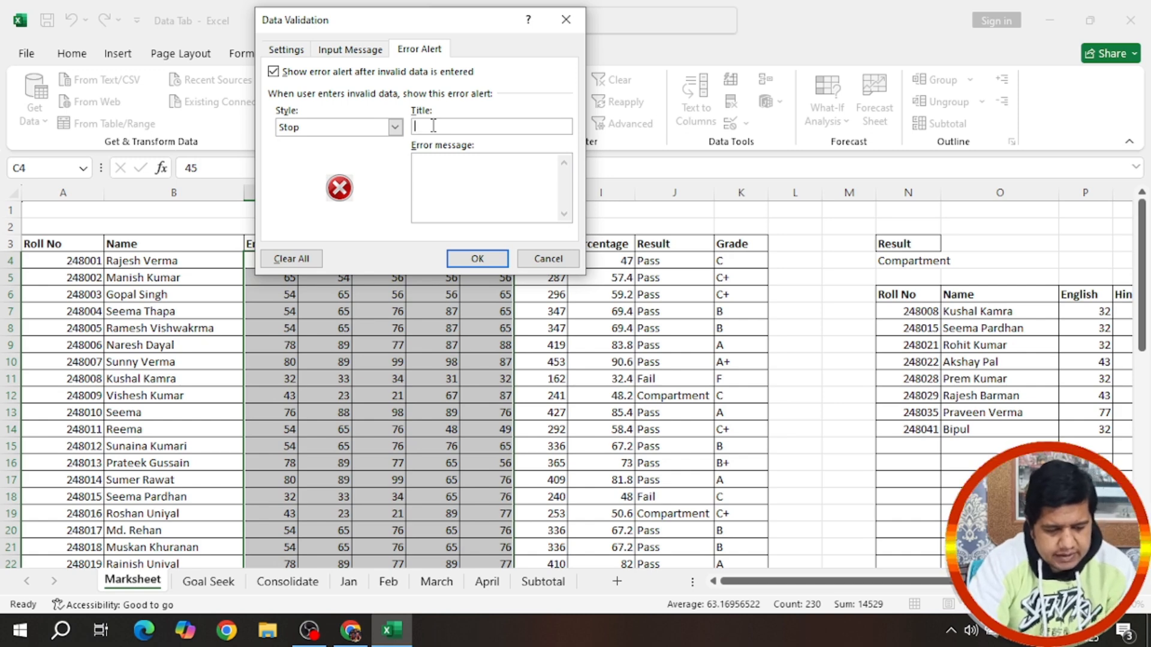
{"action": "type", "text": "Err"}
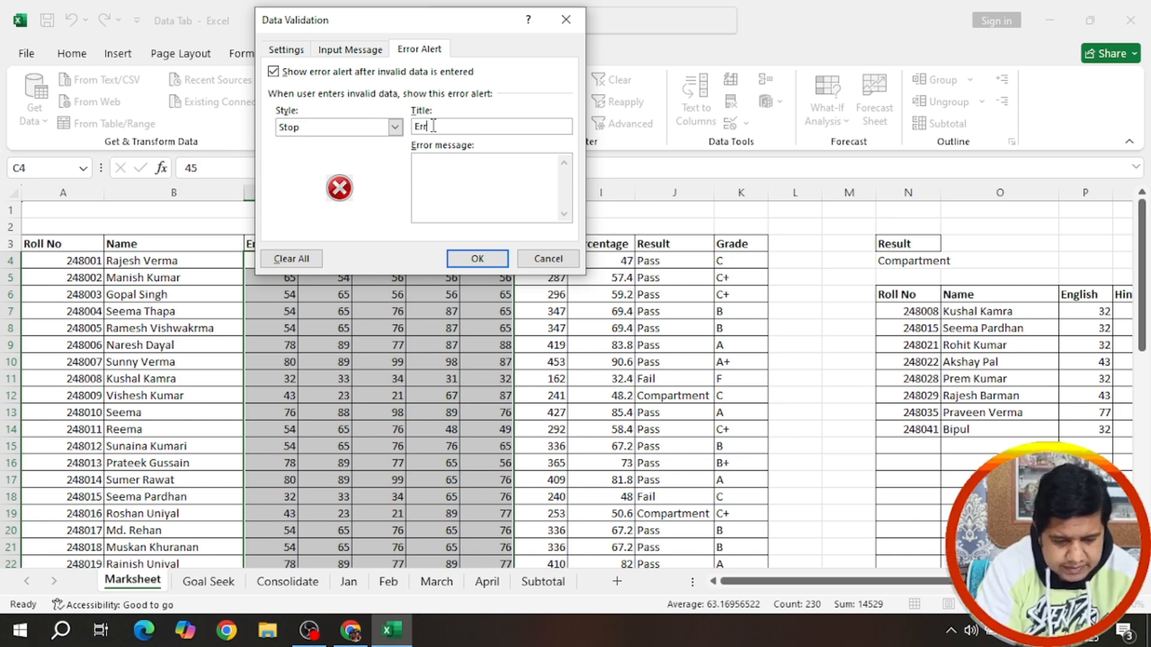
{"action": "type", "text": "oe"}
{"action": "left_click", "coordinate": [483, 167]}
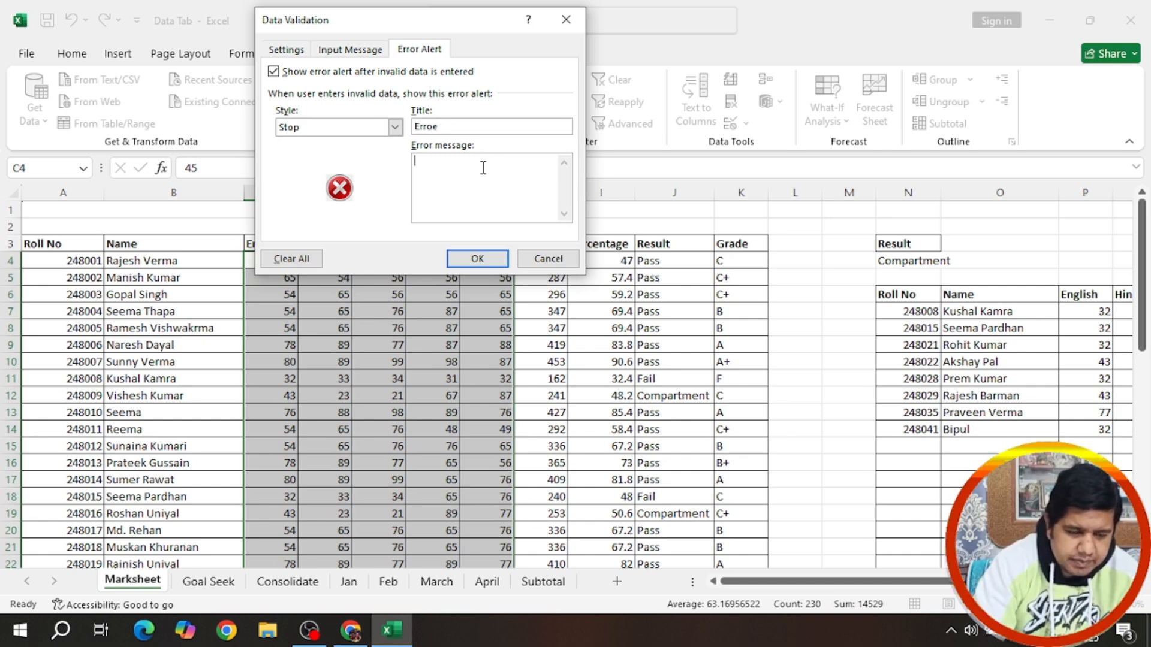
{"action": "key", "text": "ctrl+v"}
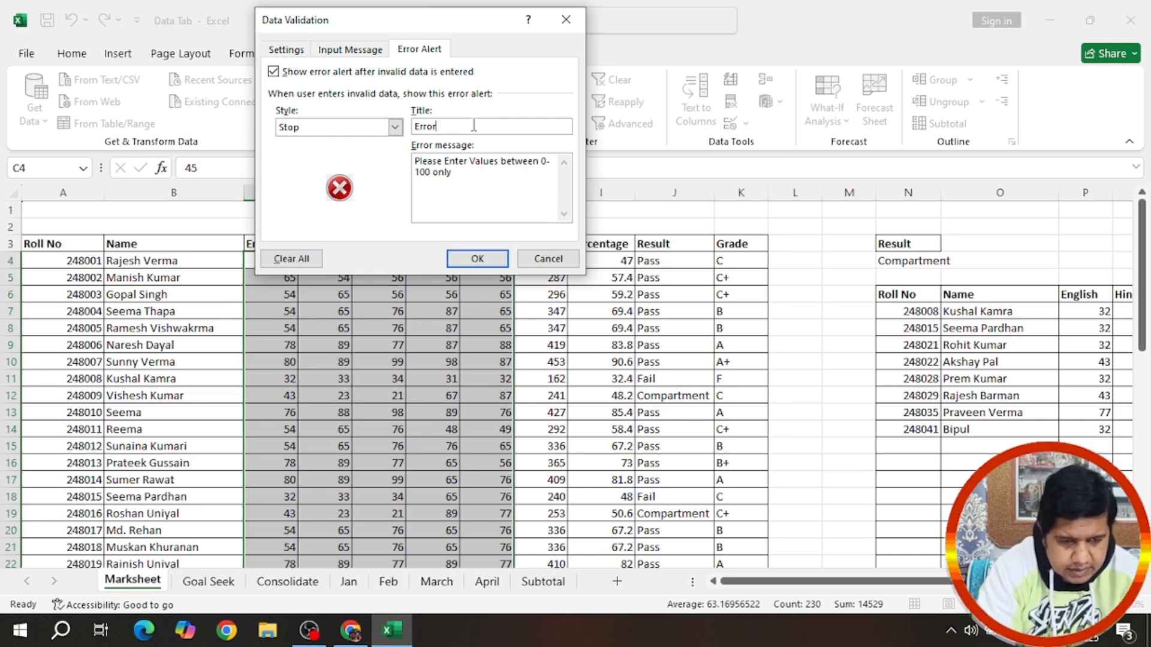
{"action": "left_click", "coordinate": [480, 257]}
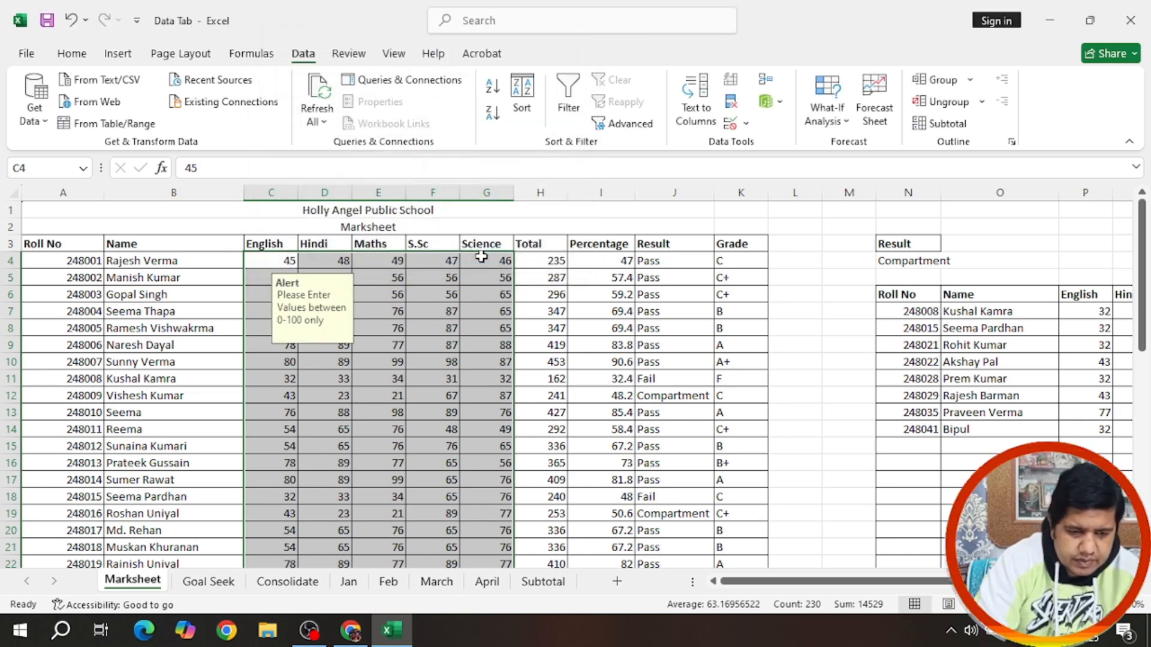
Step: Try the invalid entries fdf and 123 as the Hindi mark in D6, then abandon the edit
{"action": "left_click", "coordinate": [481, 257]}
{"action": "left_click", "coordinate": [289, 277]}
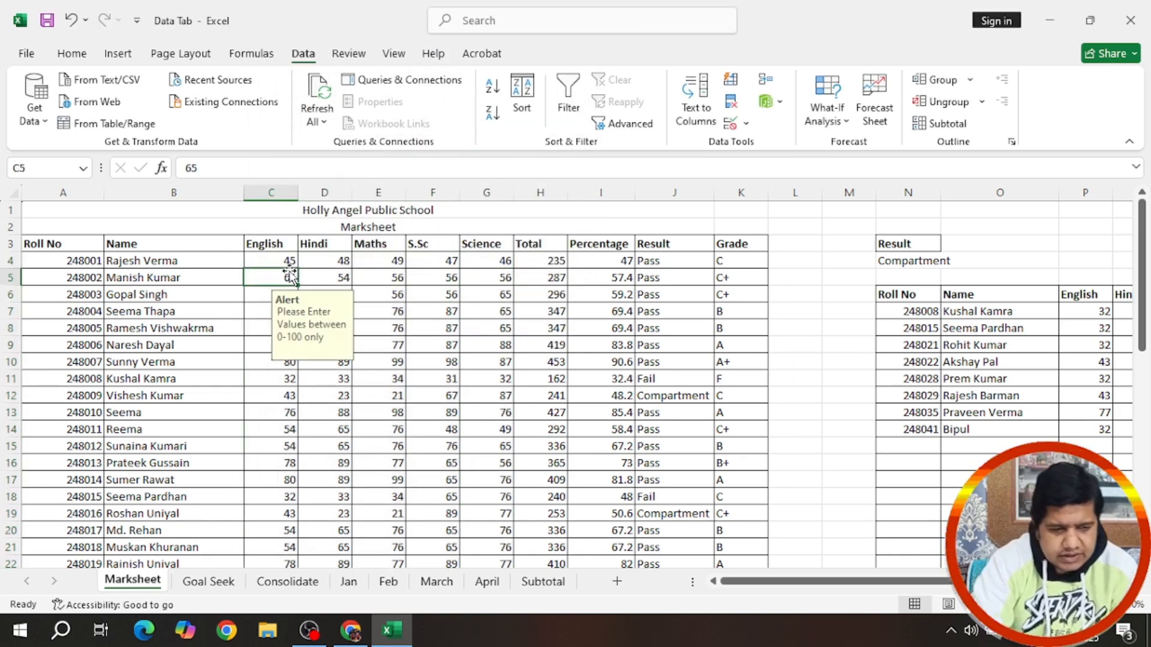
{"action": "left_click", "coordinate": [324, 277]}
{"action": "left_click", "coordinate": [323, 294]}
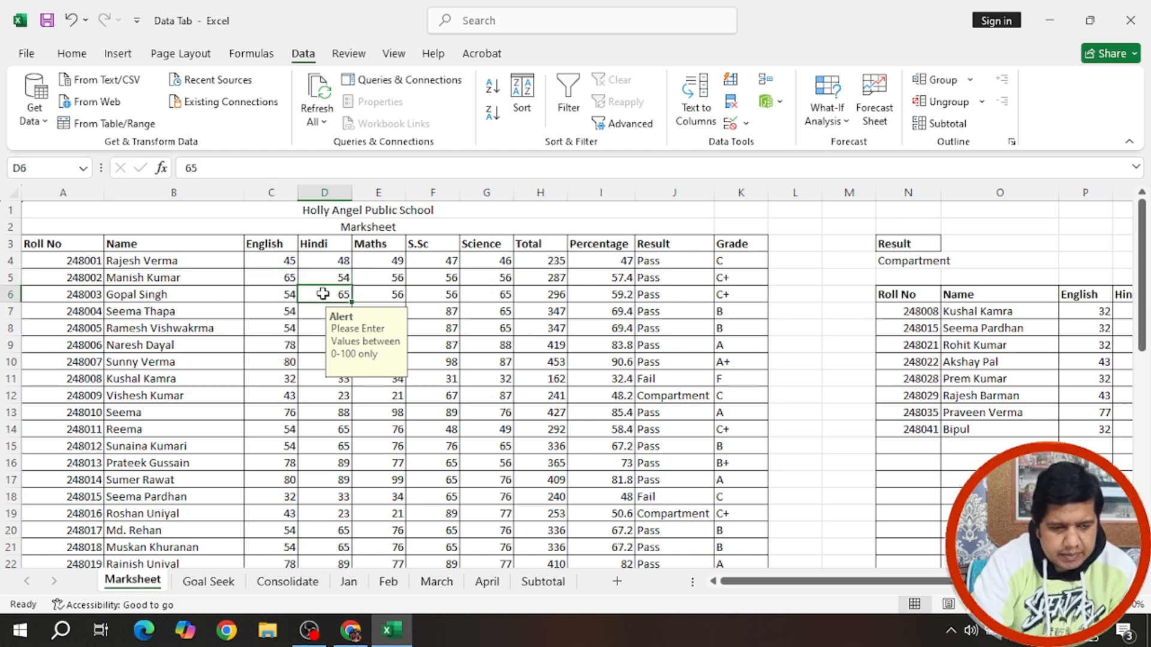
{"action": "type", "text": "fdf"}
{"action": "key", "text": "Return"}
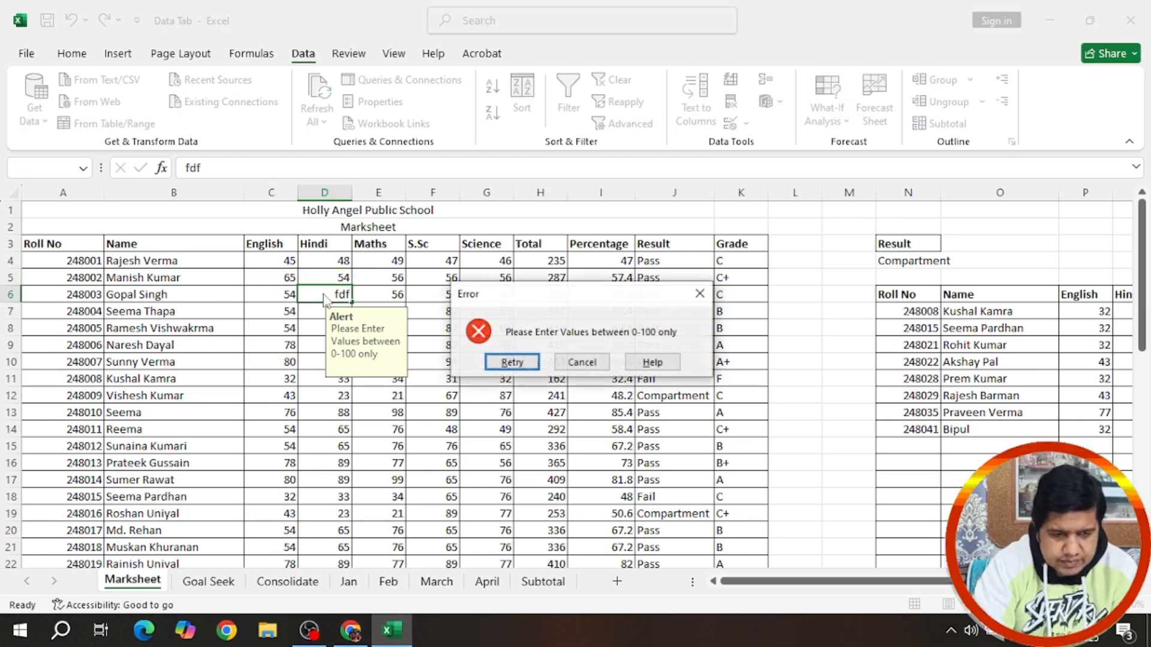
{"action": "left_click", "coordinate": [512, 363]}
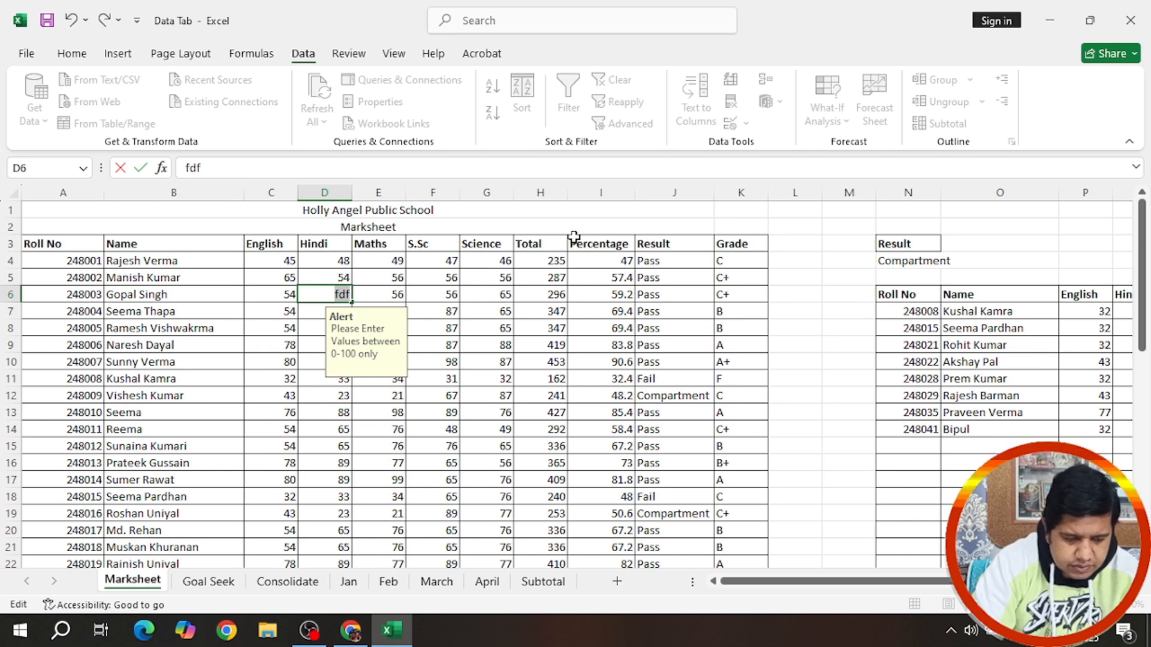
{"action": "type", "text": "123"}
{"action": "key", "text": "Return"}
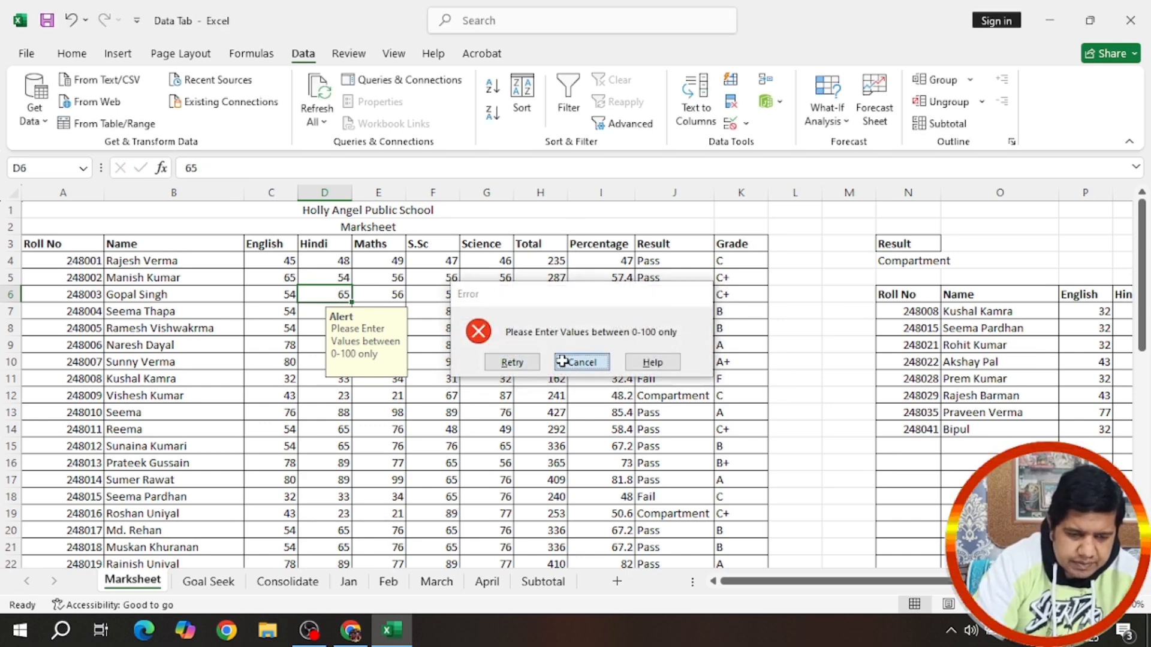
{"action": "left_click", "coordinate": [557, 363]}
Step: Set the Maths mark in E6 to 89
{"action": "left_click", "coordinate": [385, 291]}
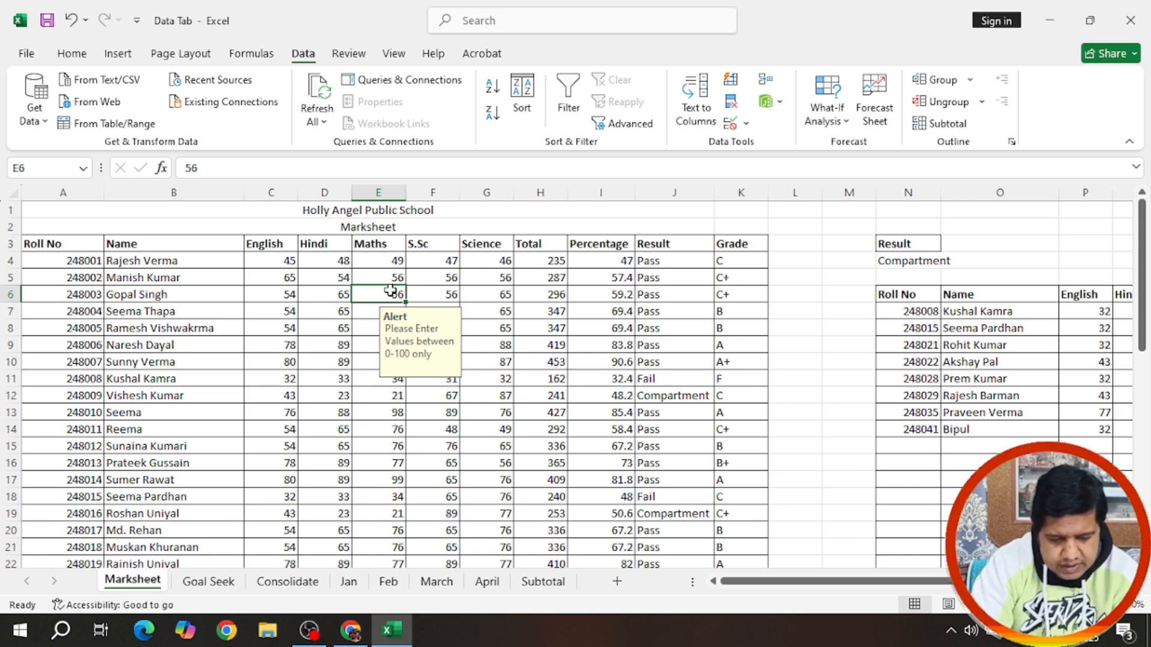
{"action": "type", "text": "89"}
{"action": "key", "text": "Return"}
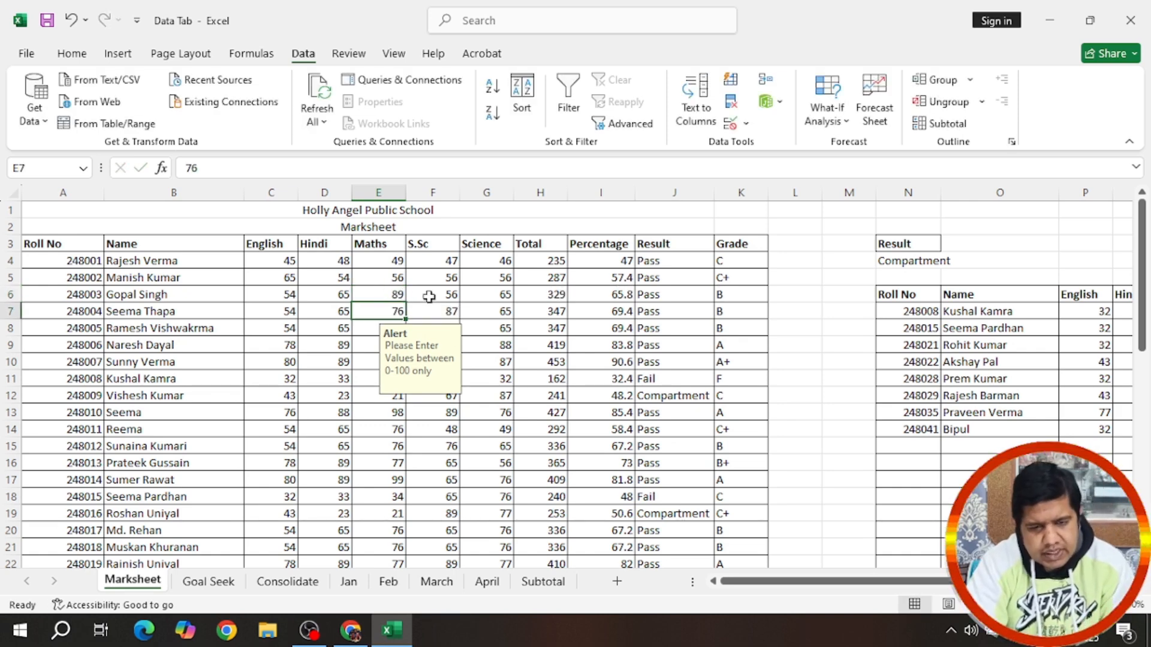
Step: Check which cells show the input message by selecting cells in the subject marks, Total and Percentage columns
{"action": "left_click", "coordinate": [445, 414]}
{"action": "left_click", "coordinate": [435, 329]}
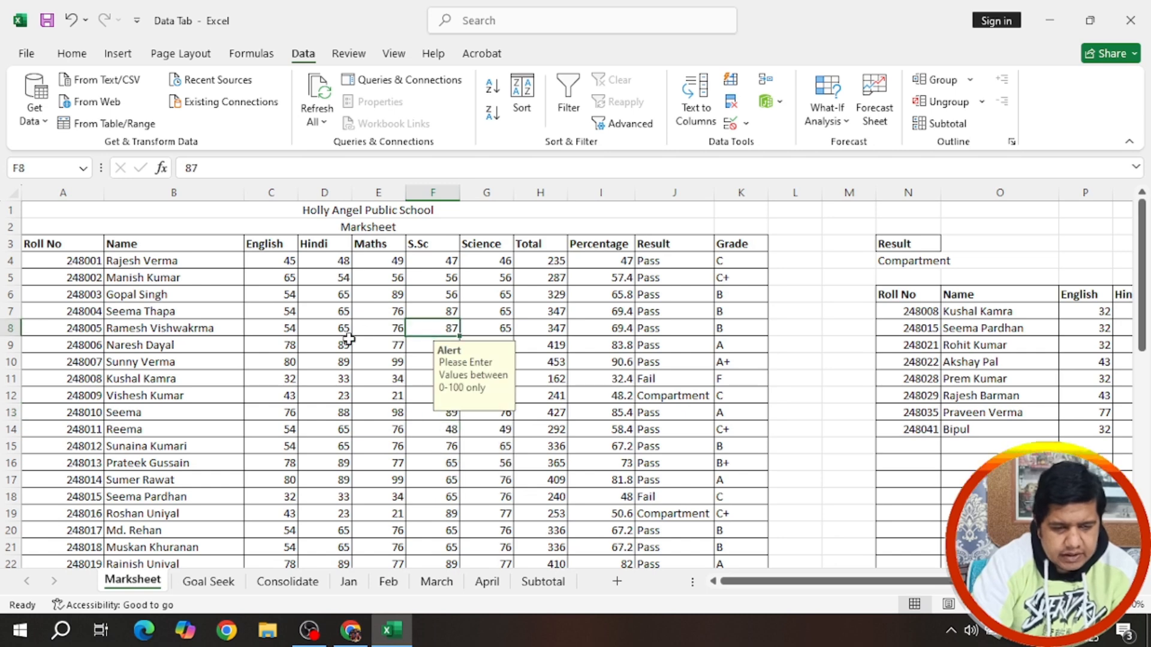
{"action": "left_click", "coordinate": [335, 345]}
{"action": "left_click", "coordinate": [620, 330]}
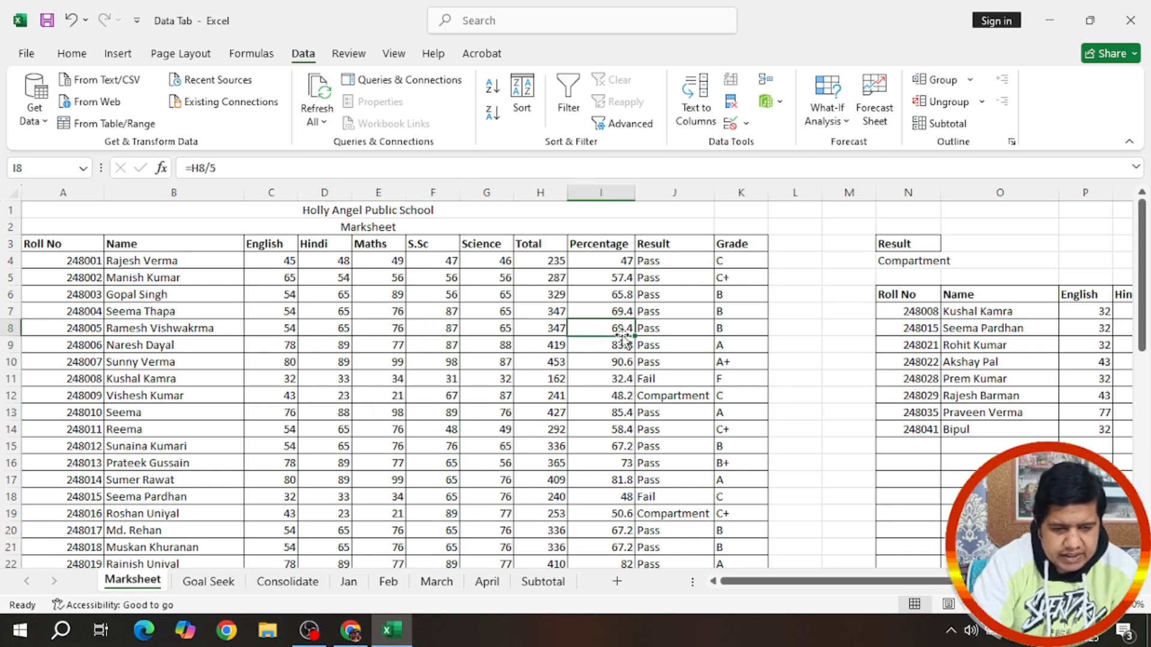
{"action": "left_click", "coordinate": [611, 296]}
{"action": "left_click", "coordinate": [544, 274]}
{"action": "left_click", "coordinate": [369, 295]}
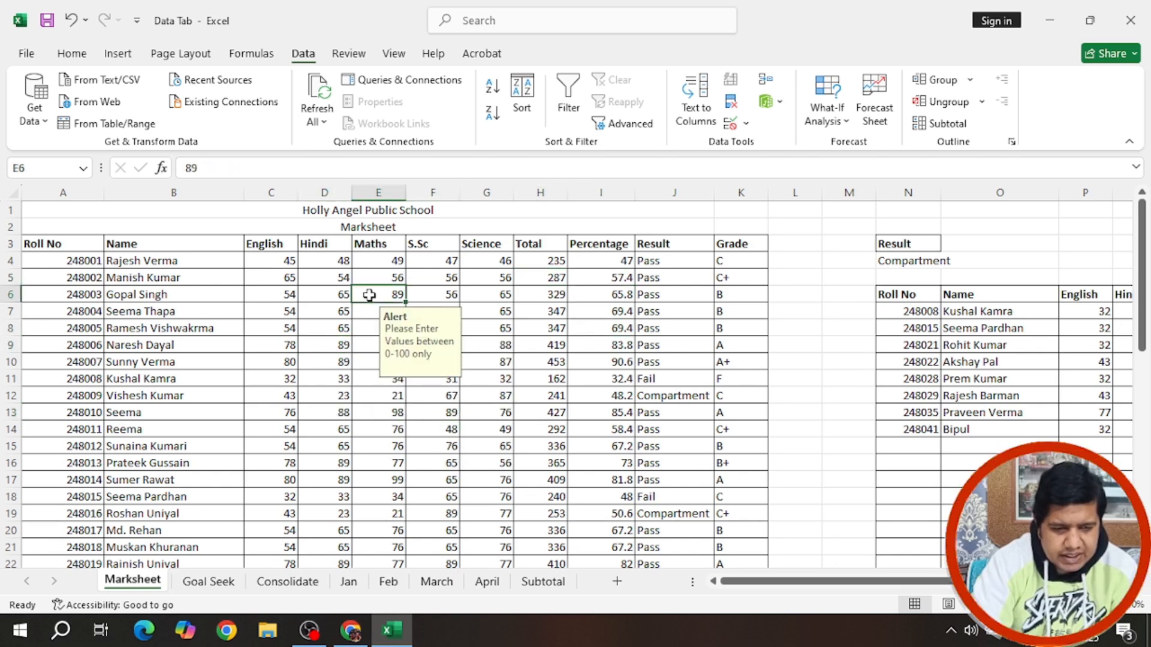
{"action": "left_click", "coordinate": [356, 341]}
{"action": "left_click", "coordinate": [330, 359]}
{"action": "left_click", "coordinate": [401, 361]}
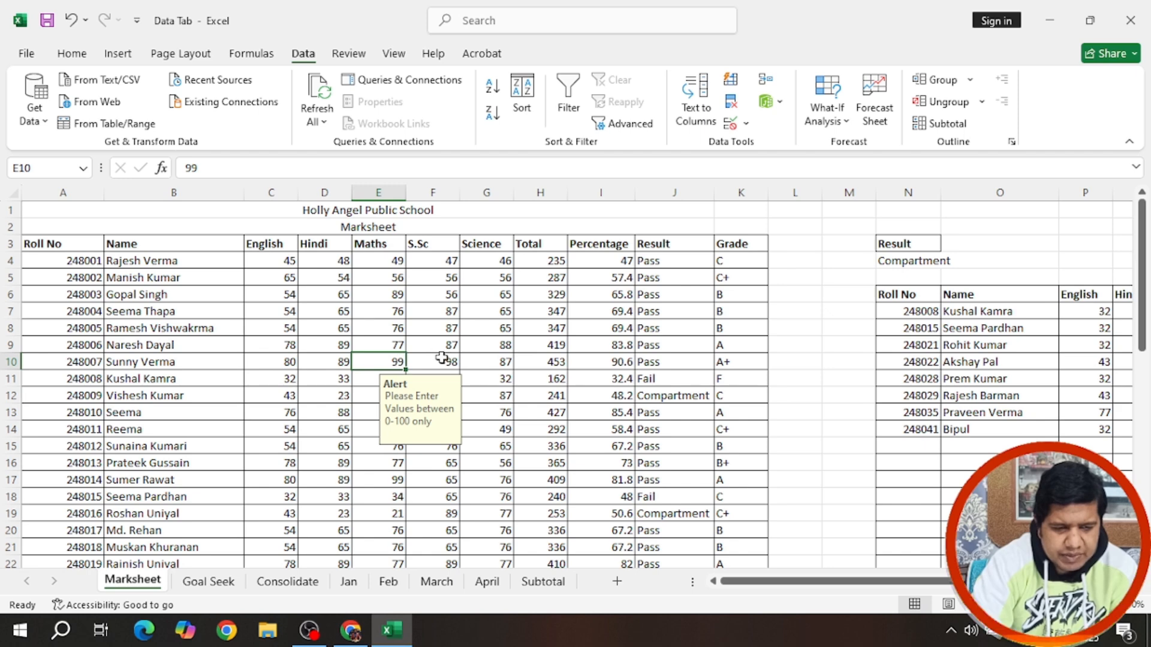
{"action": "left_click", "coordinate": [441, 358]}
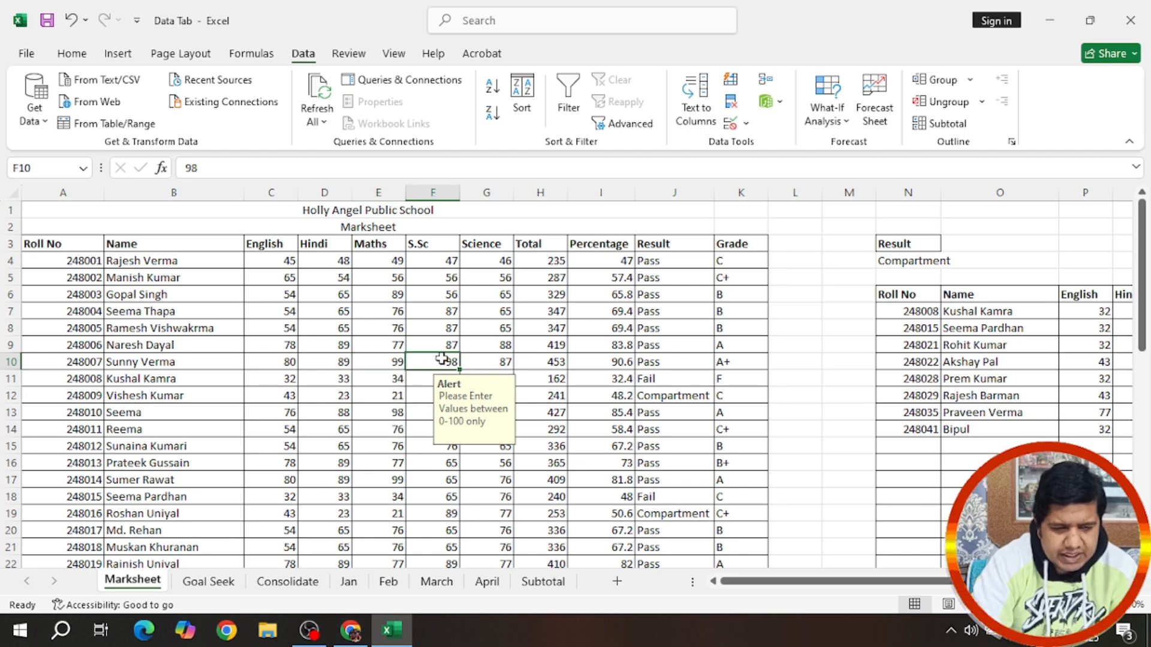
Step: Clear the title and text of the data validation input message for the S.Sc mark in F10
{"action": "left_click", "coordinate": [746, 125]}
{"action": "left_click", "coordinate": [762, 148]}
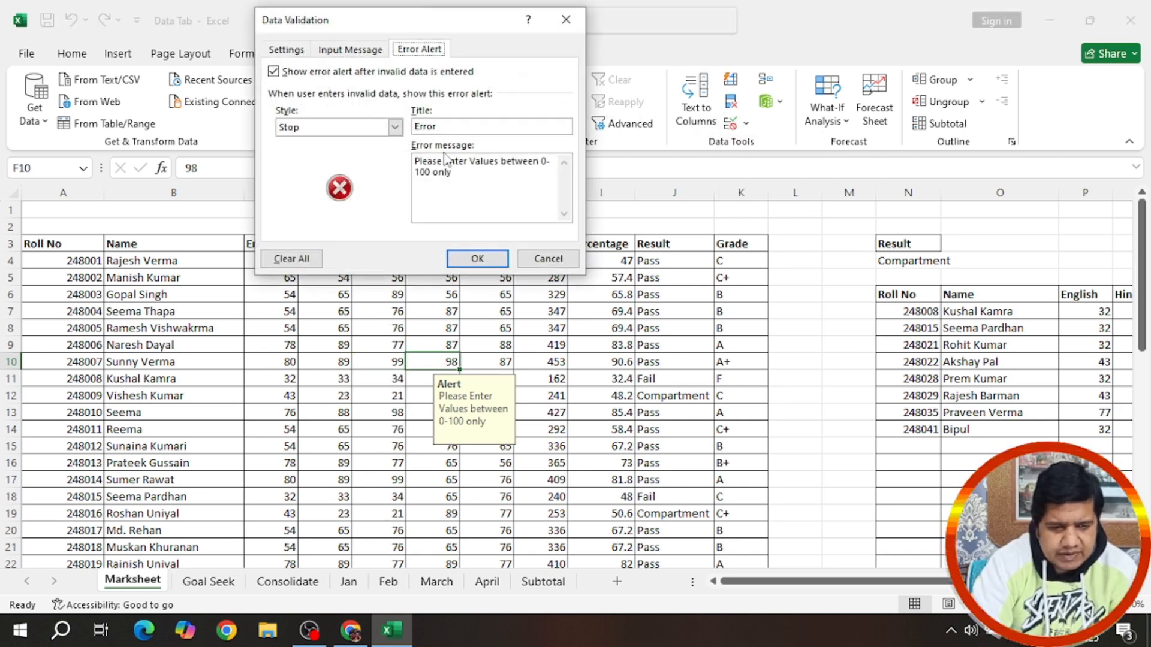
{"action": "left_click", "coordinate": [350, 50]}
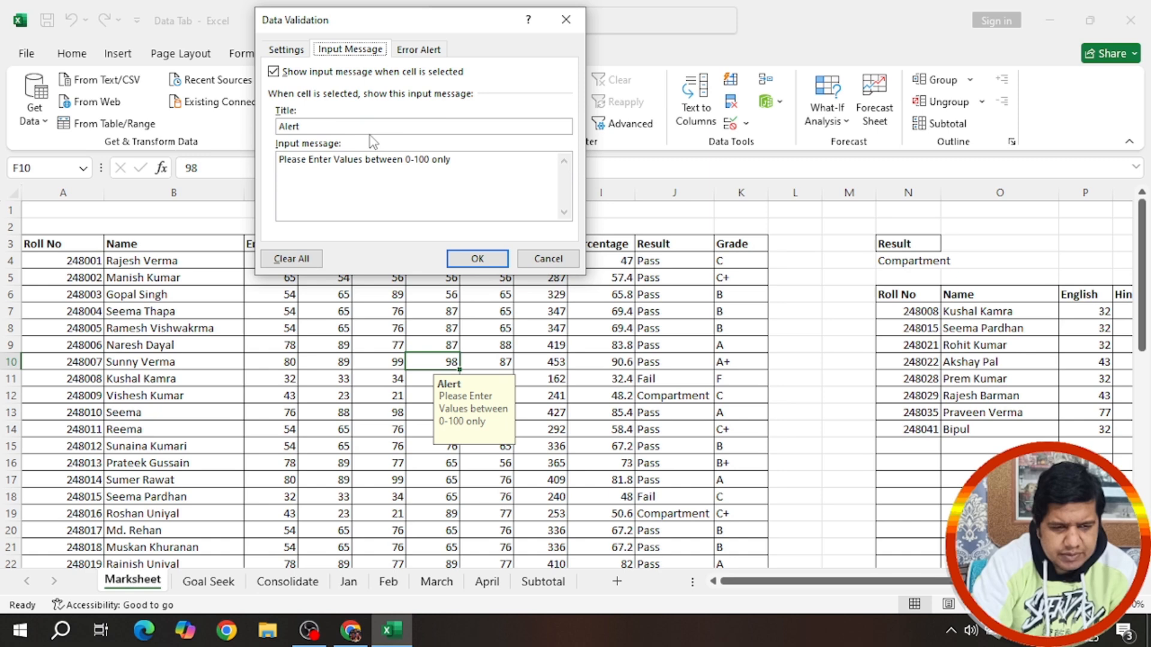
{"action": "double_click", "coordinate": [332, 129]}
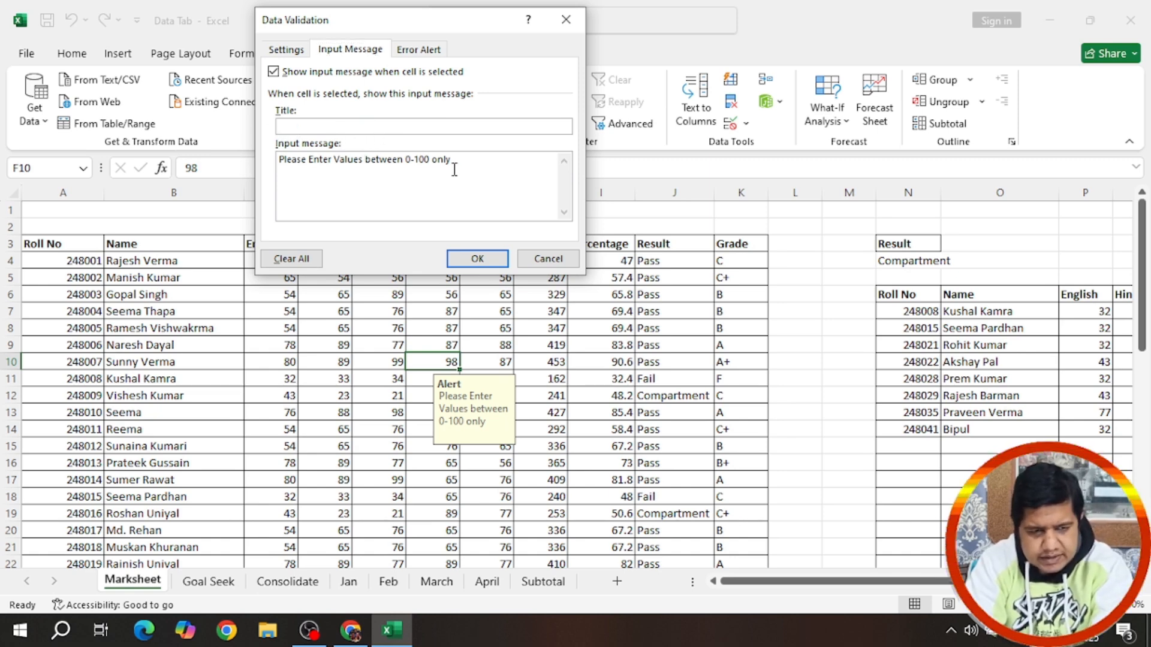
{"action": "mouse_move", "coordinate": [455, 168]}
{"action": "left_mouse_down"}
{"action": "mouse_move", "coordinate": [280, 172]}
{"action": "mouse_move", "coordinate": [279, 162]}
{"action": "mouse_move", "coordinate": [454, 162]}
{"action": "left_mouse_up"}
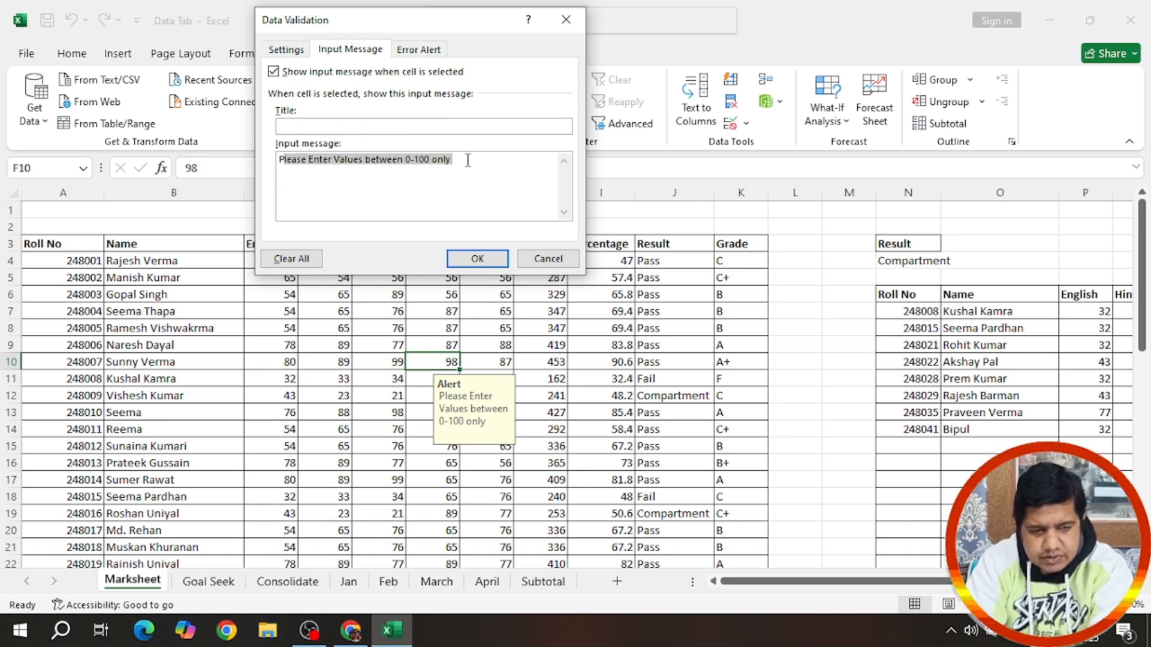
{"action": "key", "text": "BackSpace"}
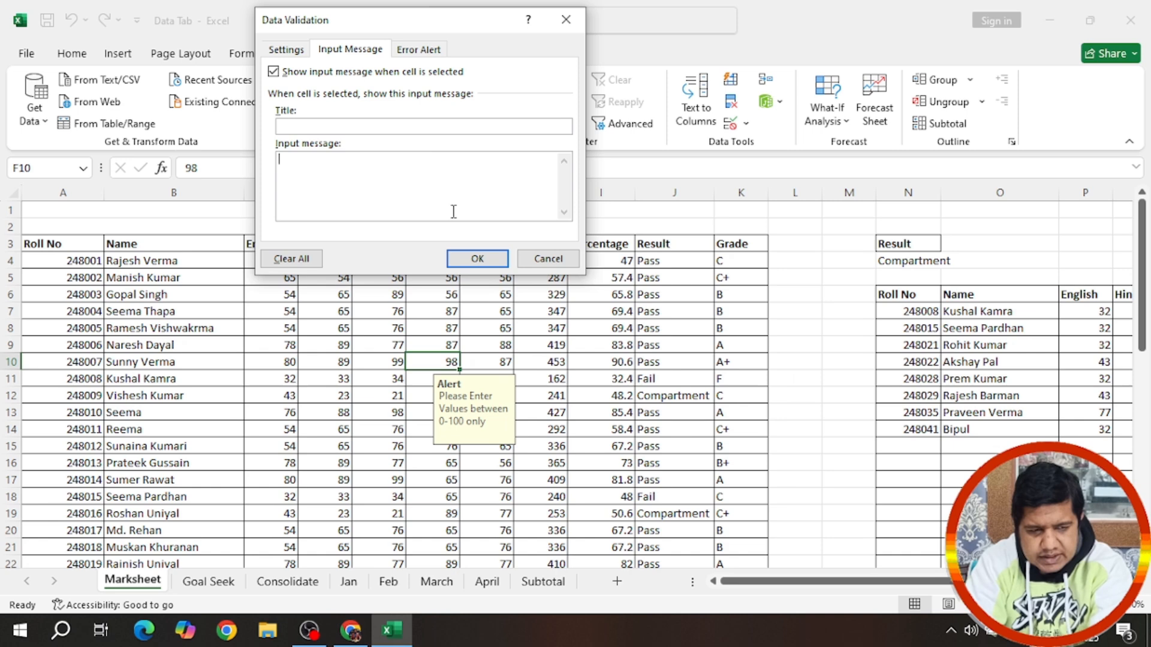
{"action": "left_click", "coordinate": [478, 259]}
Step: Check the input message in E7 and remove it from the data validation of the remaining subject marks
{"action": "left_click", "coordinate": [487, 328]}
{"action": "left_click", "coordinate": [380, 310]}
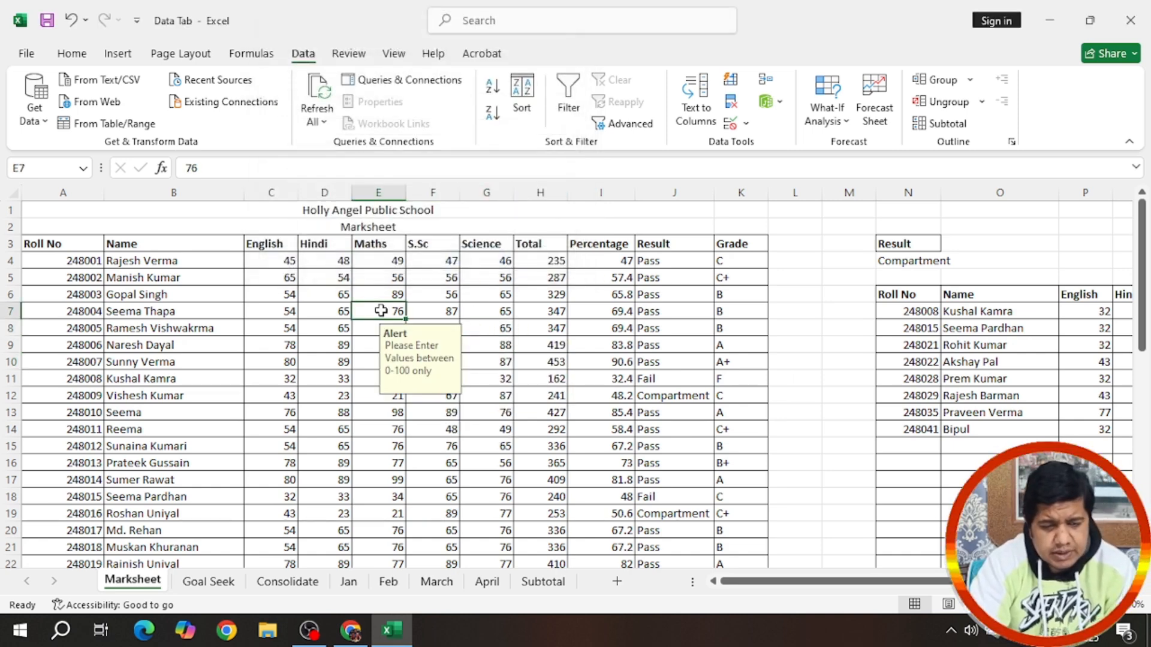
{"action": "left_click", "coordinate": [746, 125]}
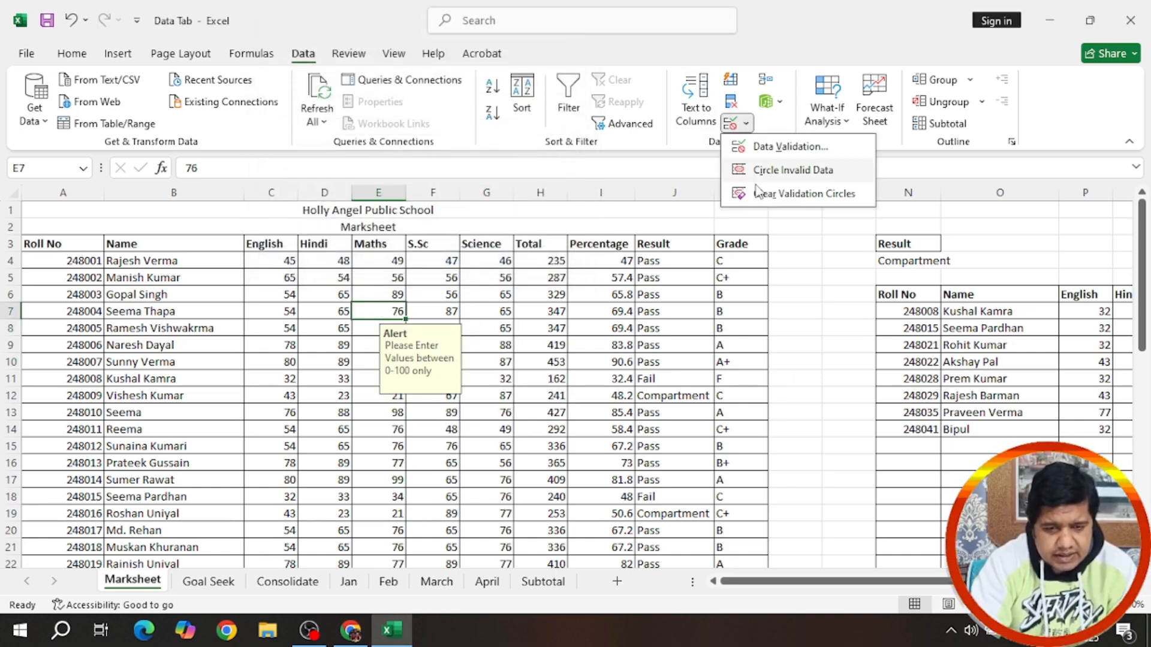
{"action": "left_click", "coordinate": [789, 148]}
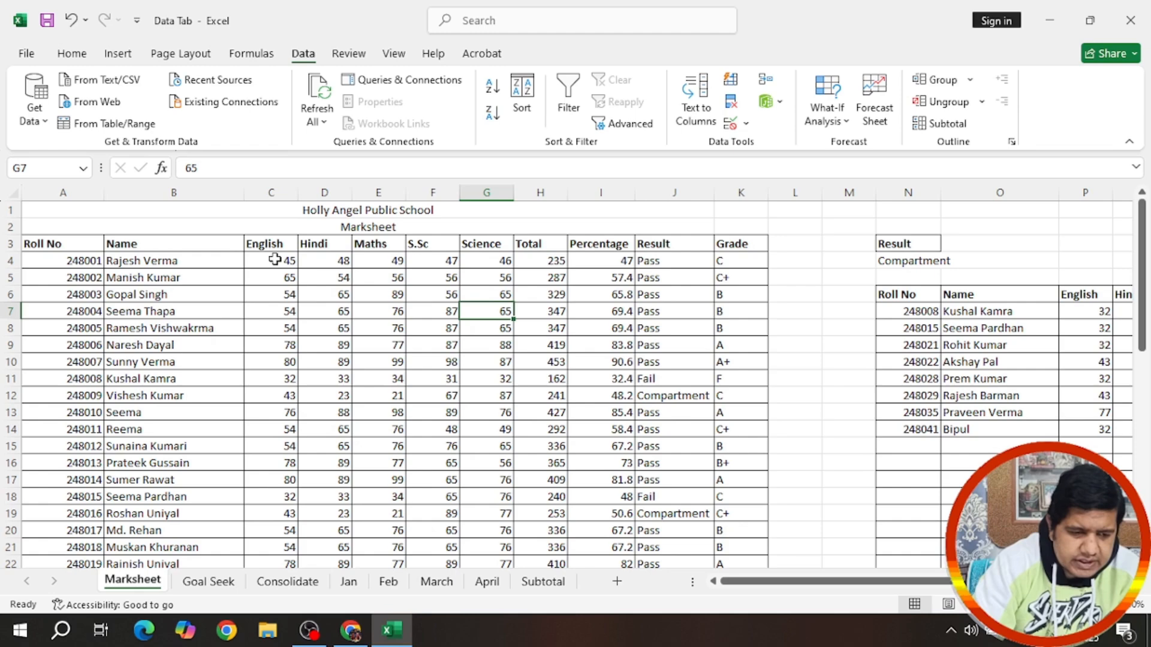
Step: Change the data validation error alert style for the subject marks in C4:G49 to Warning
{"action": "left_click_drag", "start_coordinate": [274, 259], "coordinate": [496, 534]}
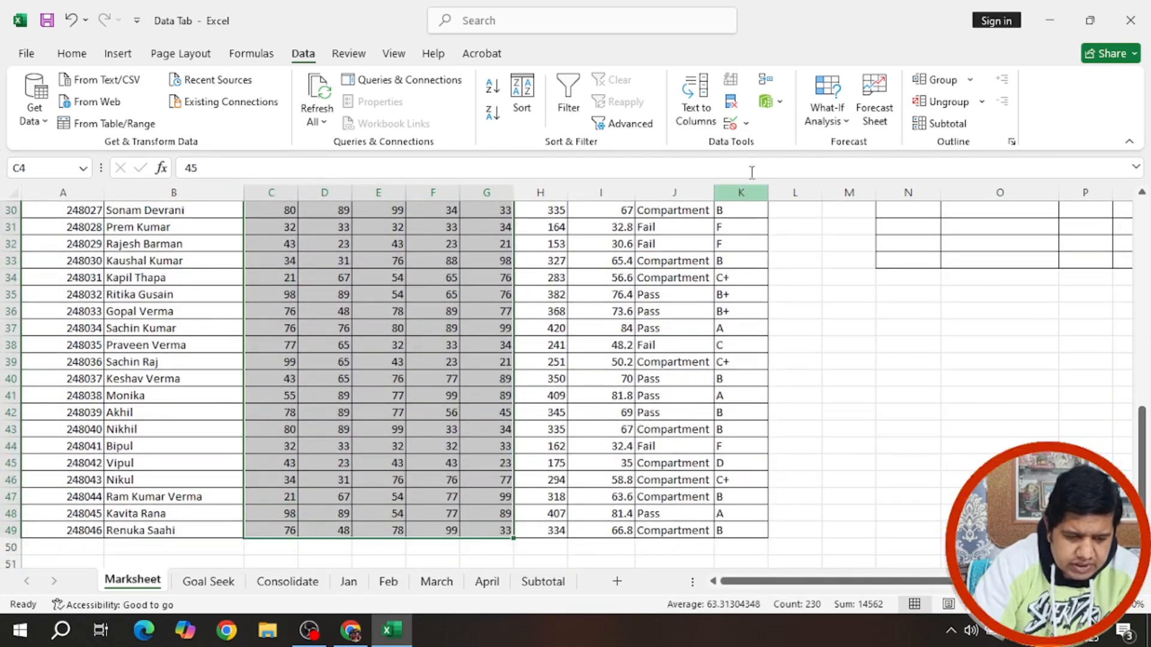
{"action": "left_click", "coordinate": [746, 124]}
{"action": "left_click", "coordinate": [753, 146]}
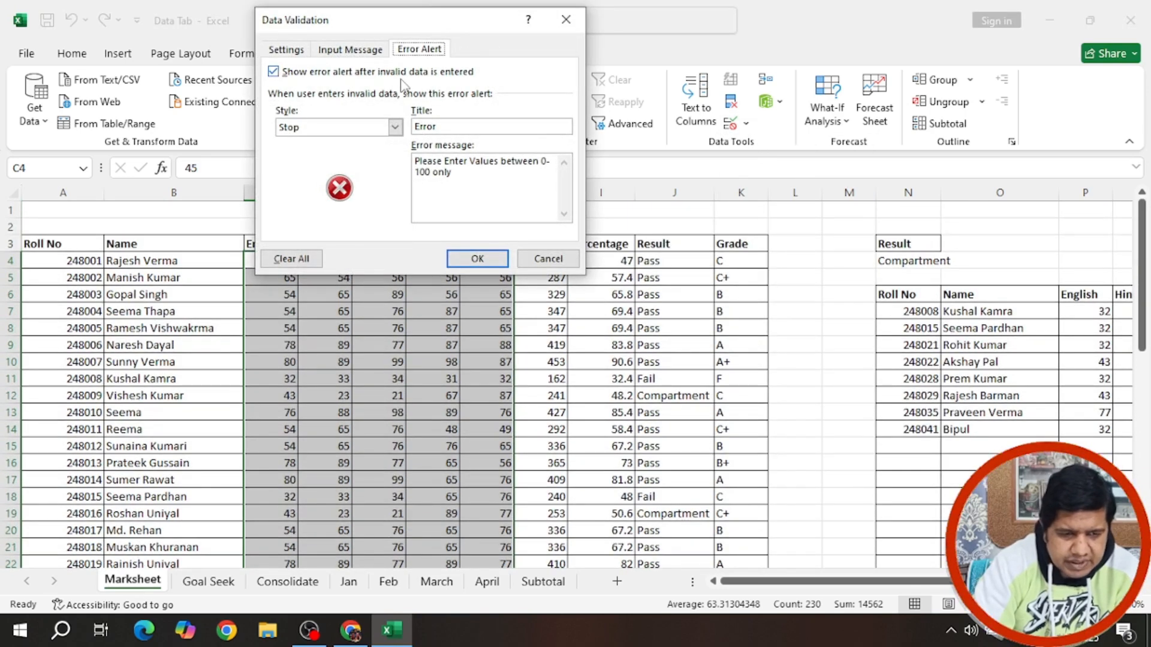
{"action": "left_click", "coordinate": [394, 127]}
{"action": "left_click", "coordinate": [354, 150]}
{"action": "left_click", "coordinate": [394, 127]}
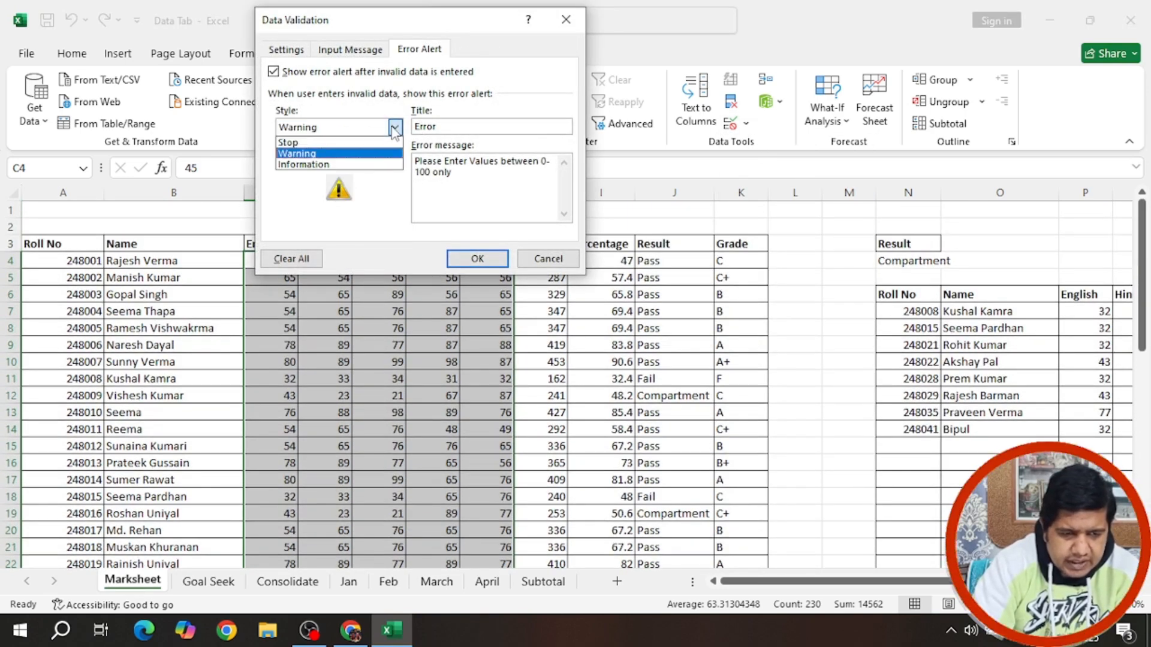
{"action": "left_click", "coordinate": [363, 165]}
{"action": "left_click", "coordinate": [394, 128]}
{"action": "left_click", "coordinate": [339, 155]}
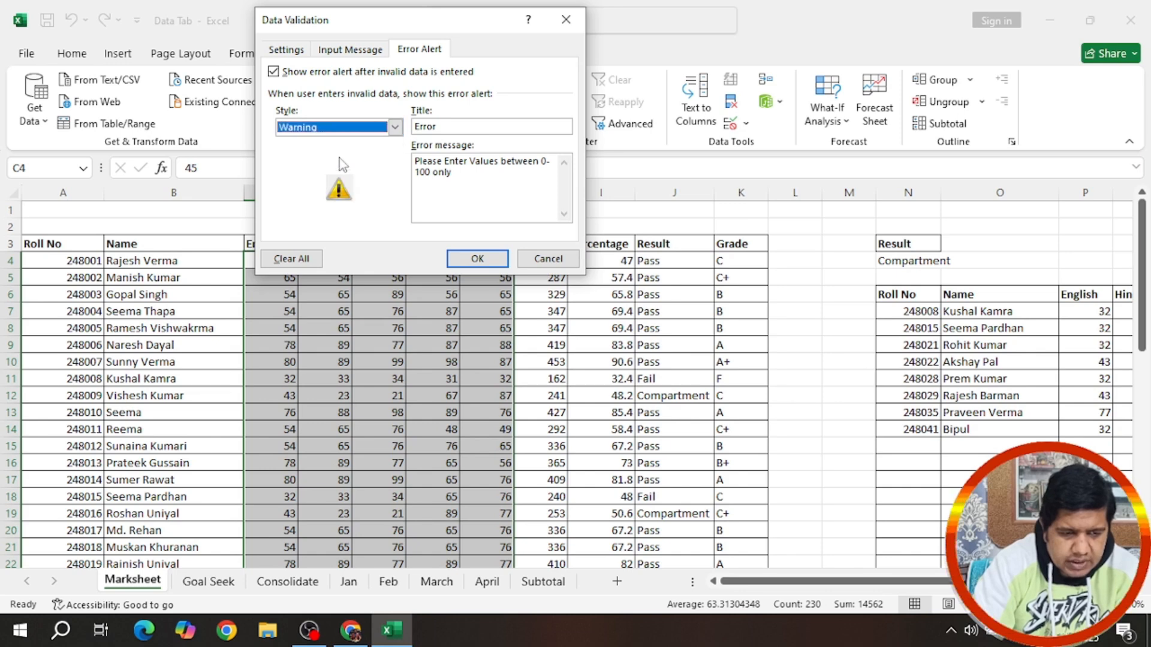
{"action": "left_click", "coordinate": [477, 259]}
Step: Test the Warning alert by entering 123 as the S.Sc mark in F5 and accepting the out-of-range value
{"action": "left_click", "coordinate": [432, 280]}
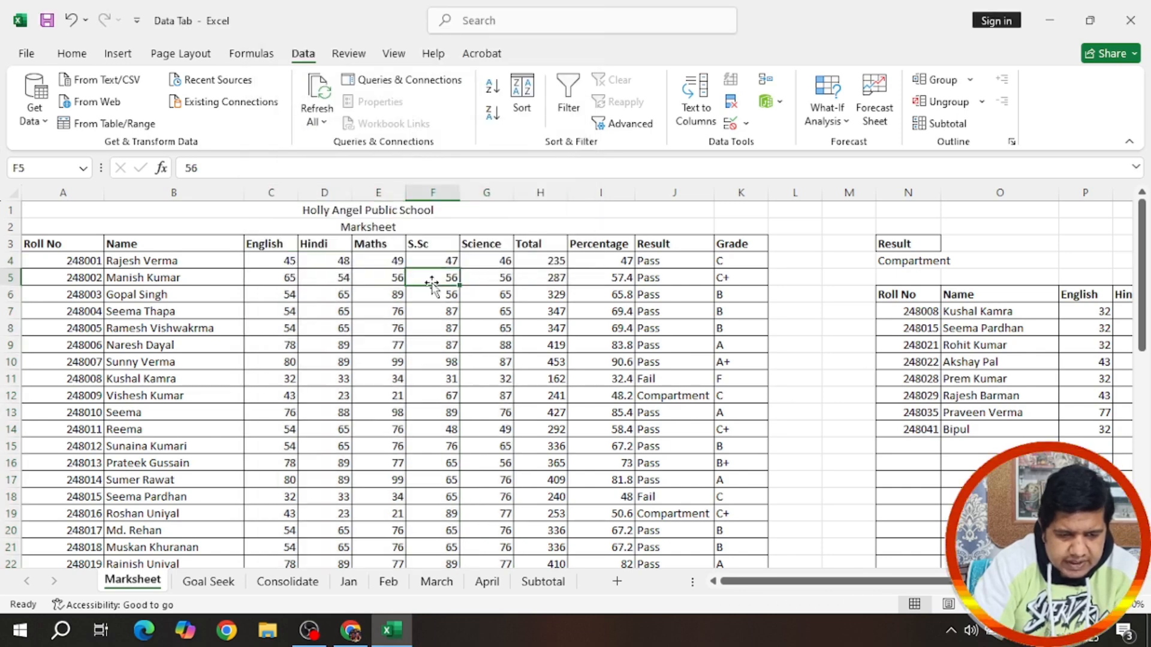
{"action": "type", "text": "12"}
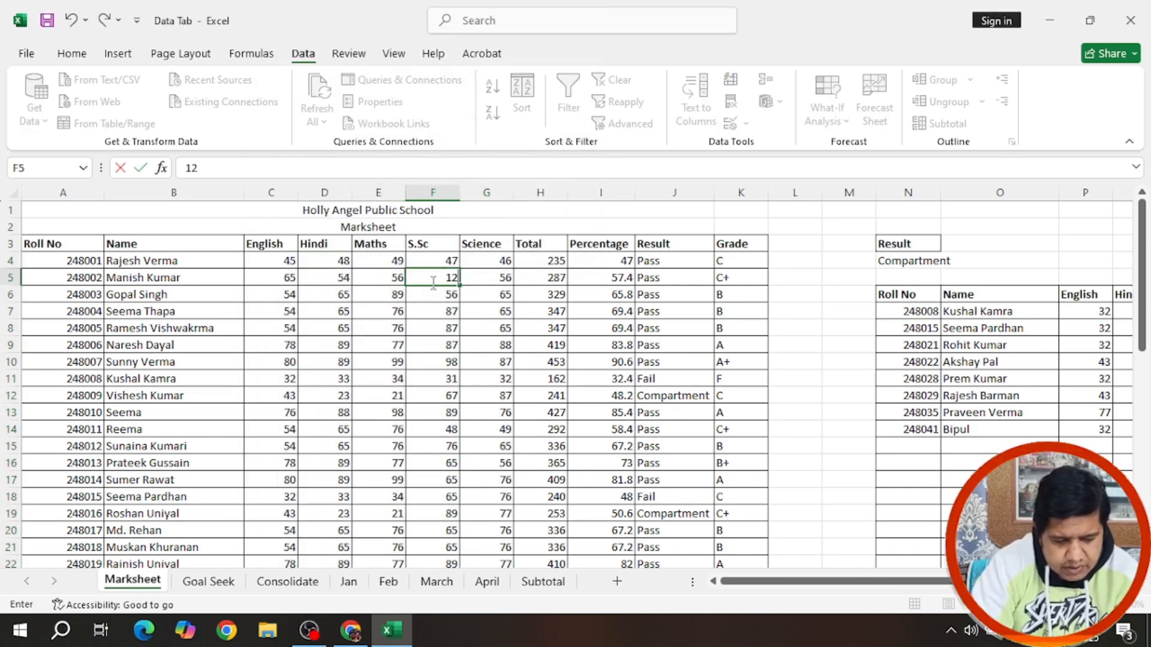
{"action": "type", "text": "3"}
{"action": "key", "text": "Return"}
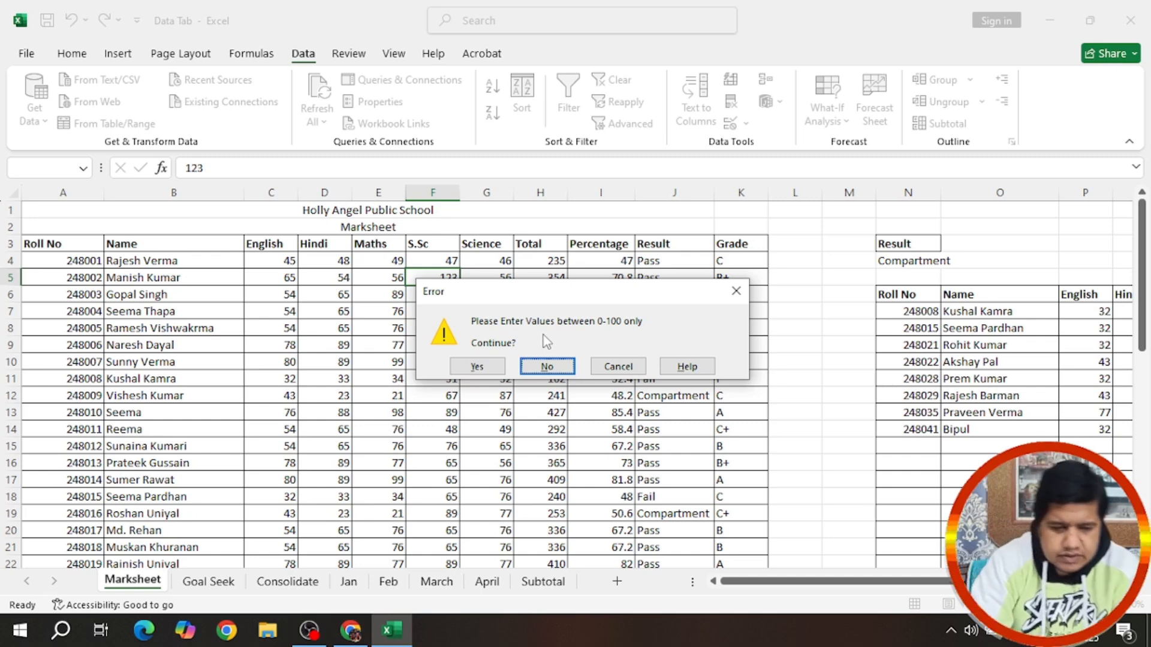
{"action": "left_click", "coordinate": [475, 368]}
{"action": "left_click", "coordinate": [442, 280]}
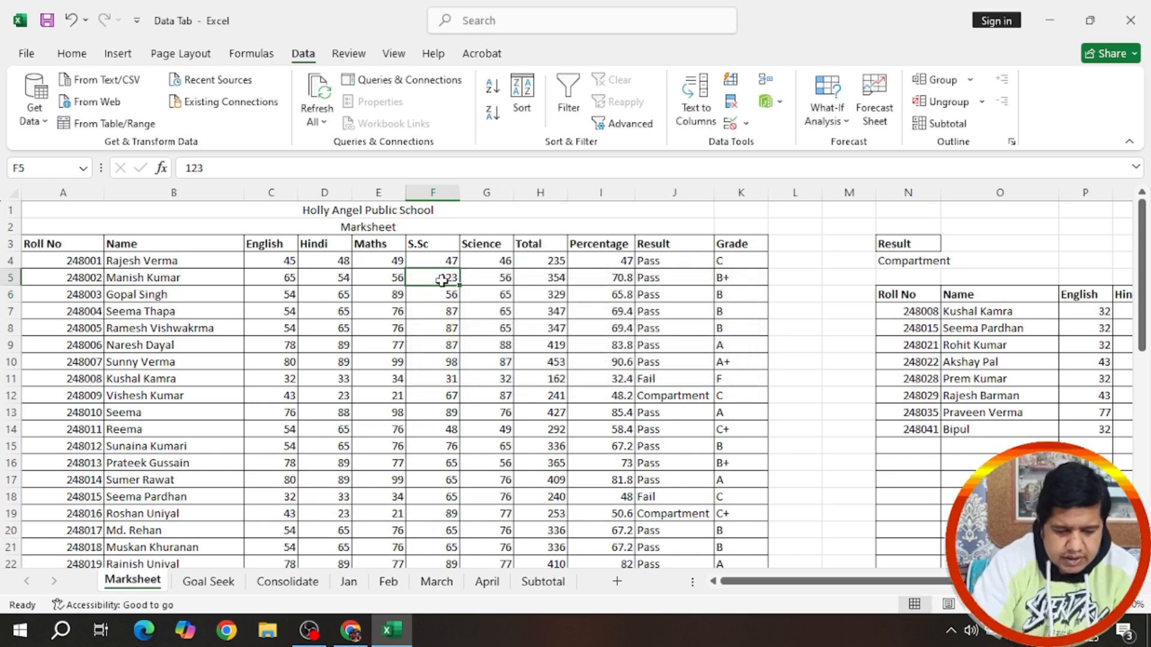
Step: Change the data validation error alert style for the subject marks in C4:G49 to Information
{"action": "left_click_drag", "start_coordinate": [290, 263], "coordinate": [487, 279]}
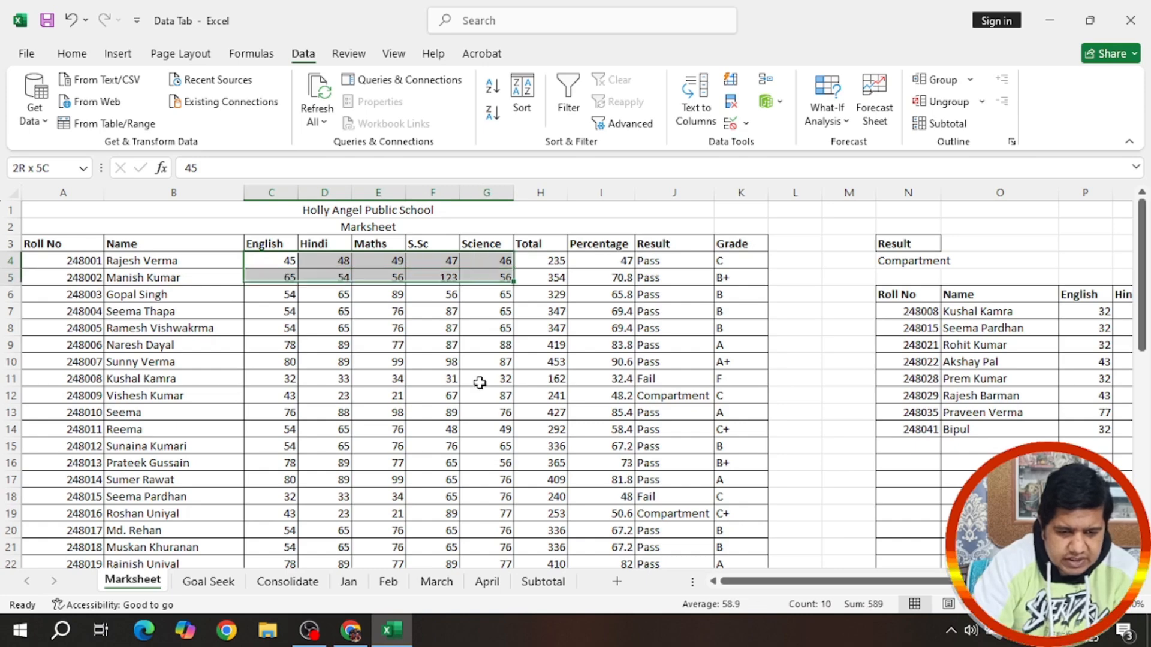
{"action": "left_click_drag", "start_coordinate": [480, 383], "coordinate": [488, 528]}
{"action": "left_click", "coordinate": [744, 124]}
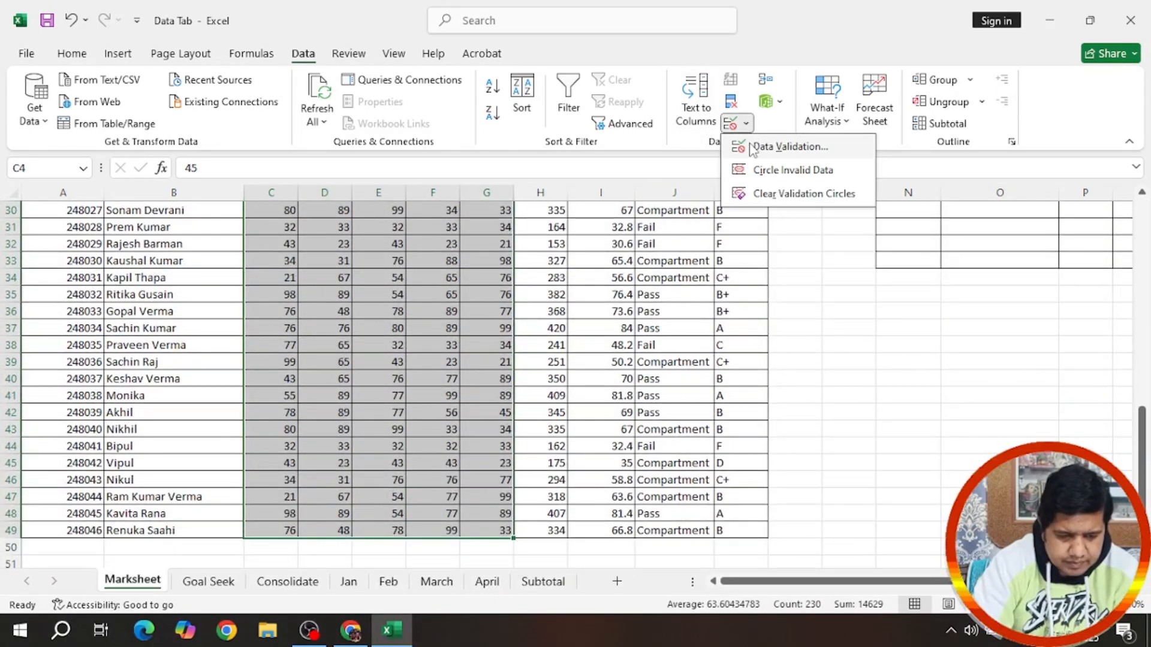
{"action": "left_click", "coordinate": [753, 147]}
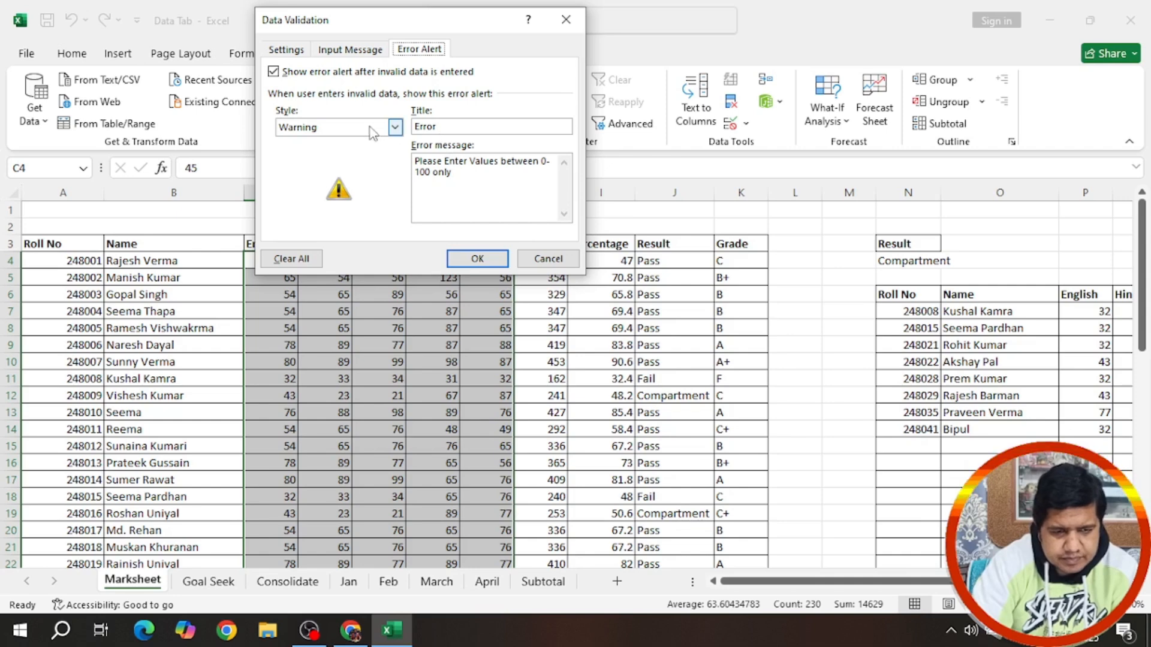
{"action": "left_click", "coordinate": [395, 127]}
{"action": "left_click", "coordinate": [302, 167]}
{"action": "left_click", "coordinate": [478, 259]}
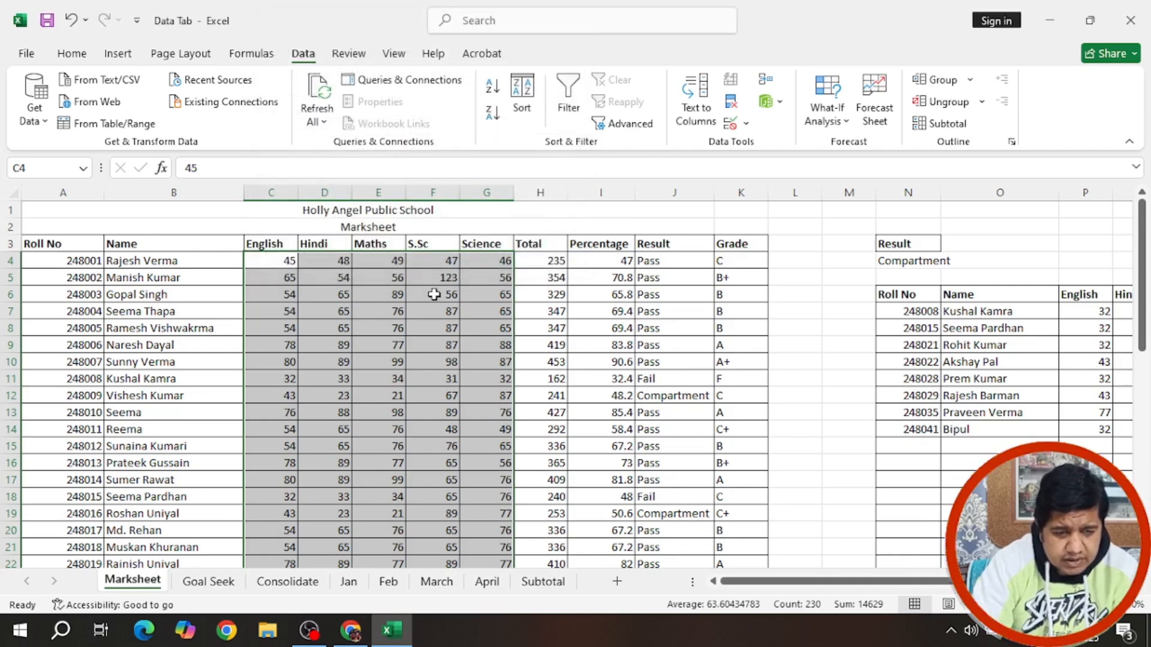
Step: Test the Information alert by entering 43543 as the Maths mark in E6 and accepting the value
{"action": "left_click", "coordinate": [398, 294]}
{"action": "type", "text": "43"}
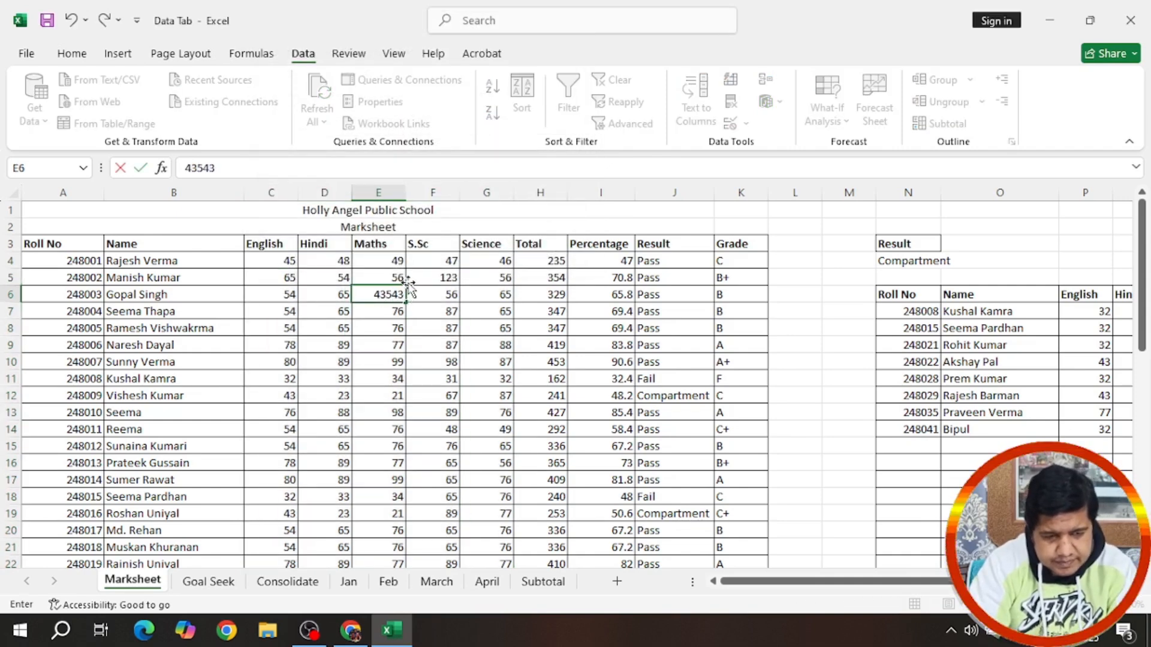
{"action": "type", "text": "543"}
{"action": "key", "text": "Return"}
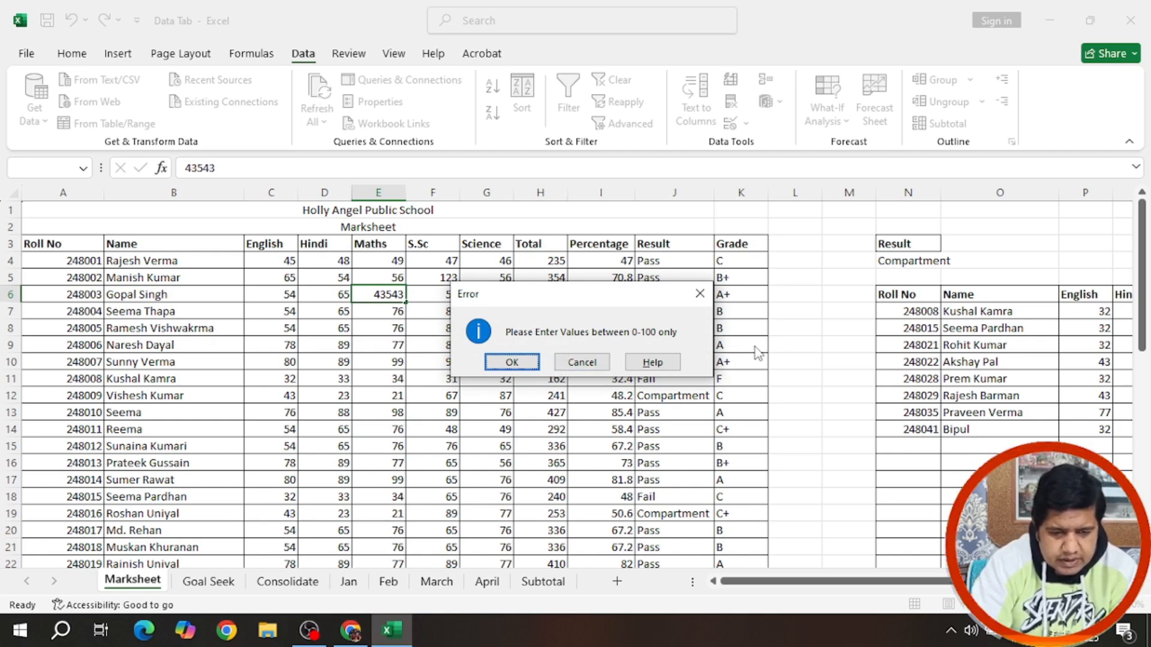
{"action": "left_click", "coordinate": [512, 362]}
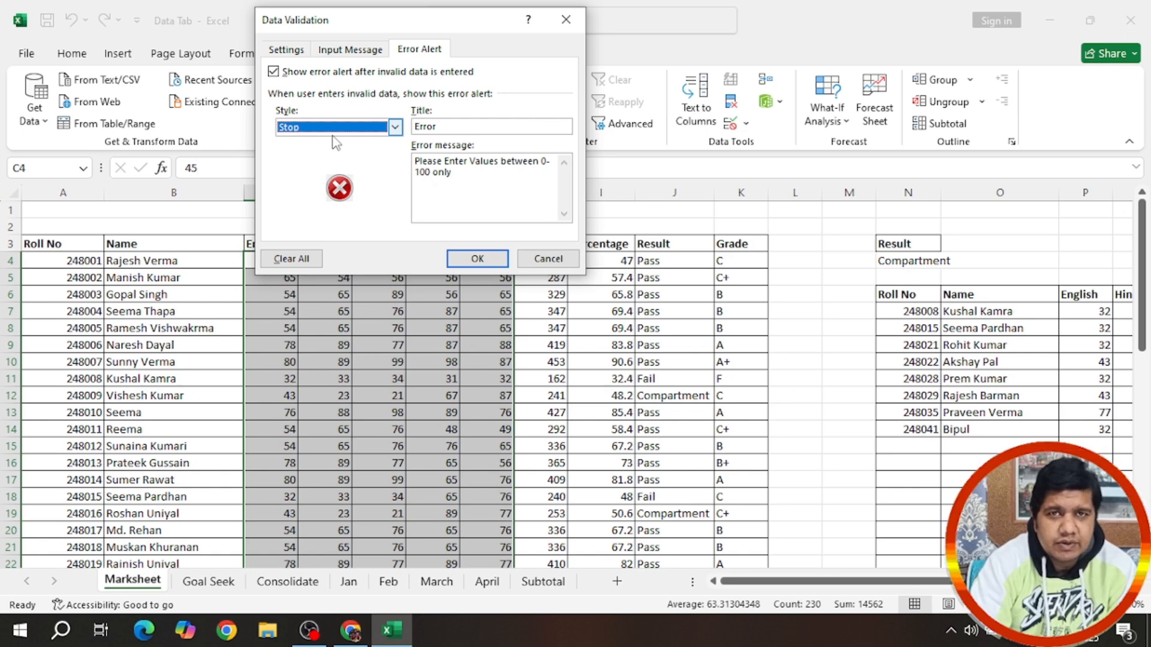
Step: Compare the Warning and Information error alert styles for C4:G49, and apply the Stop style
{"action": "left_click", "coordinate": [333, 128]}
{"action": "left_click", "coordinate": [333, 149]}
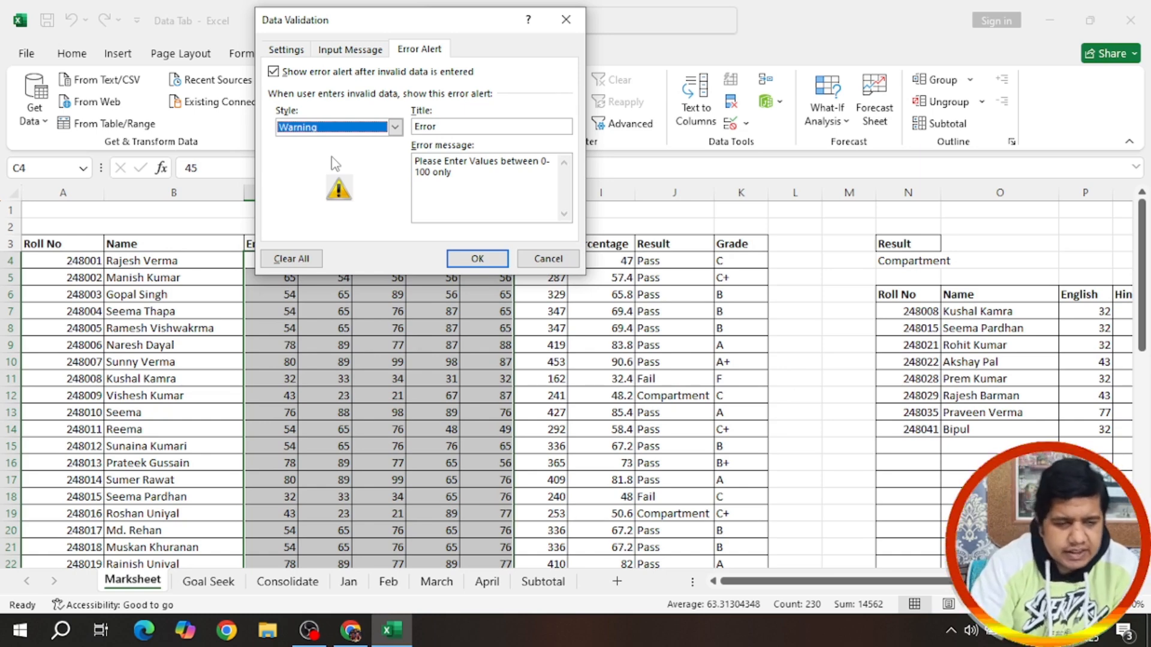
{"action": "left_click", "coordinate": [395, 127]}
{"action": "left_click", "coordinate": [333, 159]}
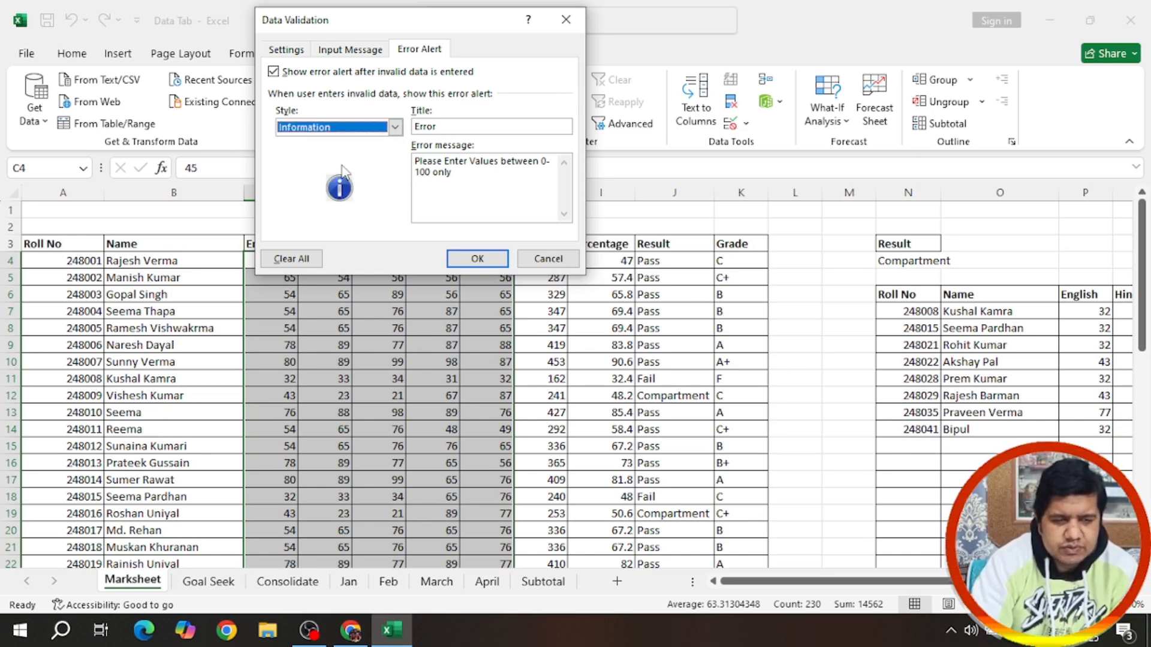
{"action": "left_click", "coordinate": [361, 128]}
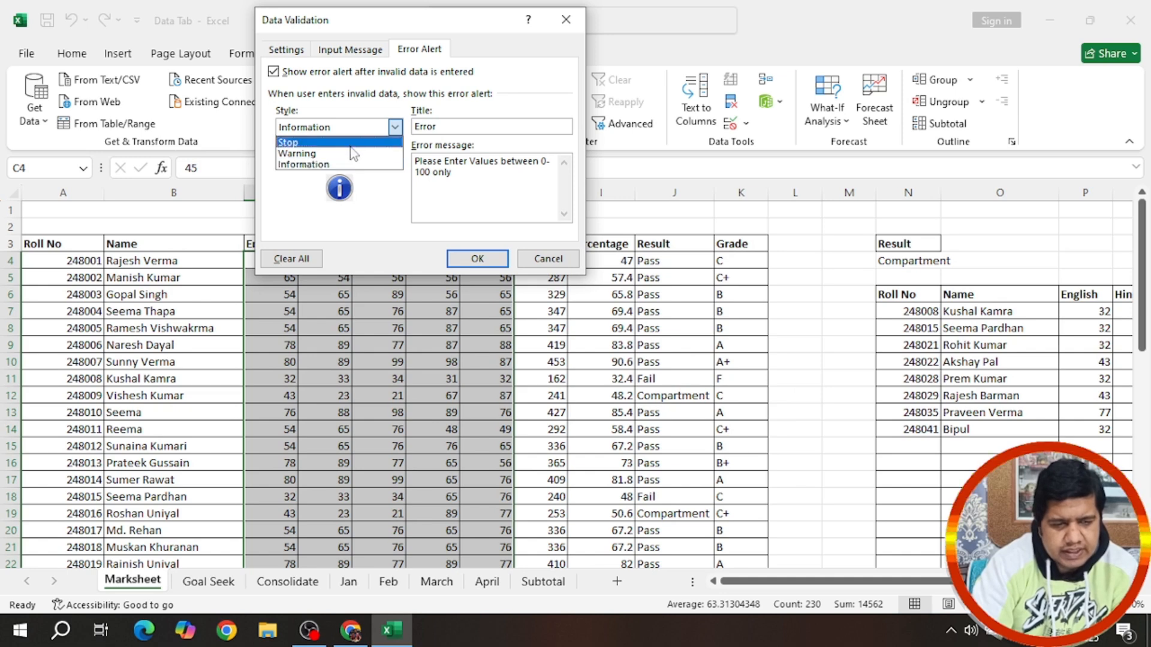
{"action": "left_click", "coordinate": [353, 154]}
{"action": "left_click", "coordinate": [361, 128]}
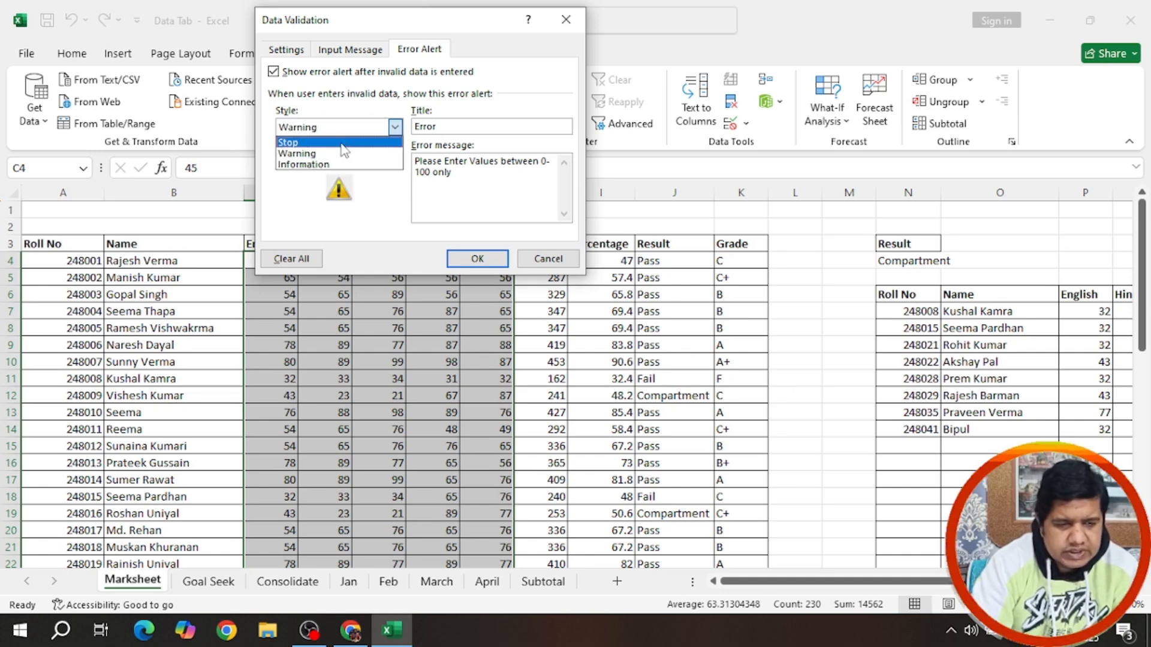
{"action": "left_click", "coordinate": [335, 143]}
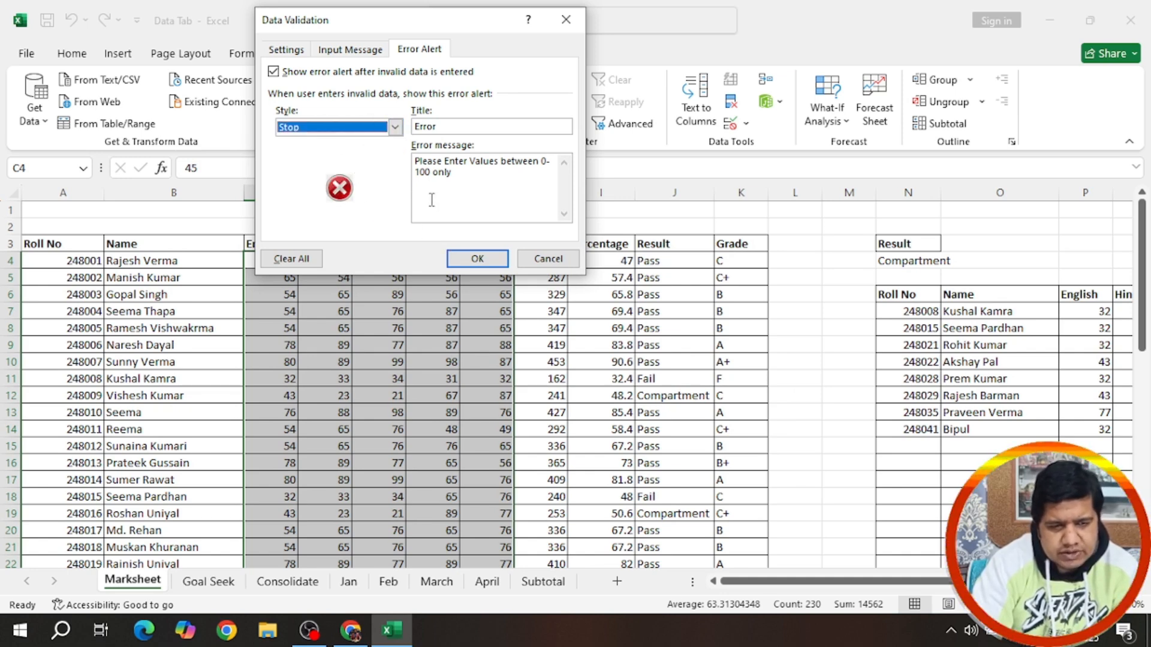
{"action": "left_click", "coordinate": [474, 259]}
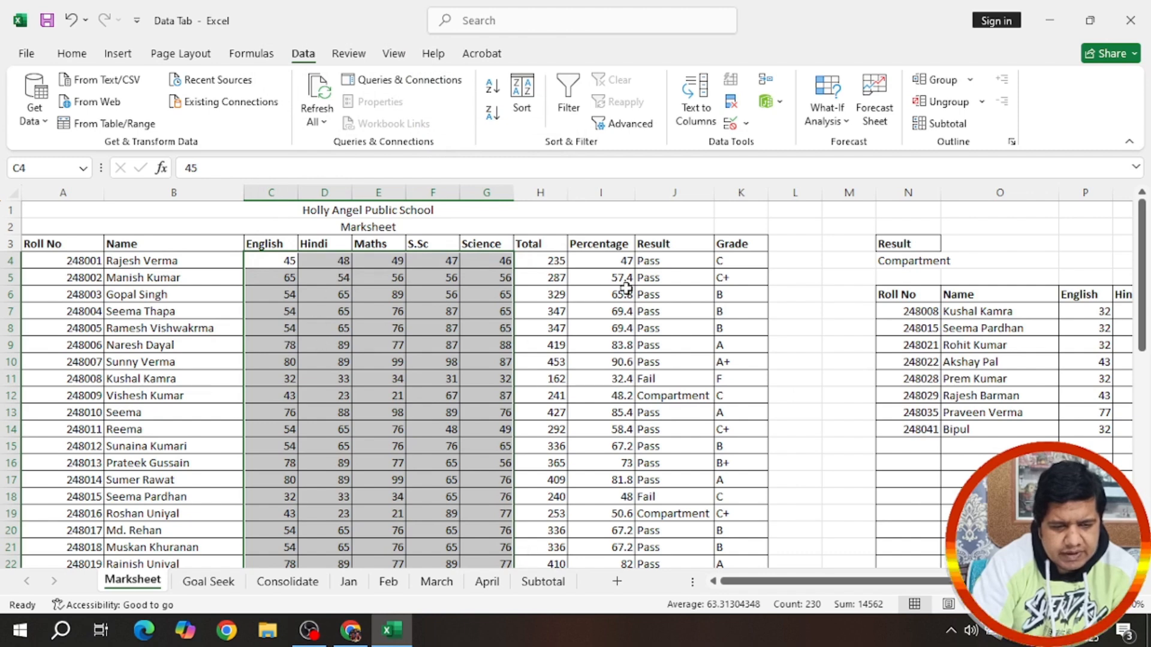
Step: Set the error alert style in the data validation of the subject marks C4:G49 to Information
{"action": "left_click", "coordinate": [746, 123]}
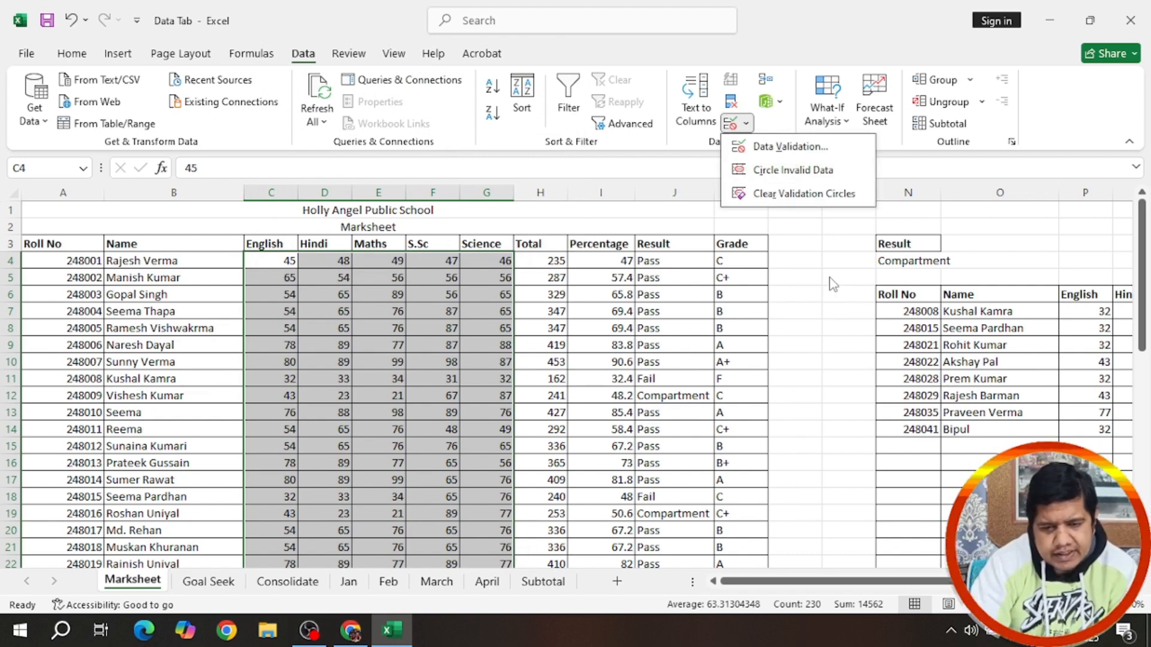
{"action": "left_click", "coordinate": [818, 263]}
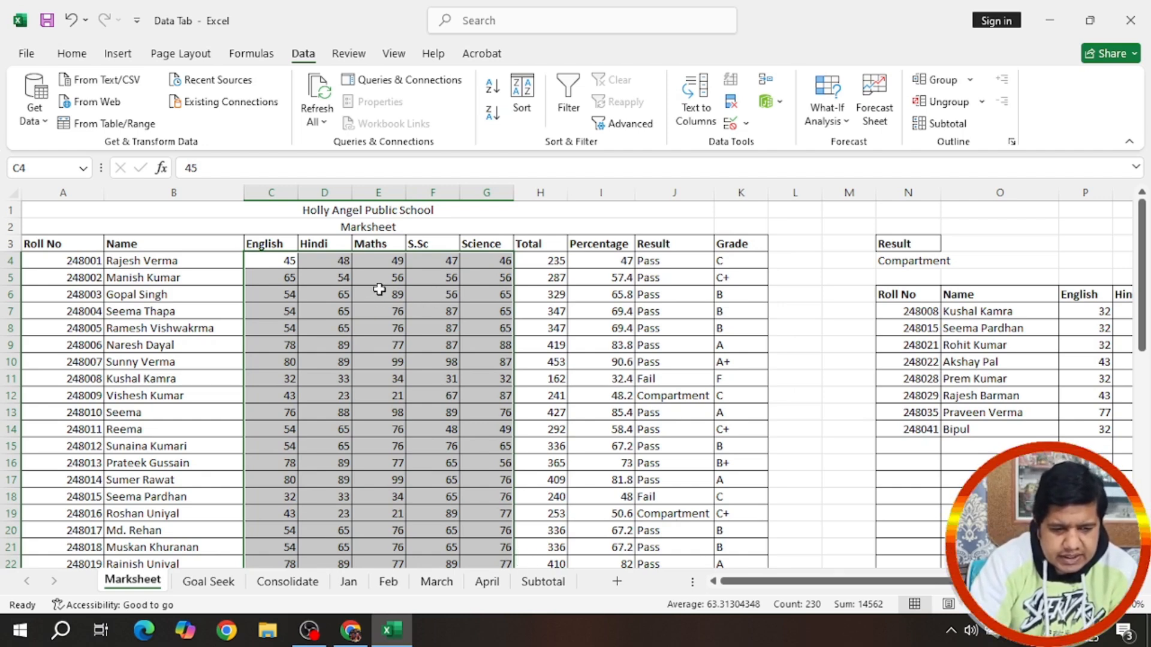
{"action": "left_click", "coordinate": [746, 123]}
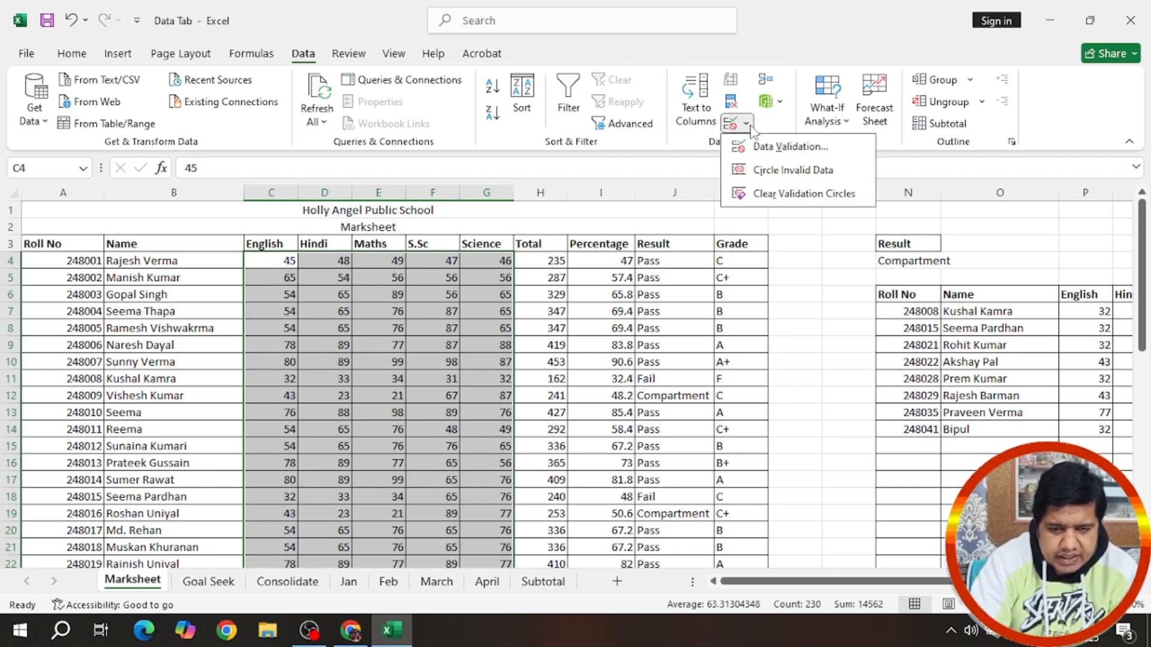
{"action": "left_click", "coordinate": [785, 150]}
{"action": "left_click", "coordinate": [345, 129]}
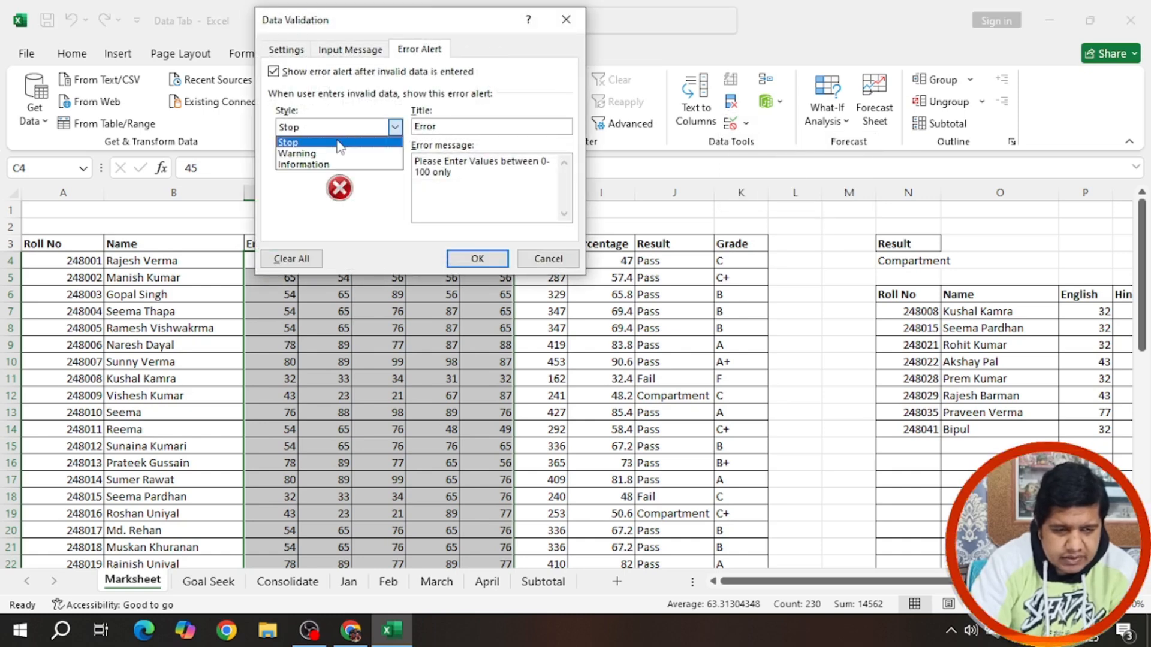
{"action": "left_click", "coordinate": [302, 164]}
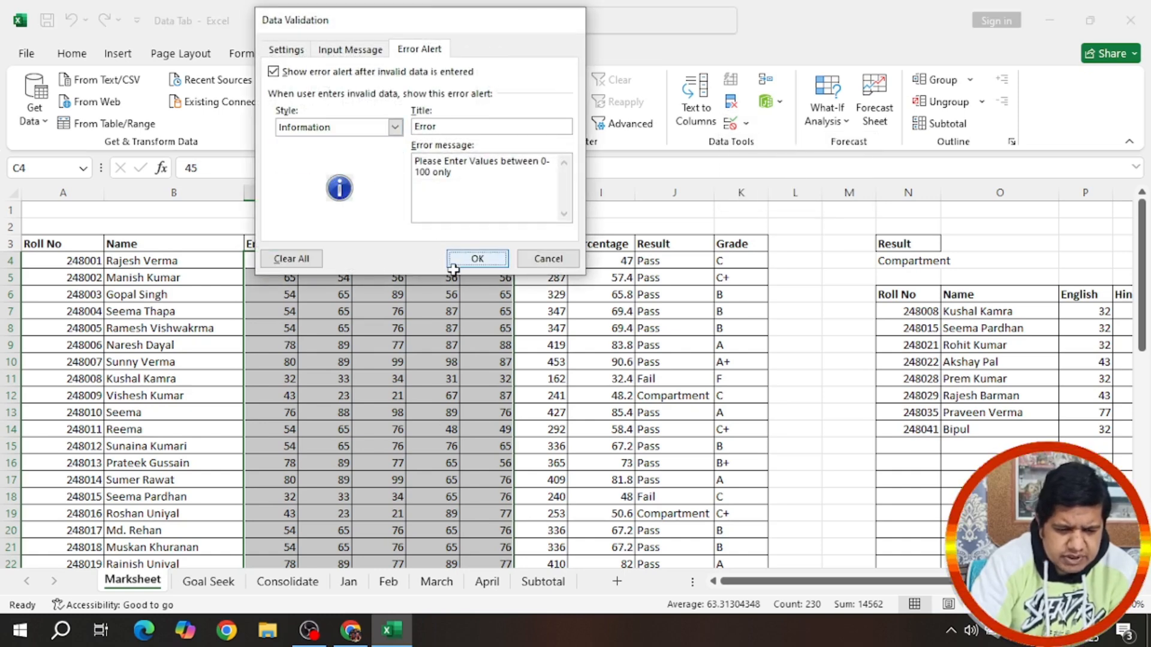
{"action": "left_click", "coordinate": [477, 258]}
Step: Enter the text "rewr" as the Maths mark in E10 to test the validation alert
{"action": "left_click", "coordinate": [396, 362]}
{"action": "type", "text": "rewr"}
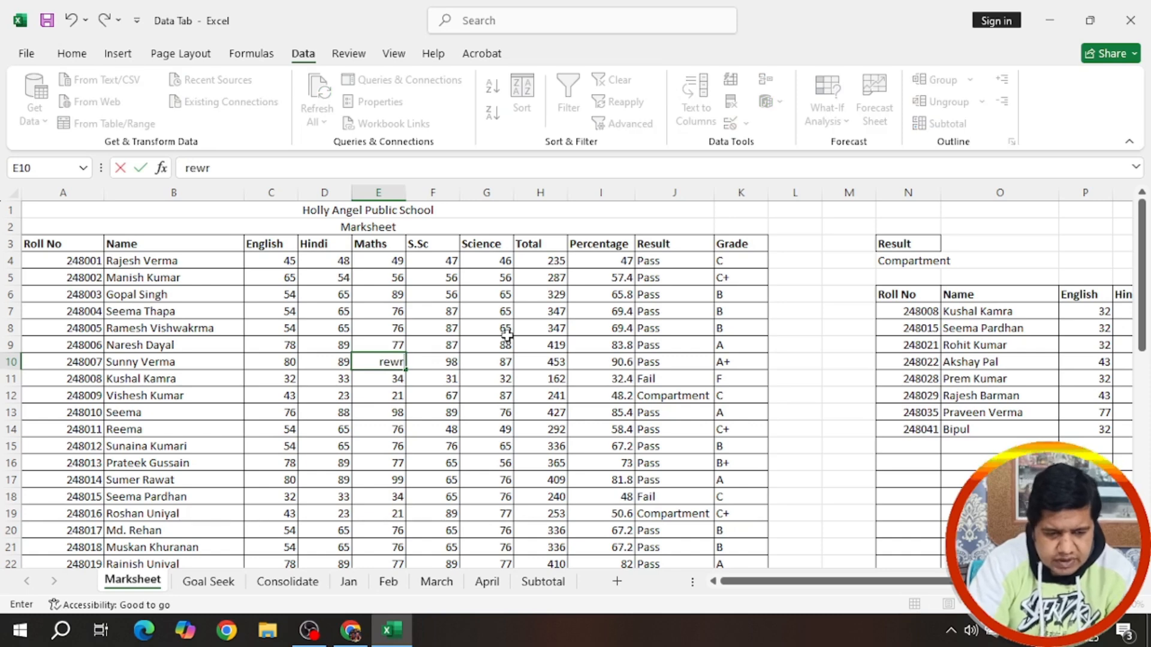
Step: Enter the out-of-rule Maths marks rewr in cell E10 and 3343 in cell E14, keeping both entries
{"action": "key", "text": "Return"}
{"action": "key", "text": "Return"}
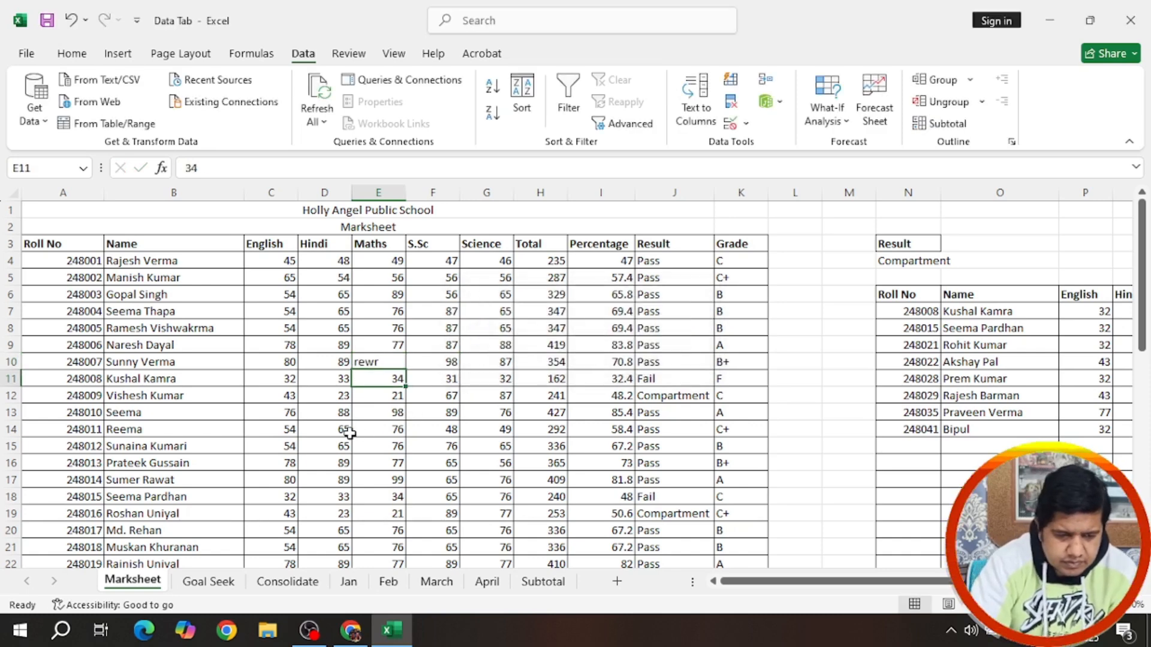
{"action": "left_click", "coordinate": [345, 429]}
{"action": "left_click", "coordinate": [388, 432]}
{"action": "type", "text": "3343"}
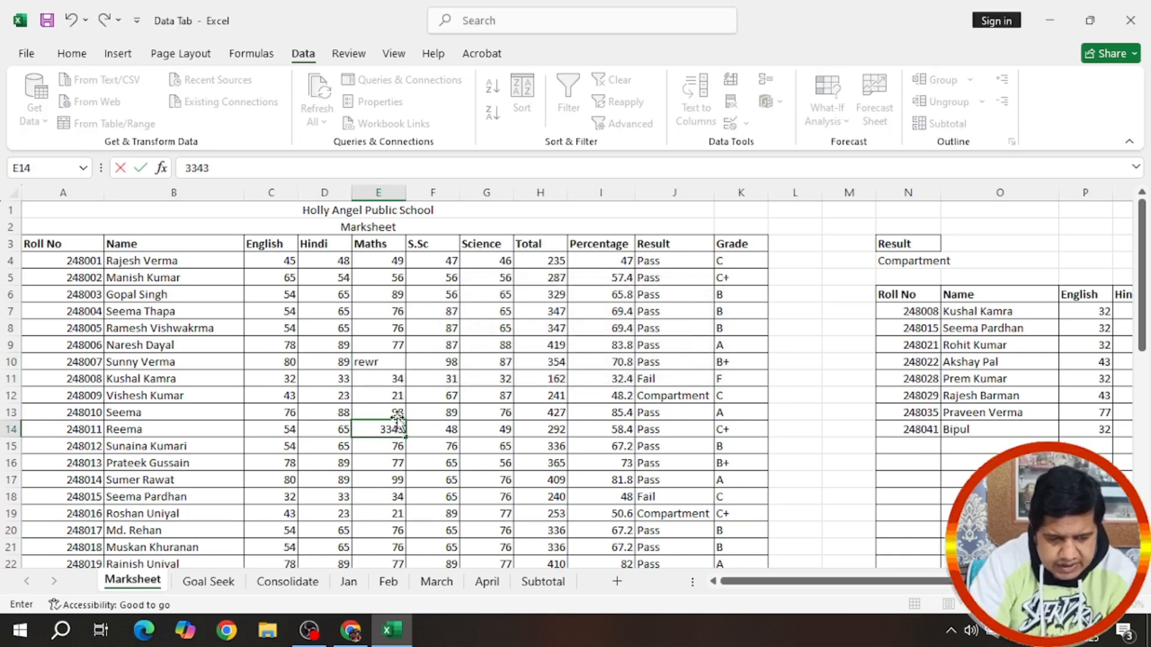
{"action": "key", "text": "Return"}
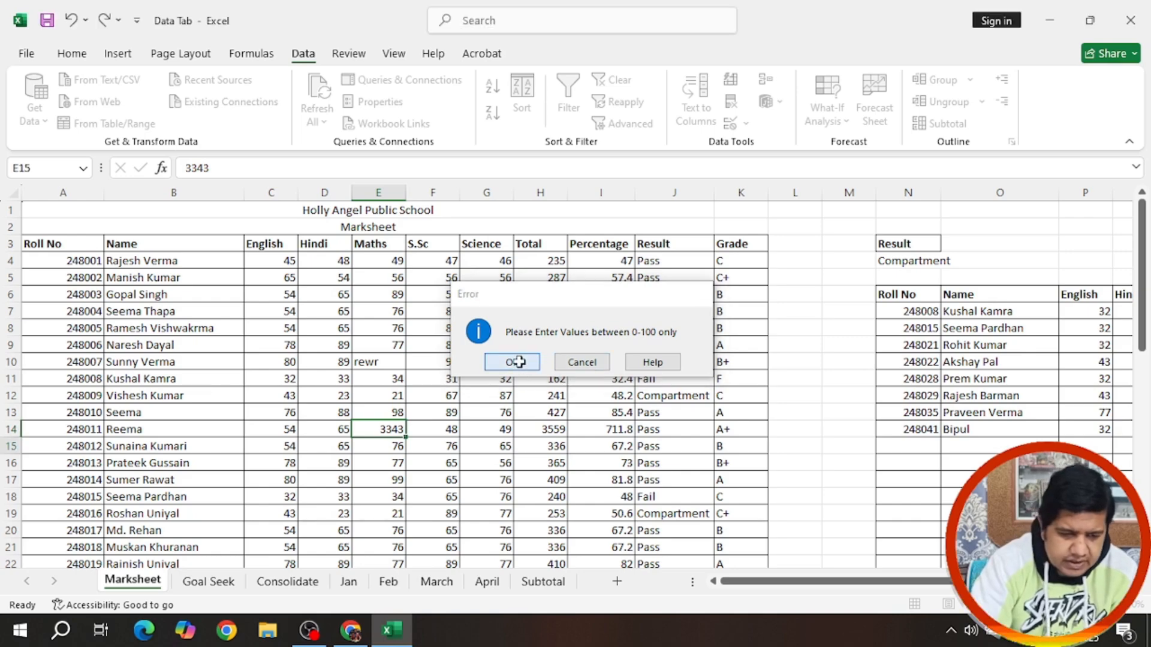
{"action": "left_click", "coordinate": [513, 361]}
Step: Enter the out-of-range mark 123 in Maths cell E25 and S.Sc cell F29, keeping both entries
{"action": "scroll", "coordinate": [408, 418], "scroll_direction": "down", "scroll_amount": 4}
{"action": "left_click", "coordinate": [404, 417]}
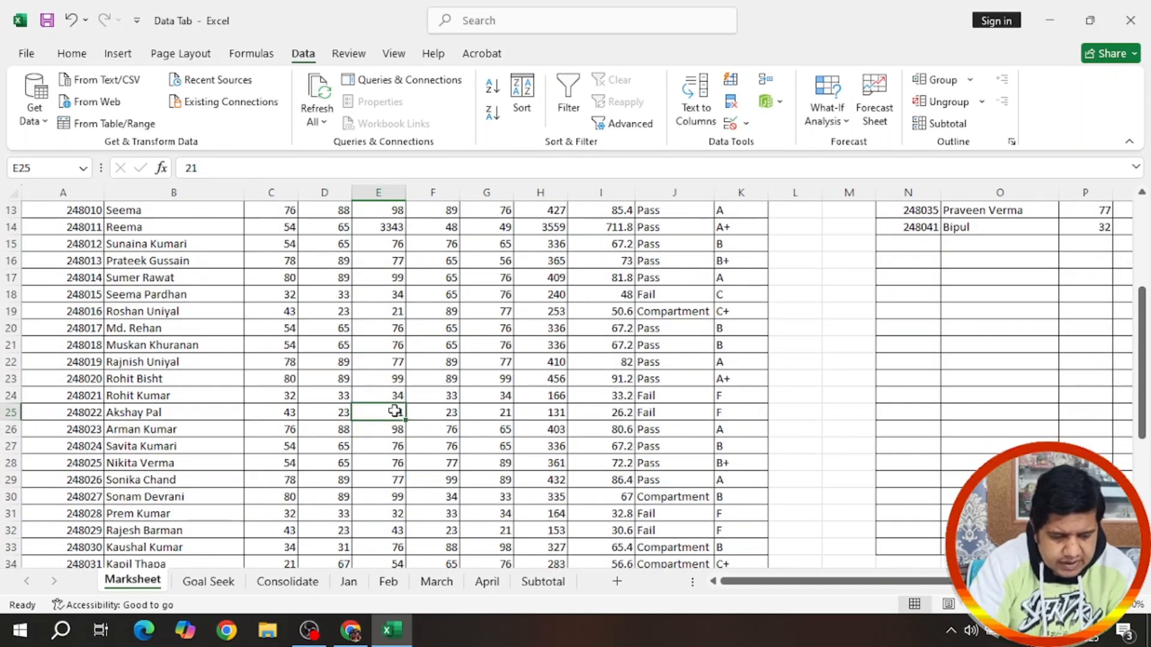
{"action": "type", "text": "123"}
{"action": "key", "text": "Return"}
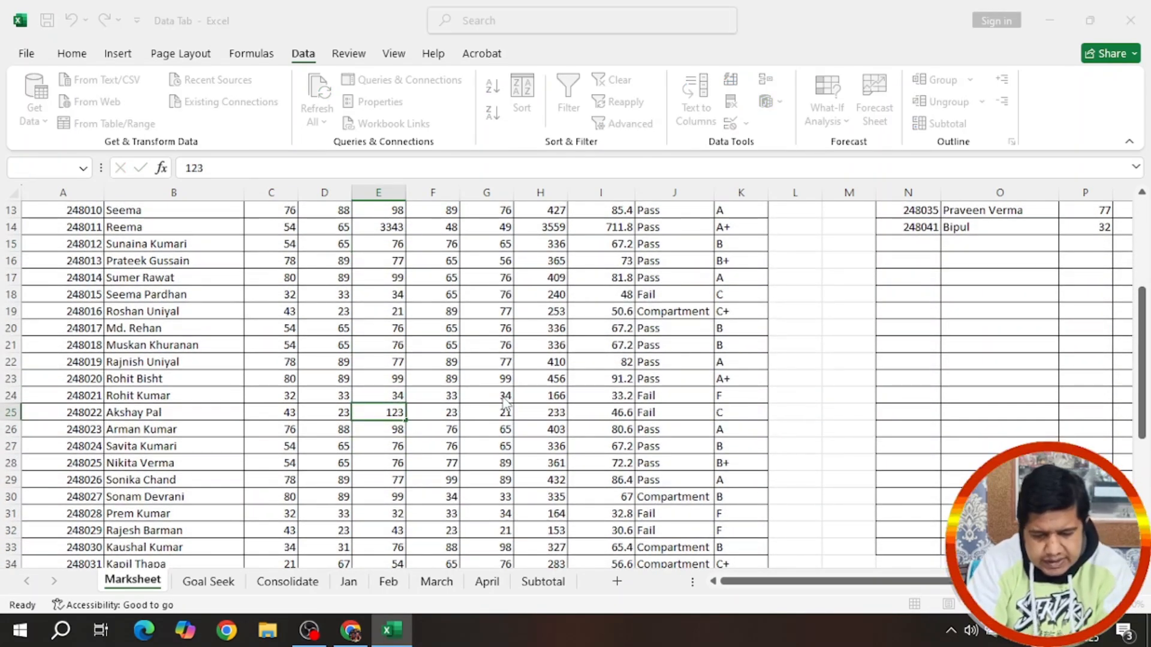
{"action": "left_click", "coordinate": [512, 362]}
{"action": "left_click", "coordinate": [441, 478]}
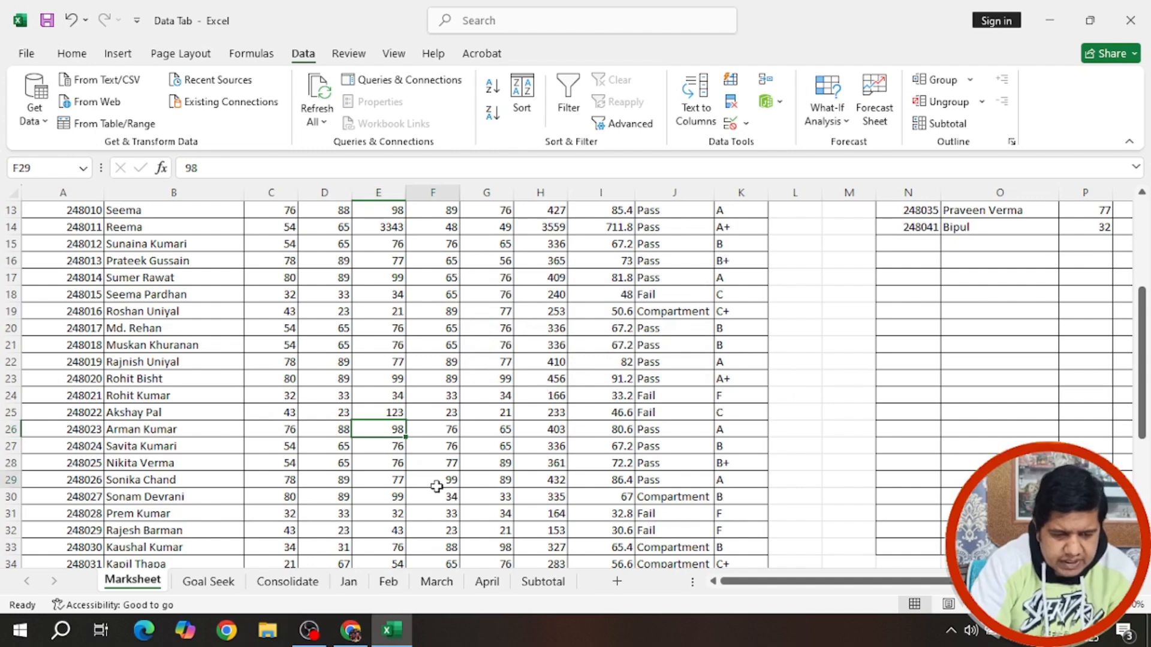
{"action": "type", "text": "123"}
{"action": "key", "text": "Return"}
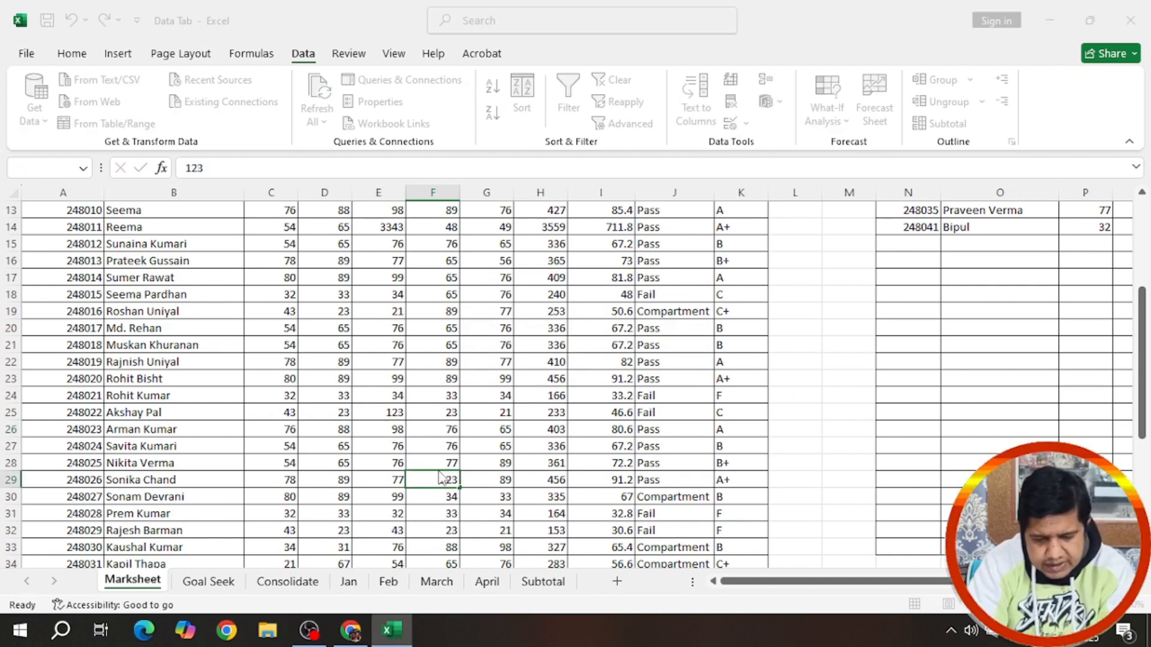
{"action": "left_click", "coordinate": [513, 362]}
Step: Select all subject marks in C4:G49 and circle the invalid data, checking the circled cells
{"action": "scroll", "coordinate": [555, 418], "scroll_direction": "up", "scroll_amount": 4}
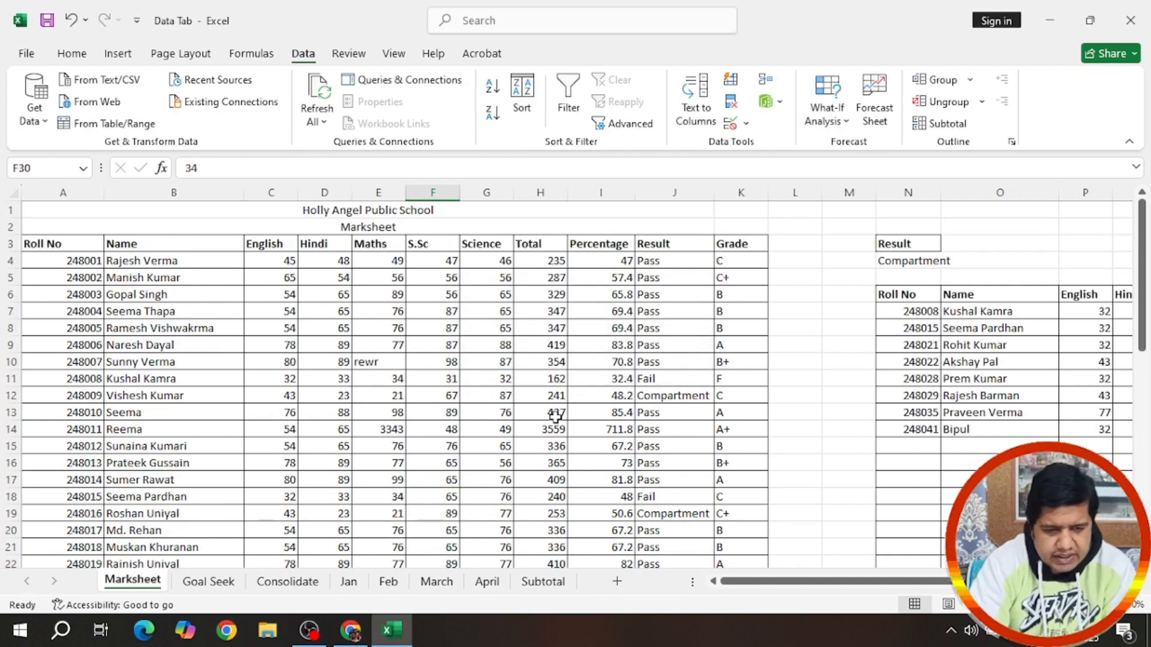
{"action": "left_click_drag", "start_coordinate": [258, 258], "coordinate": [496, 531]}
{"action": "left_click", "coordinate": [747, 123]}
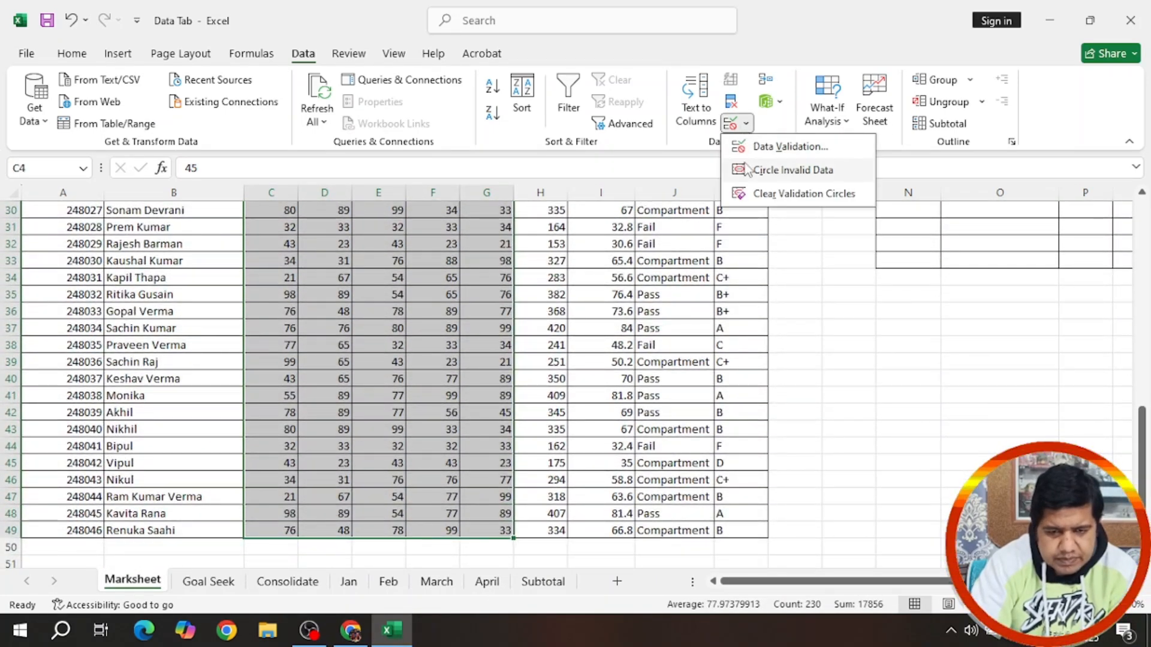
{"action": "left_click", "coordinate": [785, 170]}
{"action": "scroll", "coordinate": [581, 357], "scroll_direction": "up", "scroll_amount": 10}
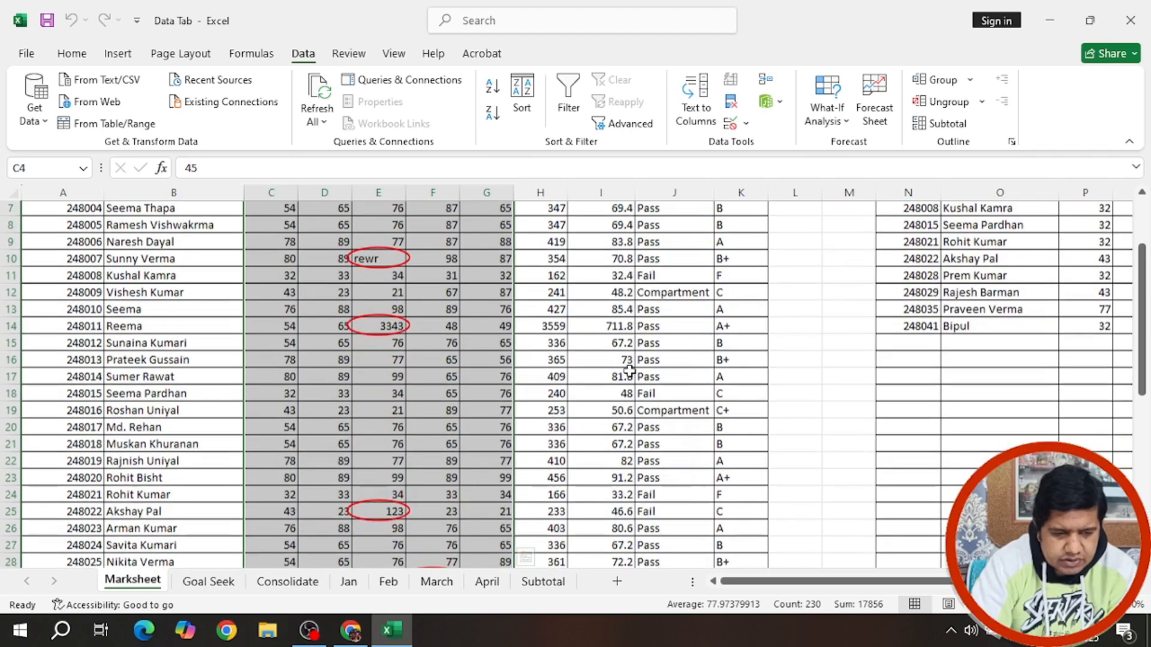
{"action": "scroll", "coordinate": [635, 365], "scroll_direction": "down", "scroll_amount": 2}
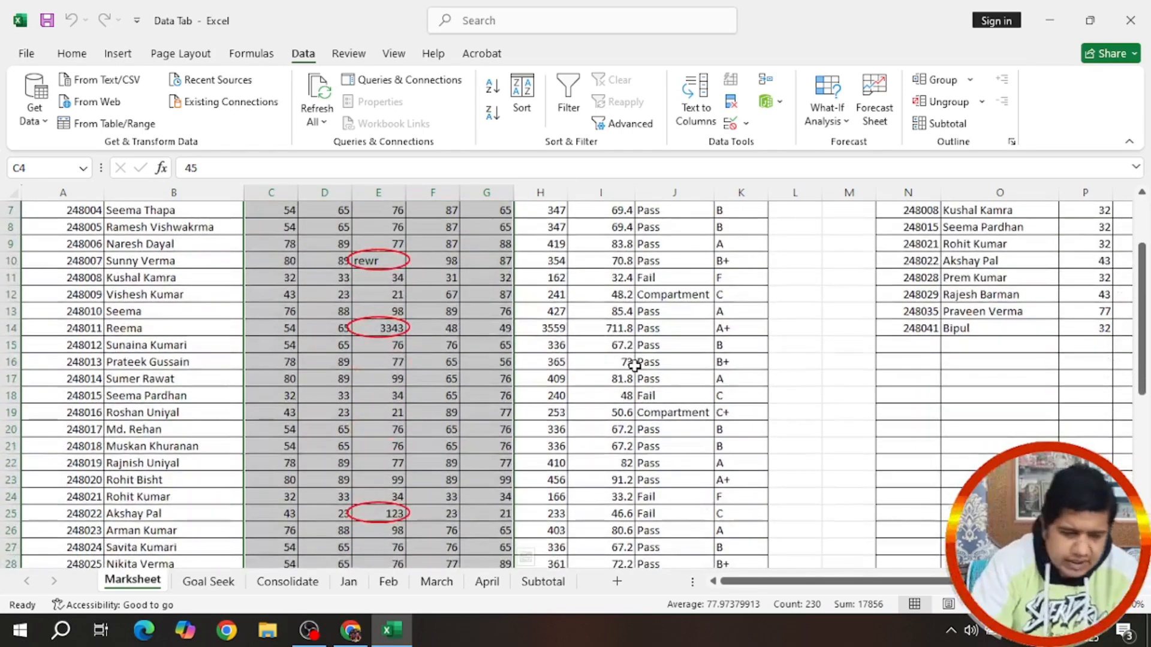
{"action": "scroll", "coordinate": [635, 365], "scroll_direction": "down", "scroll_amount": 2}
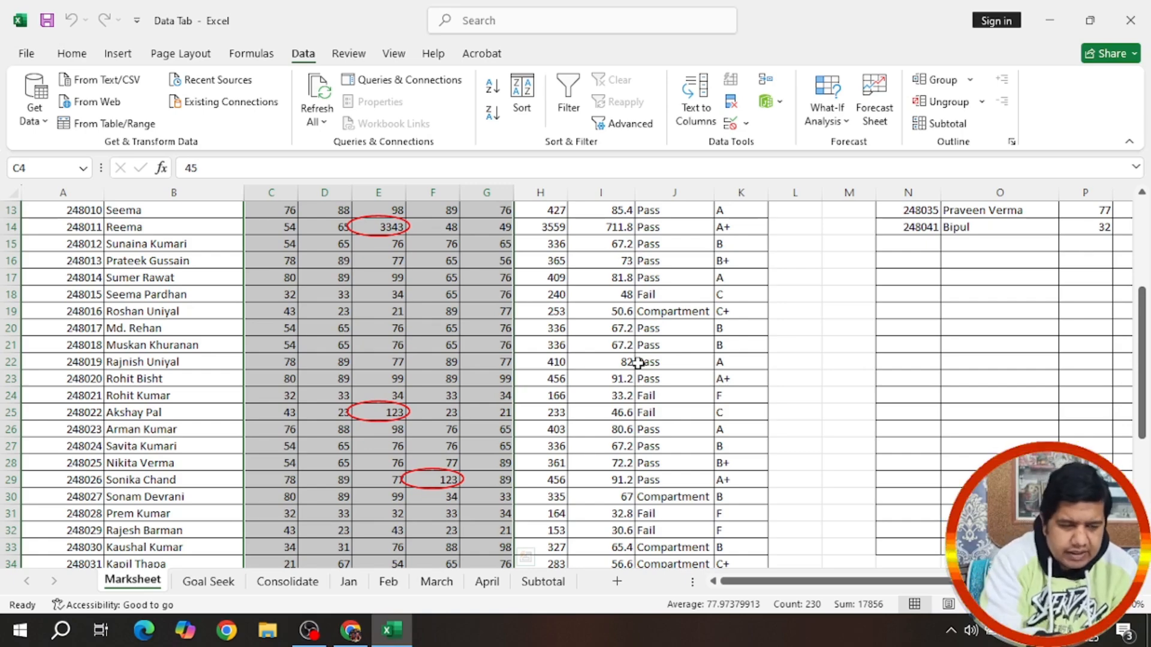
{"action": "scroll", "coordinate": [817, 341], "scroll_direction": "down", "scroll_amount": 2}
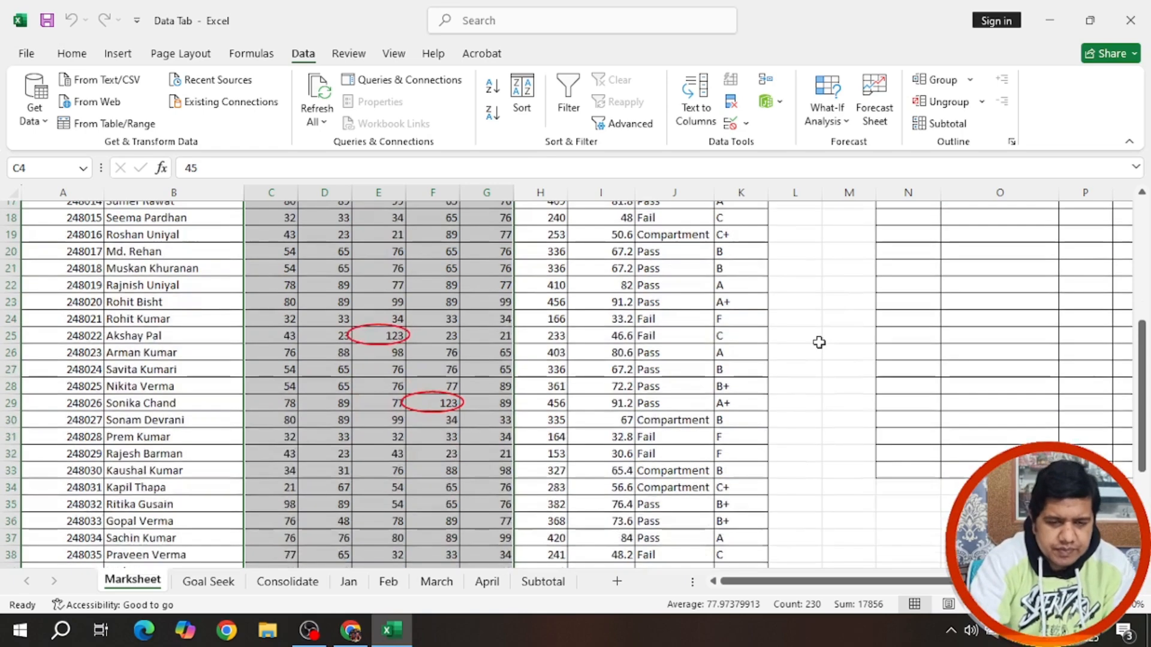
{"action": "left_click", "coordinate": [745, 123]}
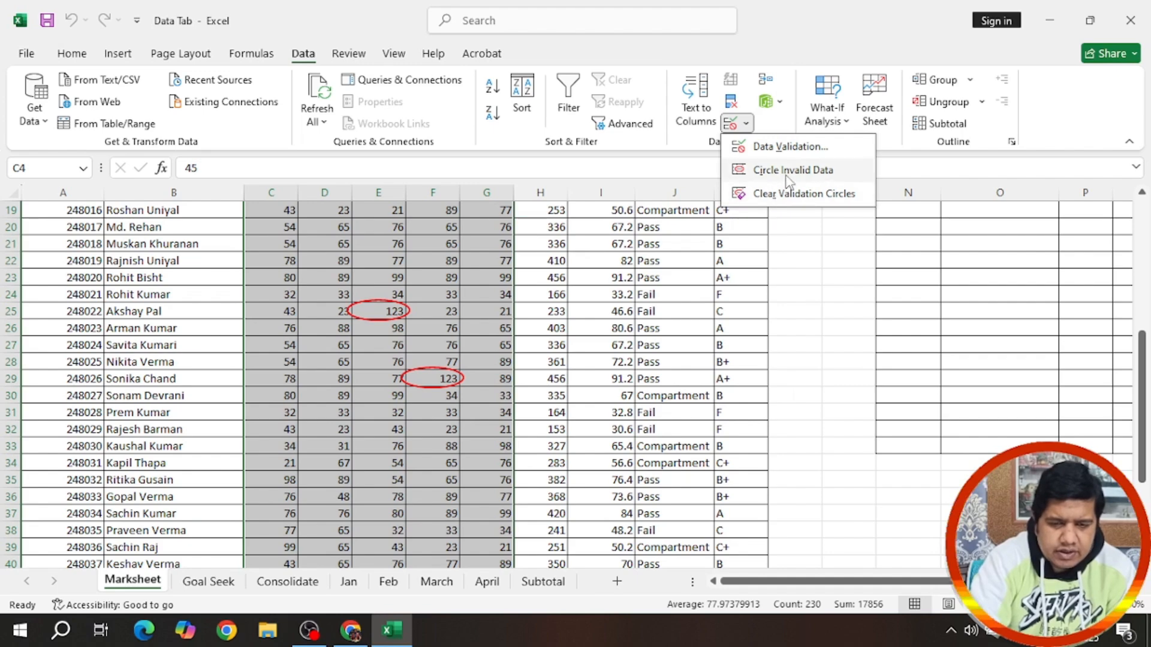
{"action": "key", "text": "Escape"}
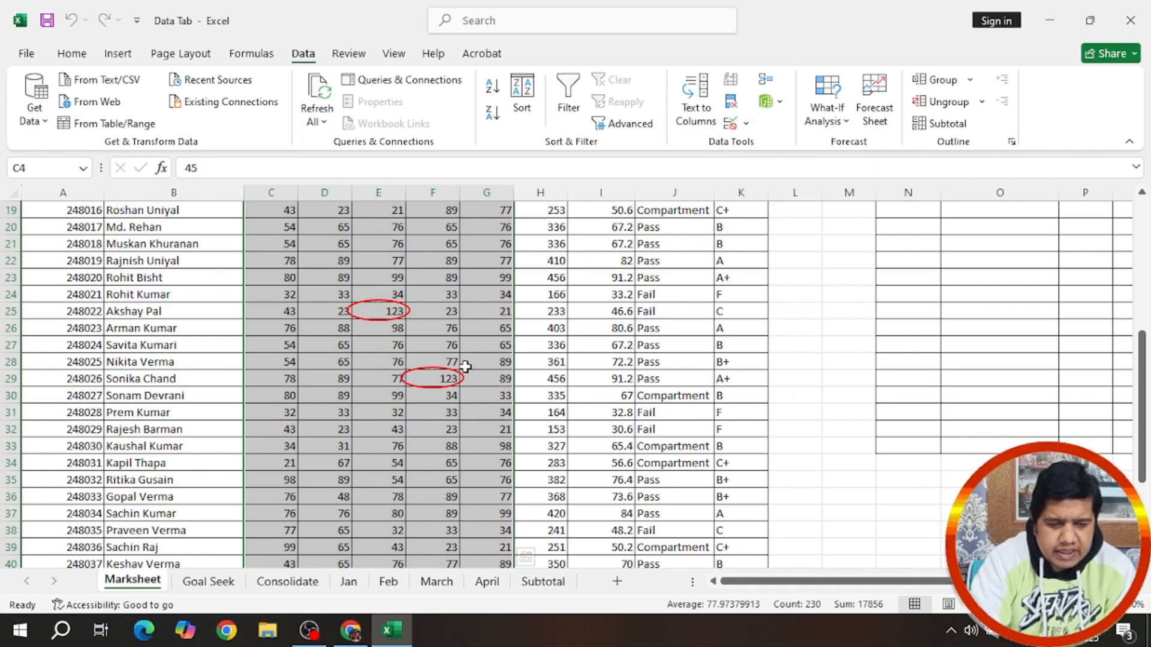
Step: Correct the circled Maths marks, setting cell E10 to 56 and cell E14 to 77
{"action": "scroll", "coordinate": [466, 366], "scroll_direction": "up", "scroll_amount": 6}
{"action": "left_click", "coordinate": [386, 360]}
{"action": "type", "text": "rewr"}
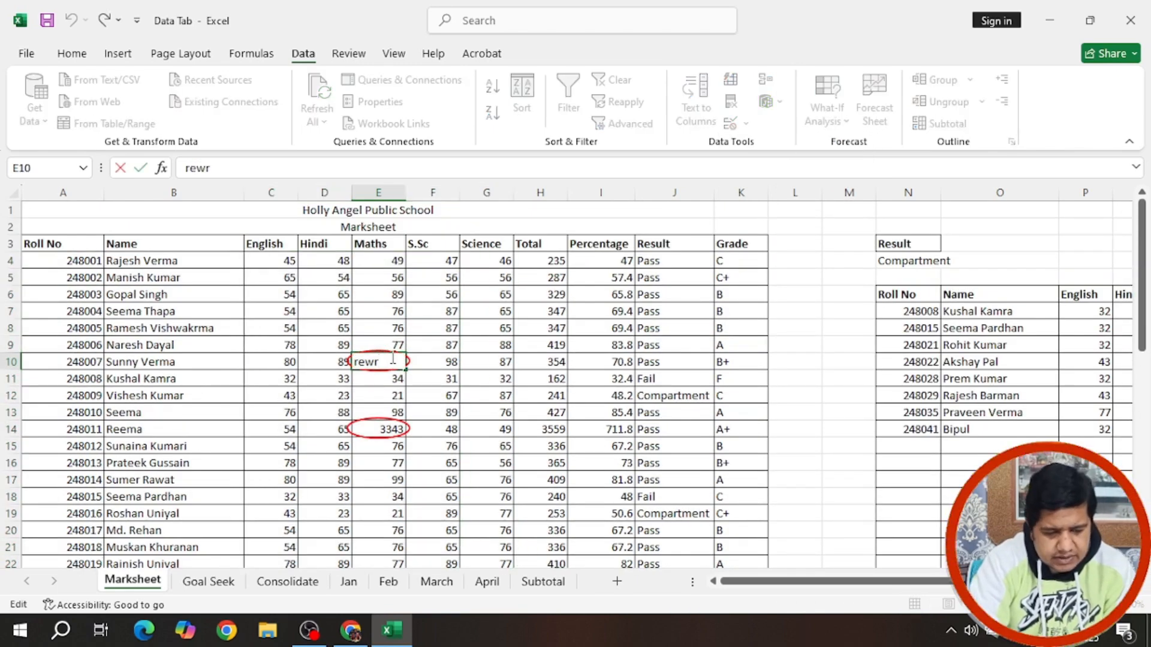
{"action": "left_click_drag", "start_coordinate": [387, 360], "coordinate": [334, 352]}
{"action": "type", "text": "56"}
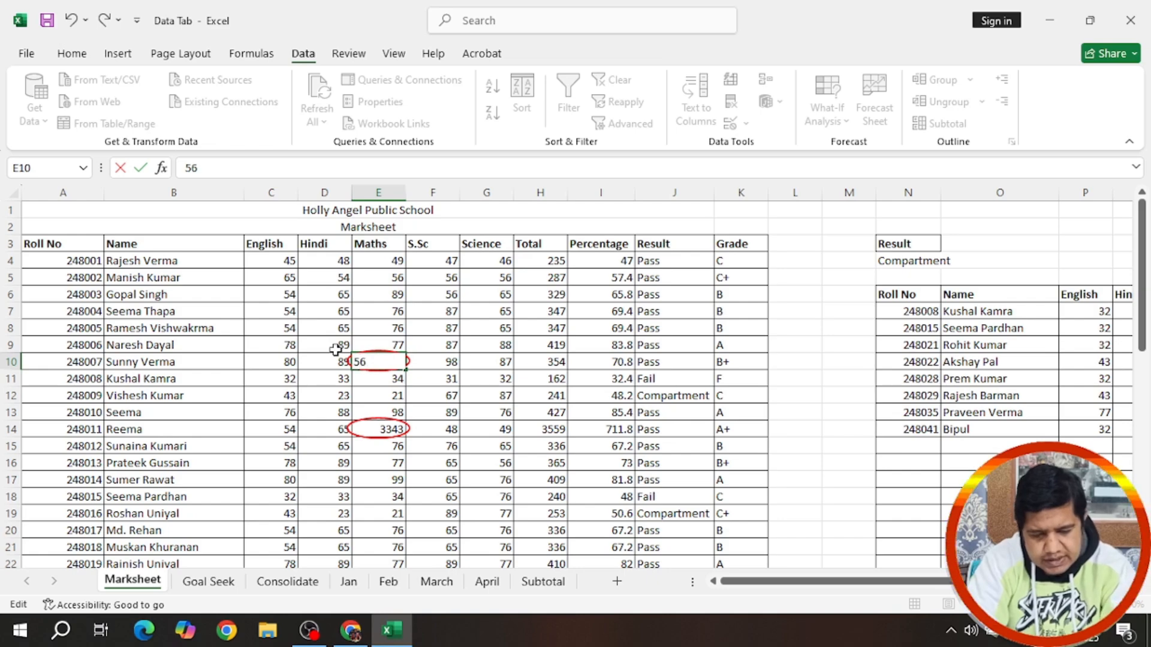
{"action": "key", "text": "Return"}
{"action": "left_click", "coordinate": [410, 430]}
{"action": "left_click", "coordinate": [395, 428]}
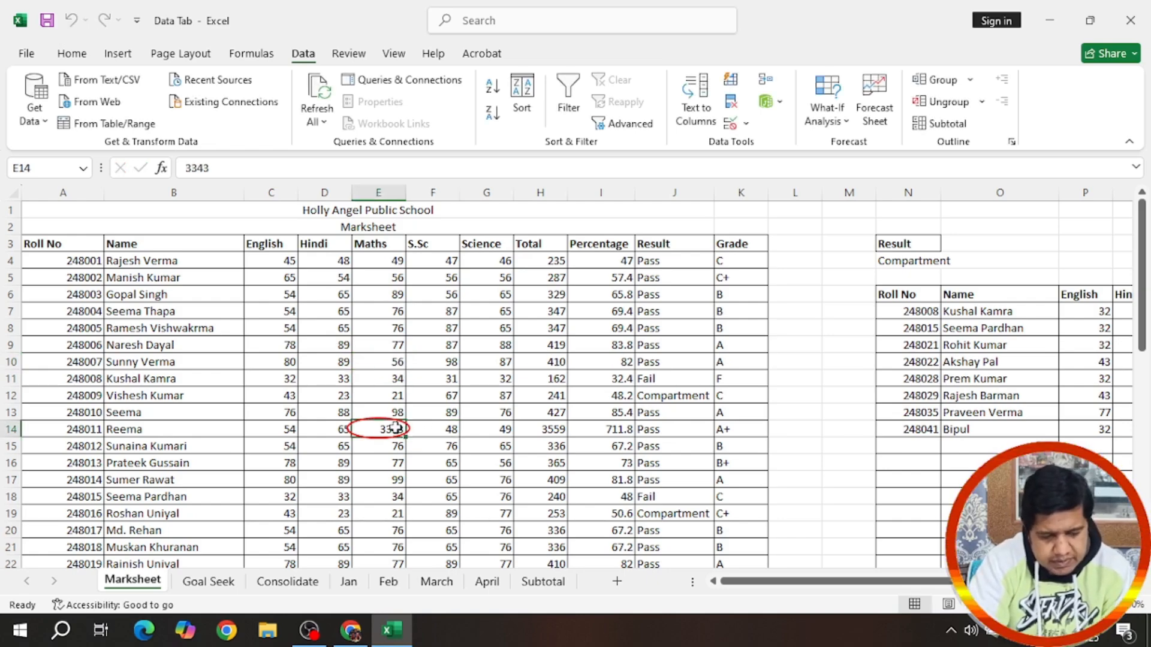
{"action": "type", "text": "77"}
Step: Correct the remaining circled marks, setting Maths cell E25 to 44 and S.Sc cell F29 to 45
{"action": "scroll", "coordinate": [384, 480], "scroll_direction": "down", "scroll_amount": 2}
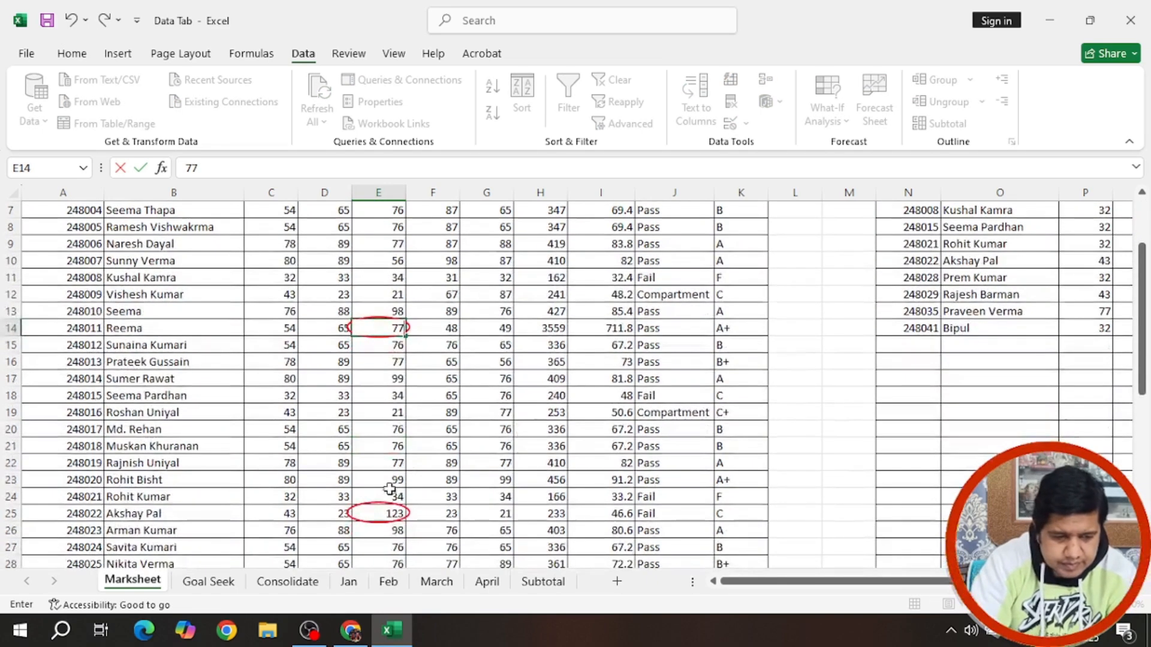
{"action": "left_click", "coordinate": [383, 511]}
{"action": "type", "text": "445"}
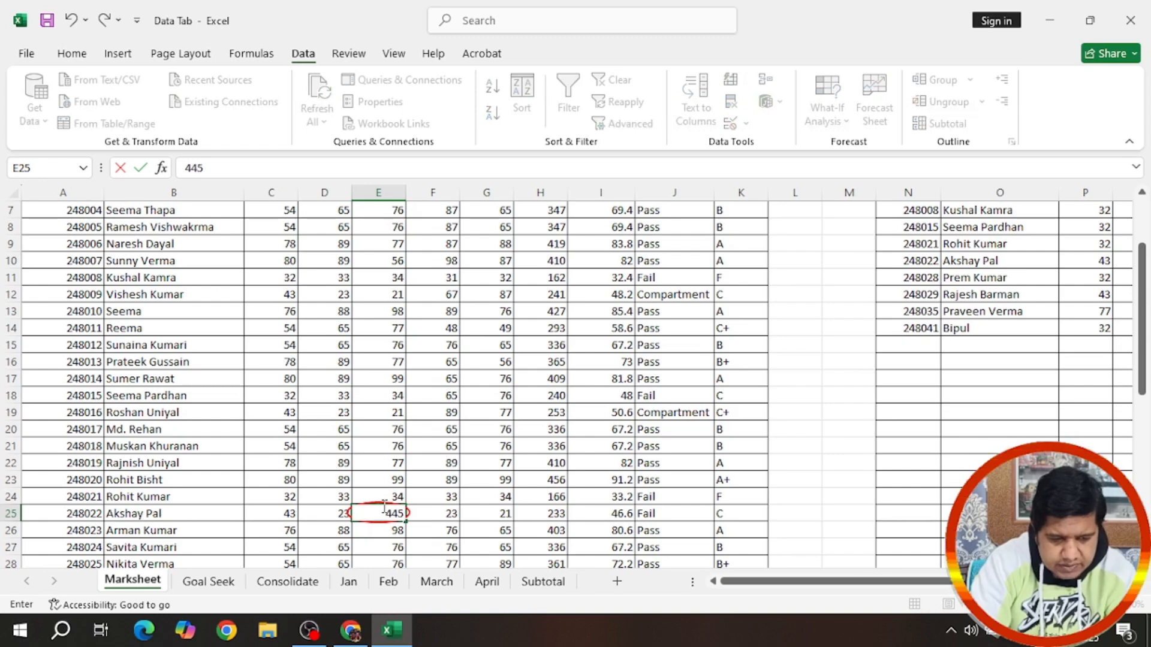
{"action": "key", "text": "BackSpace"}
{"action": "key", "text": "Return"}
{"action": "left_click", "coordinate": [507, 466]}
{"action": "scroll", "coordinate": [533, 462], "scroll_direction": "down", "scroll_amount": 4}
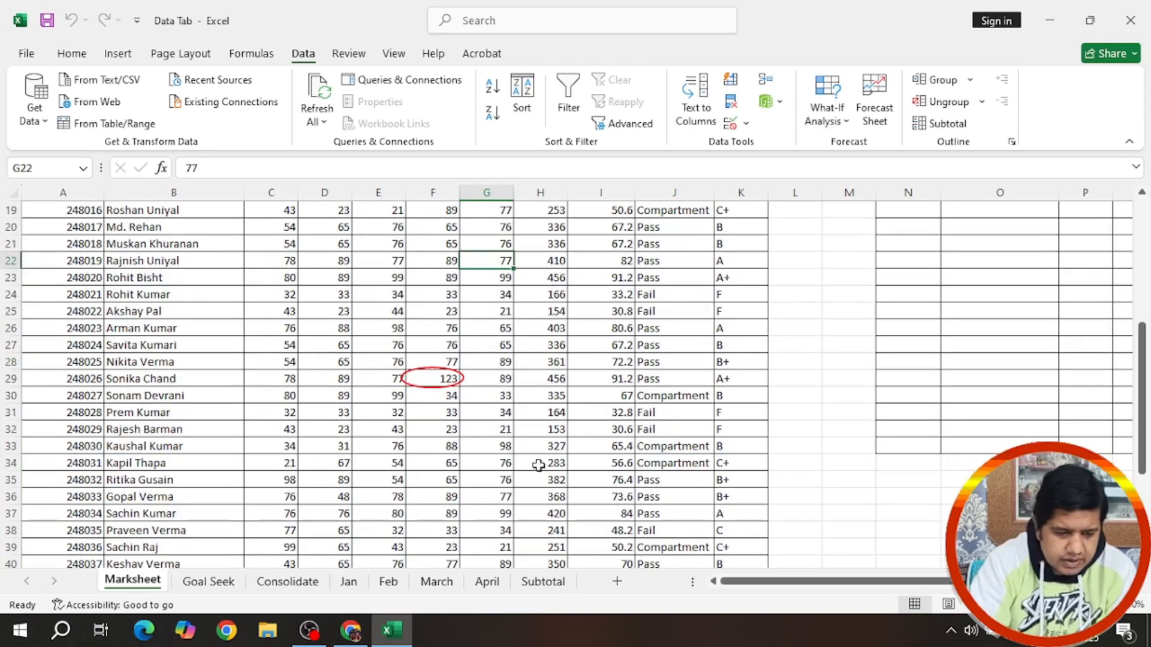
{"action": "left_click", "coordinate": [447, 379]}
{"action": "type", "text": "45"}
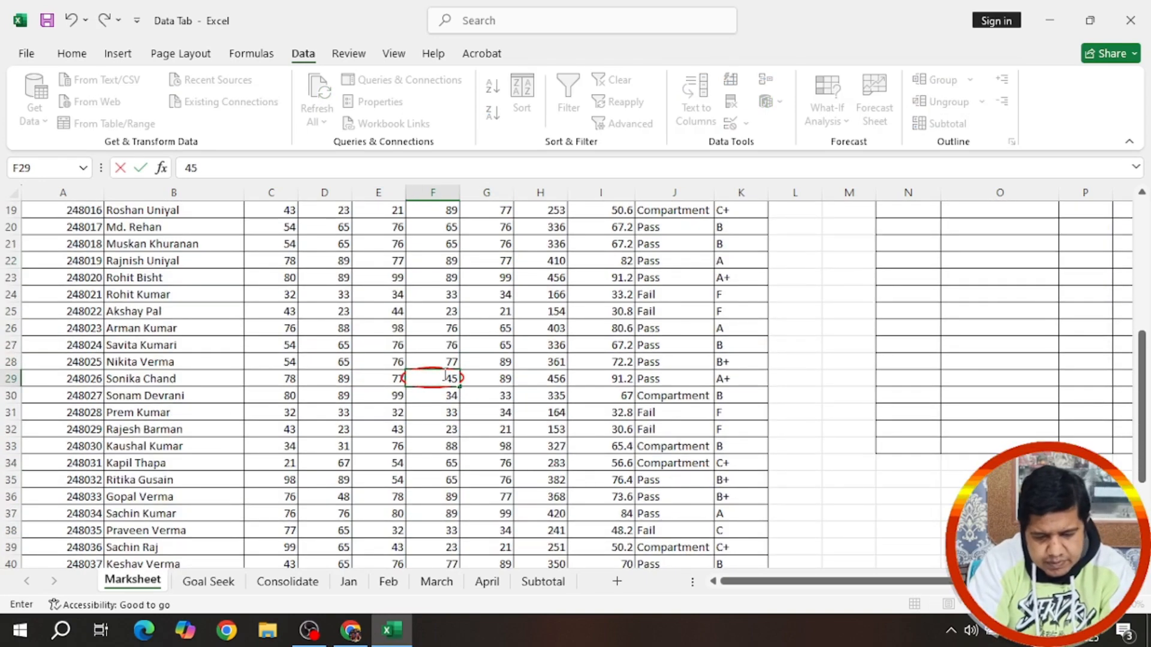
{"action": "key", "text": "Return"}
{"action": "scroll", "coordinate": [509, 480], "scroll_direction": "up", "scroll_amount": 6}
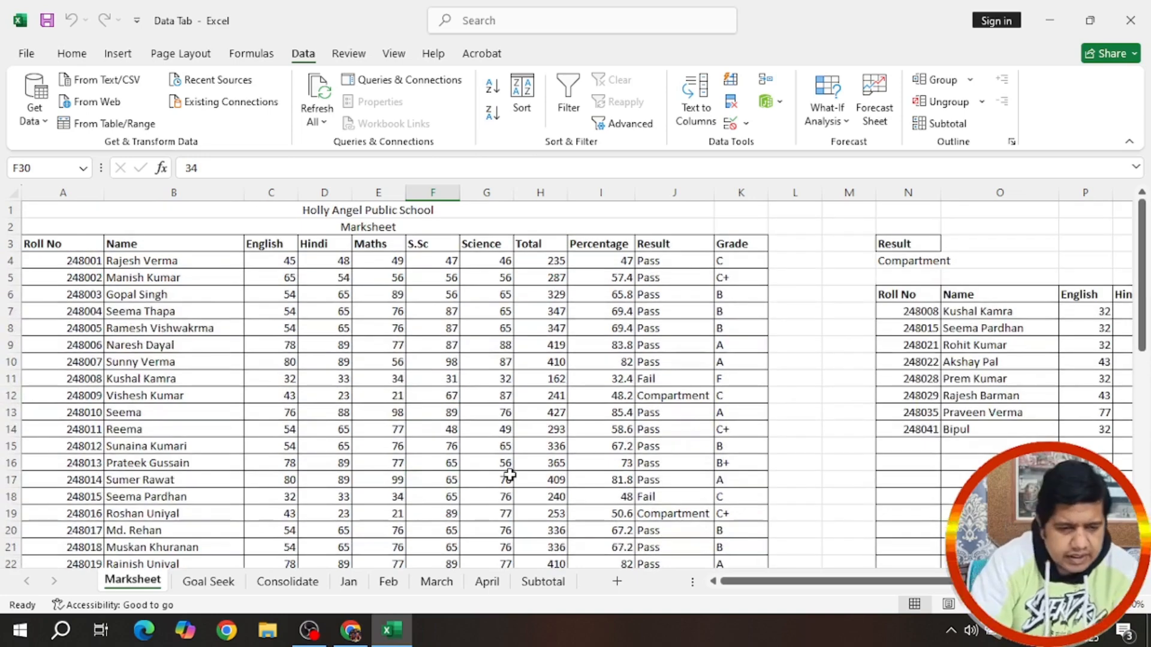
{"action": "left_click", "coordinate": [746, 123]}
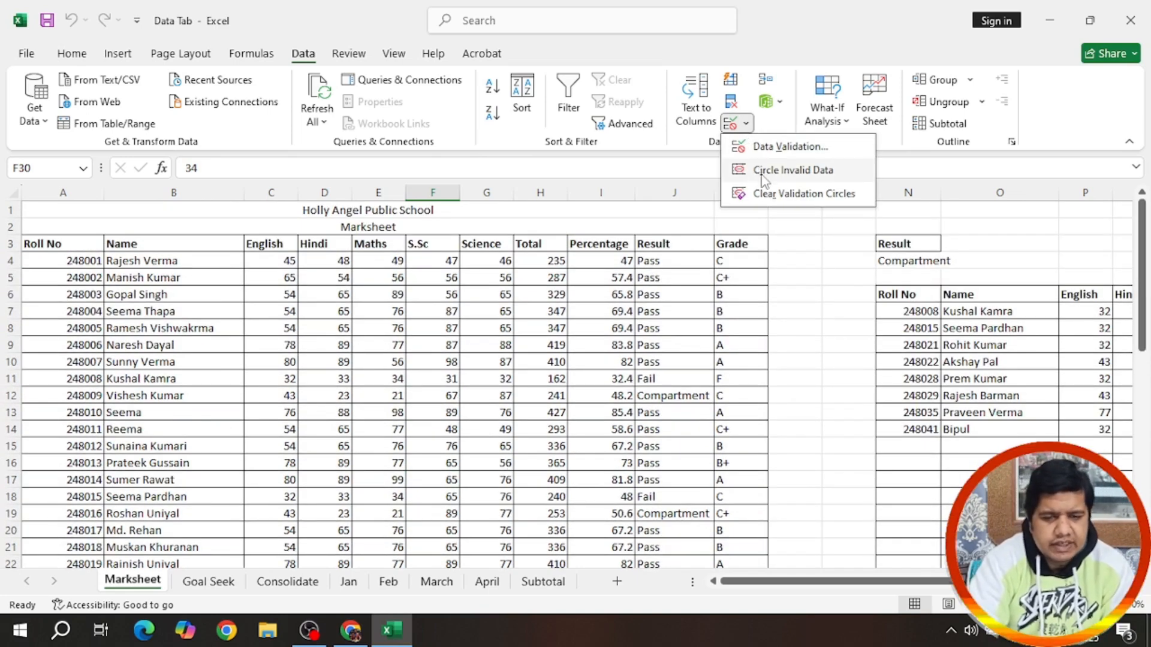
{"action": "left_click", "coordinate": [519, 387]}
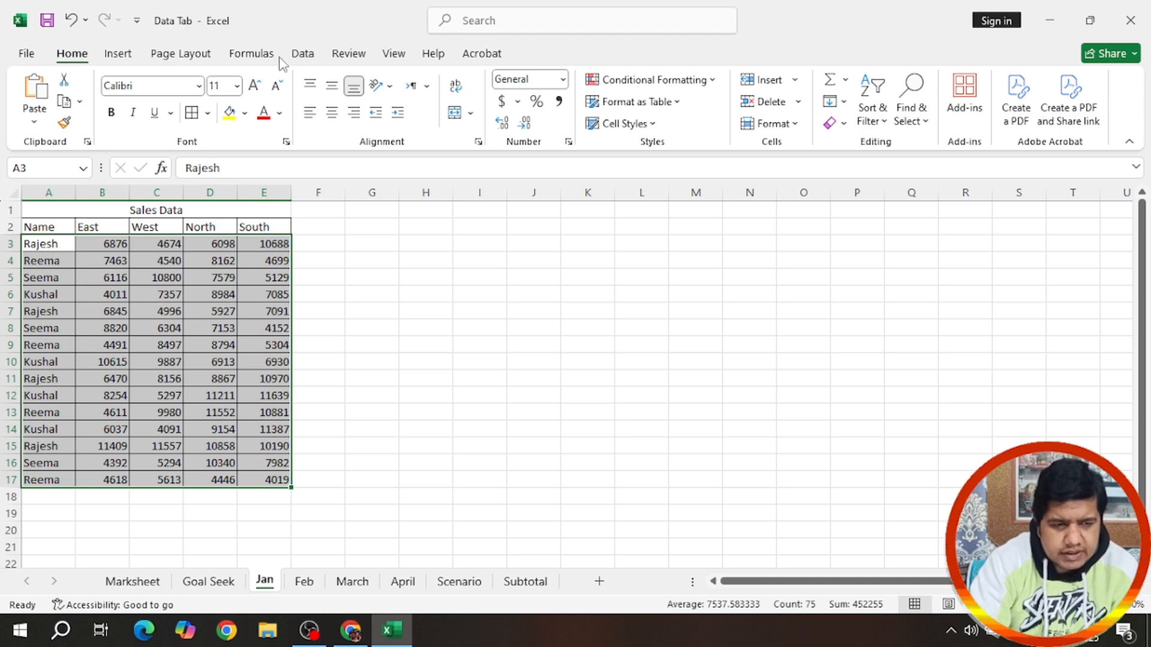
Step: Examine the names and regional sales figures on the Jan sheet and compare its layout with the Feb, March and April sheets
{"action": "left_click", "coordinate": [304, 54]}
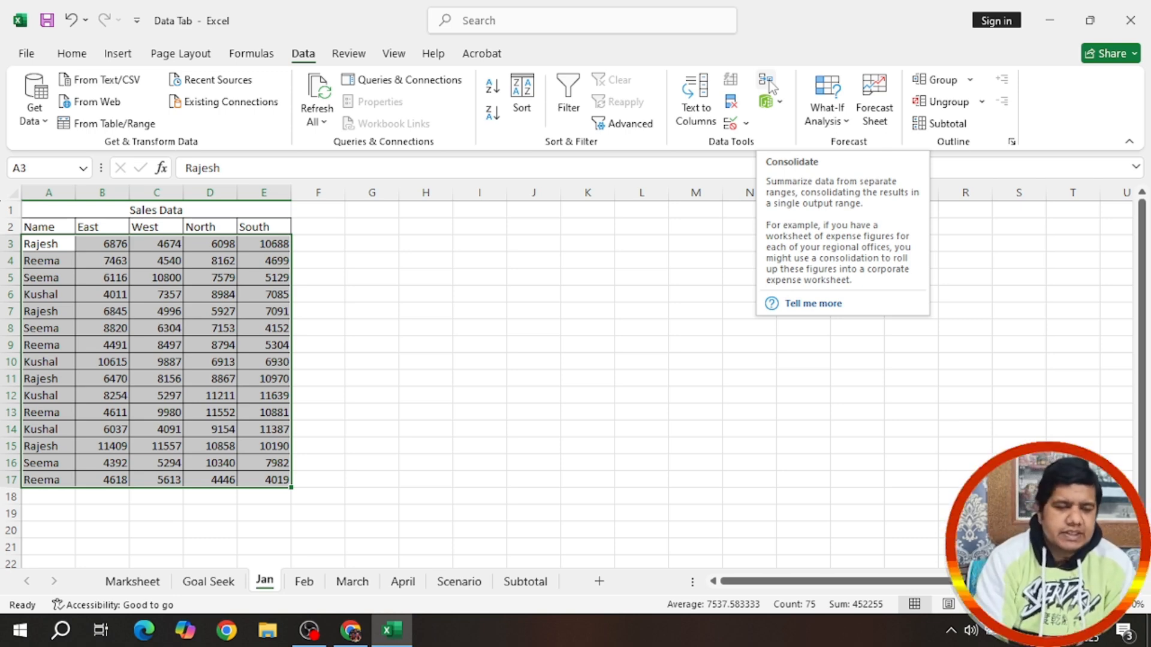
{"action": "left_click", "coordinate": [57, 260]}
{"action": "left_click_drag", "start_coordinate": [57, 243], "coordinate": [48, 479]}
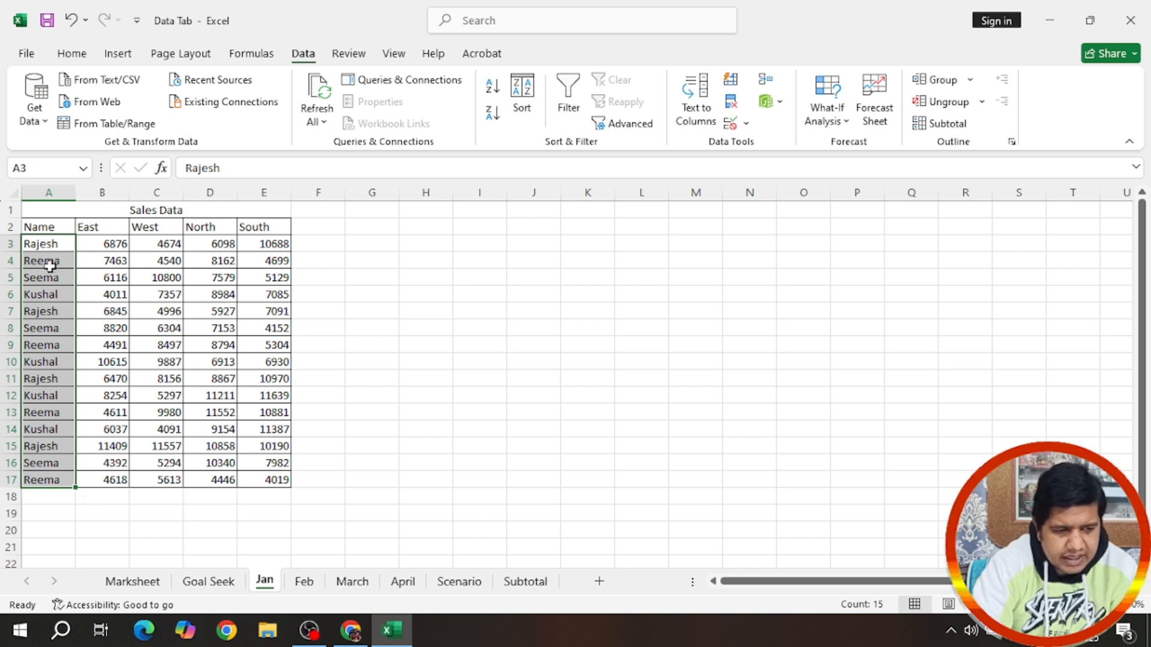
{"action": "left_click_drag", "start_coordinate": [102, 244], "coordinate": [270, 480]}
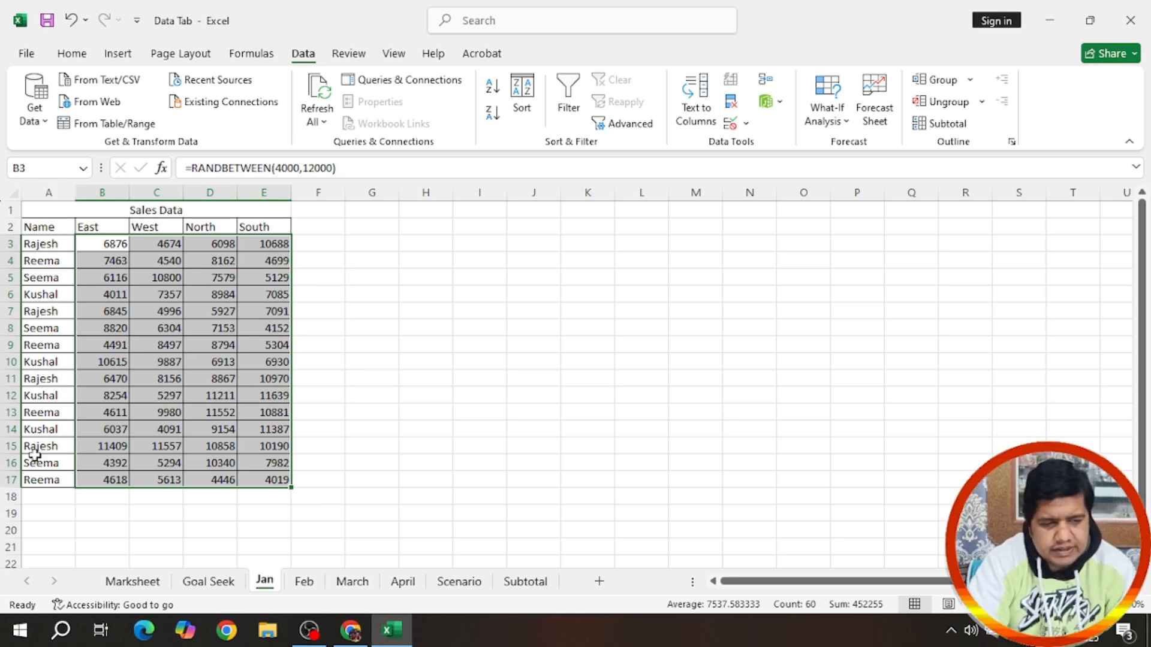
{"action": "left_click", "coordinate": [304, 586]}
{"action": "left_click", "coordinate": [352, 585]}
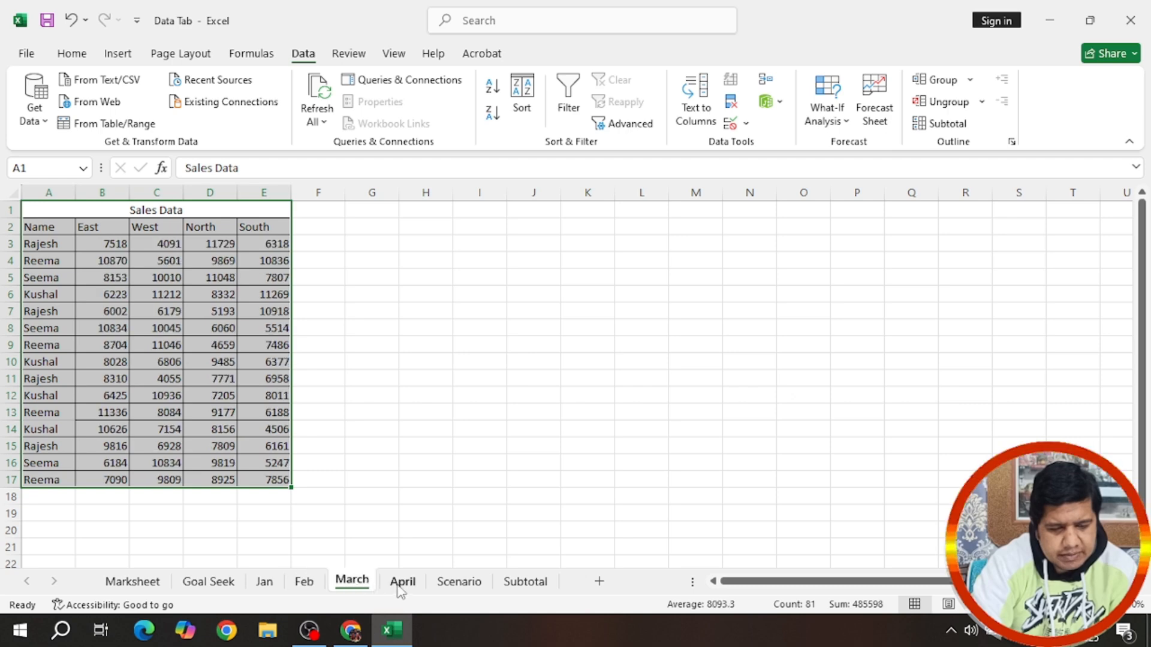
{"action": "left_click", "coordinate": [402, 584]}
{"action": "left_click", "coordinate": [264, 584]}
{"action": "left_click", "coordinate": [305, 584]}
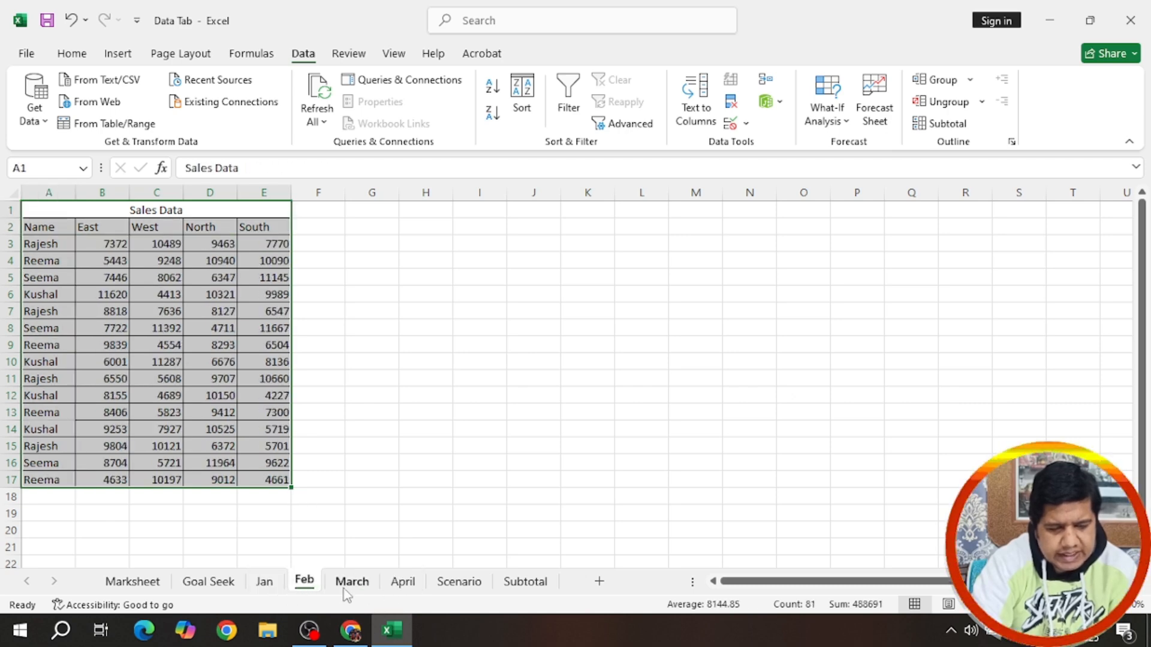
{"action": "left_click", "coordinate": [352, 583]}
{"action": "left_click", "coordinate": [402, 584]}
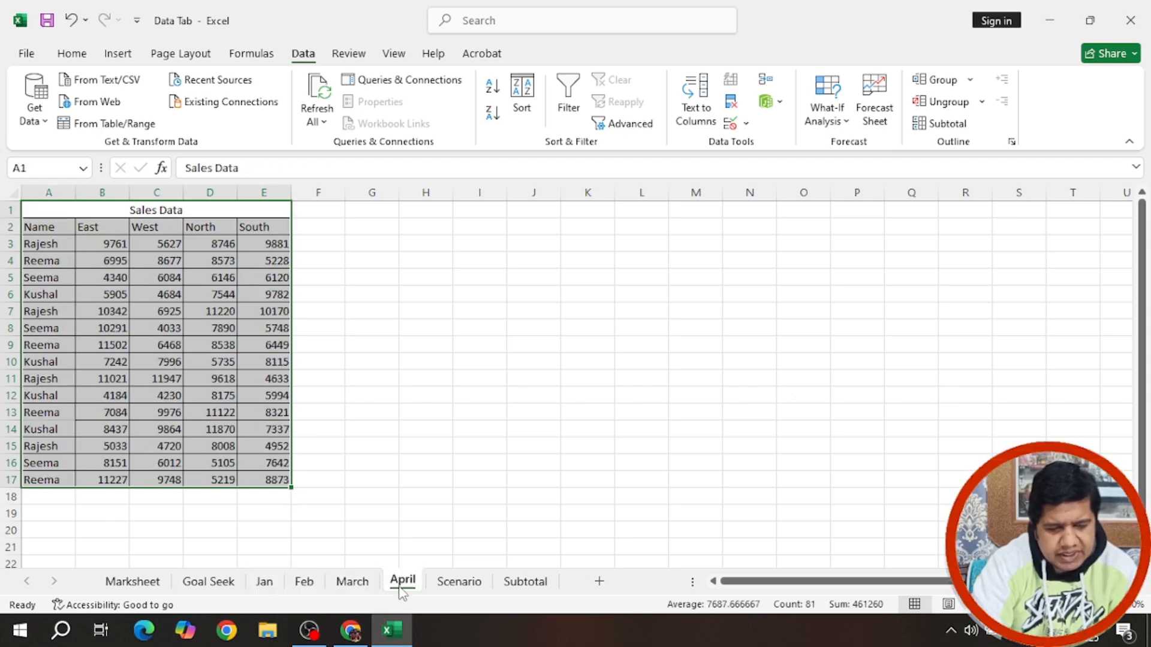
{"action": "left_click", "coordinate": [264, 584]}
{"action": "left_click", "coordinate": [357, 412]}
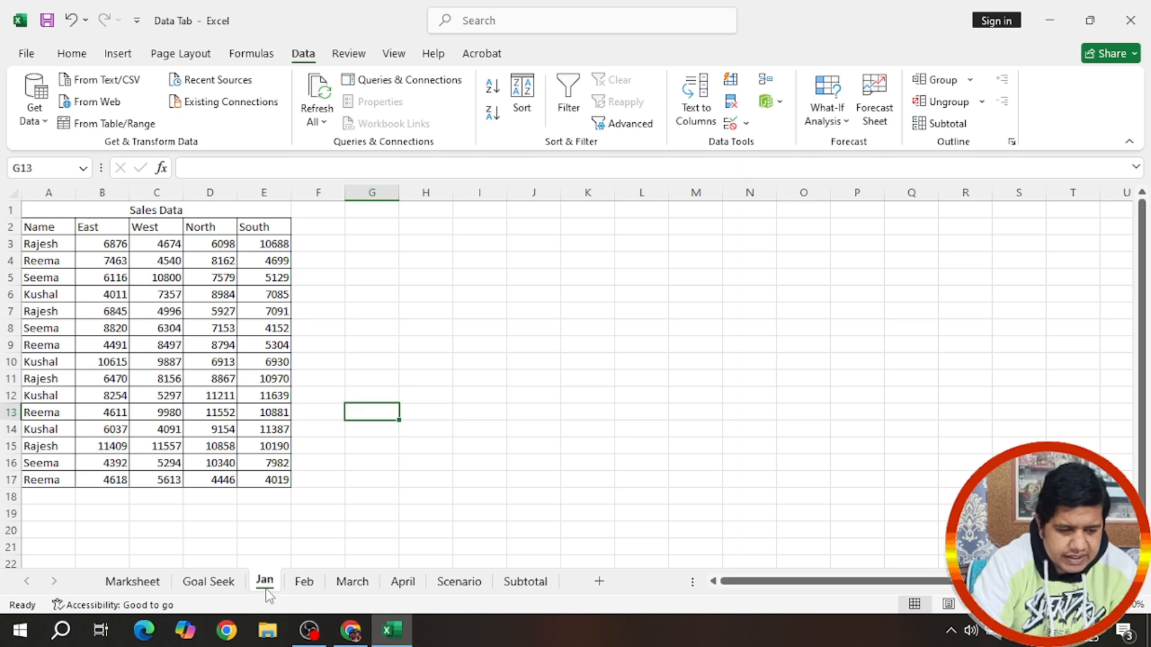
{"action": "left_click", "coordinate": [304, 585]}
{"action": "left_click", "coordinate": [352, 584]}
{"action": "left_click", "coordinate": [402, 583]}
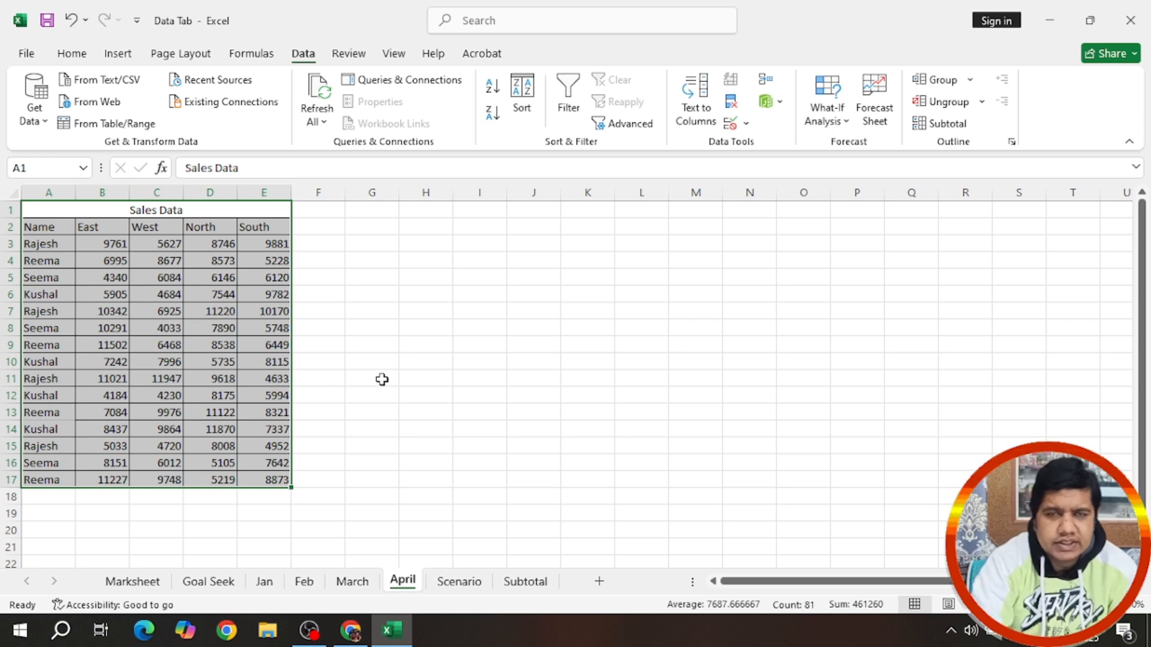
Step: Insert a new sheet after April and start a Sum consolidation there with range A2:E17 of the Jan sheet as its first reference
{"action": "left_click", "coordinate": [599, 582]}
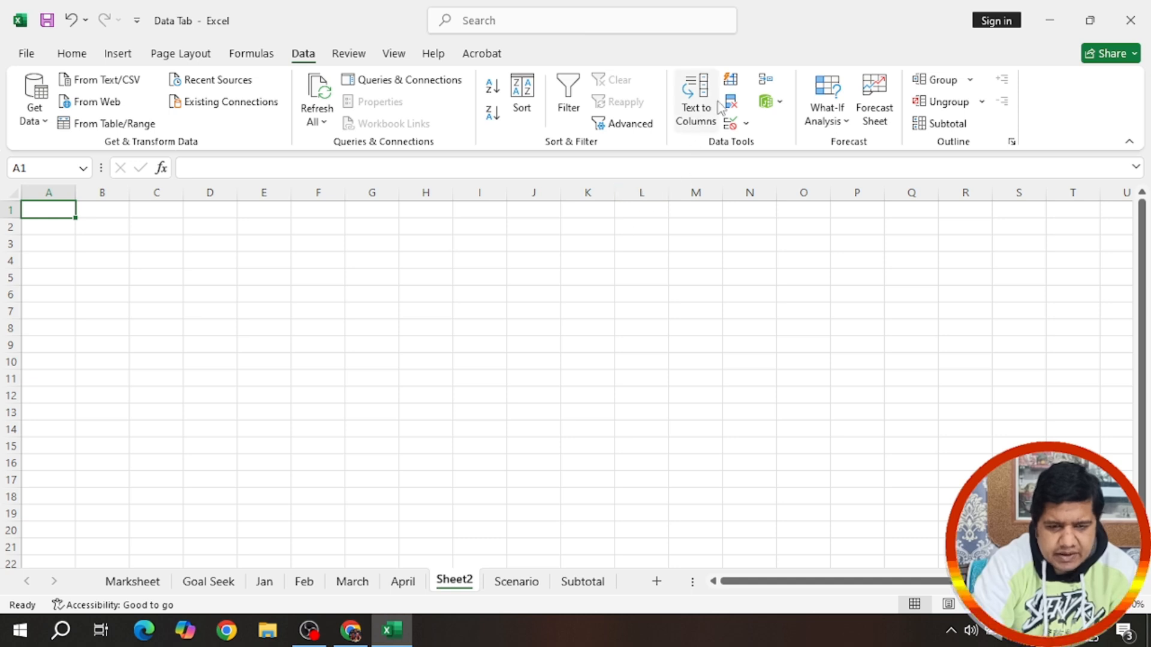
{"action": "left_click", "coordinate": [767, 80]}
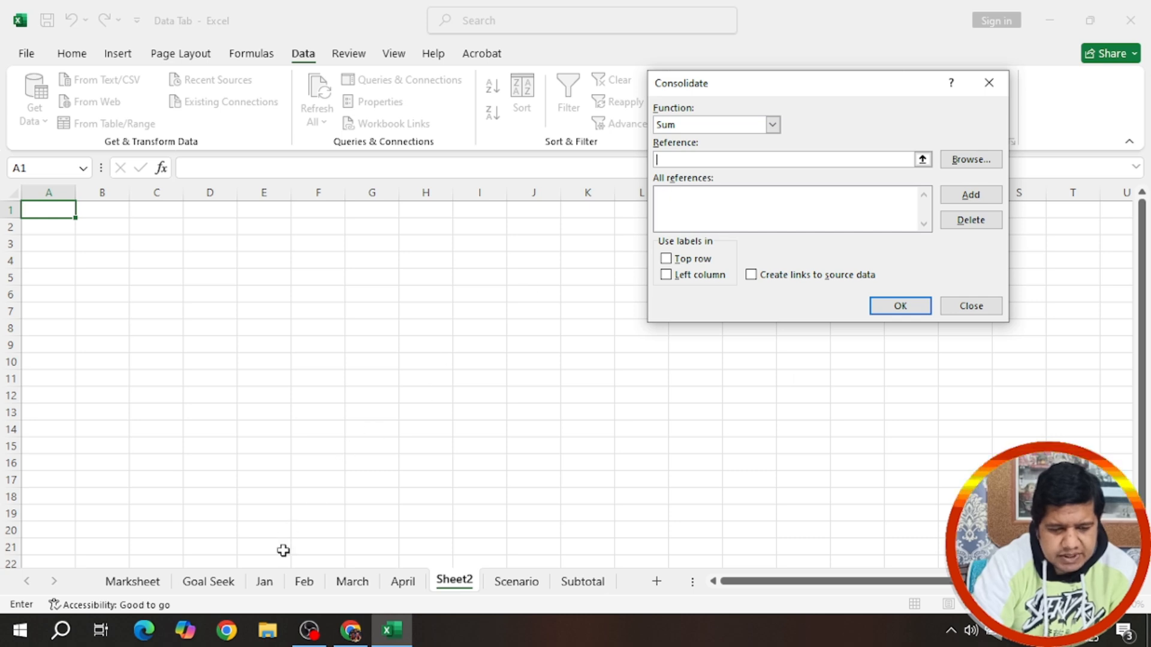
{"action": "left_click", "coordinate": [264, 582]}
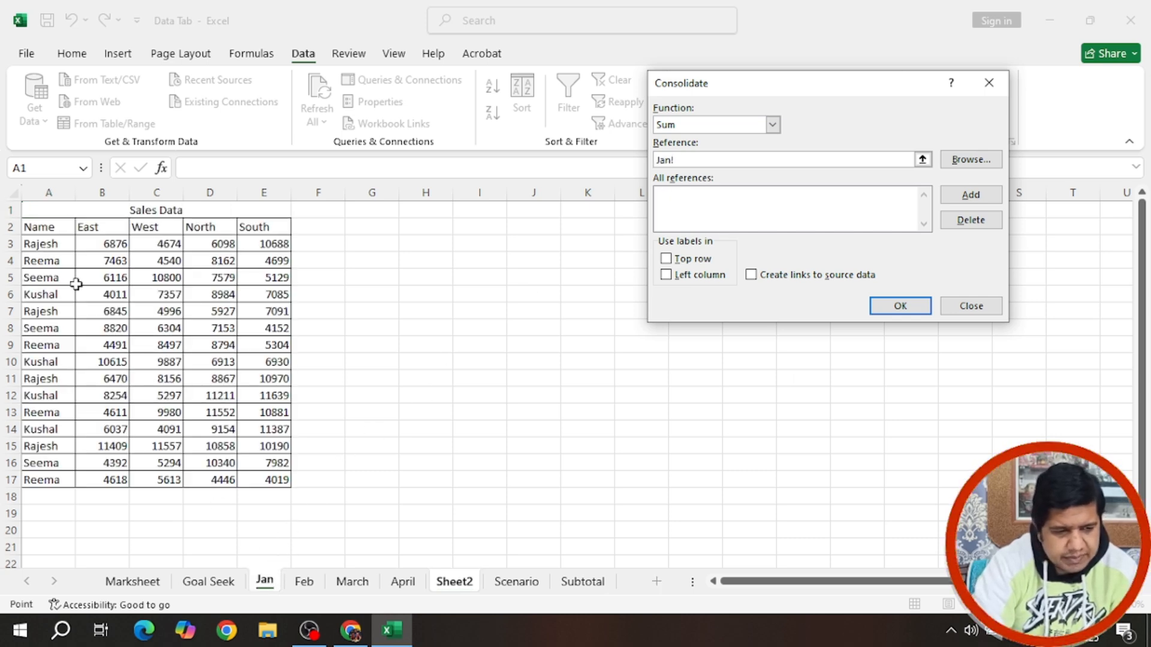
{"action": "left_click_drag", "start_coordinate": [30, 226], "coordinate": [279, 471]}
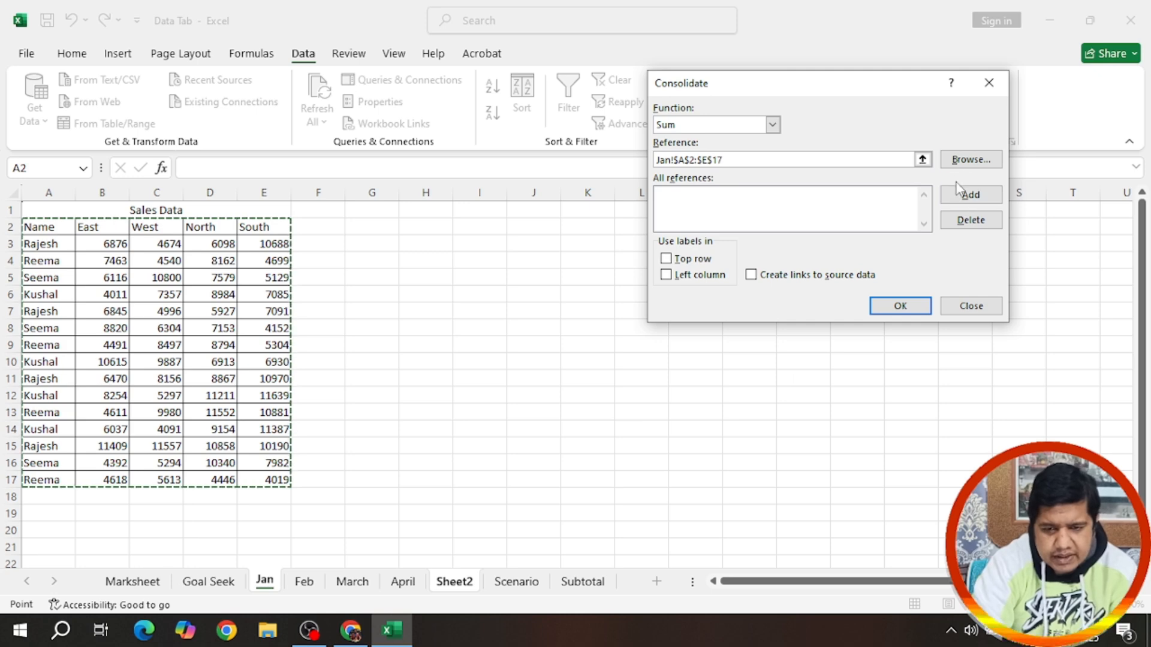
{"action": "left_click", "coordinate": [955, 198]}
Step: Add range A2:E17 from the Feb, March and April sheets to the consolidation references
{"action": "left_click", "coordinate": [304, 582]}
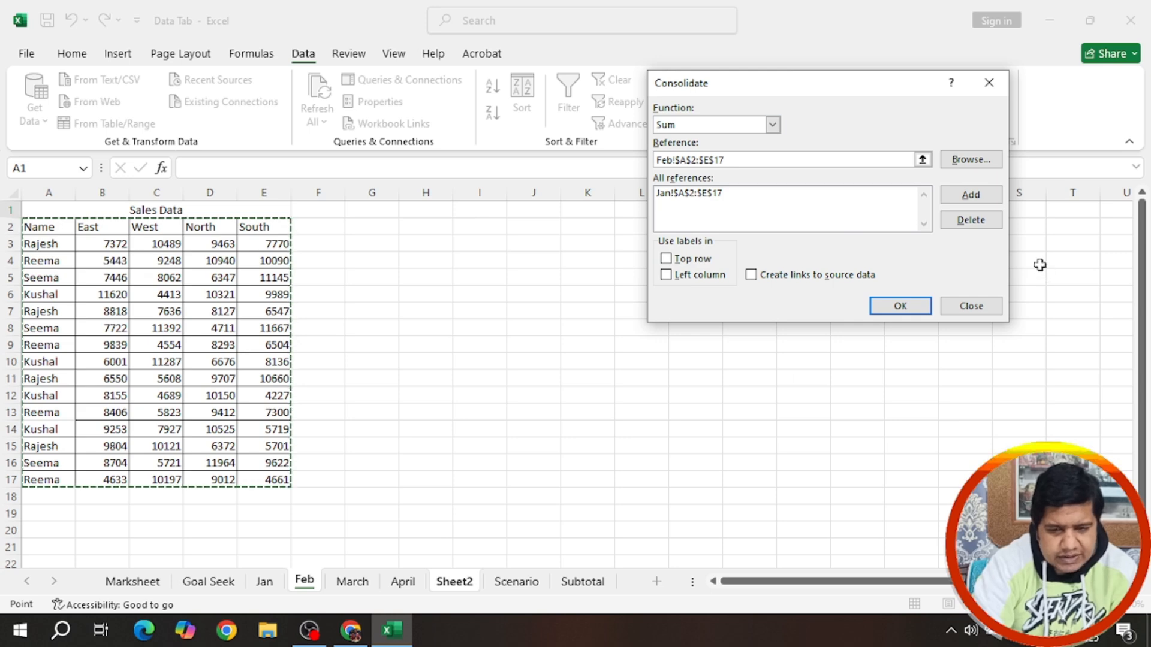
{"action": "left_click", "coordinate": [976, 199]}
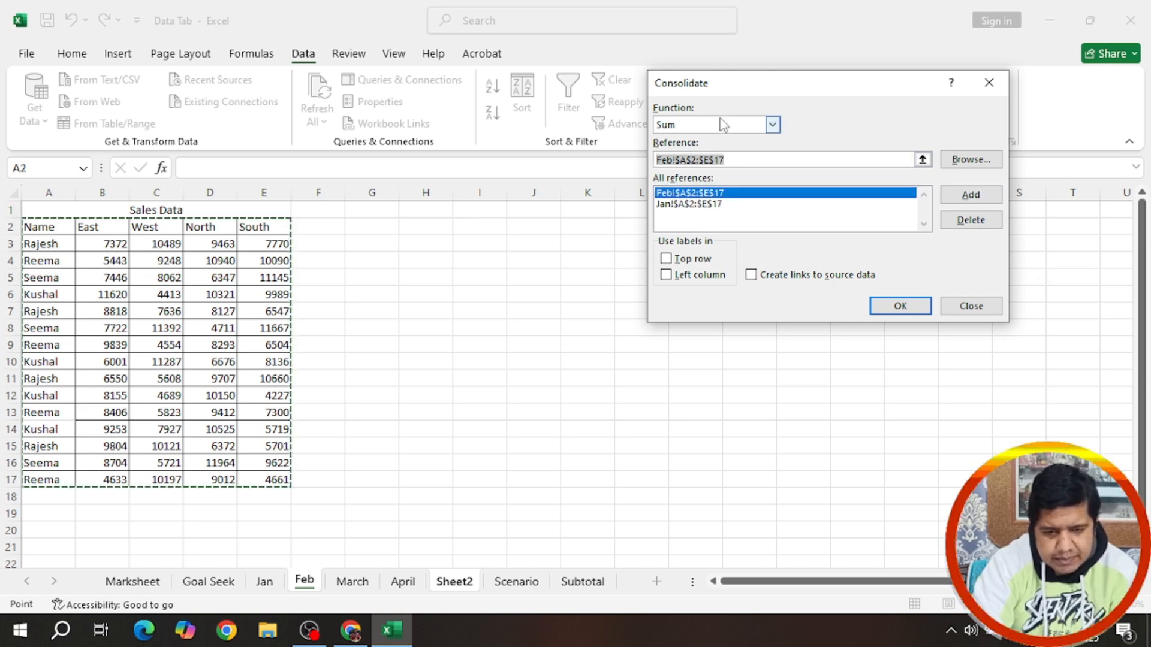
{"action": "left_click", "coordinate": [353, 582]}
{"action": "left_click", "coordinate": [977, 198]}
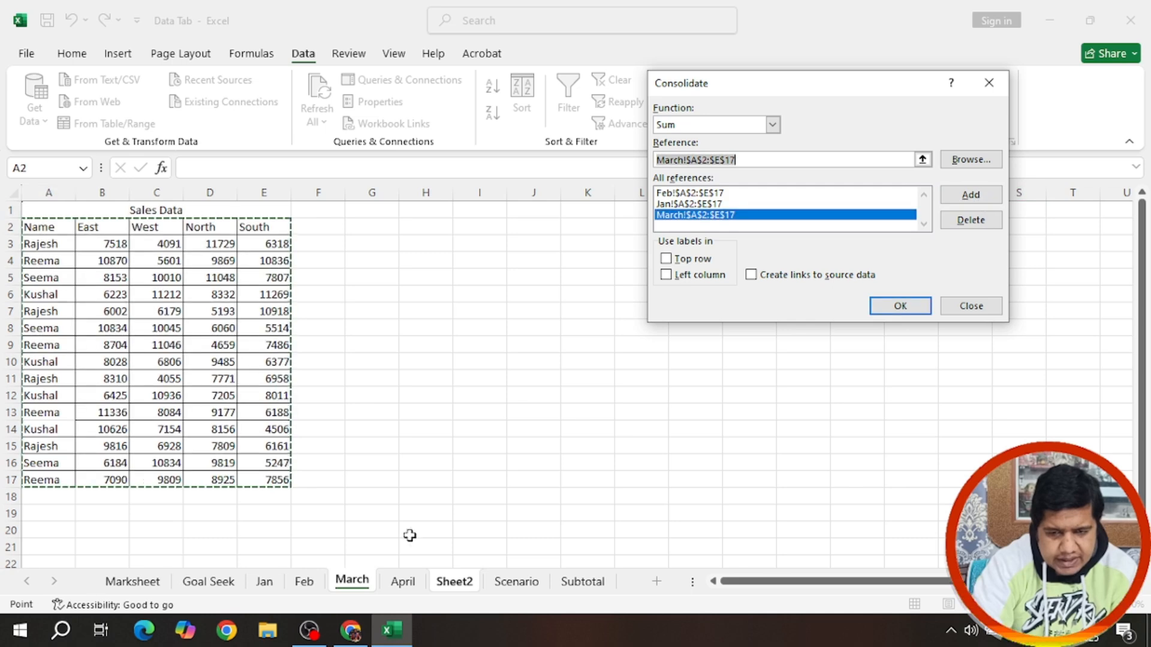
{"action": "left_click", "coordinate": [402, 582]}
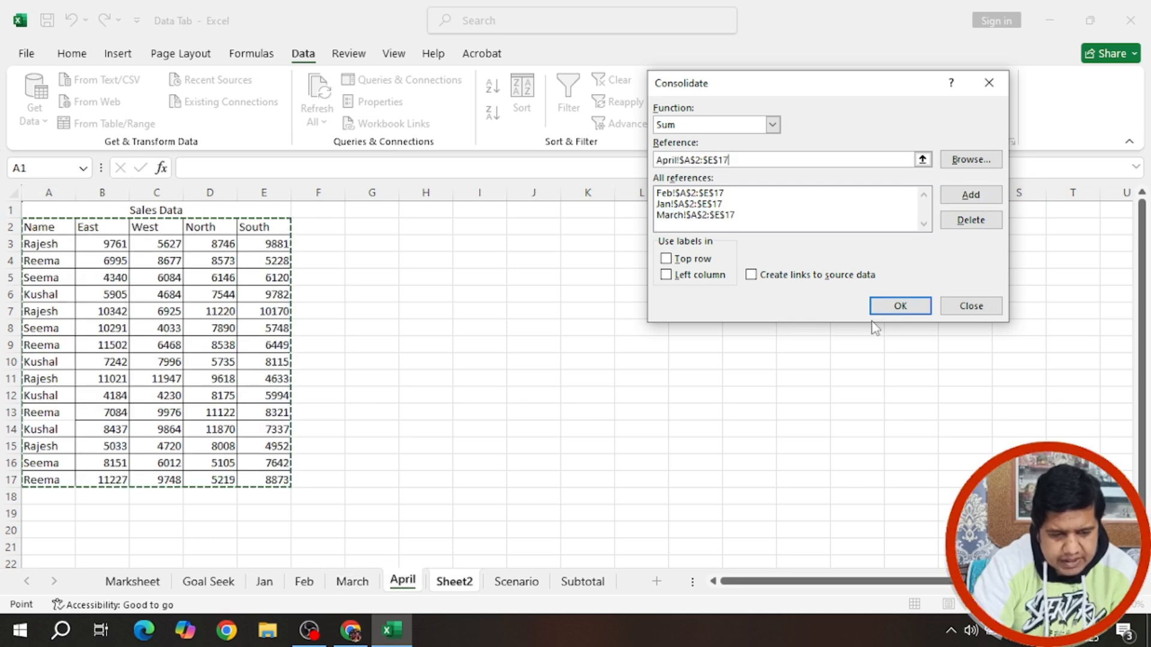
{"action": "left_click", "coordinate": [967, 194]}
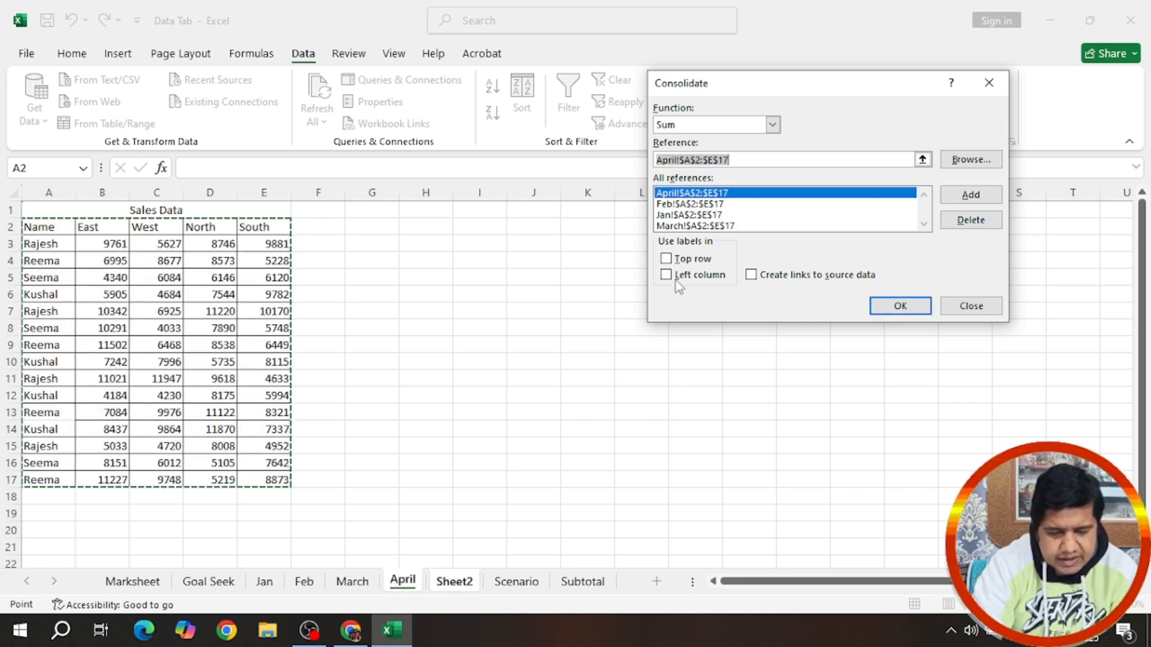
Step: Use labels from the top row and left column, keep the Sum function, and run the consolidation
{"action": "left_click", "coordinate": [667, 260]}
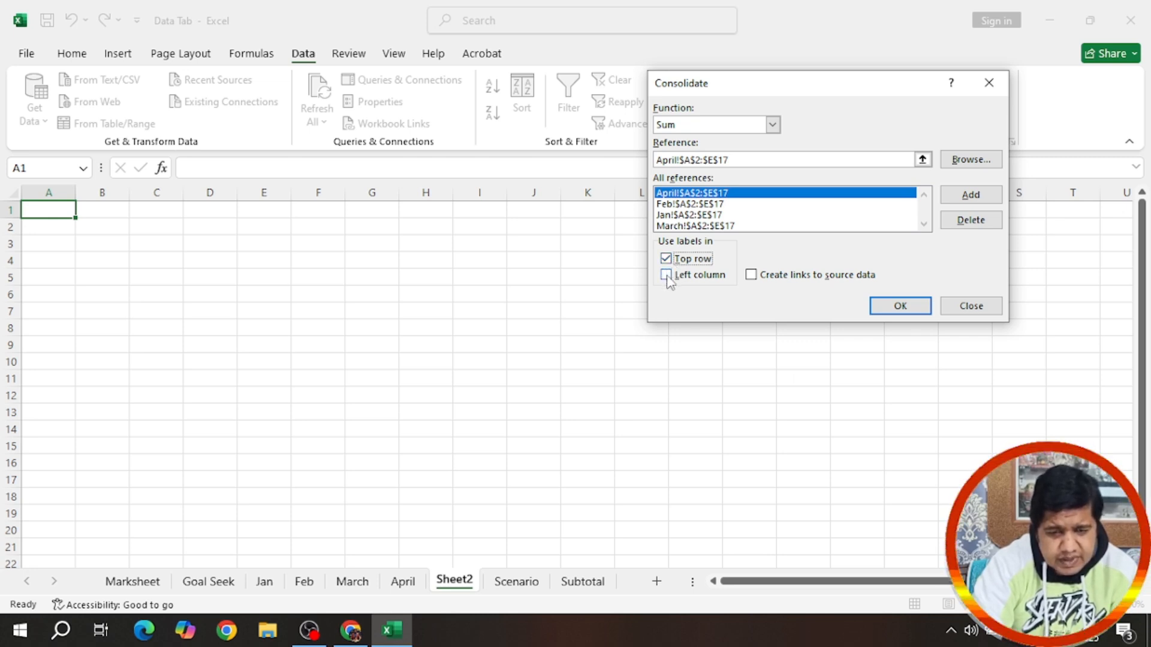
{"action": "left_click", "coordinate": [772, 125]}
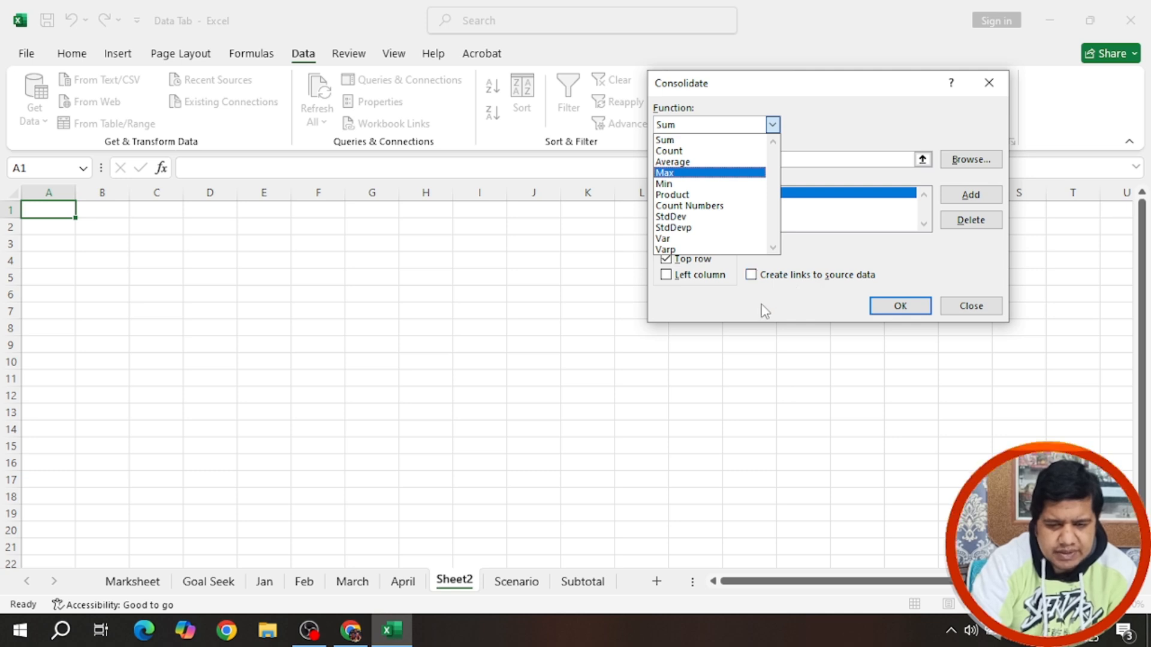
{"action": "left_click", "coordinate": [683, 289]}
{"action": "left_click", "coordinate": [666, 275]}
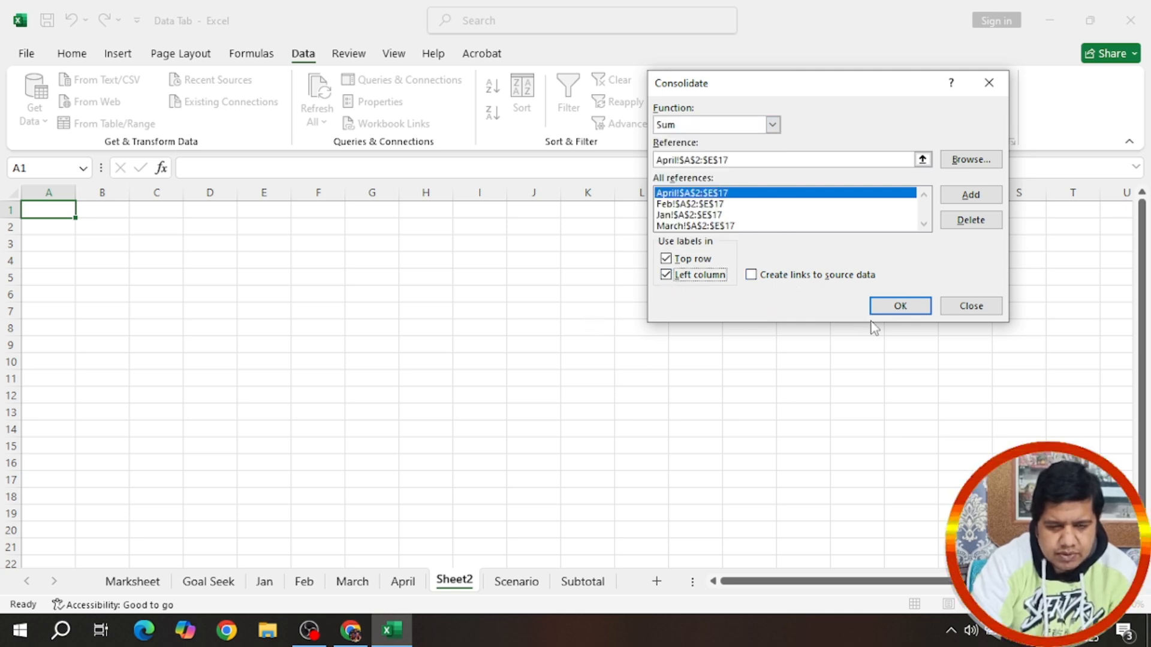
{"action": "left_click", "coordinate": [901, 315]}
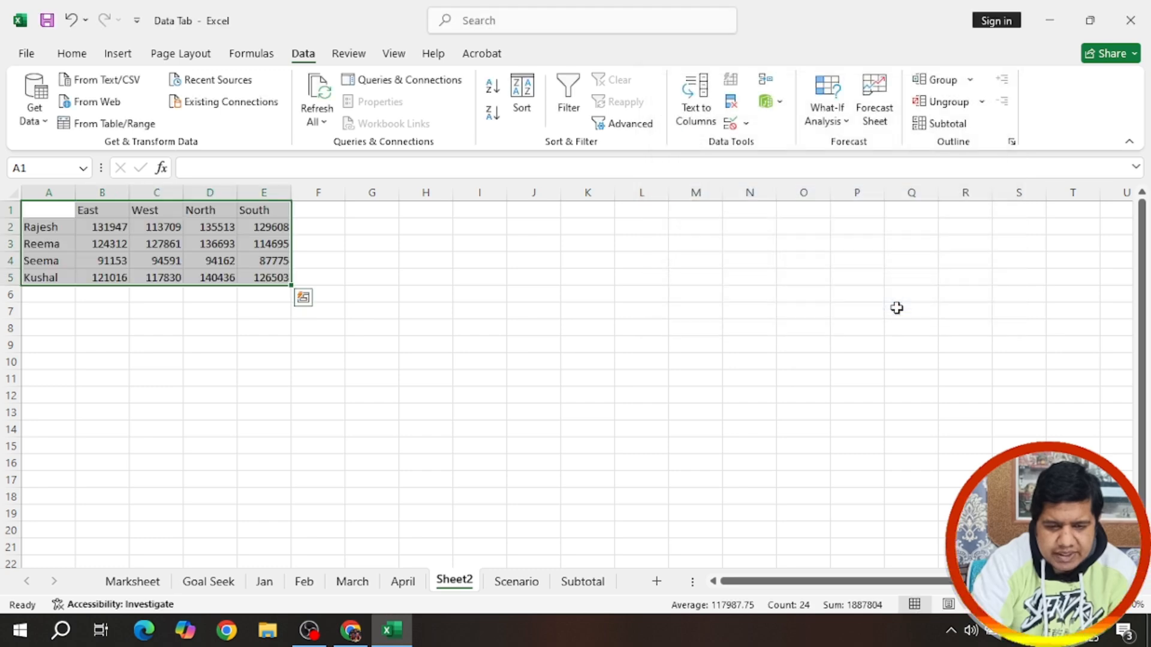
Step: Examine the consolidated names, region headings and totals on Sheet2, comparing the names with the Jan sheet
{"action": "left_click_drag", "start_coordinate": [56, 225], "coordinate": [59, 278]}
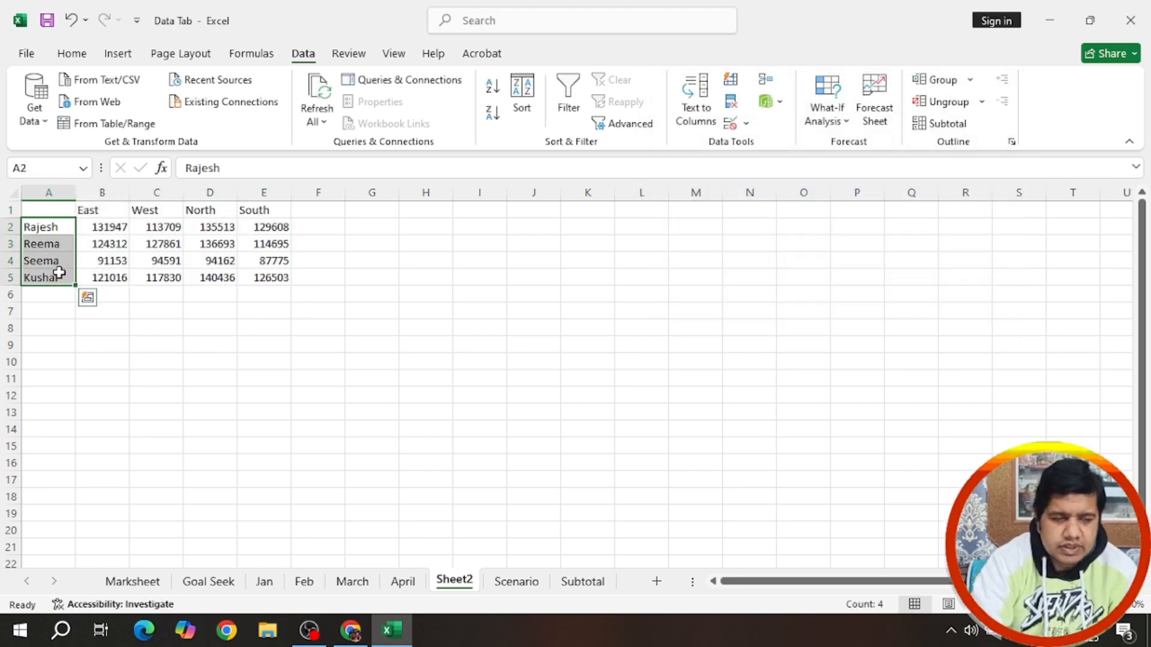
{"action": "left_click", "coordinate": [263, 591]}
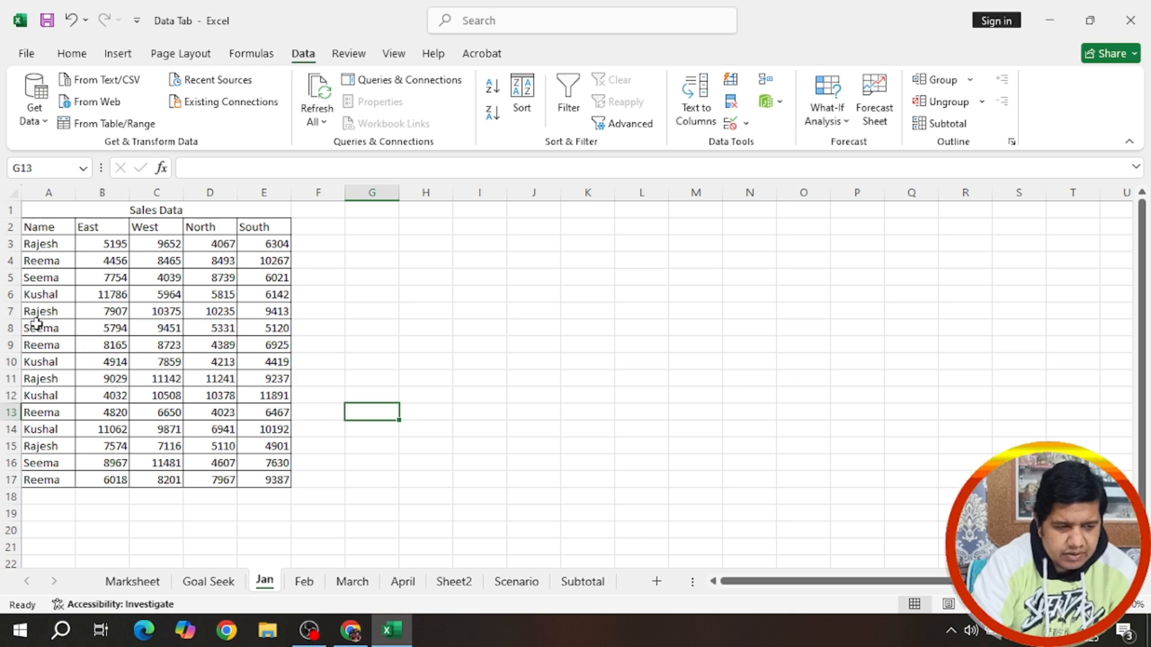
{"action": "left_click", "coordinate": [454, 592]}
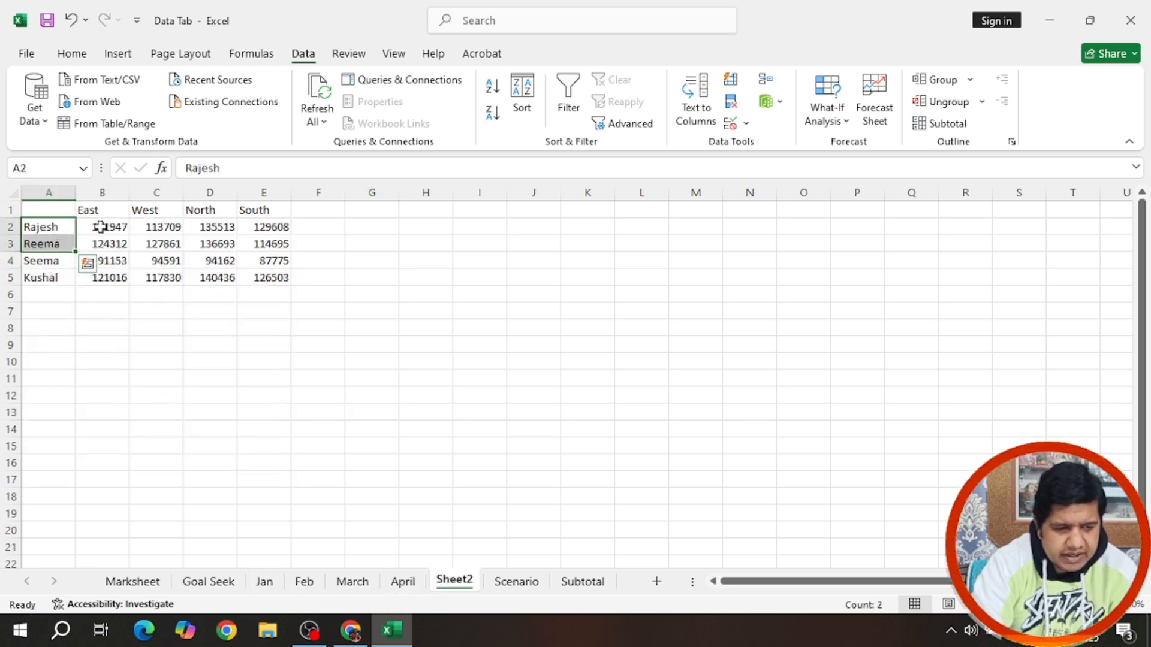
{"action": "left_click_drag", "start_coordinate": [98, 226], "coordinate": [281, 275]}
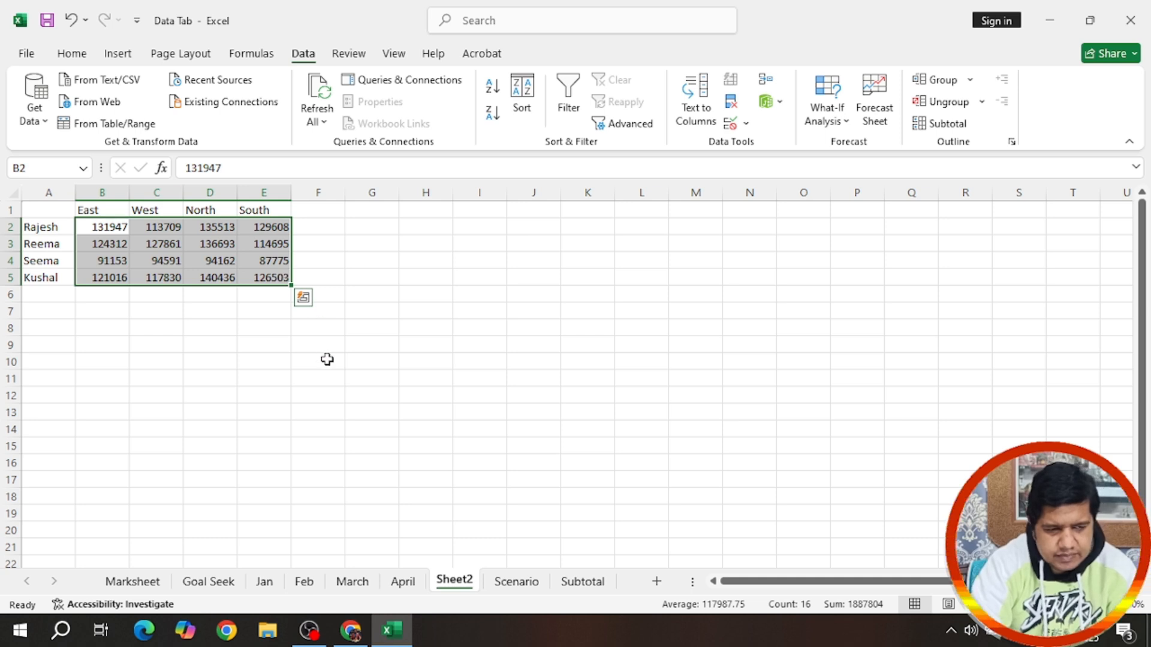
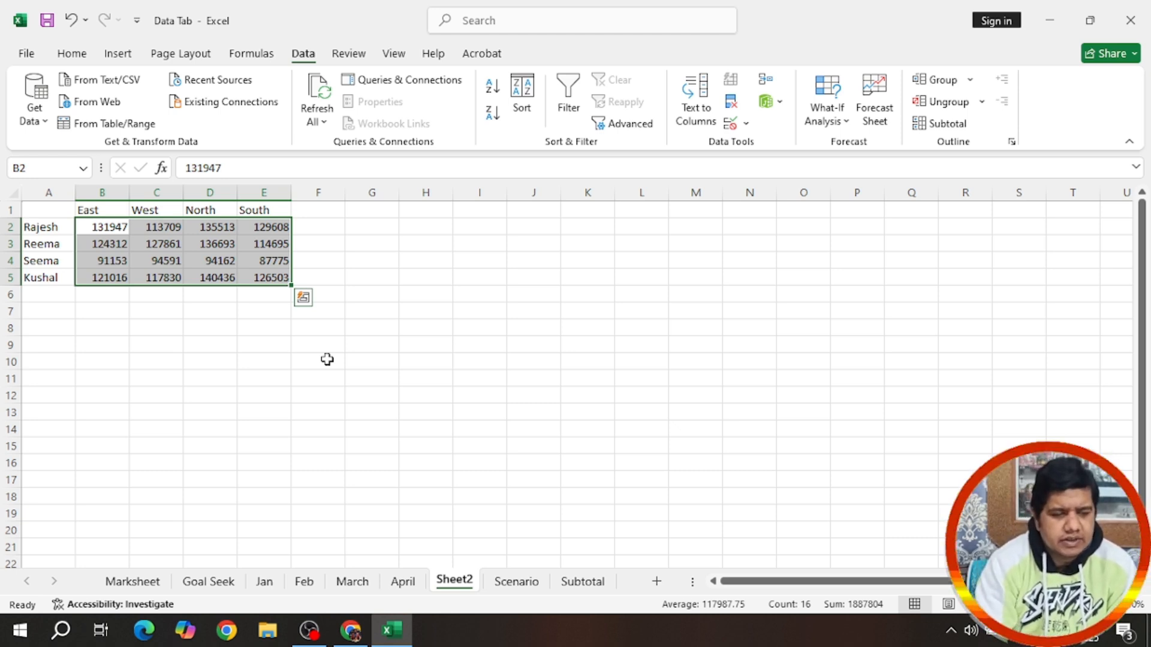
{"action": "left_click_drag", "start_coordinate": [52, 227], "coordinate": [55, 276]}
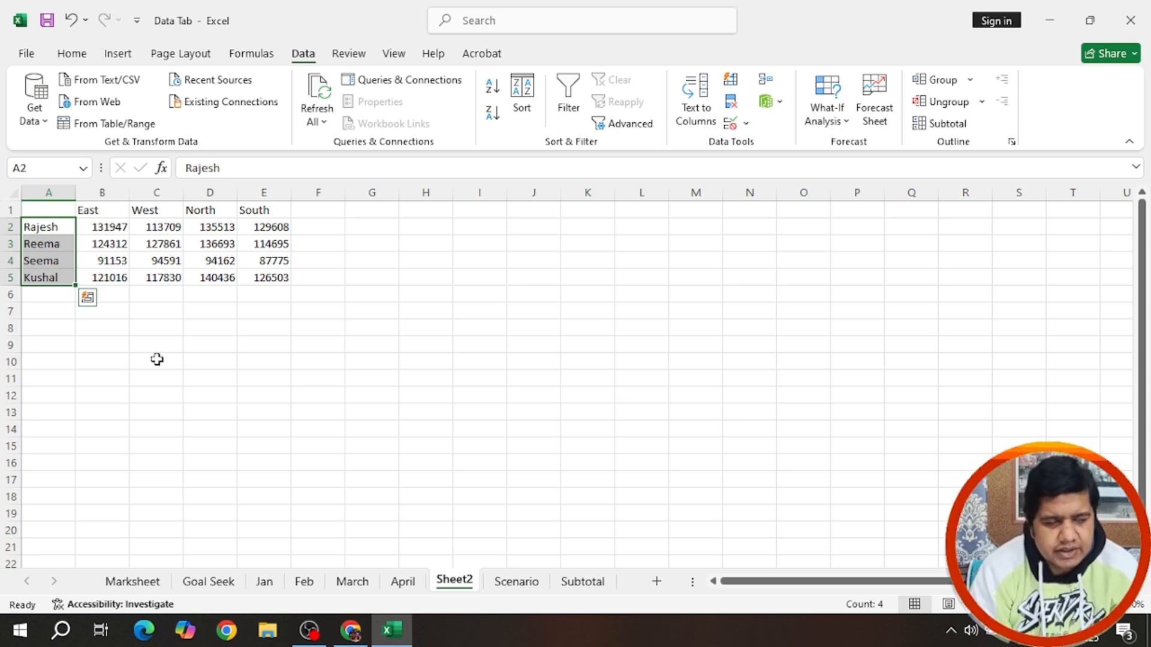
{"action": "left_click", "coordinate": [96, 211]}
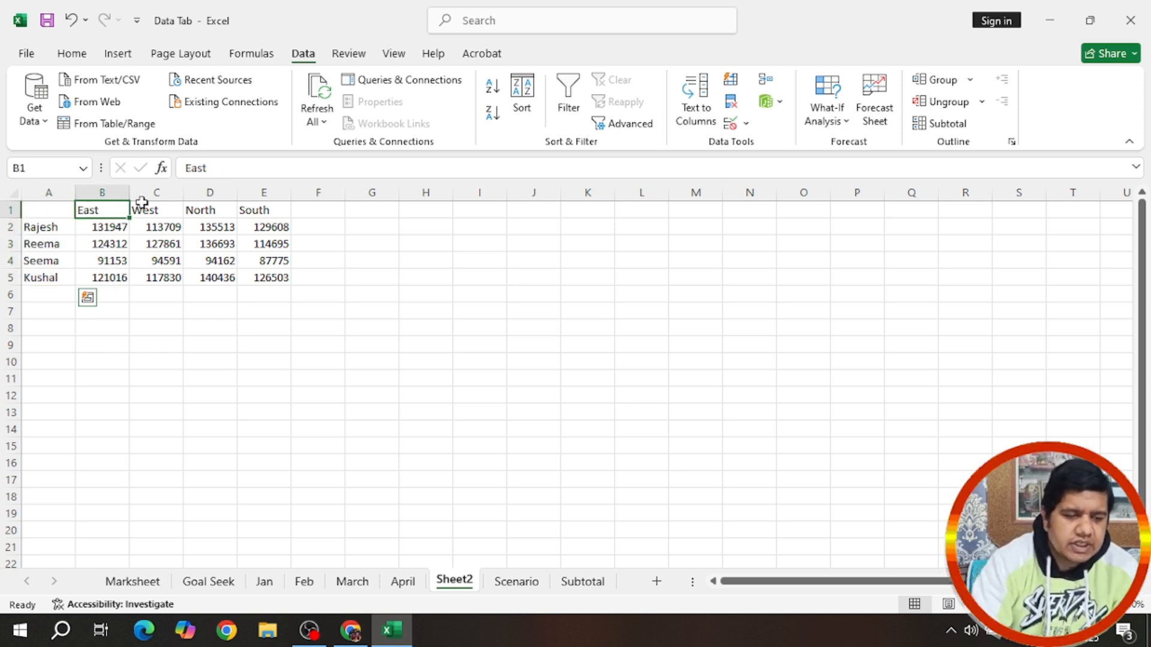
{"action": "left_click_drag", "start_coordinate": [142, 202], "coordinate": [259, 210]}
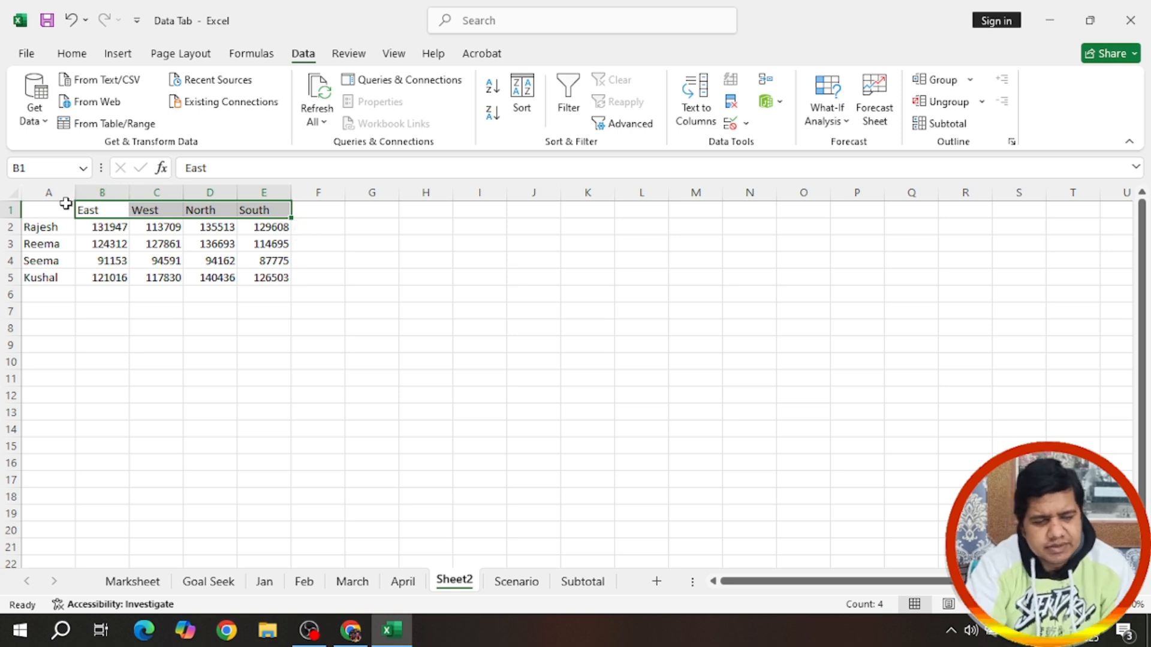
Step: Apply borders to all cells of the consolidated table A1:E5
{"action": "left_click_drag", "start_coordinate": [66, 204], "coordinate": [290, 276]}
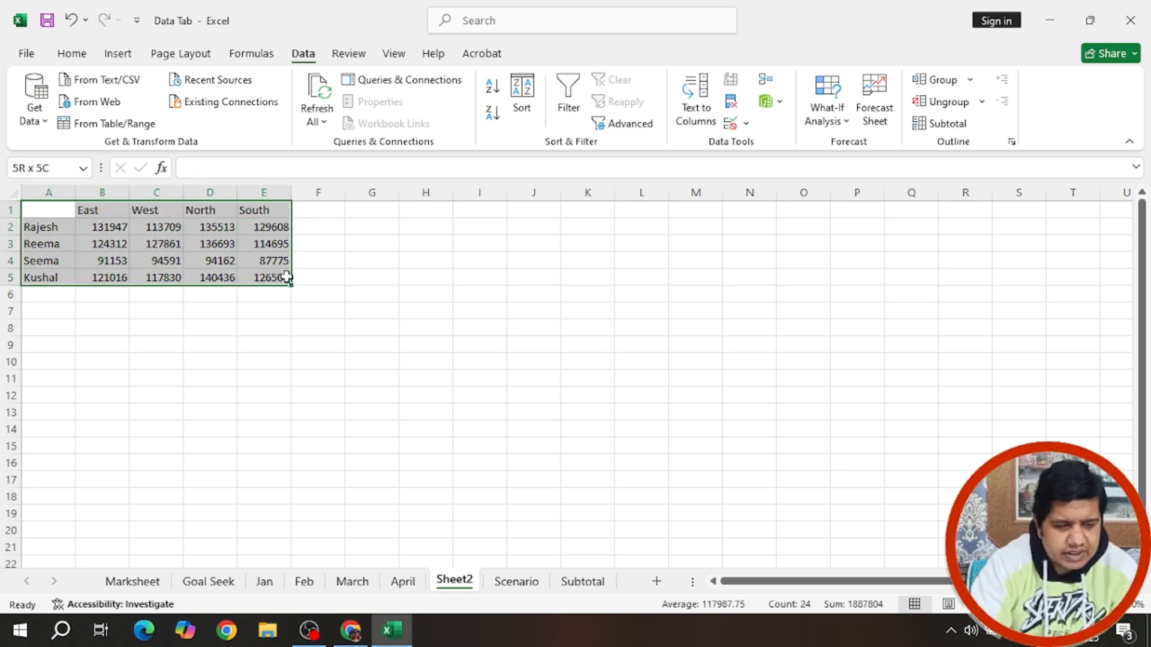
{"action": "left_click", "coordinate": [83, 56]}
{"action": "left_click", "coordinate": [192, 113]}
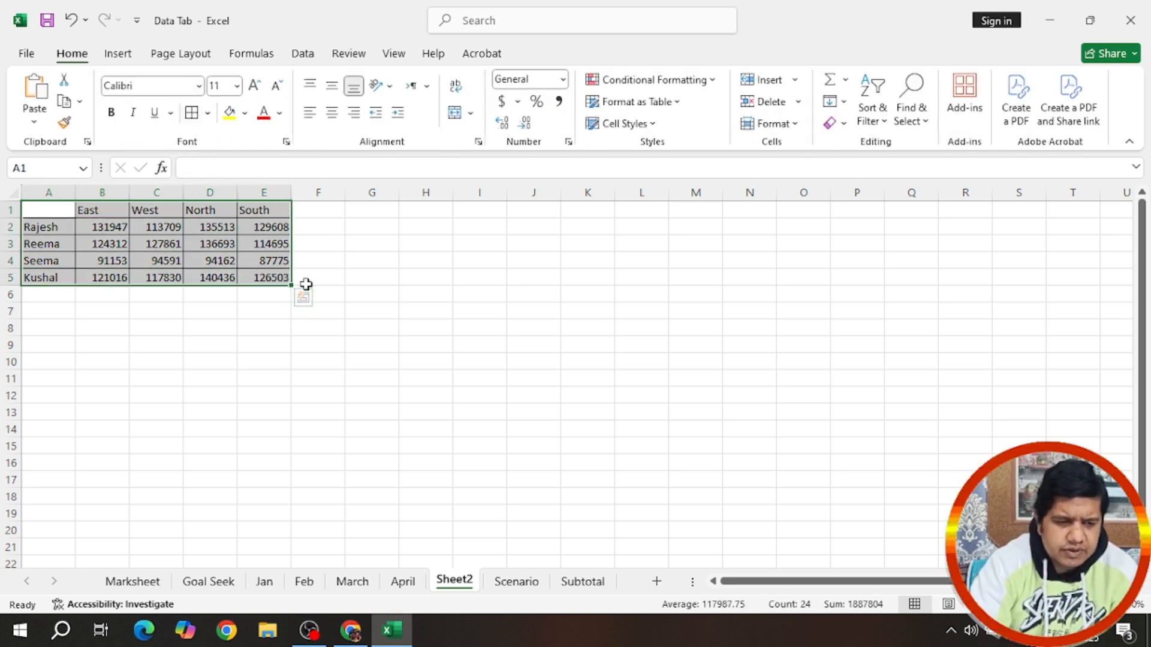
{"action": "left_click", "coordinate": [467, 330]}
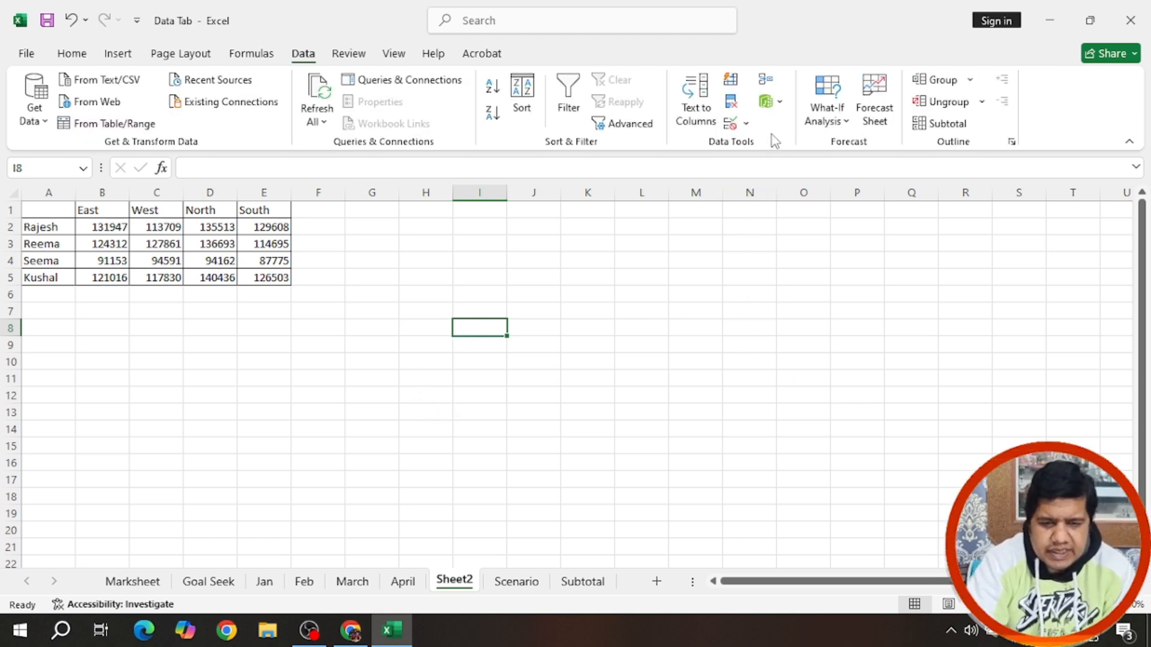
Step: Look over the What-If Analysis options and examine the purchase table on the Scenario sheet, including its Rate column
{"action": "left_click", "coordinate": [828, 117]}
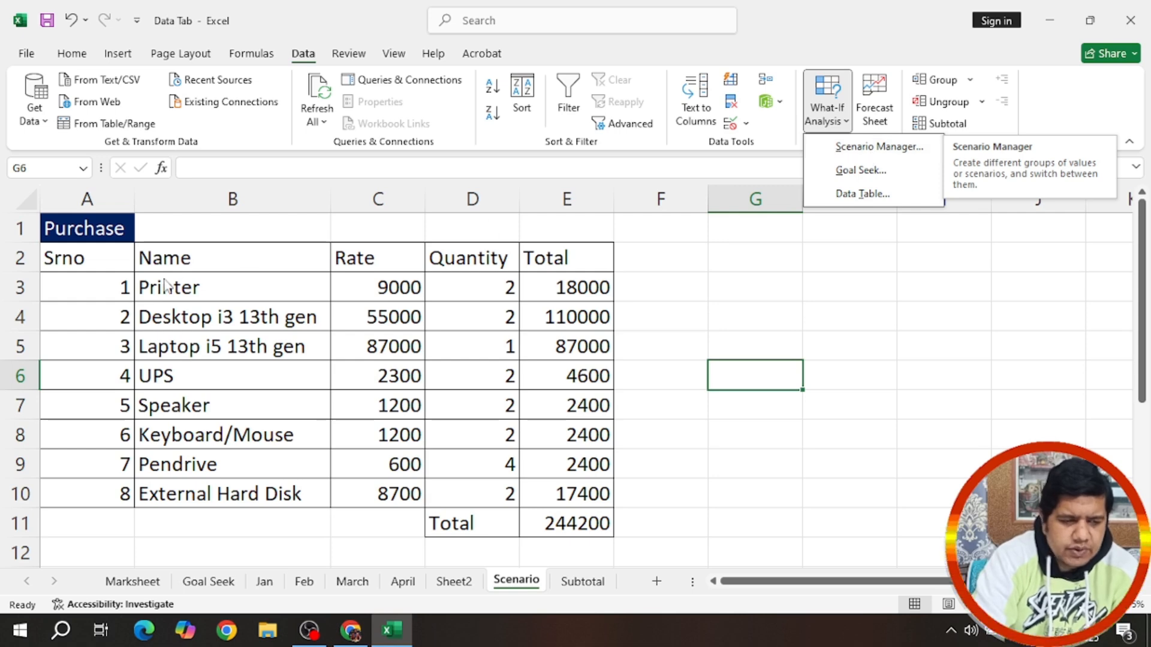
{"action": "left_click", "coordinate": [52, 258]}
{"action": "left_click_drag", "start_coordinate": [52, 258], "coordinate": [570, 525]}
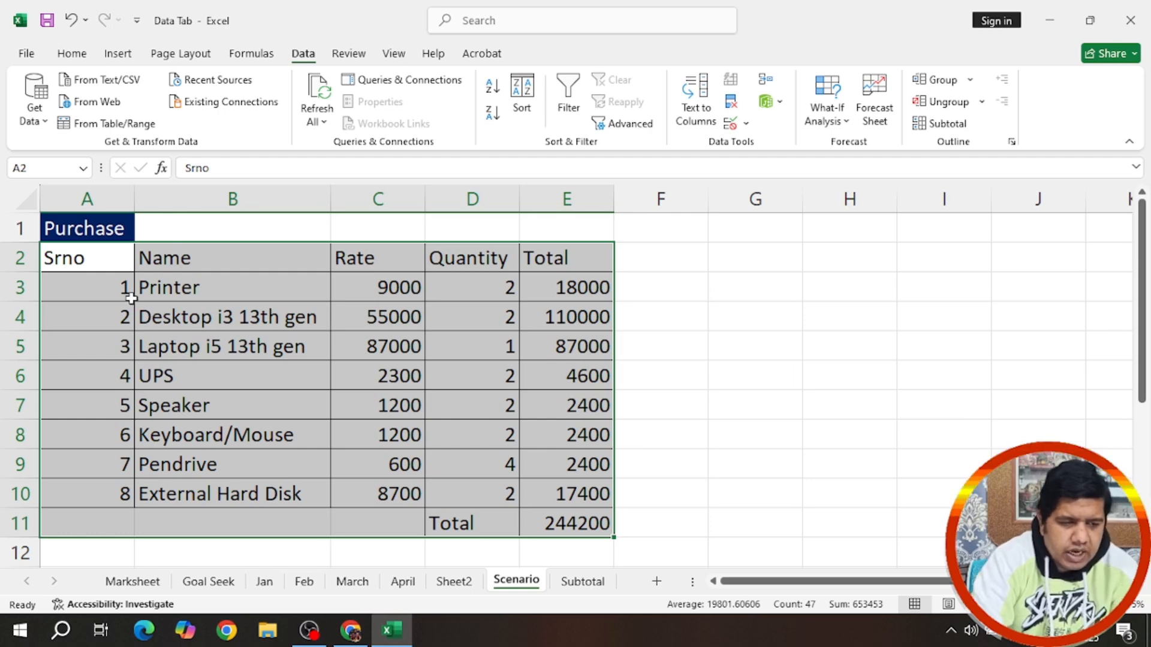
{"action": "left_click_drag", "start_coordinate": [85, 257], "coordinate": [588, 523]}
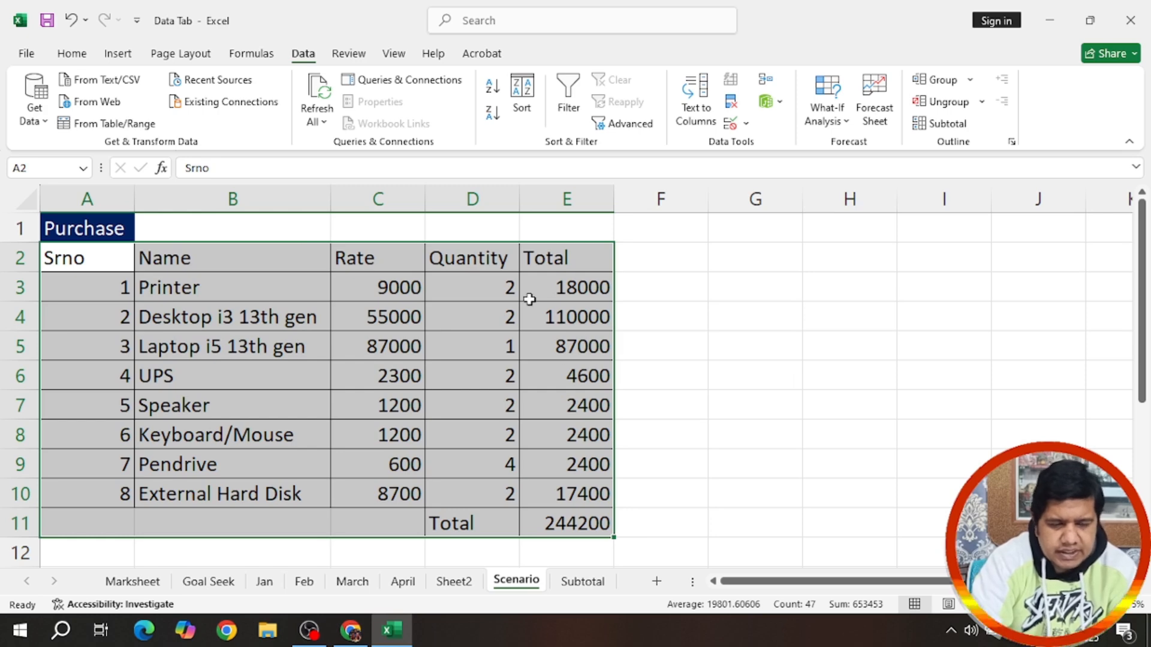
{"action": "left_click", "coordinate": [441, 372]}
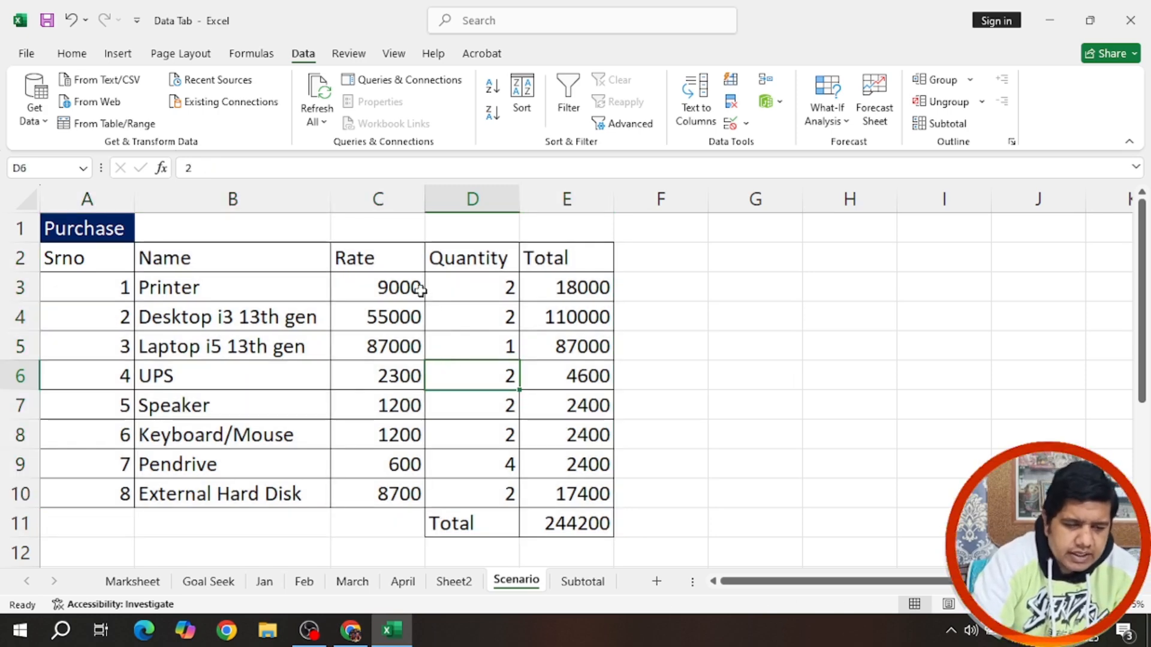
{"action": "left_click_drag", "start_coordinate": [419, 288], "coordinate": [403, 490]}
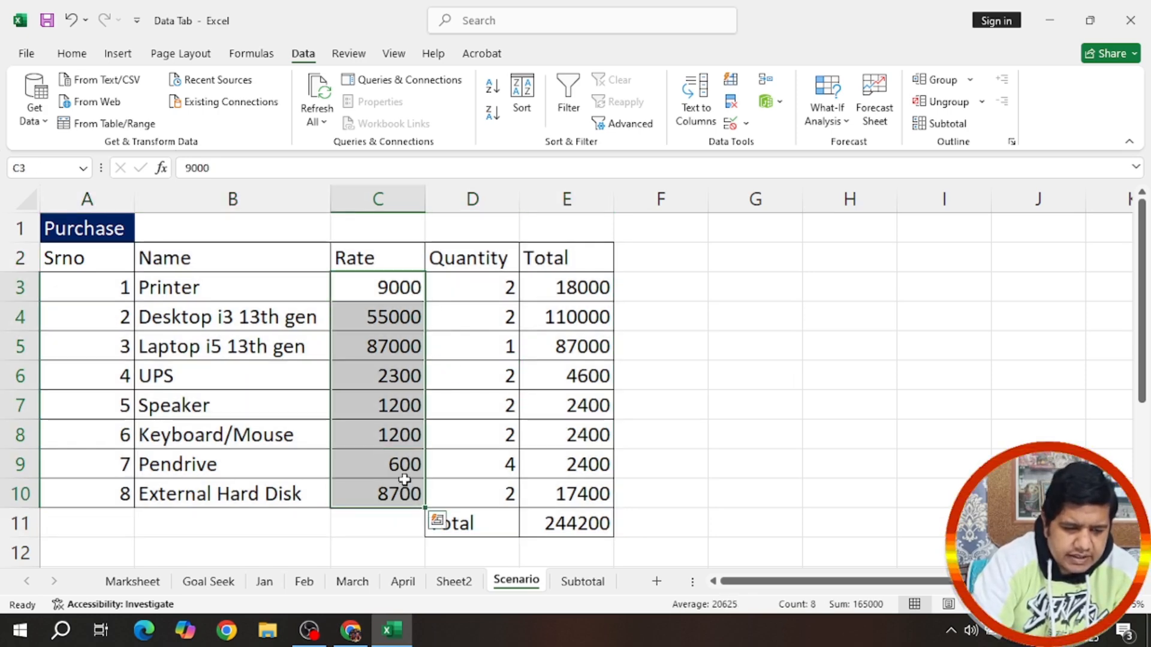
{"action": "left_click", "coordinate": [382, 347]}
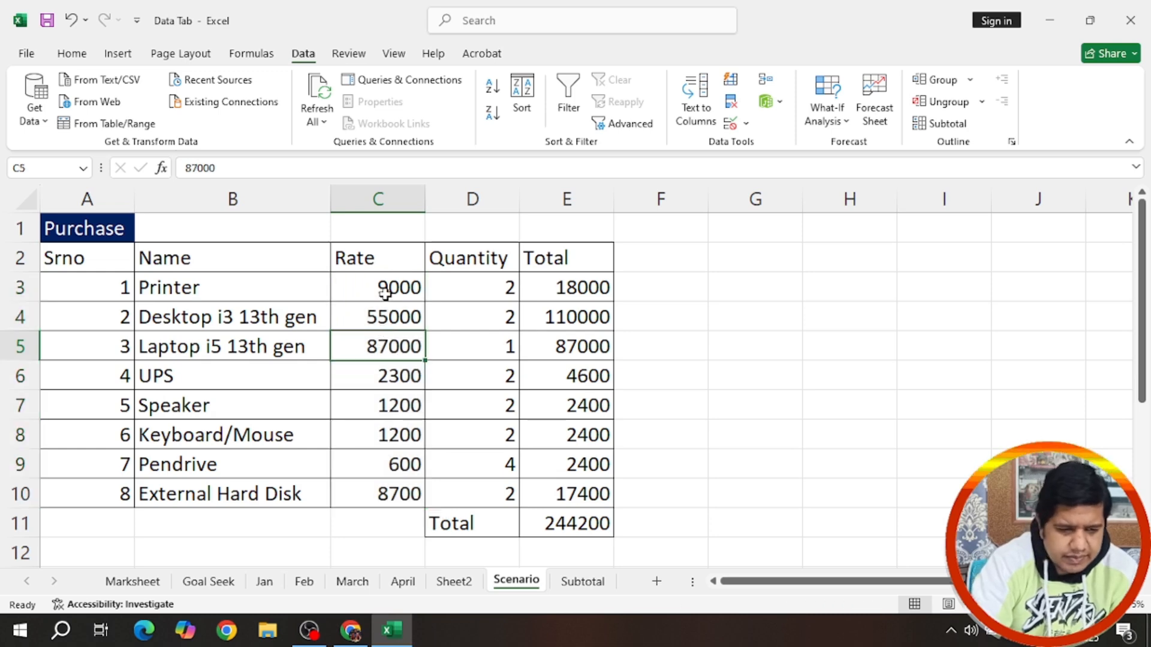
Step: Add a scenario named Dell with the rate cells C3:C10 as changing cells, keeping their current values
{"action": "left_click_drag", "start_coordinate": [382, 288], "coordinate": [387, 488]}
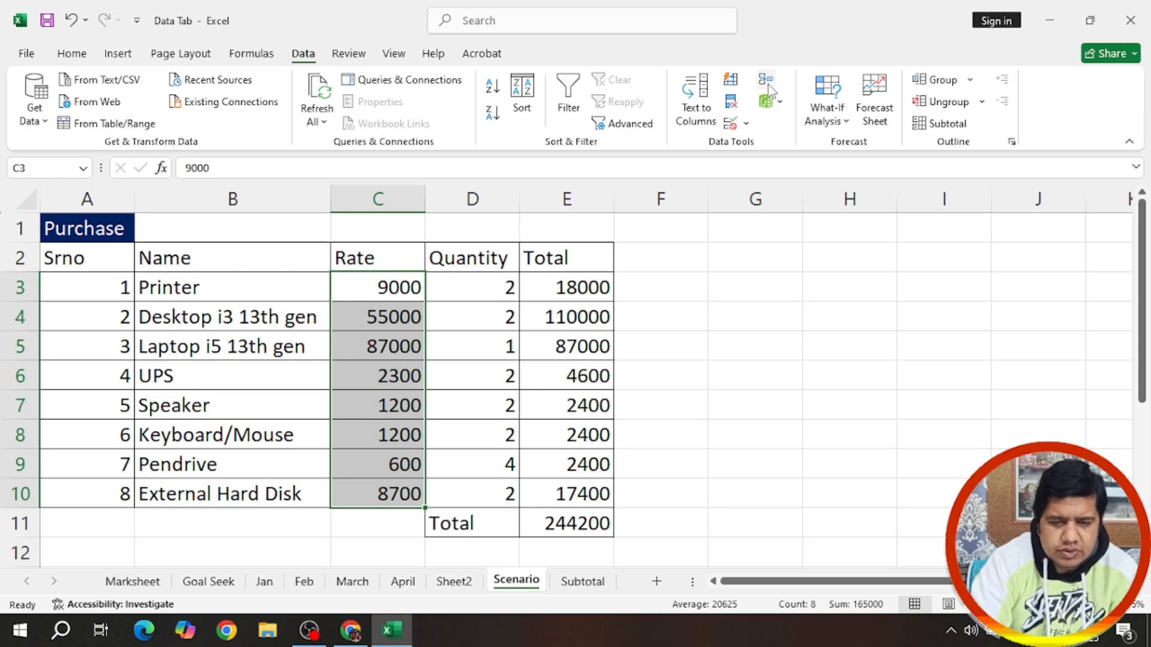
{"action": "left_click", "coordinate": [824, 114]}
{"action": "left_click", "coordinate": [848, 146]}
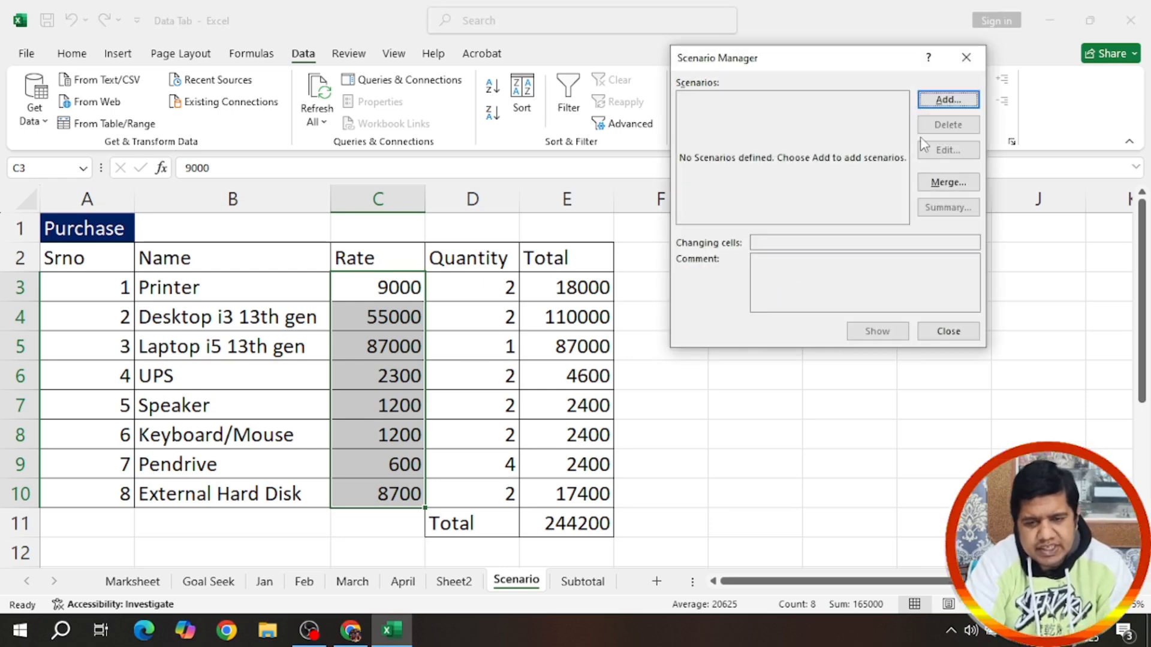
{"action": "left_click", "coordinate": [946, 99]}
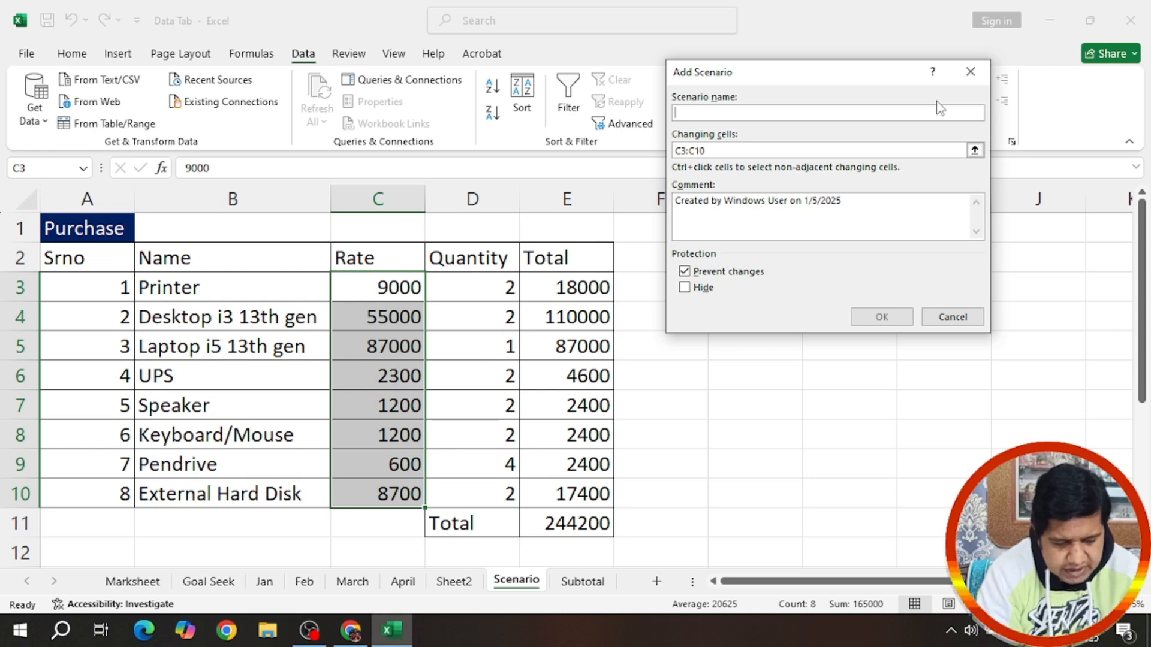
{"action": "type", "text": "DE"}
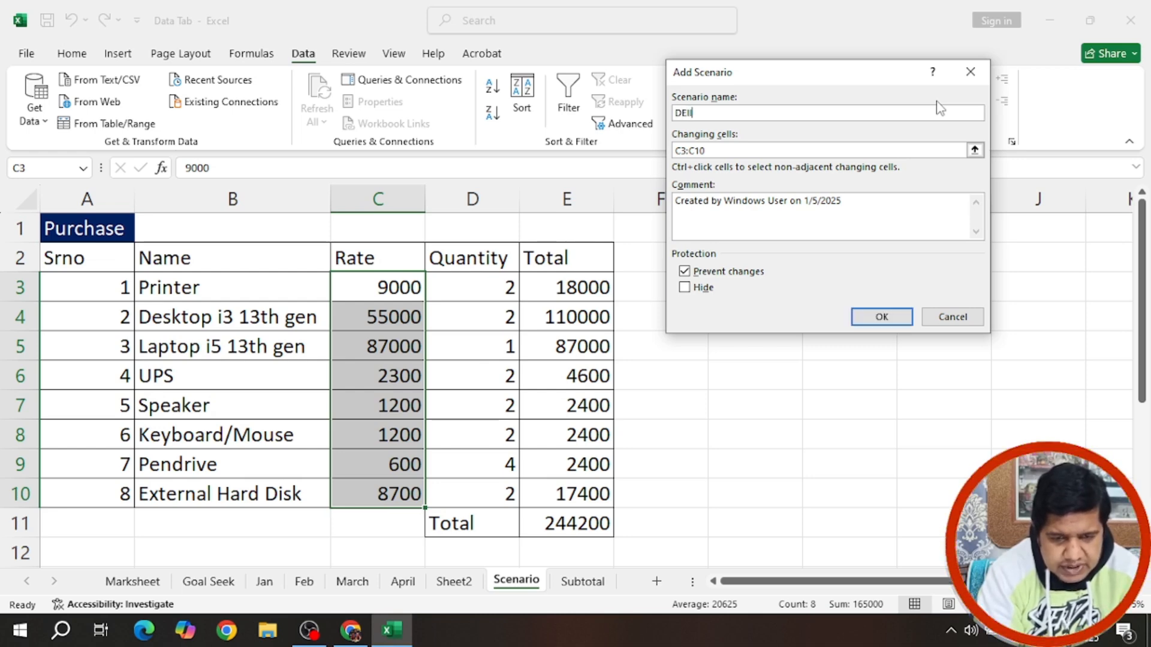
{"action": "key", "text": "BackSpace"}
{"action": "type", "text": "ell"}
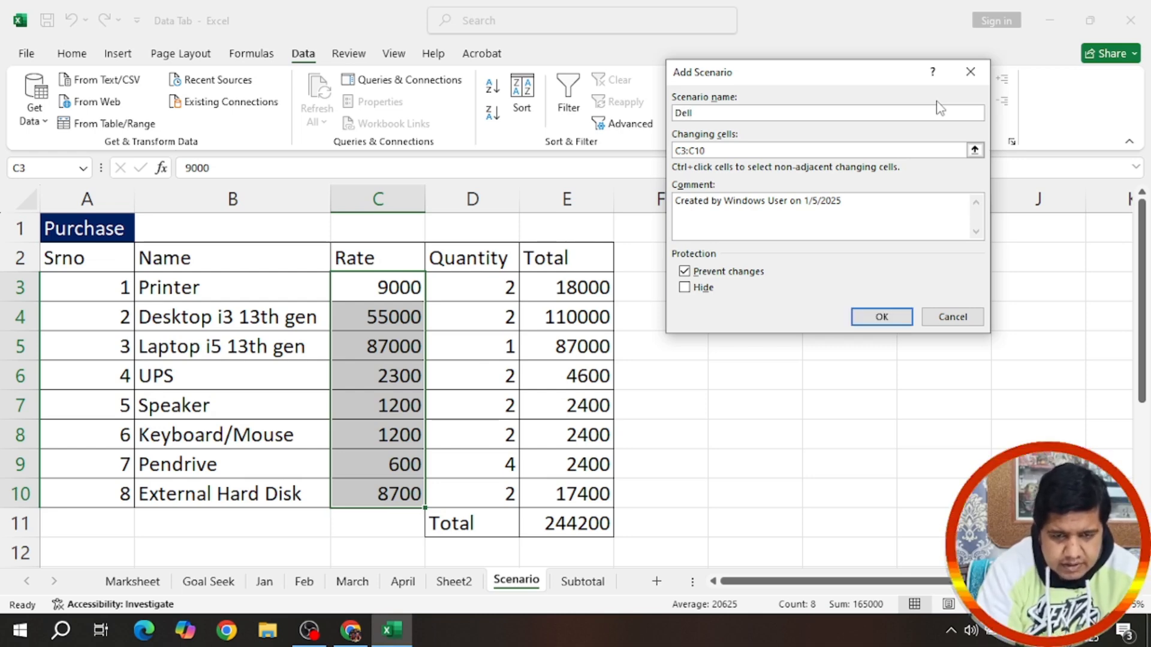
{"action": "left_click", "coordinate": [882, 317]}
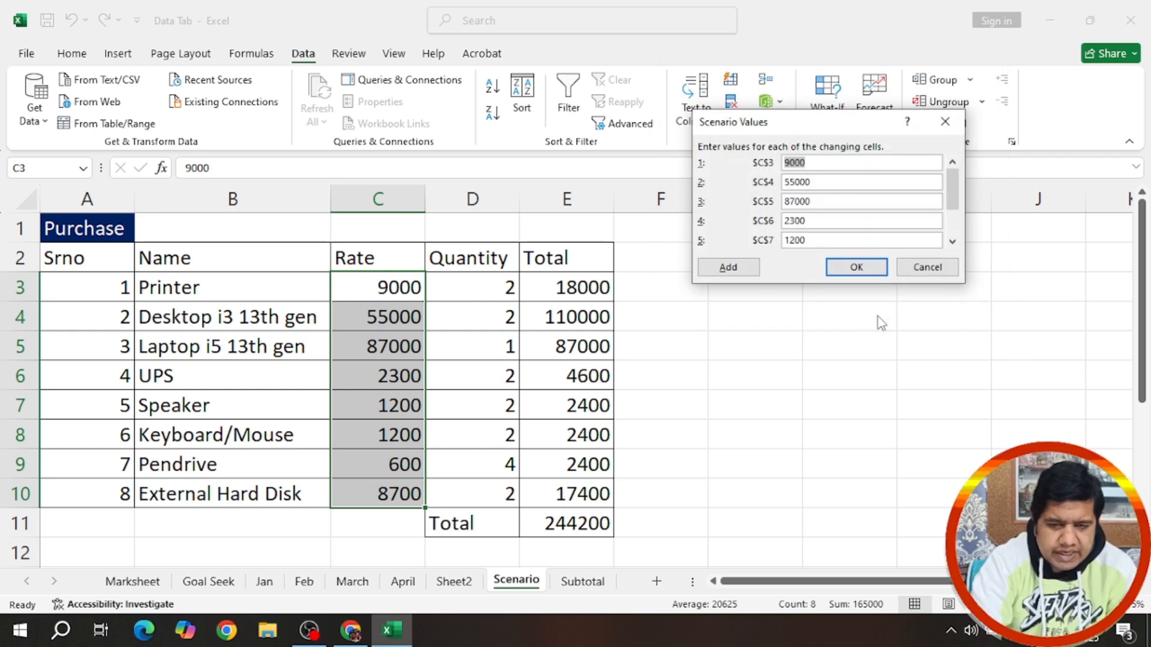
{"action": "left_click", "coordinate": [858, 267]}
Step: Add a scenario named HP for cells C3:C10 and set its printer rate in C3 to 11000
{"action": "left_click", "coordinate": [907, 108]}
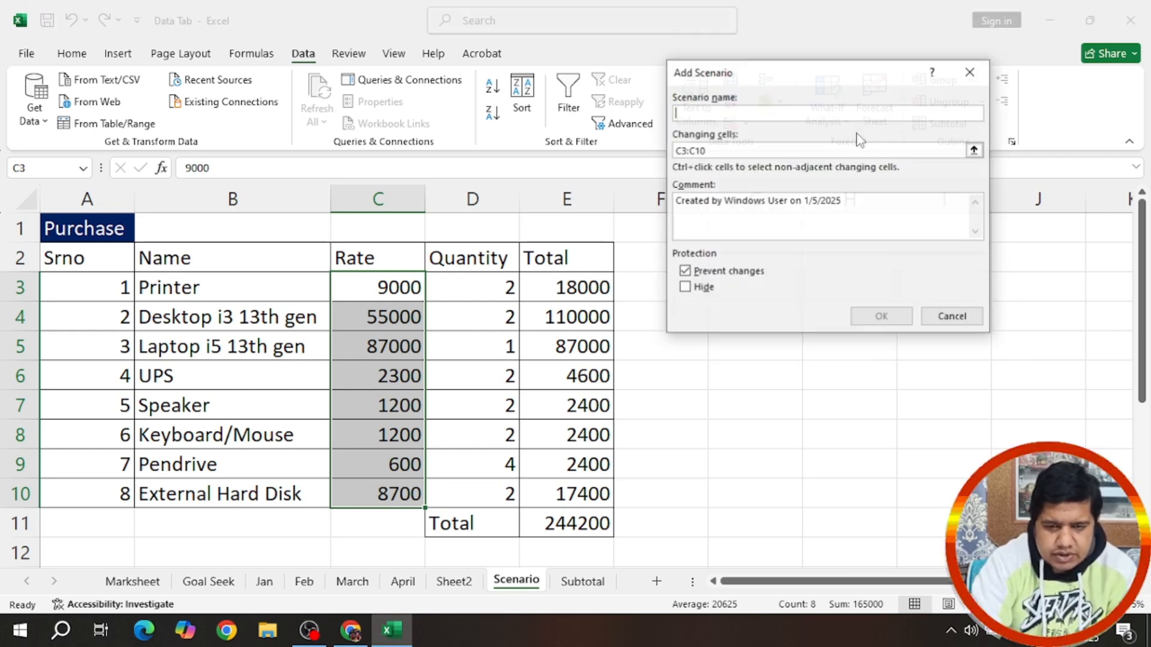
{"action": "type", "text": "HP"}
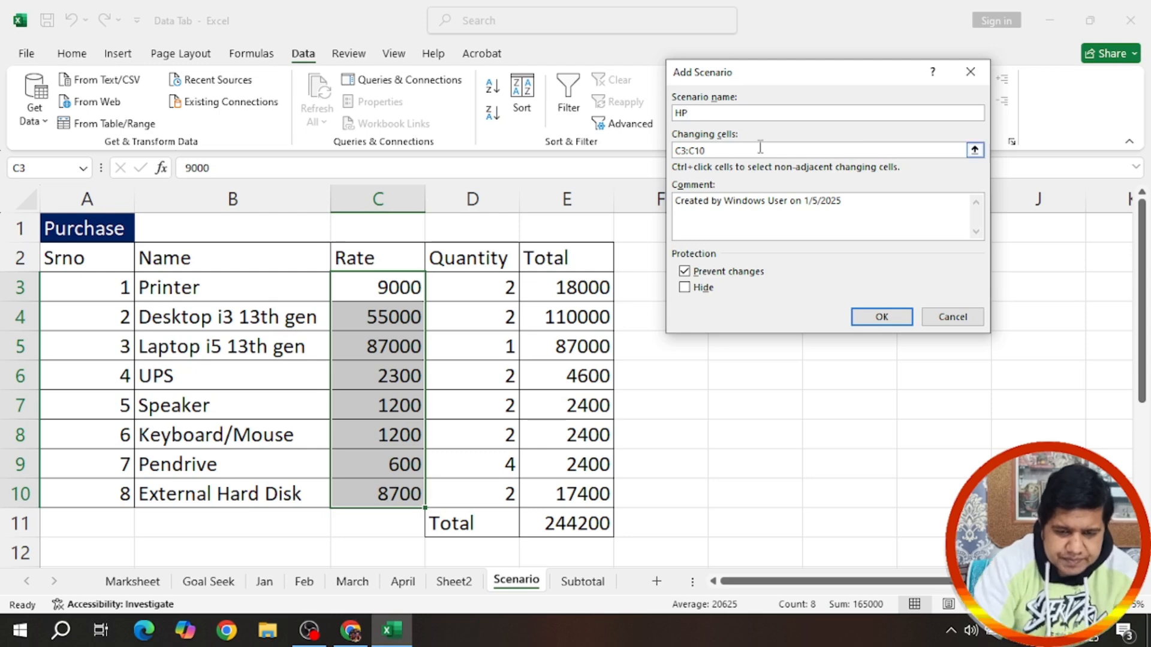
{"action": "left_click", "coordinate": [880, 318]}
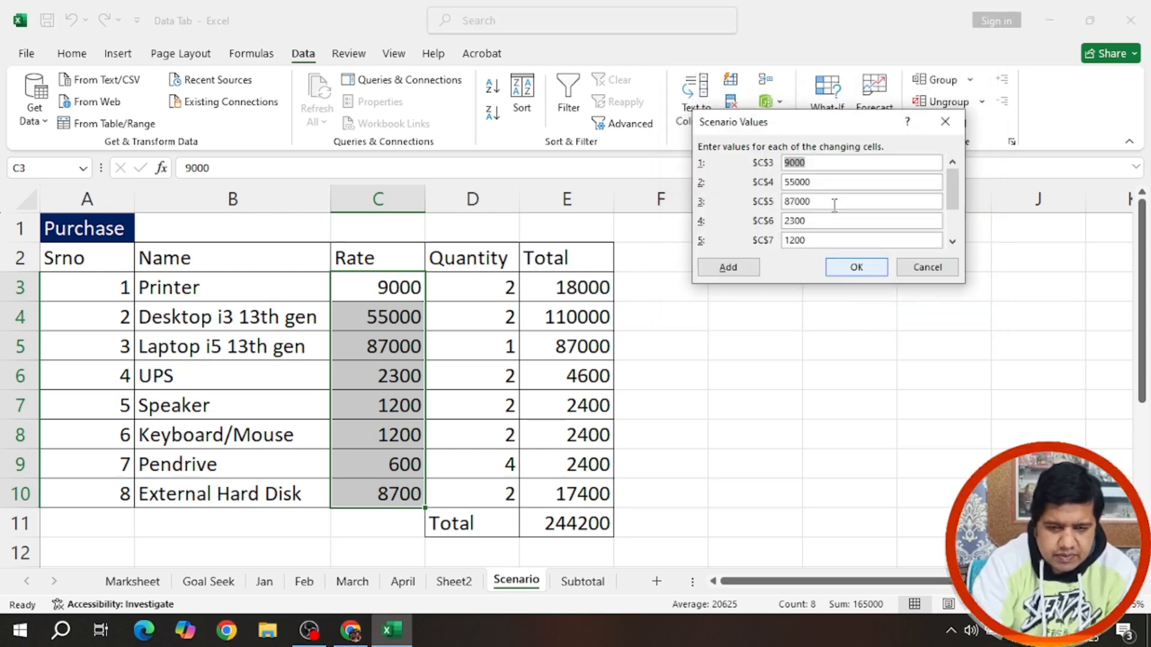
{"action": "left_click", "coordinate": [837, 163]}
{"action": "key", "text": "BackSpace"}
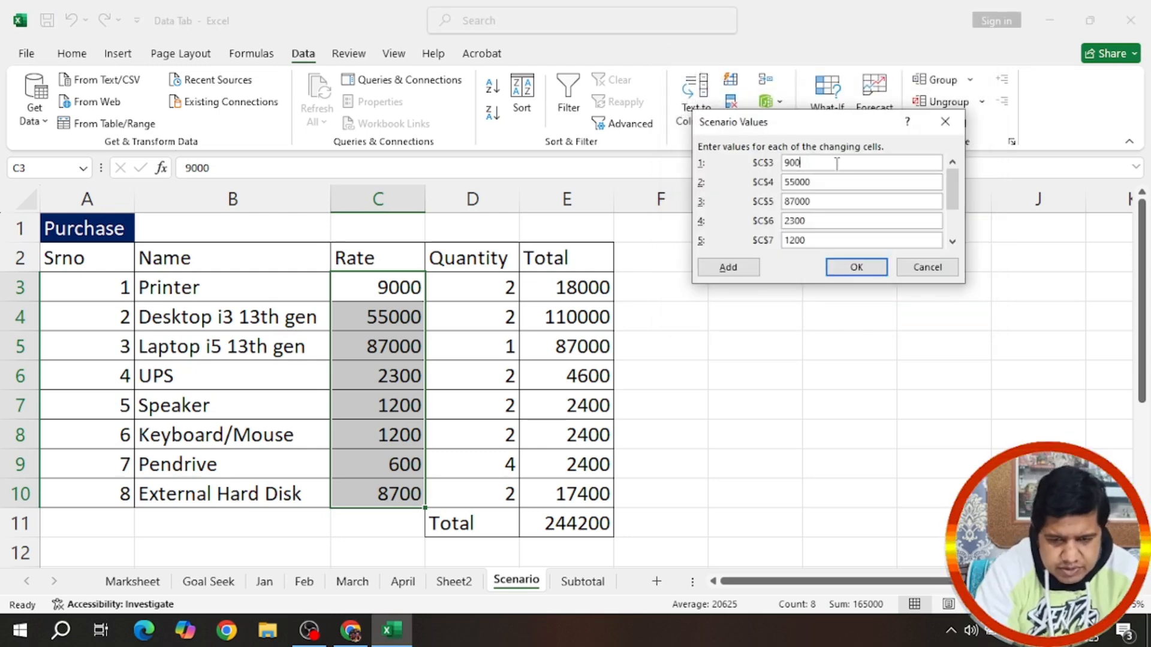
{"action": "type", "text": "11"}
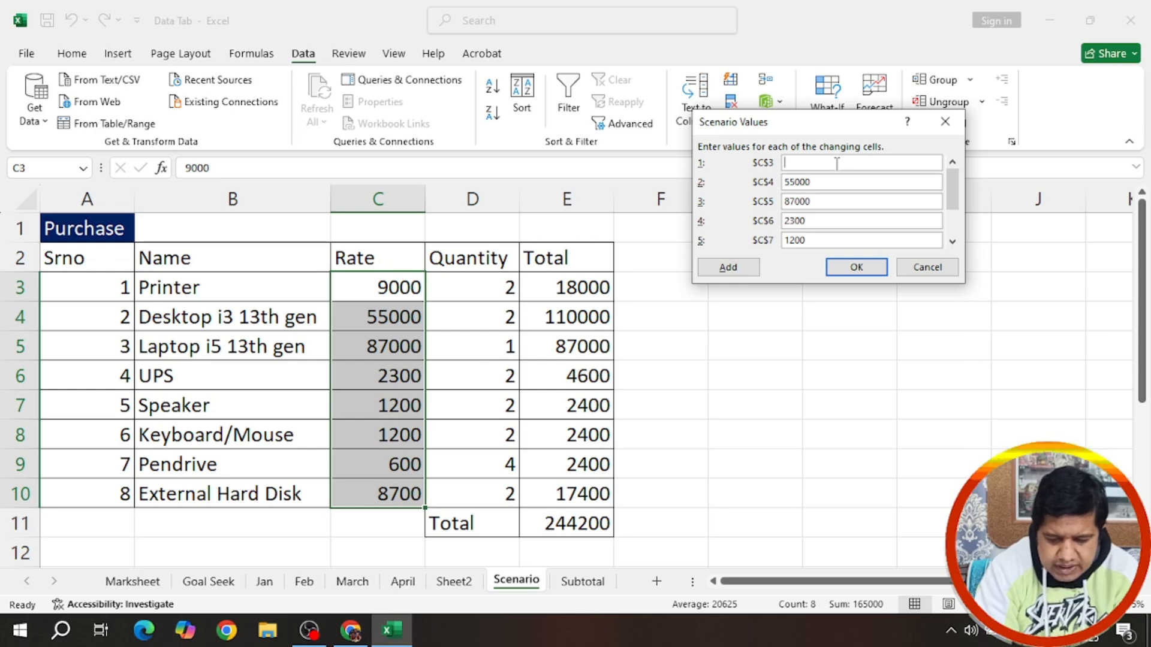
{"action": "type", "text": "0000"}
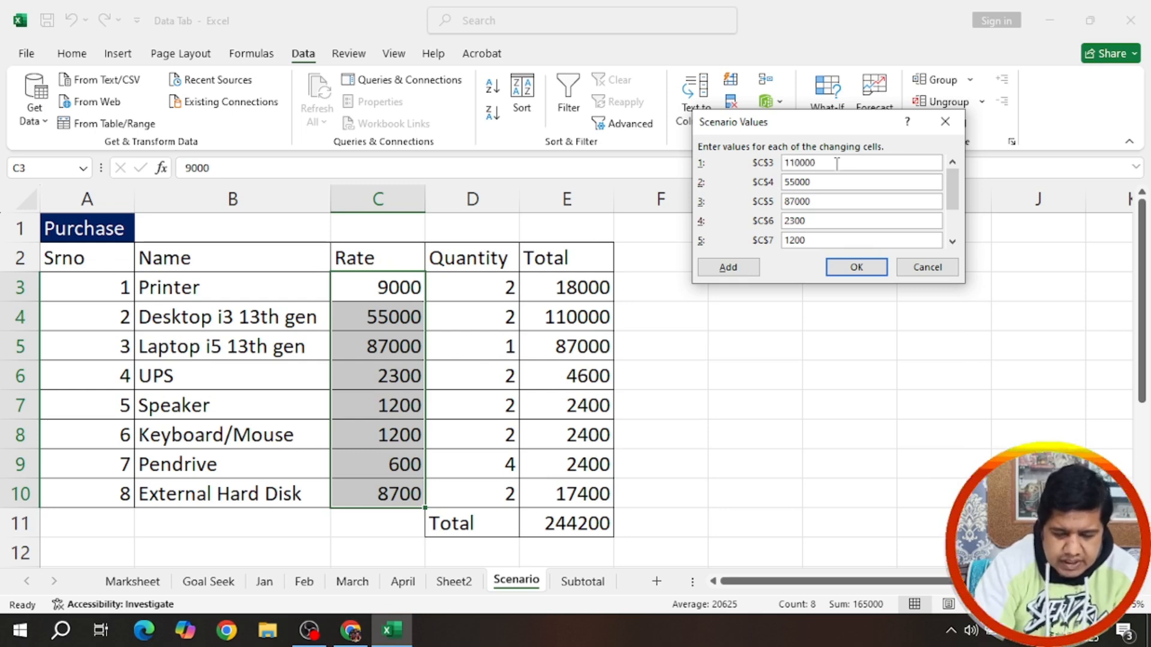
{"action": "key", "text": "BackSpace"}
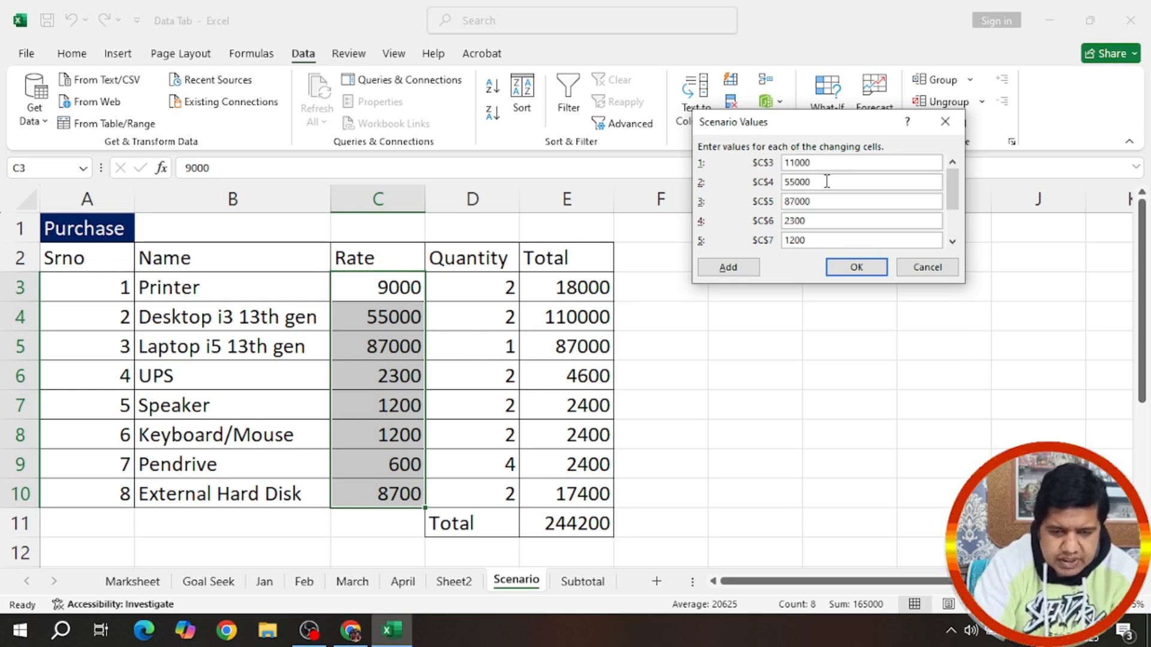
Step: Set the HP scenario's values to 53000 for C4, 89000 for C5 and 2800 for C6
{"action": "left_click_drag", "start_coordinate": [827, 181], "coordinate": [781, 183]}
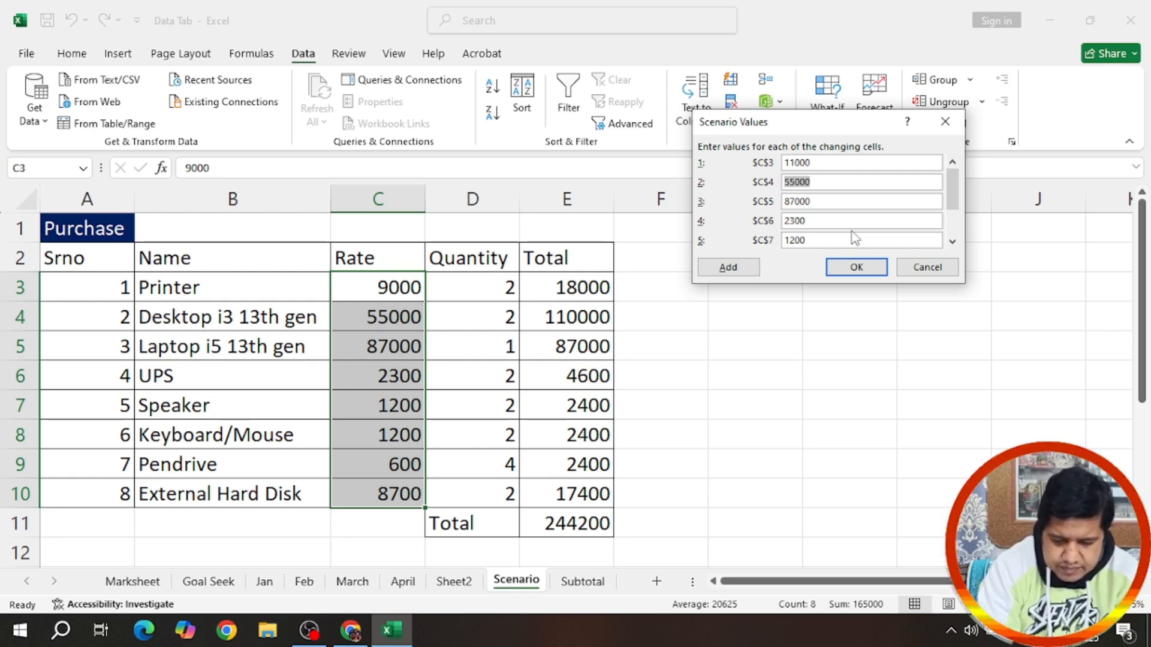
{"action": "type", "text": "53000"}
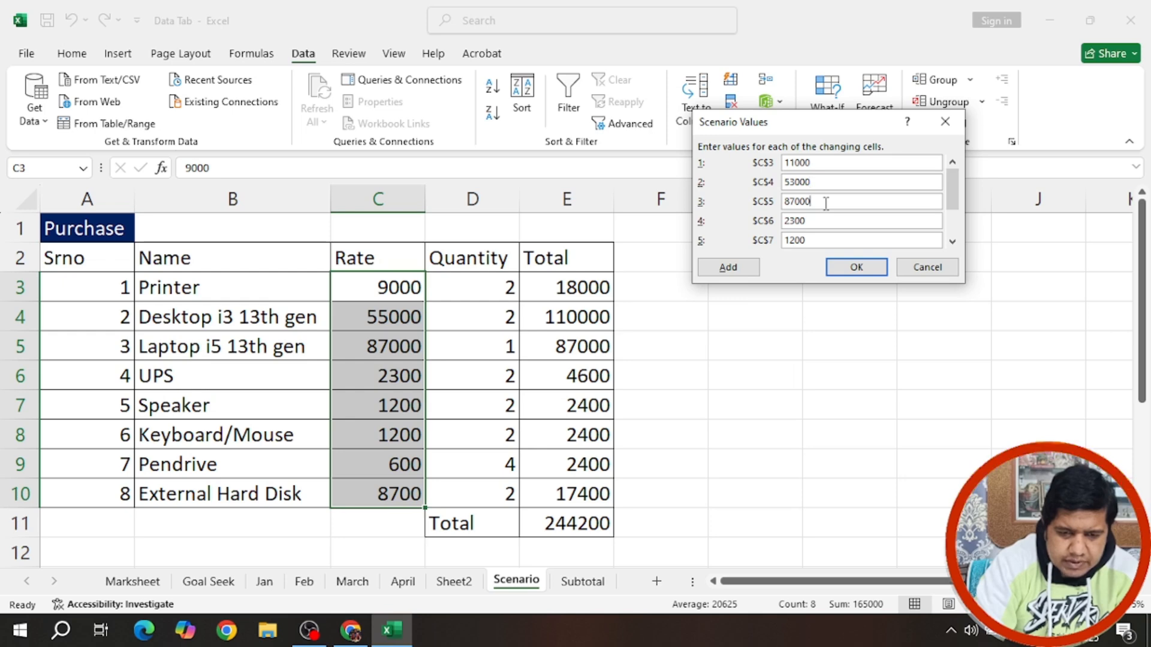
{"action": "double_click", "coordinate": [799, 202]}
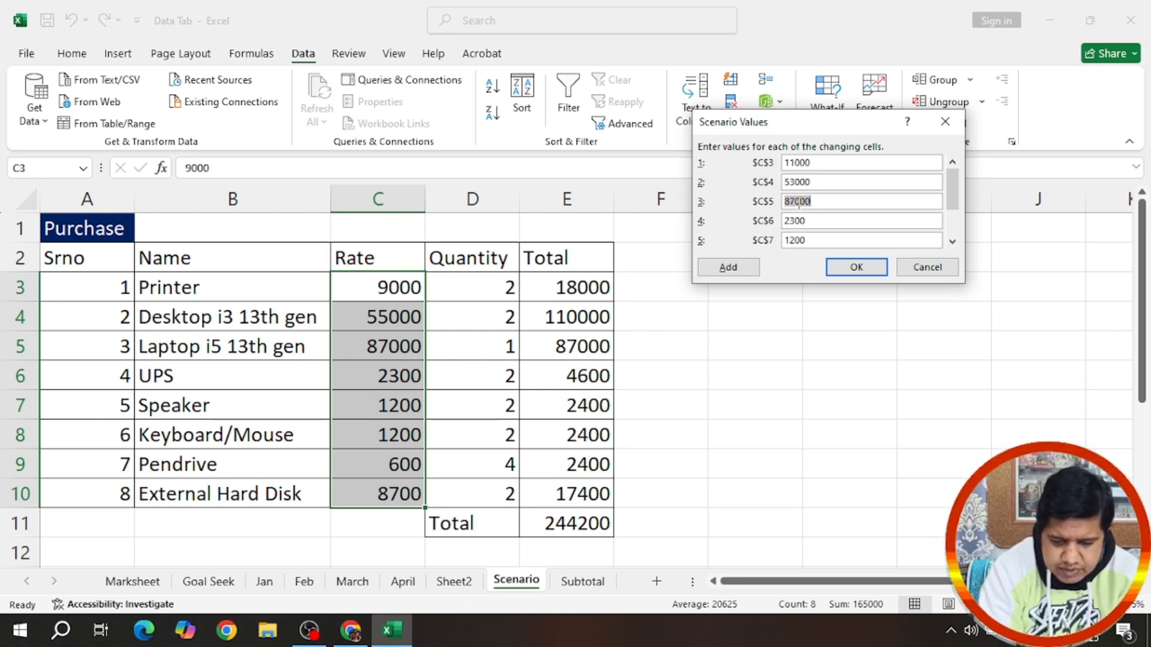
{"action": "type", "text": "89000"}
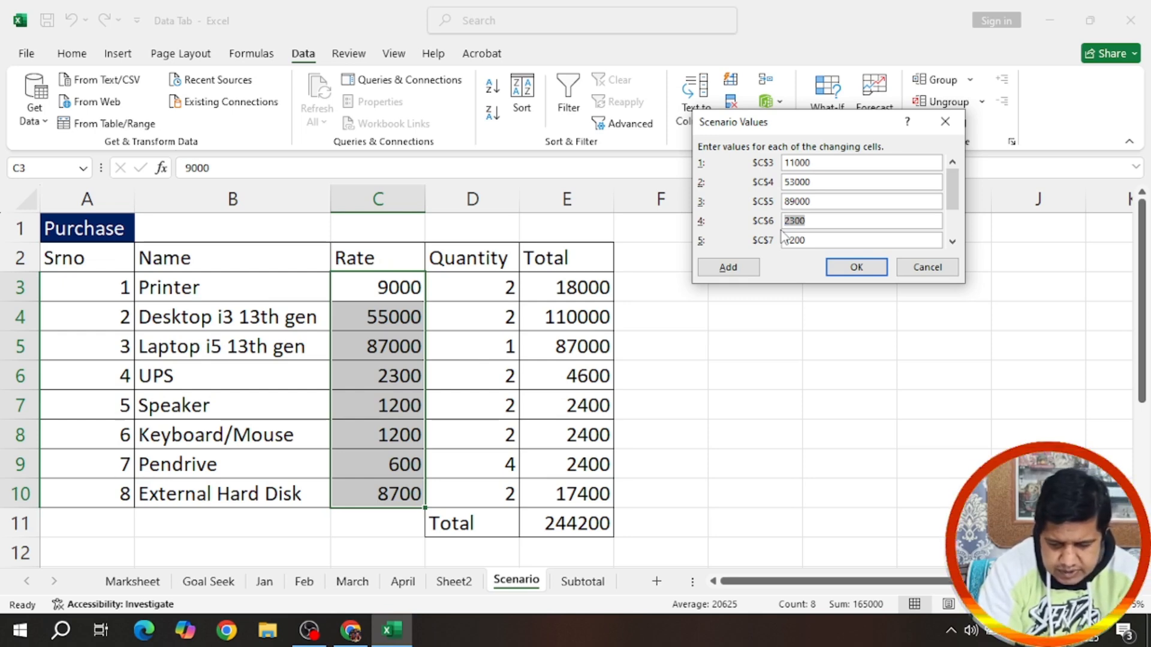
{"action": "type", "text": "2800"}
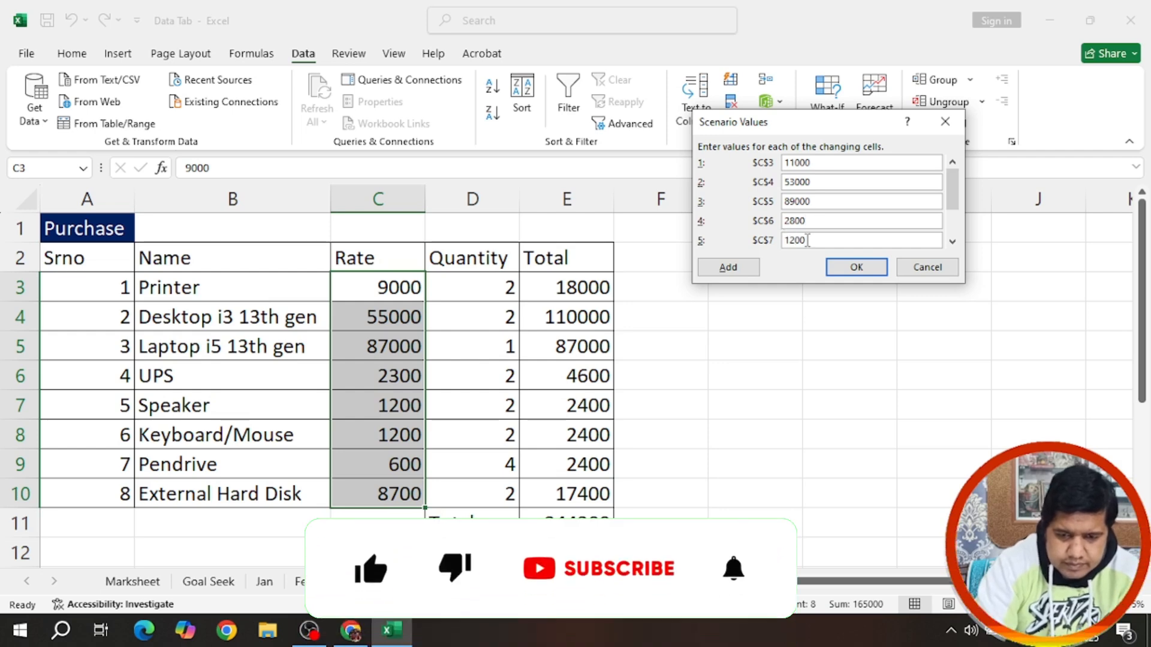
Step: Set the HP scenario's C7 value to 1500 and save the scenario
{"action": "left_click_drag", "start_coordinate": [807, 240], "coordinate": [785, 240]}
{"action": "type", "text": "1"}
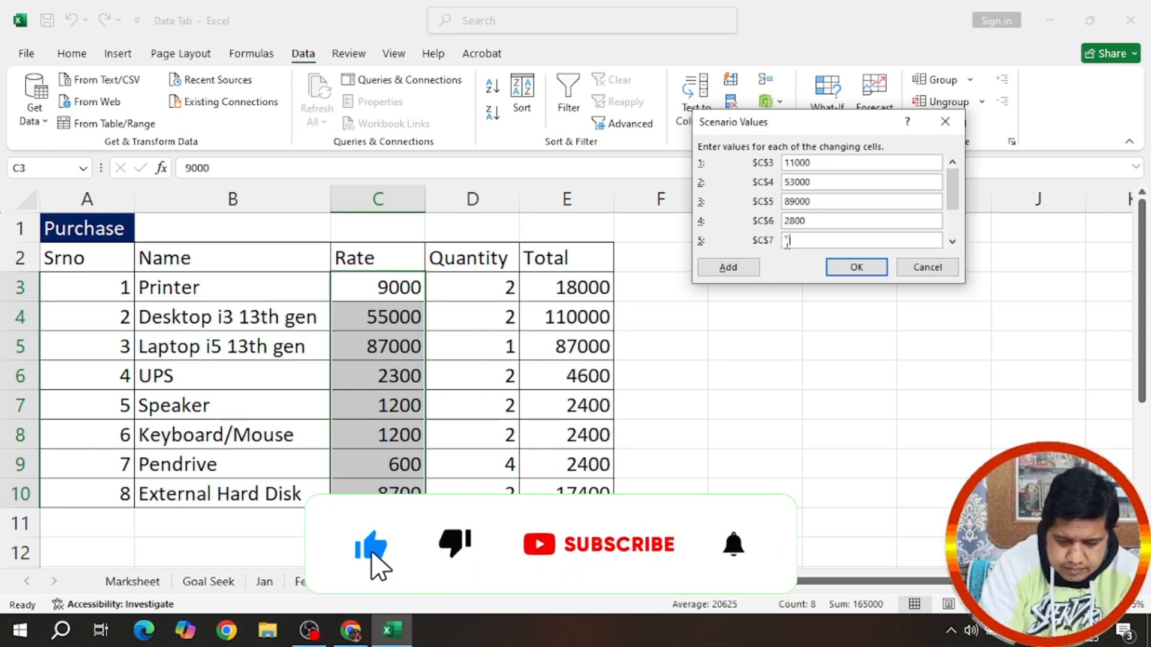
{"action": "type", "text": "500"}
{"action": "left_click", "coordinate": [953, 241]}
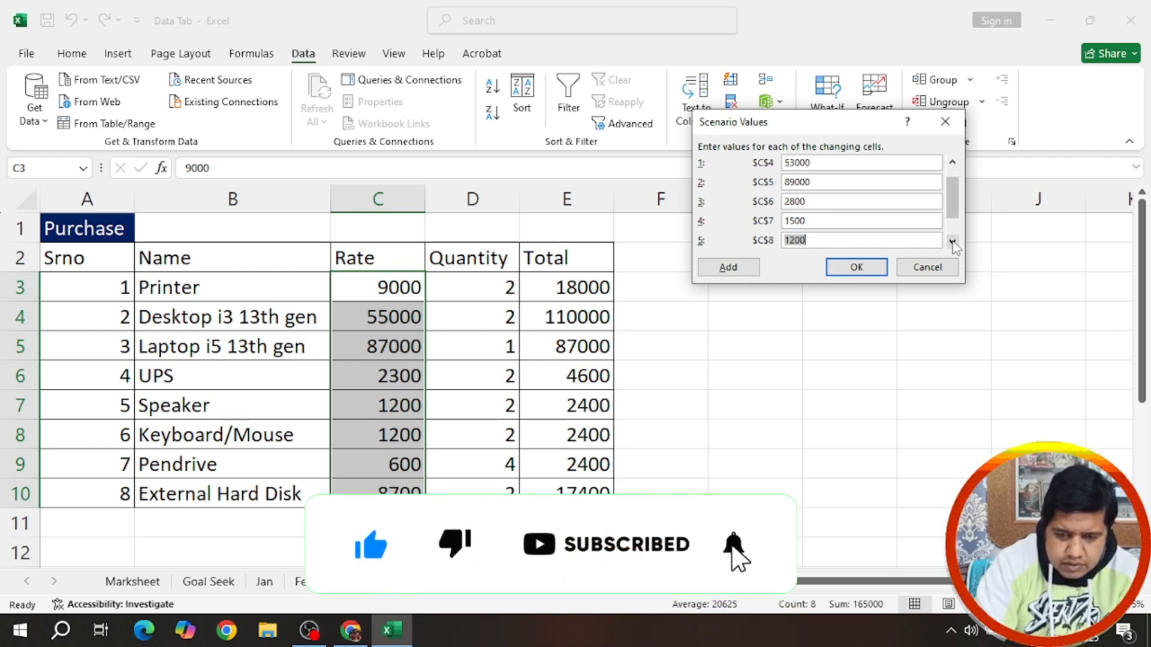
{"action": "scroll", "coordinate": [862, 239], "scroll_direction": "down", "scroll_amount": 1}
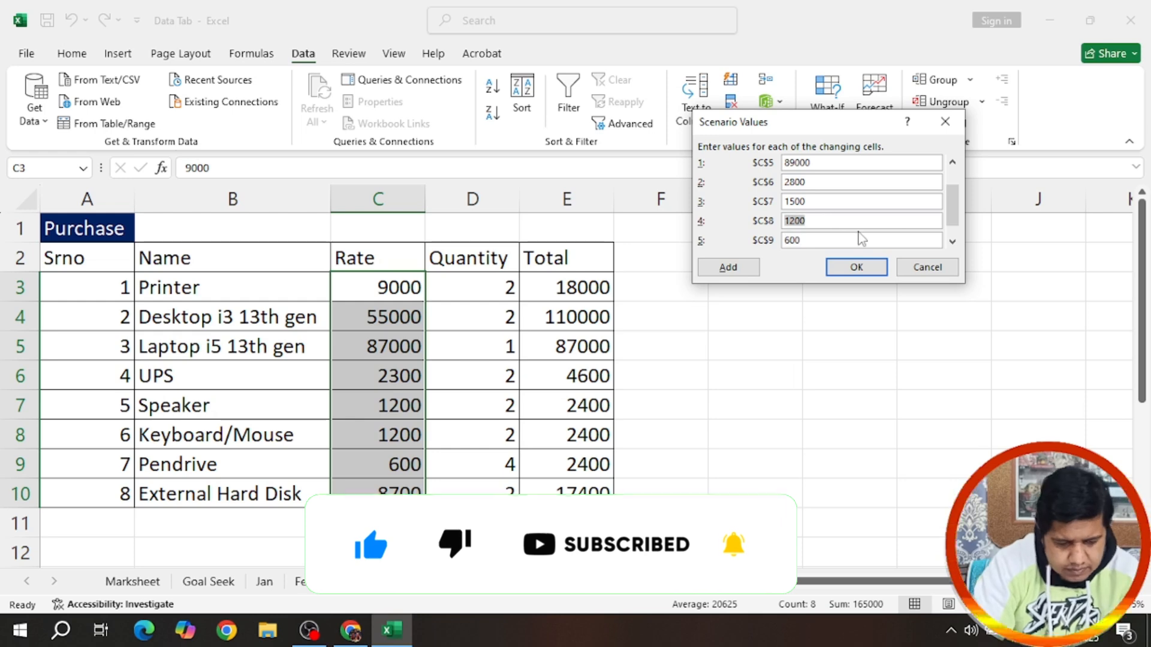
{"action": "left_click", "coordinate": [952, 242]}
{"action": "left_click", "coordinate": [868, 267]}
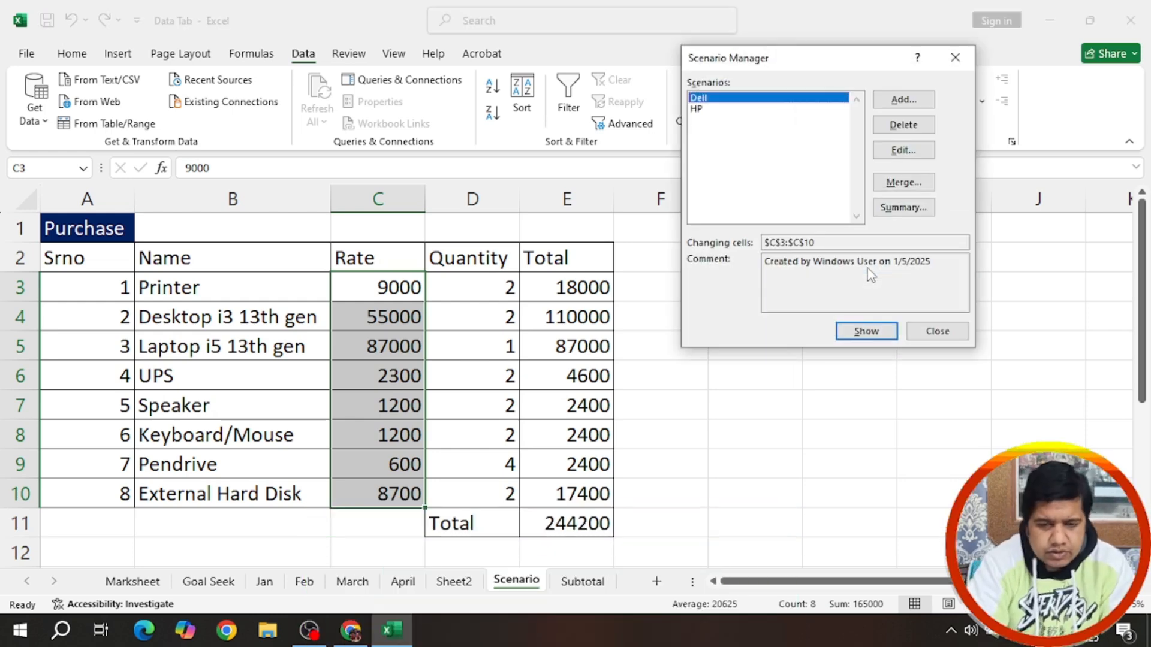
Step: Add a scenario named Acer for C3:C10, with 8900 for C3, 5650 for C4 and 85600 for C5
{"action": "left_click", "coordinate": [903, 99]}
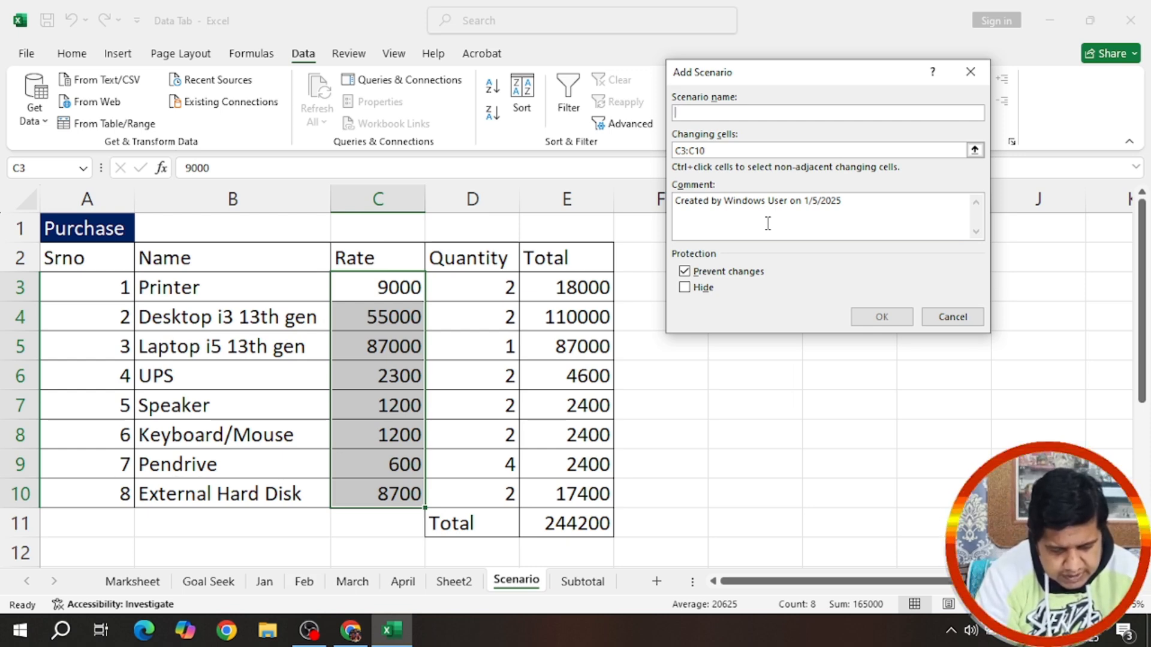
{"action": "type", "text": "Acer"}
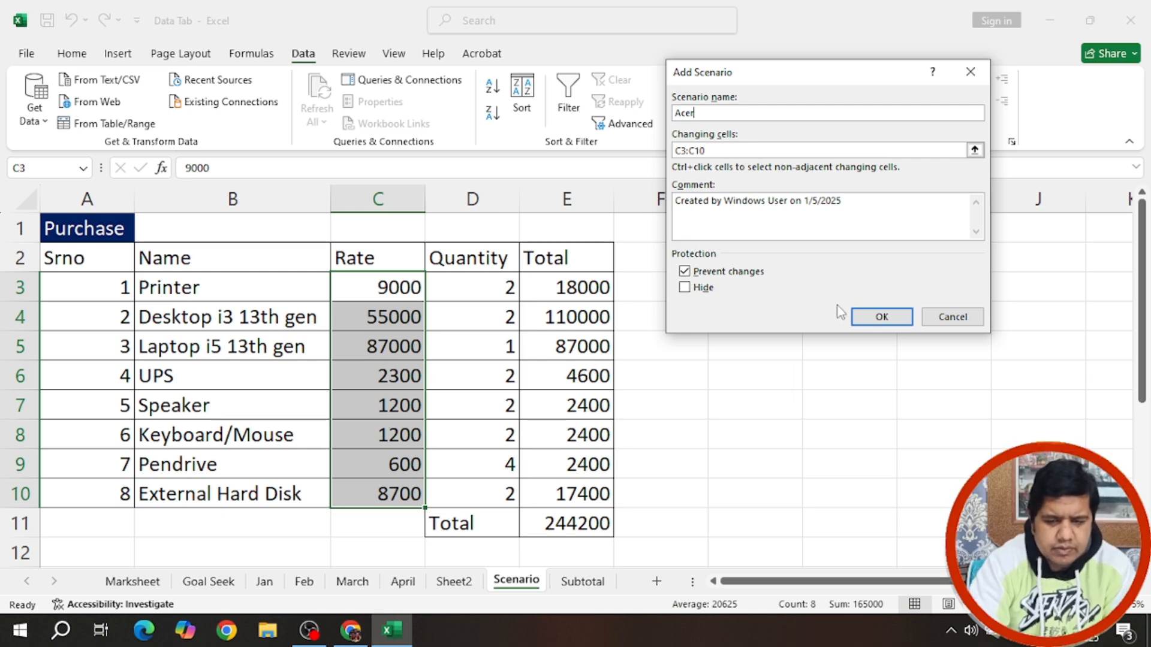
{"action": "left_click", "coordinate": [881, 319]}
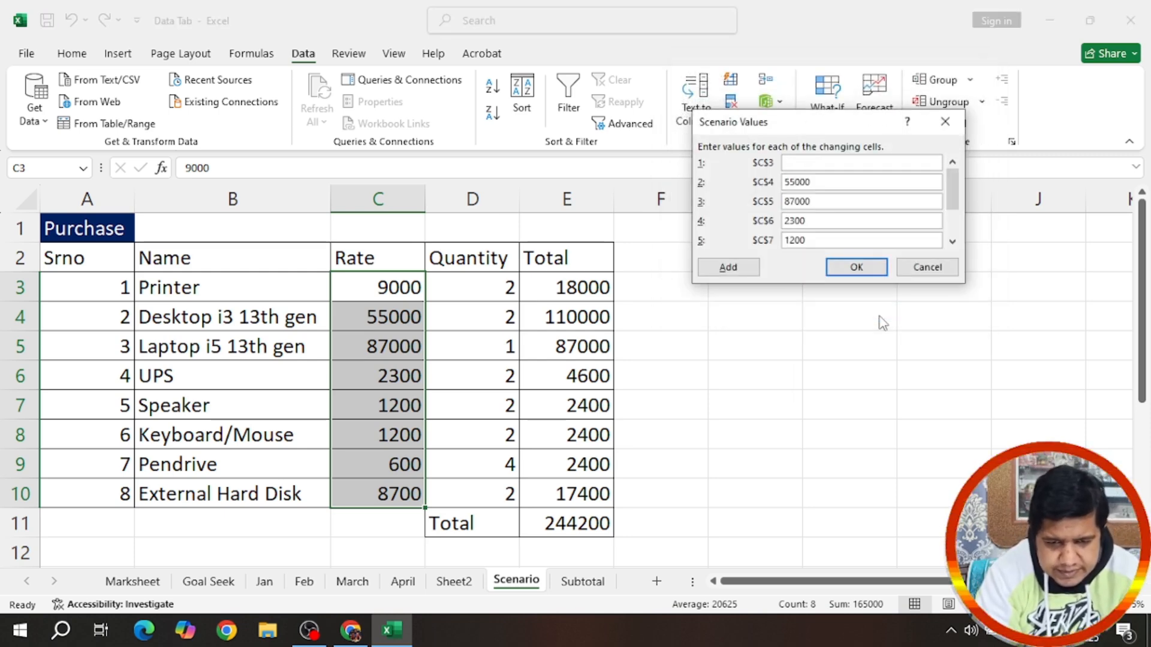
{"action": "double_click", "coordinate": [839, 183]}
{"action": "type", "text": "5650"}
{"action": "key", "text": "Tab"}
{"action": "type", "text": "85"}
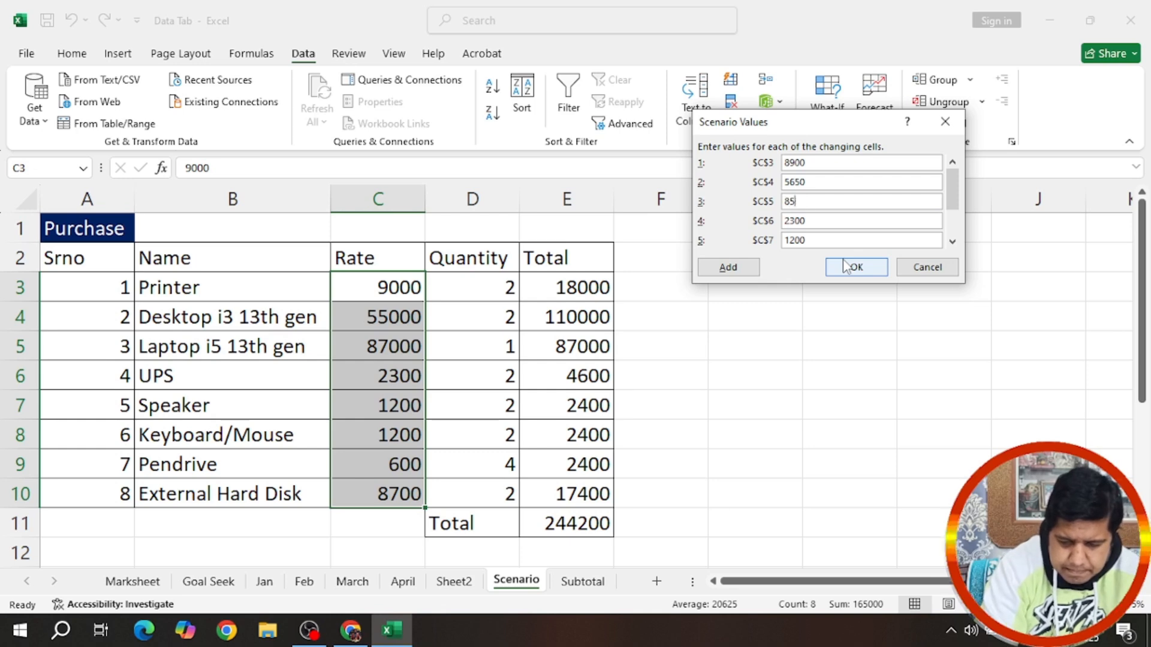
{"action": "type", "text": "600"}
Step: Set the Acer scenario's values to 2150 for C6, 1250 for C7 and 1320 for C8
{"action": "key", "text": "Tab"}
{"action": "type", "text": "2150"}
{"action": "key", "text": "Tab"}
{"action": "type", "text": "1250"}
{"action": "key", "text": "Tab"}
{"action": "type", "text": "1320"}
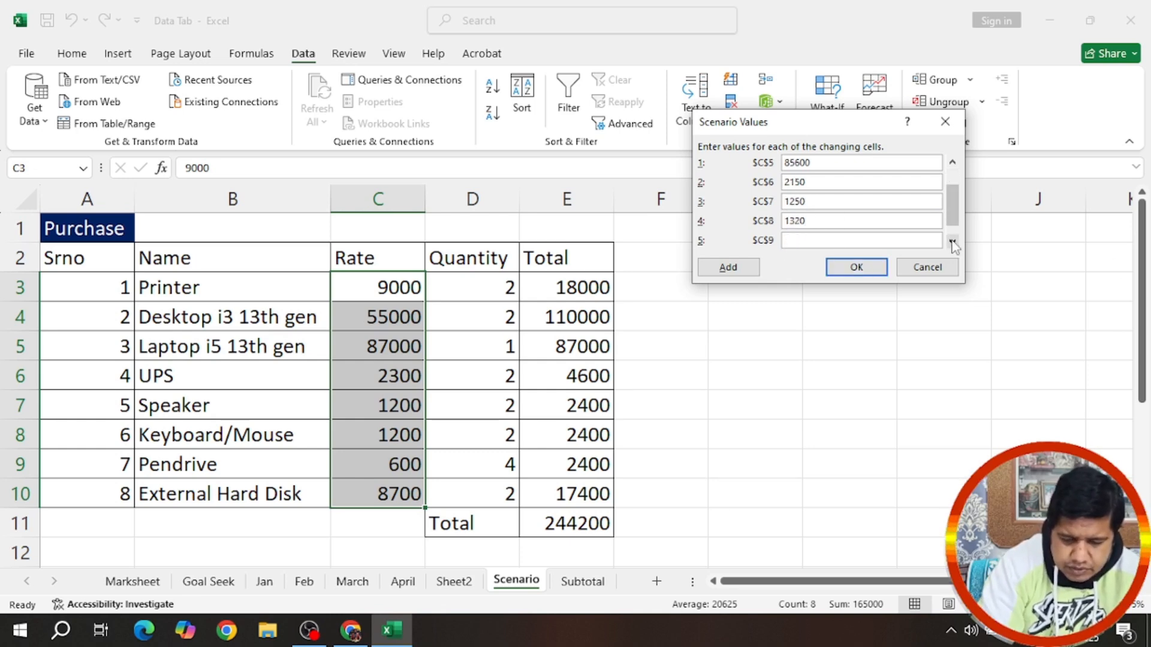
Step: Set the Acer scenario's values to 600 for C9 and 8900 for C10, save it and close Scenario Manager
{"action": "key", "text": "BackSpace"}
{"action": "key", "text": "BackSpace"}
{"action": "key", "text": "BackSpace"}
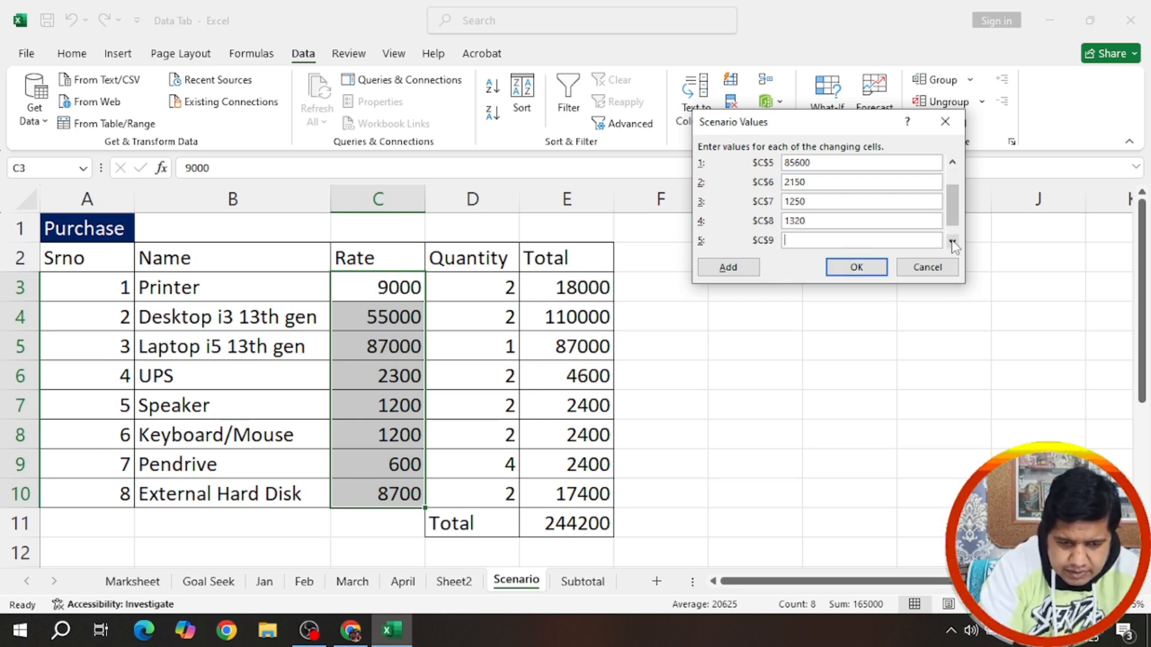
{"action": "type", "text": "600"}
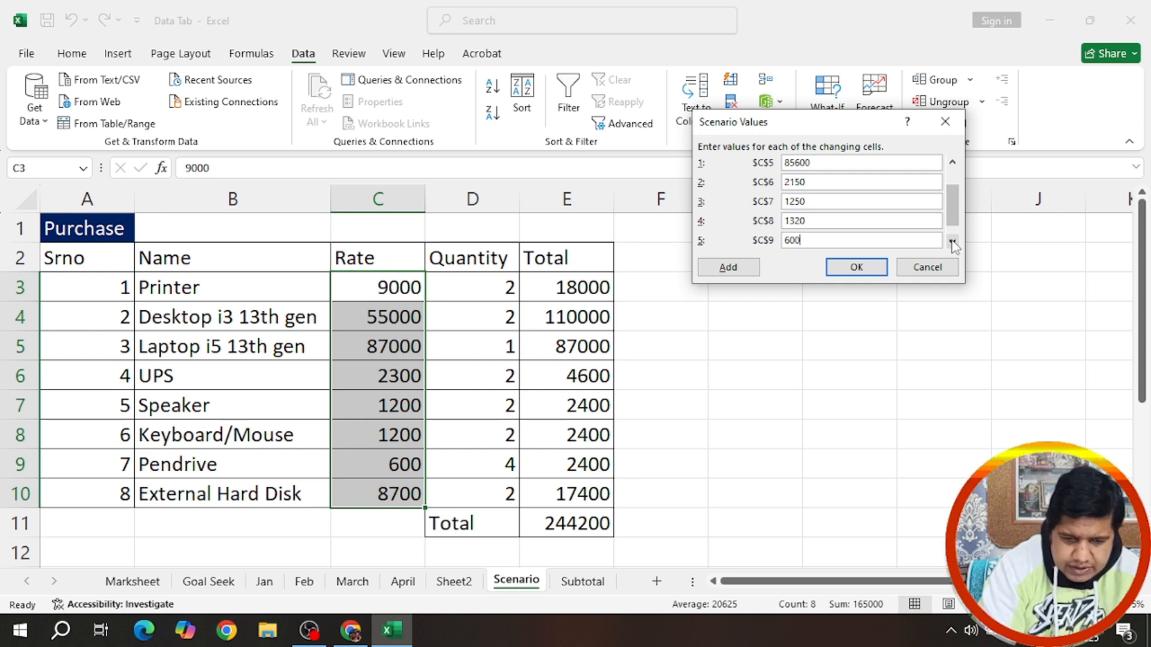
{"action": "key", "text": "Tab"}
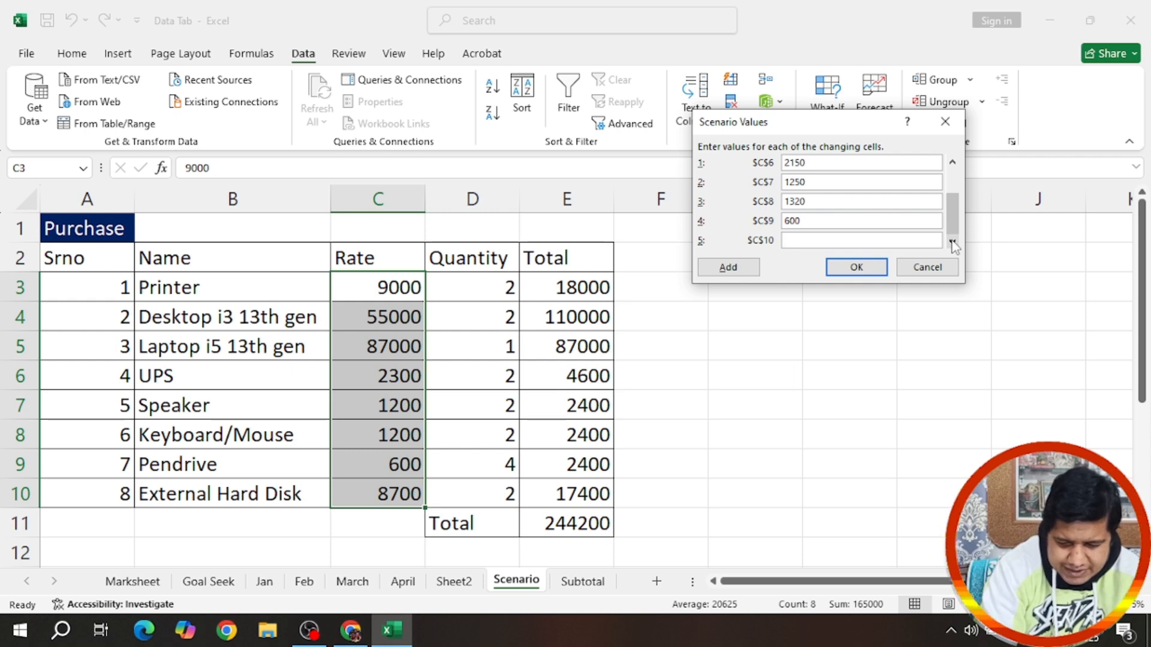
{"action": "type", "text": "9800"}
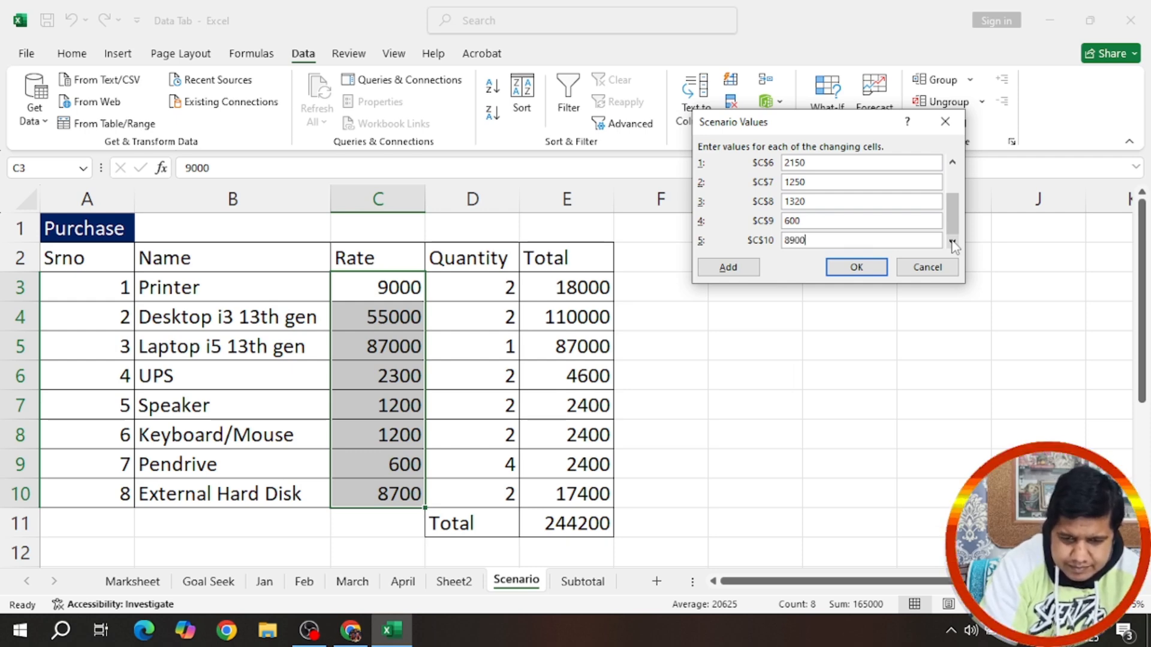
{"action": "left_click", "coordinate": [876, 267]}
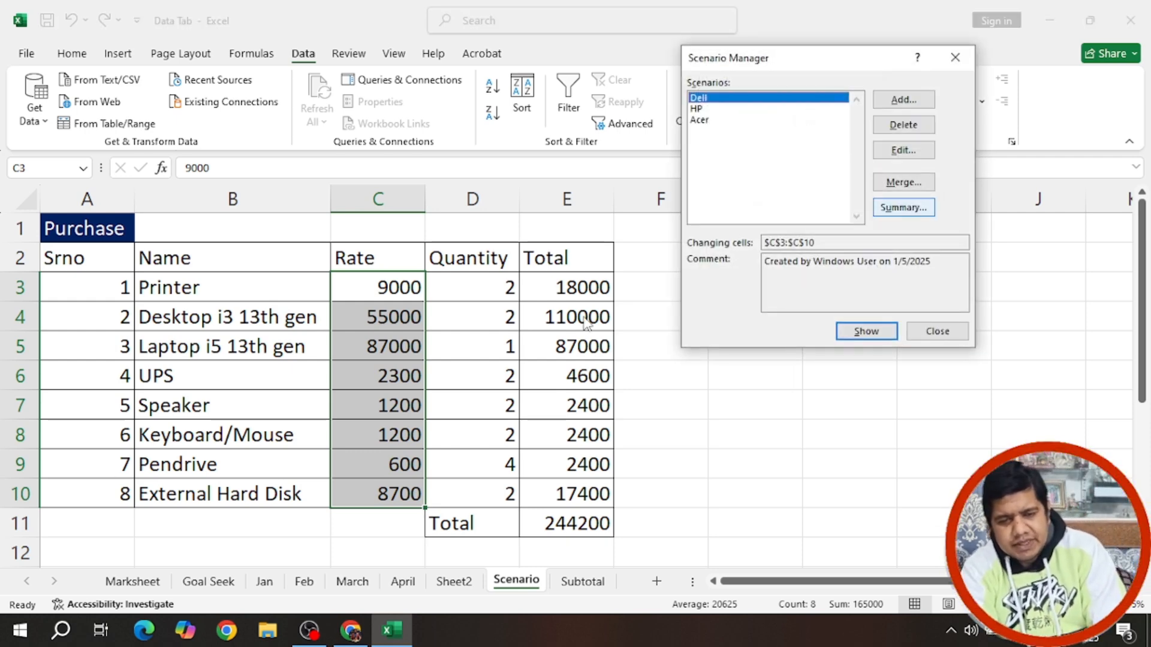
{"action": "left_click", "coordinate": [942, 332]}
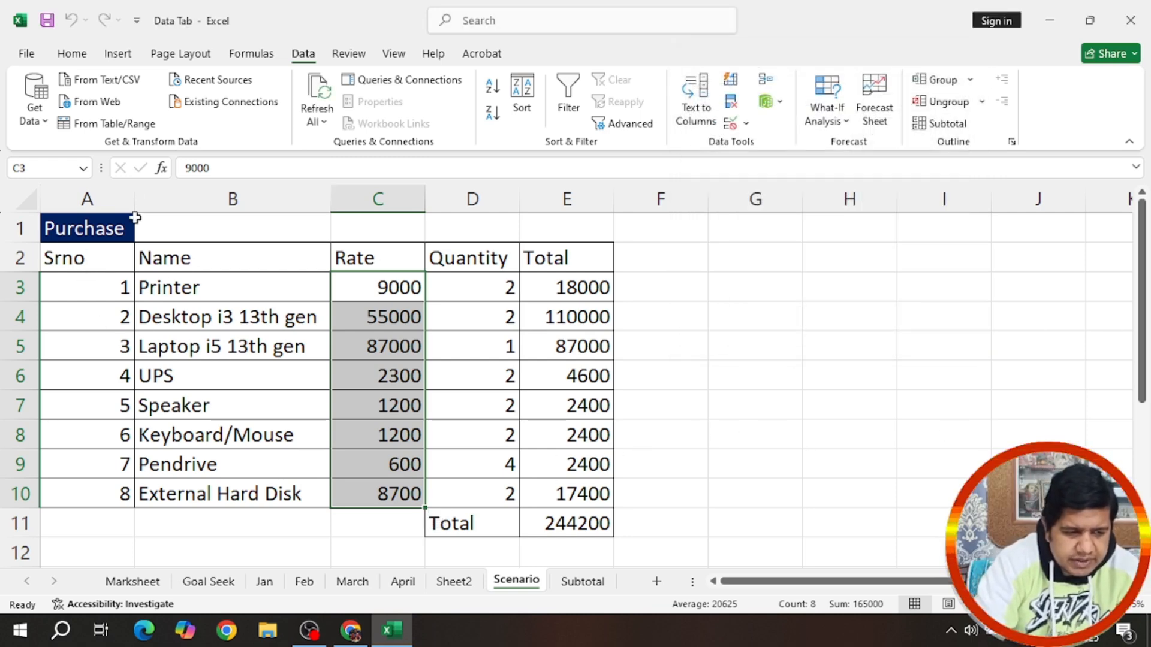
Step: Use Scenario Manager to show the HP scenario and then the Acer scenario in the Purchase table's rates
{"action": "left_click", "coordinate": [826, 114]}
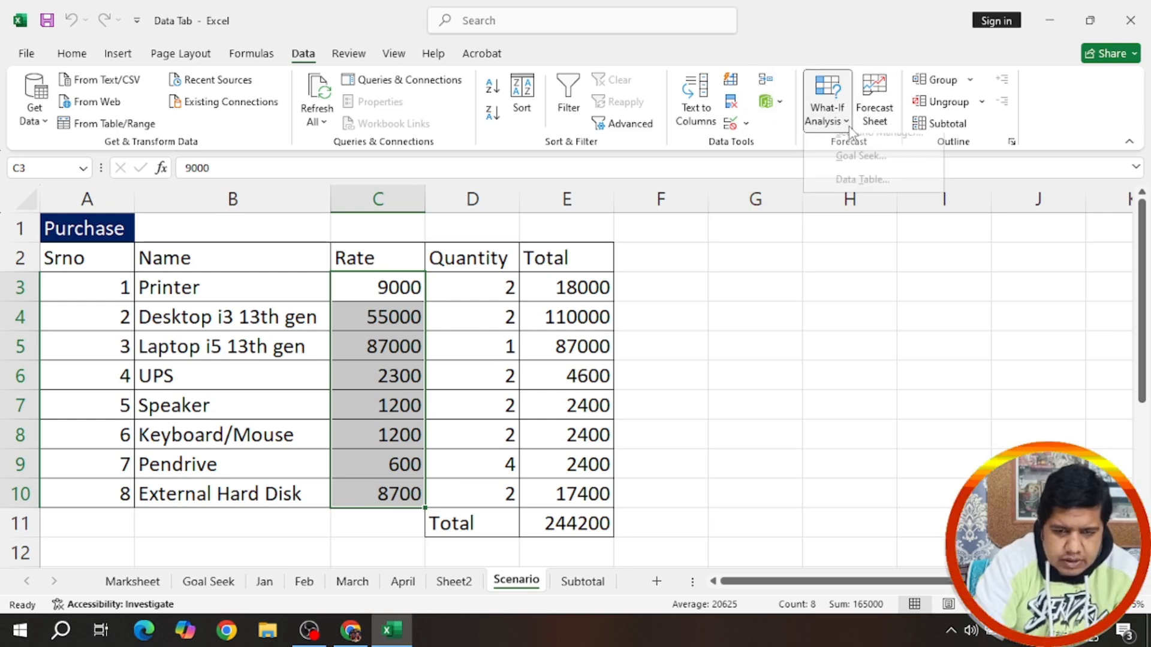
{"action": "left_click", "coordinate": [855, 147]}
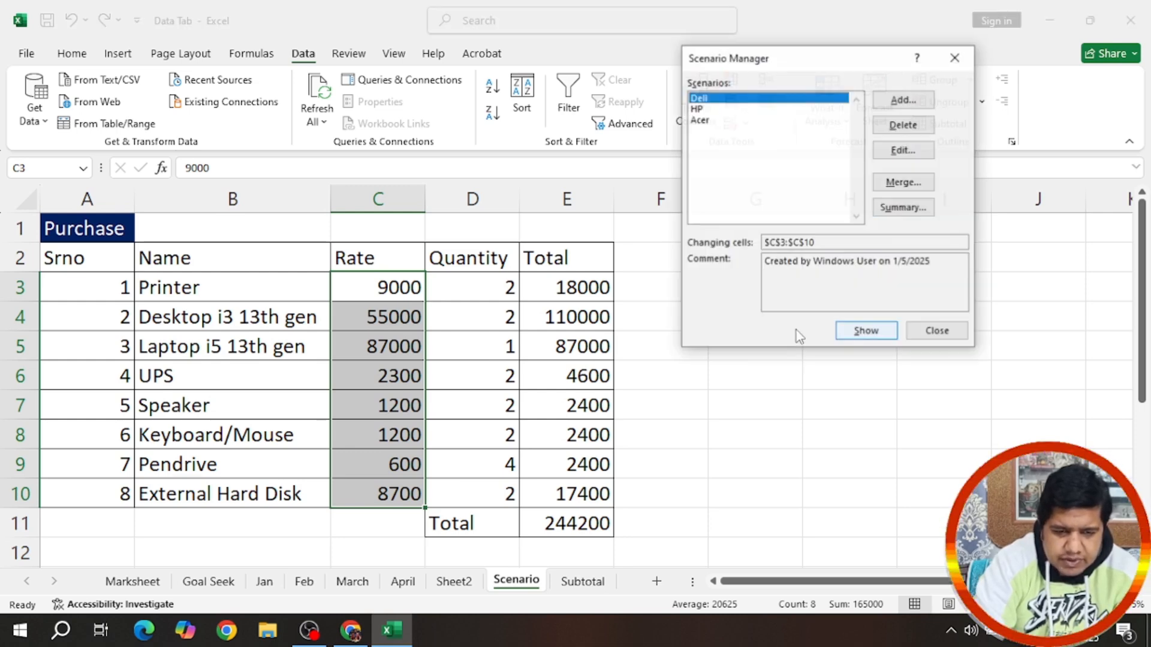
{"action": "left_click", "coordinate": [765, 110]}
{"action": "left_click", "coordinate": [869, 332]}
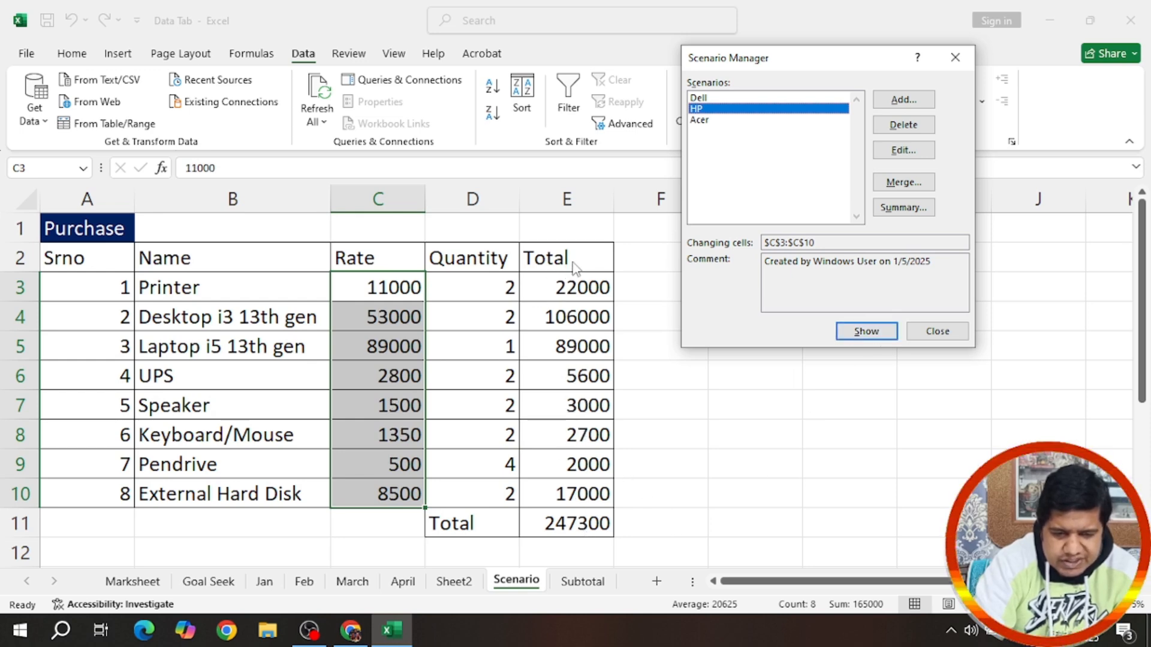
{"action": "left_click", "coordinate": [703, 120]}
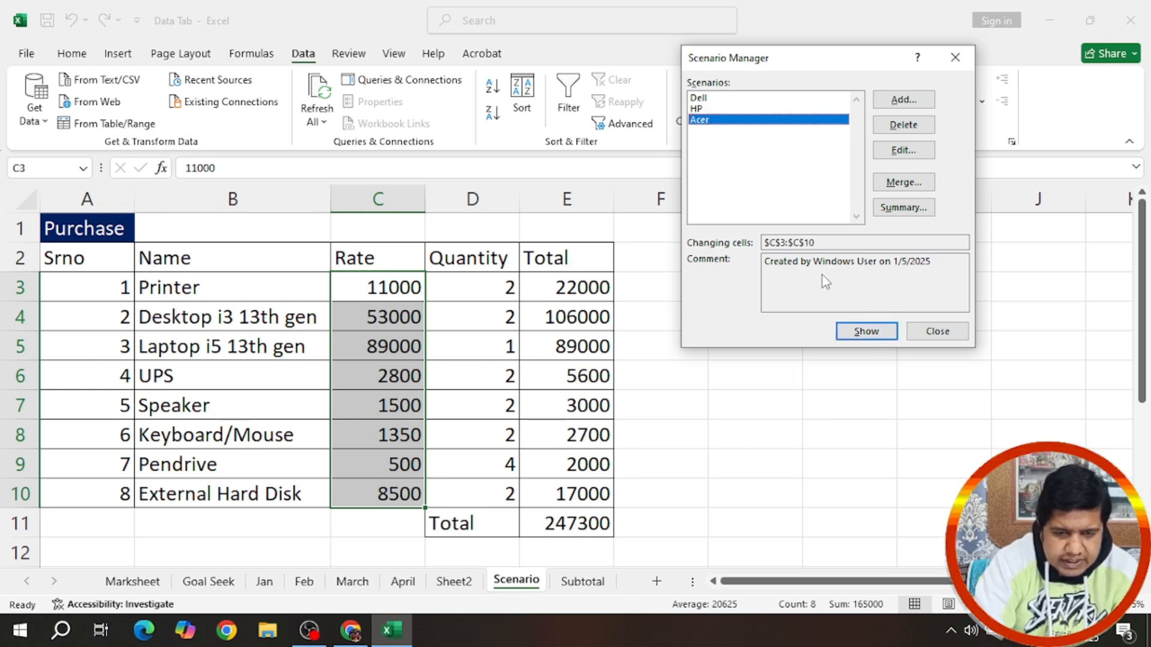
{"action": "left_click", "coordinate": [865, 331]}
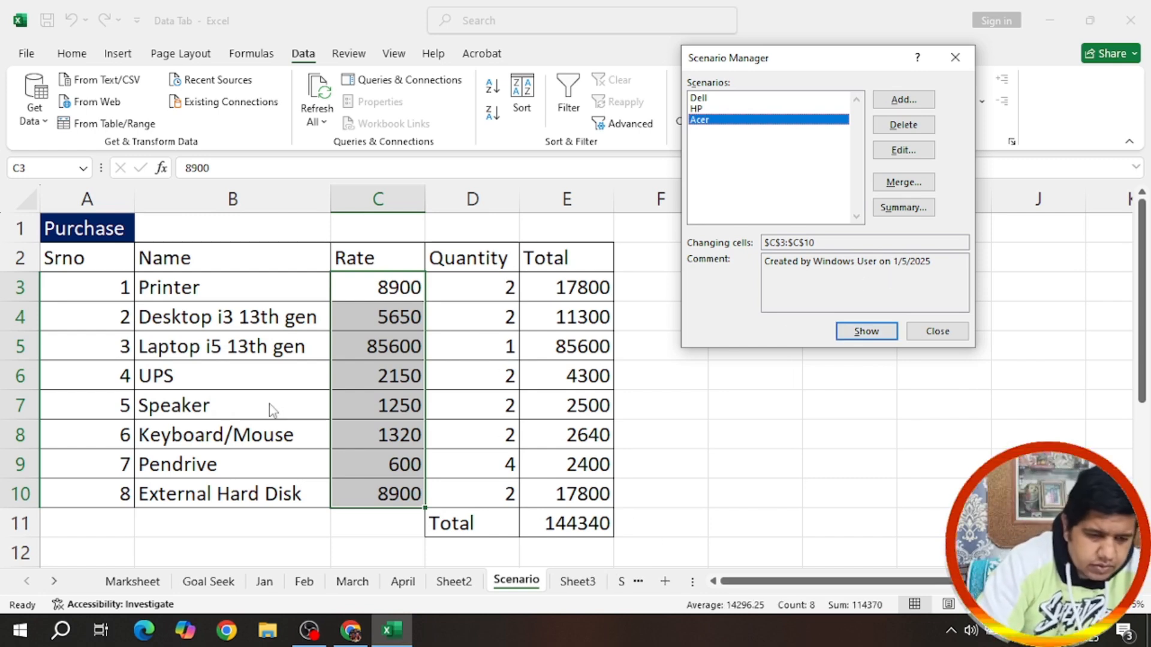
Step: Create a Scenario summary report of the Dell, HP and Acer scenarios with E11 as the result cell
{"action": "left_click", "coordinate": [905, 208]}
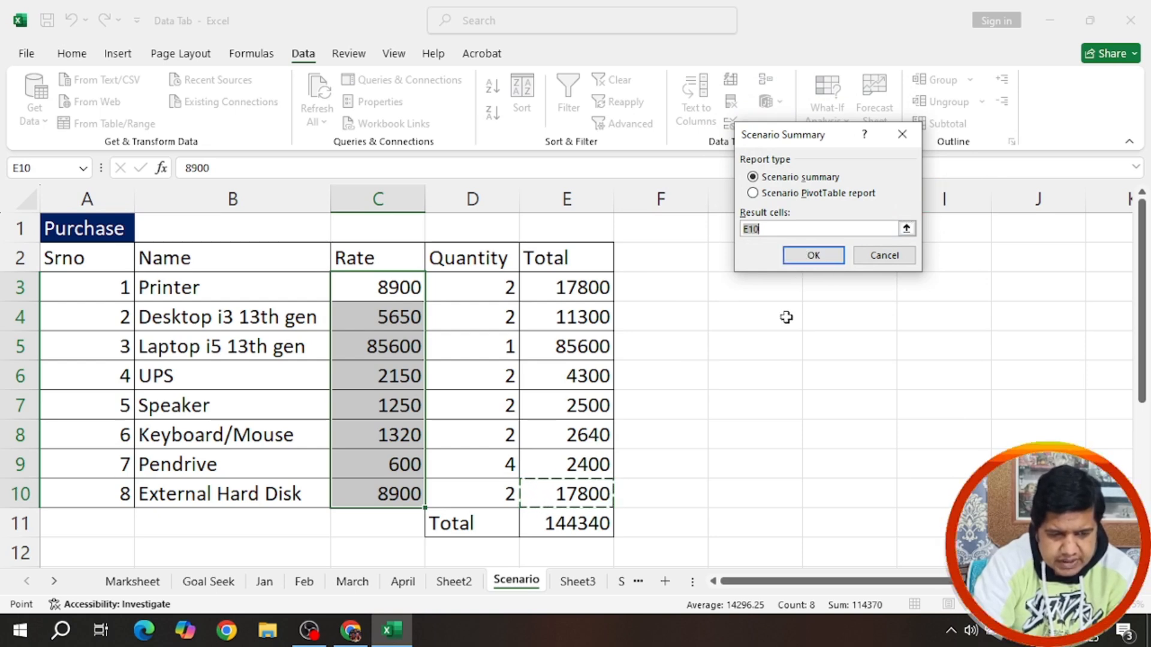
{"action": "left_click", "coordinate": [570, 526]}
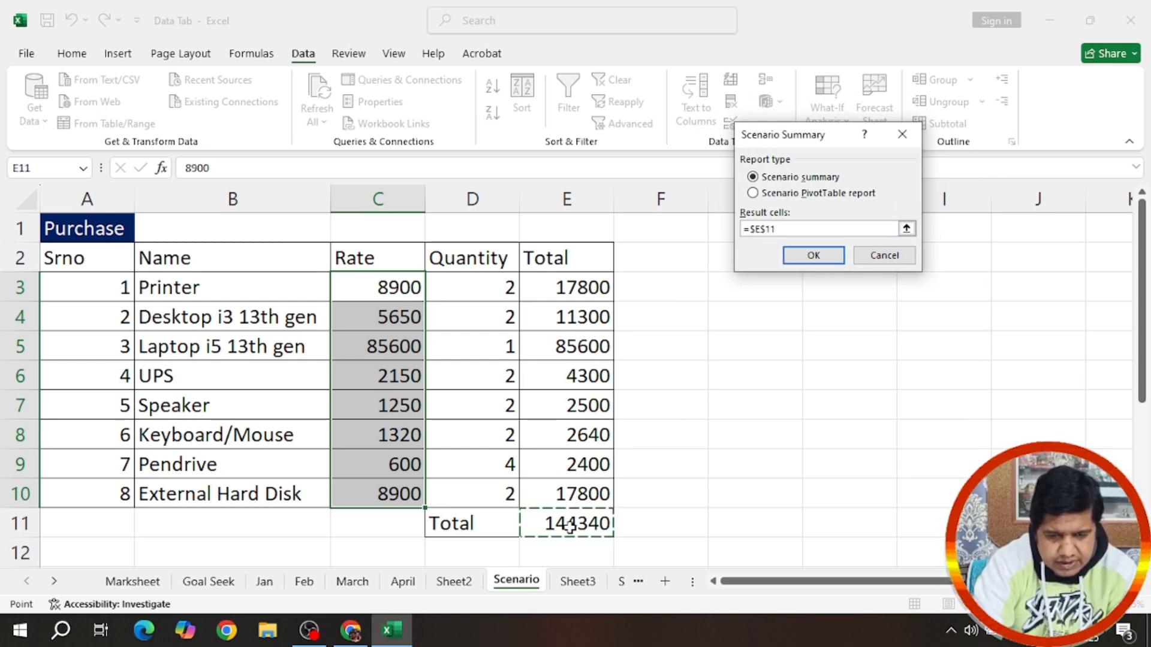
{"action": "left_click", "coordinate": [813, 255]}
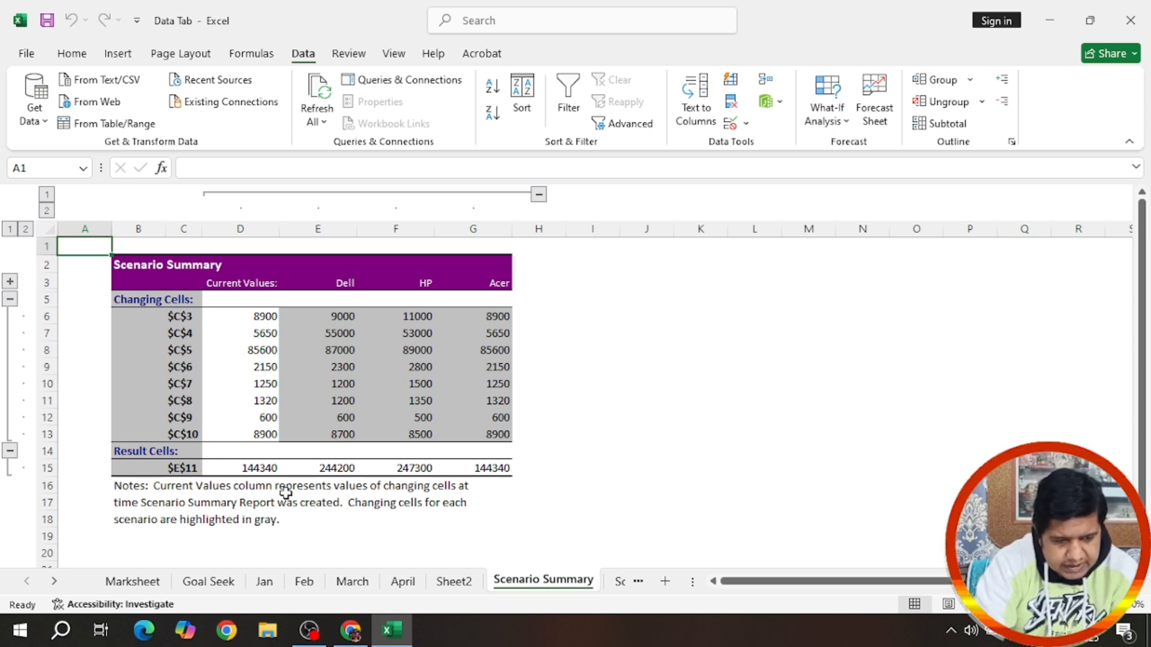
{"action": "left_click", "coordinate": [483, 467]}
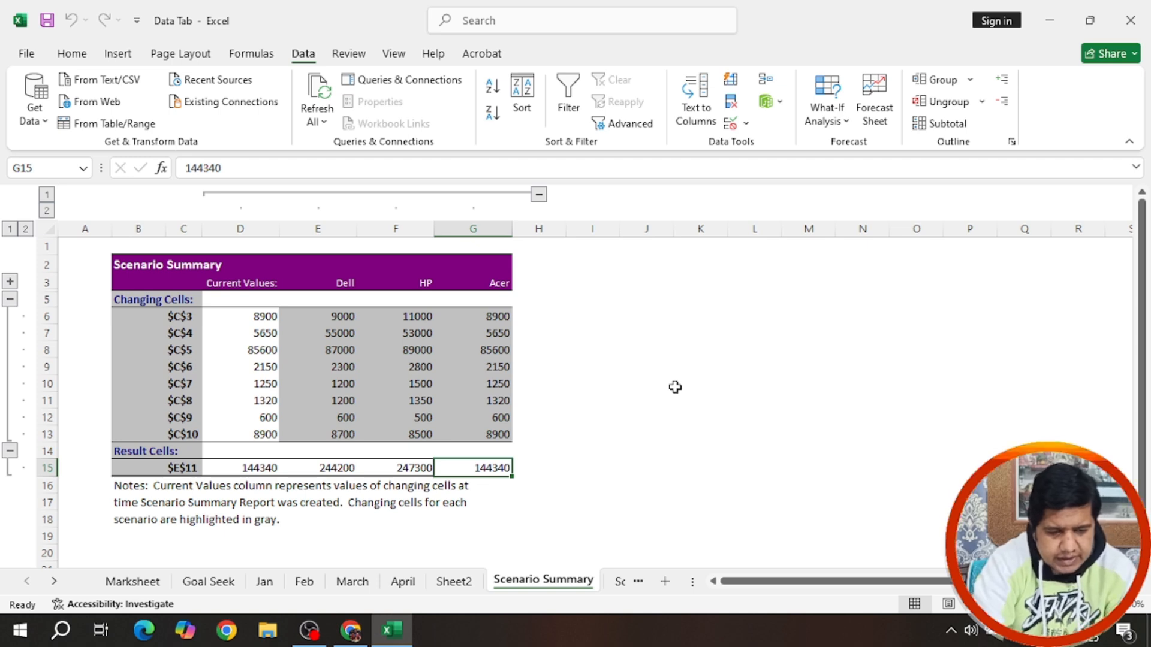
Step: Return to the Scenario sheet and examine the Tender table's serial numbers, item names and rates
{"action": "key", "text": "ctrl+Page_Down"}
{"action": "left_click_drag", "start_coordinate": [87, 287], "coordinate": [408, 464]}
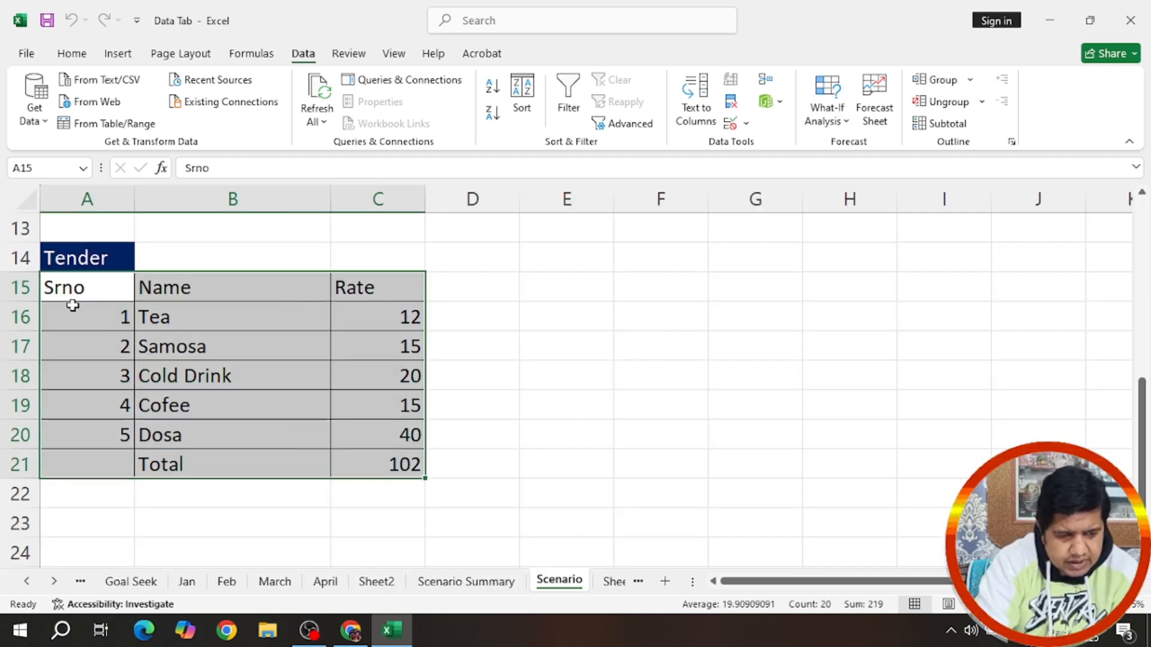
{"action": "left_click_drag", "start_coordinate": [72, 306], "coordinate": [93, 418]}
{"action": "left_click_drag", "start_coordinate": [193, 319], "coordinate": [209, 430]}
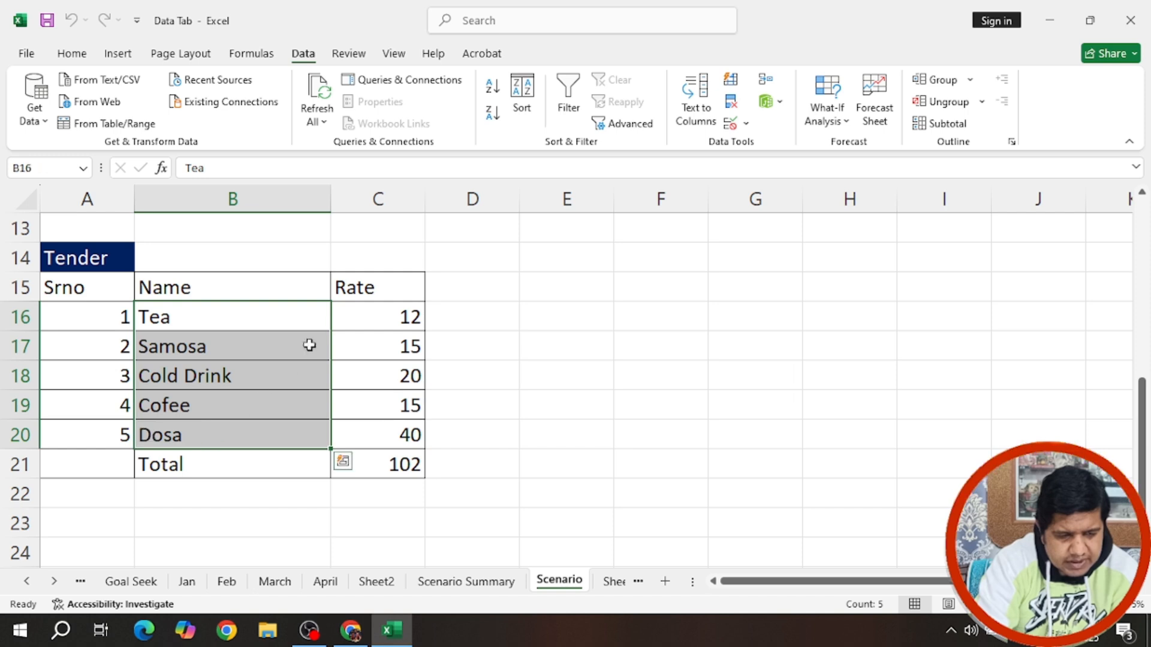
{"action": "left_click_drag", "start_coordinate": [366, 309], "coordinate": [391, 466]}
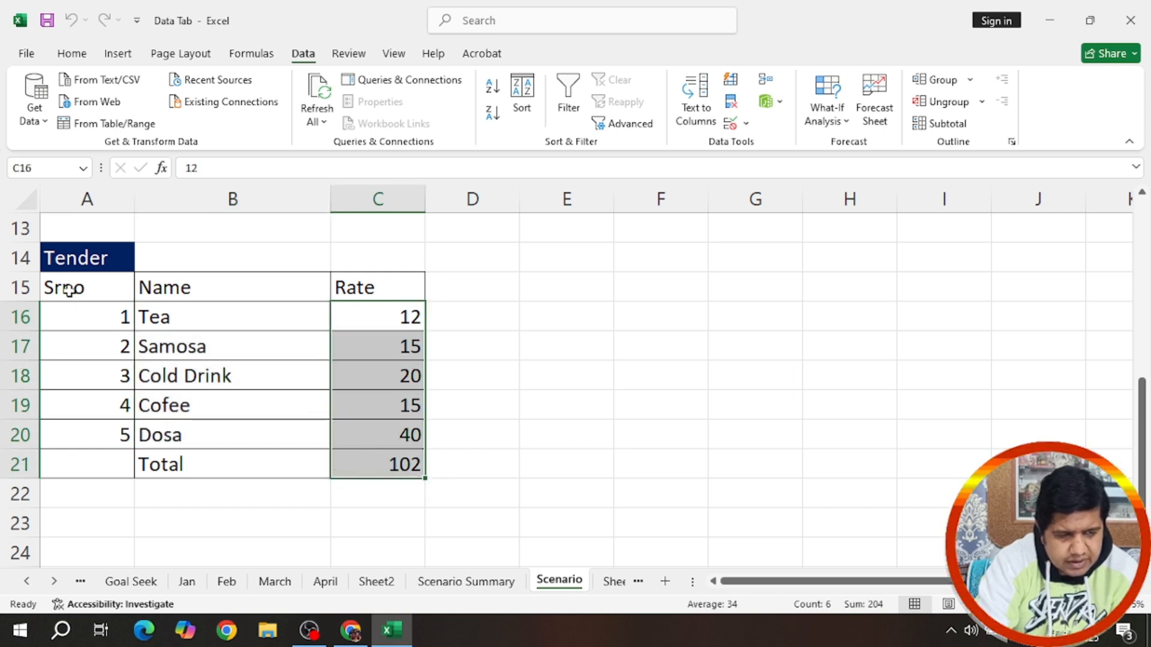
{"action": "left_click_drag", "start_coordinate": [66, 288], "coordinate": [394, 461]}
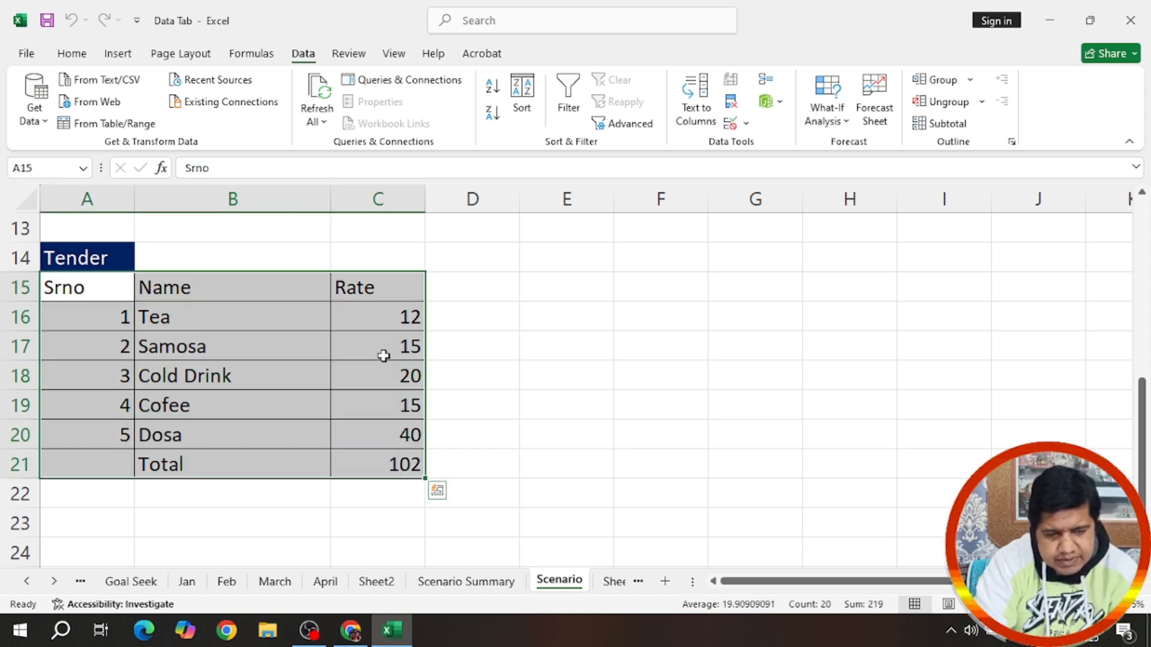
Step: Select the Tender rates C16:C20 and delete the Dell, HP and Acer scenarios from Scenario Manager
{"action": "left_click_drag", "start_coordinate": [391, 310], "coordinate": [413, 436]}
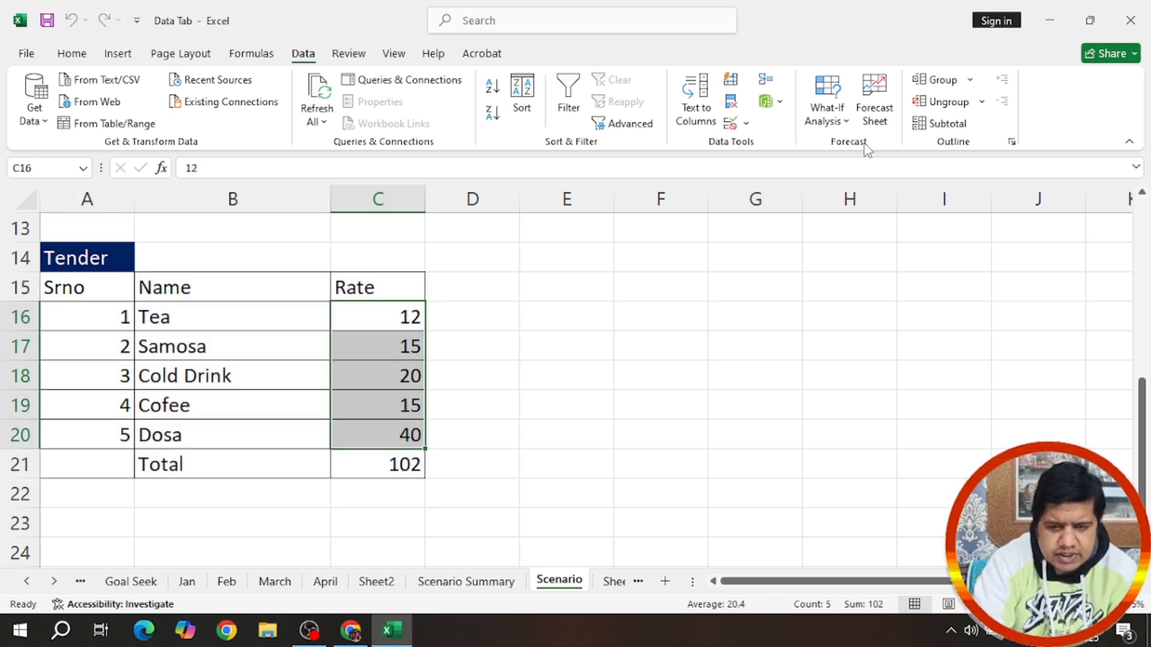
{"action": "left_click", "coordinate": [831, 123]}
{"action": "left_click", "coordinate": [846, 147]}
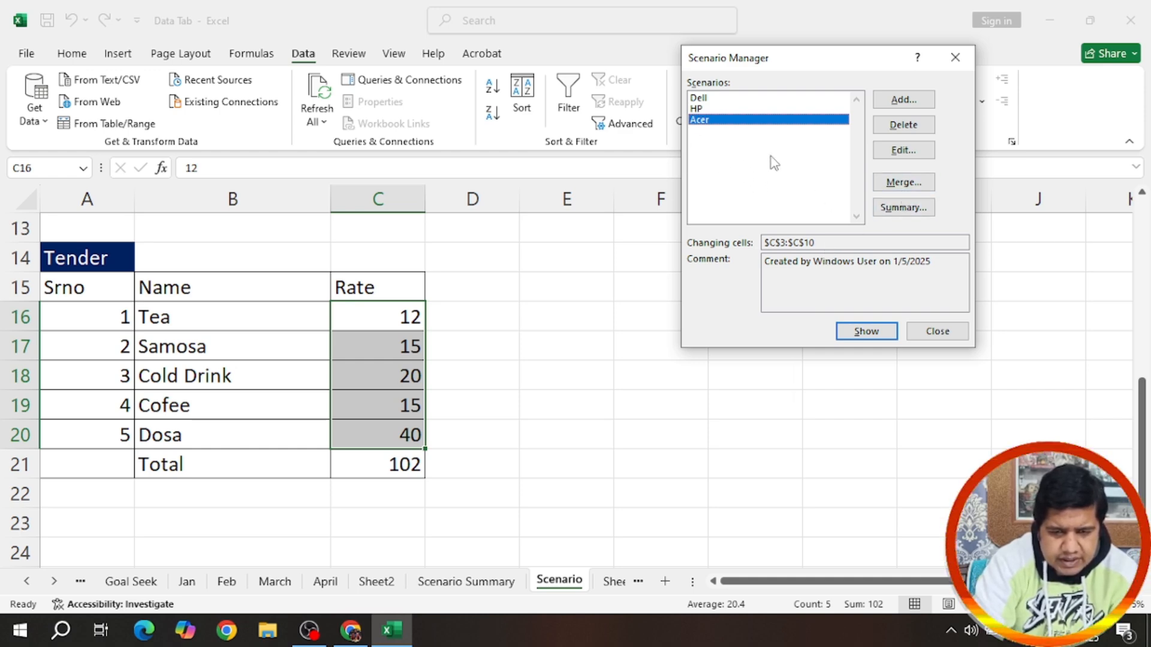
{"action": "left_click", "coordinate": [904, 126]}
{"action": "left_click", "coordinate": [904, 126]}
{"action": "left_click", "coordinate": [904, 126]}
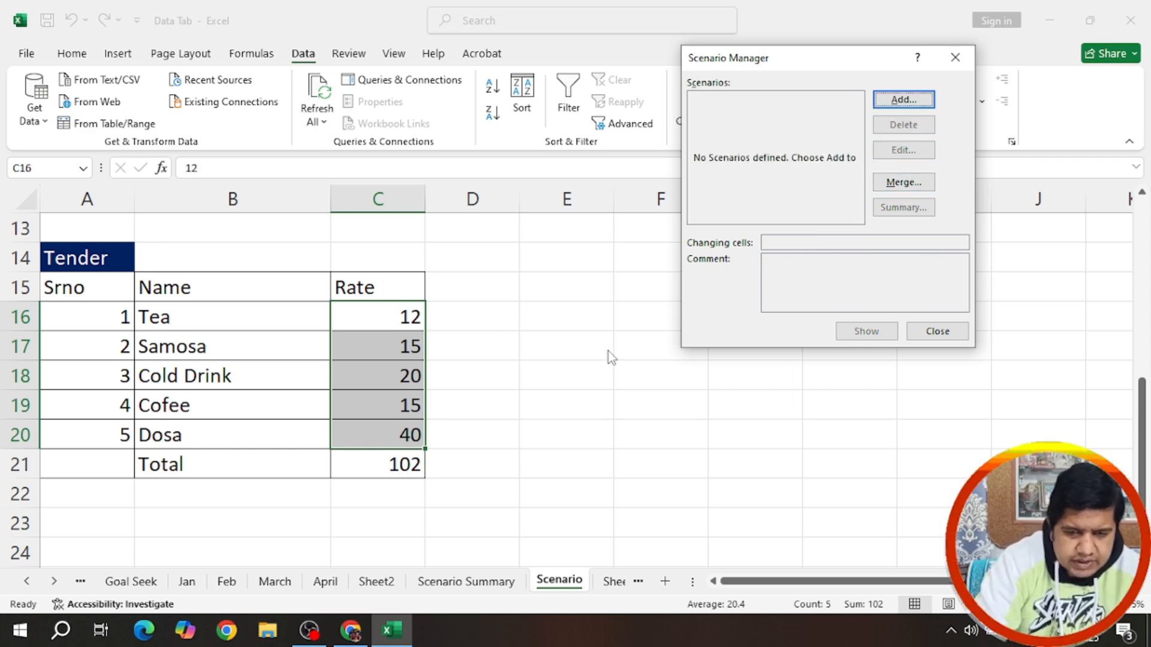
Step: Add a scenario for C16:C20 under the first vendor's personal name, keeping the current Tender rates
{"action": "left_click", "coordinate": [903, 99]}
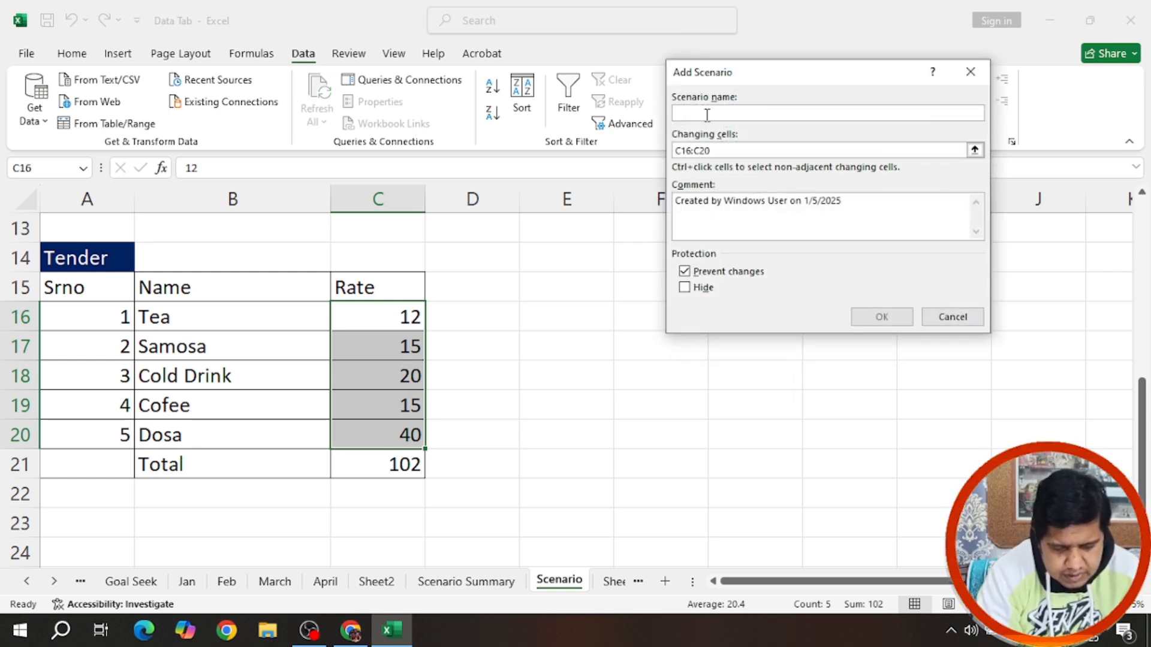
{"action": "type", "text": "Kaml"}
{"action": "key", "text": "BackSpace"}
{"action": "key", "text": "BackSpace"}
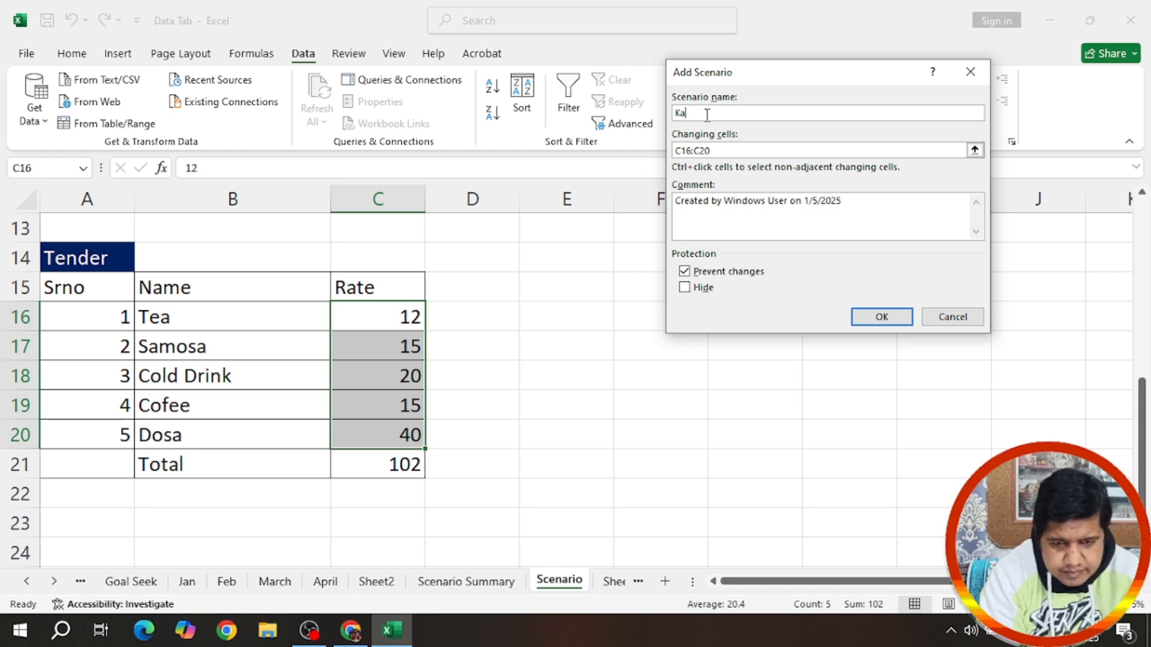
{"action": "type", "text": "mal"}
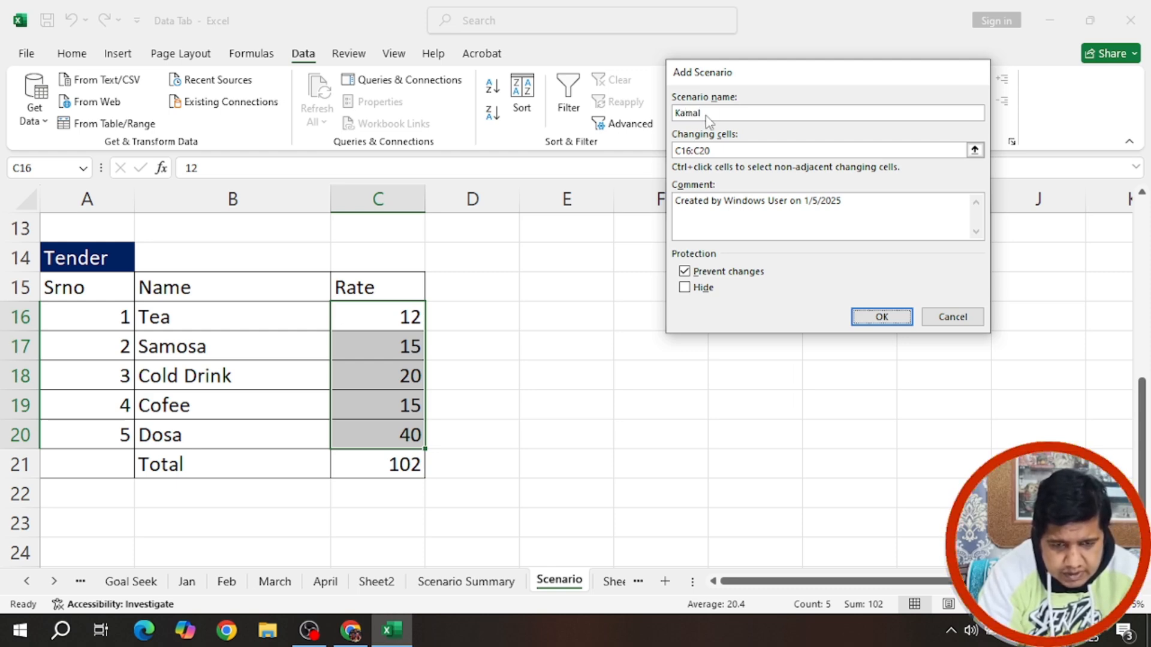
{"action": "key", "text": "Return"}
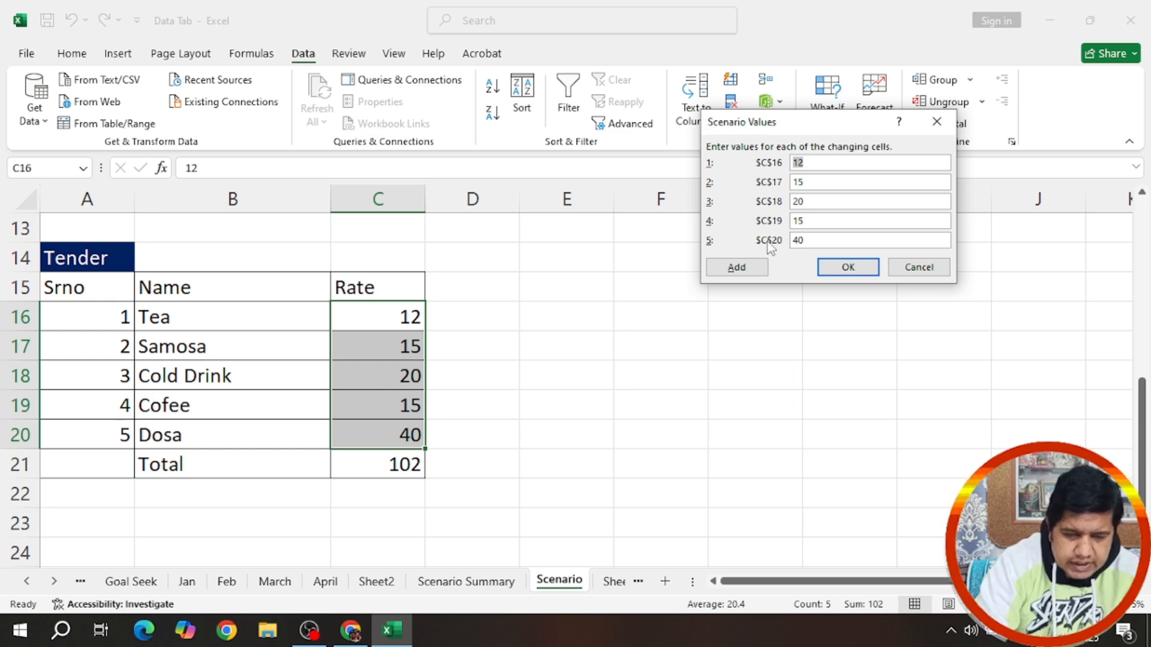
{"action": "left_click", "coordinate": [847, 266]}
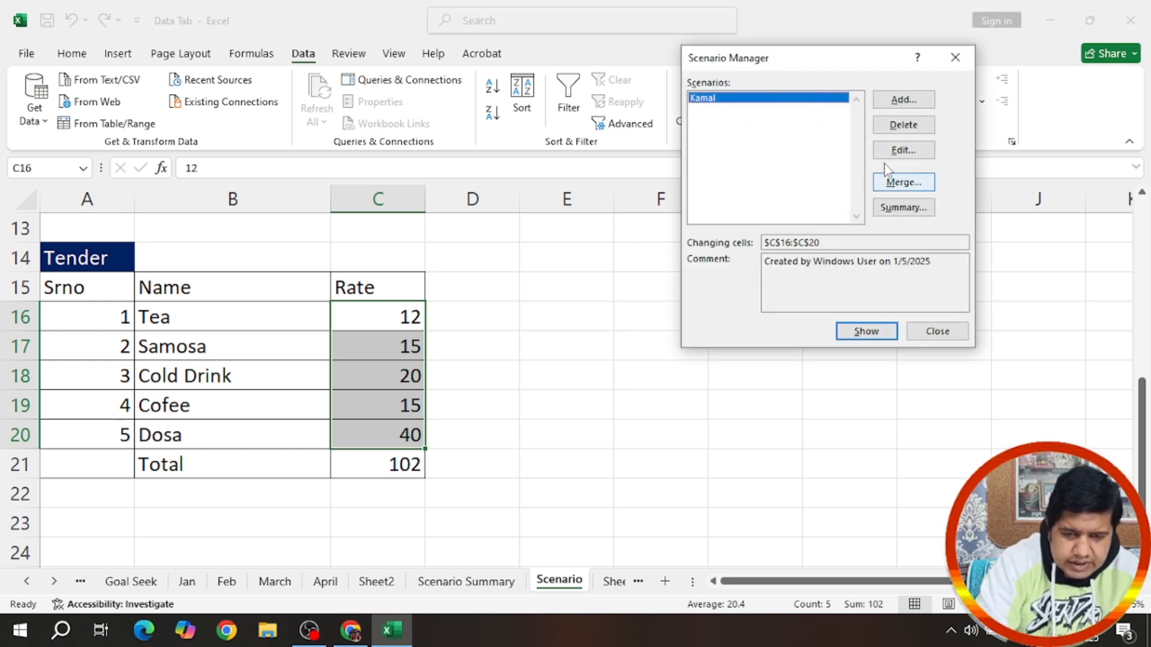
Step: Add a scenario named Raj Catering for C16:C20, with 16 for C17, 25 for C18, 20 for C19 and 60 for C20
{"action": "left_click", "coordinate": [903, 99]}
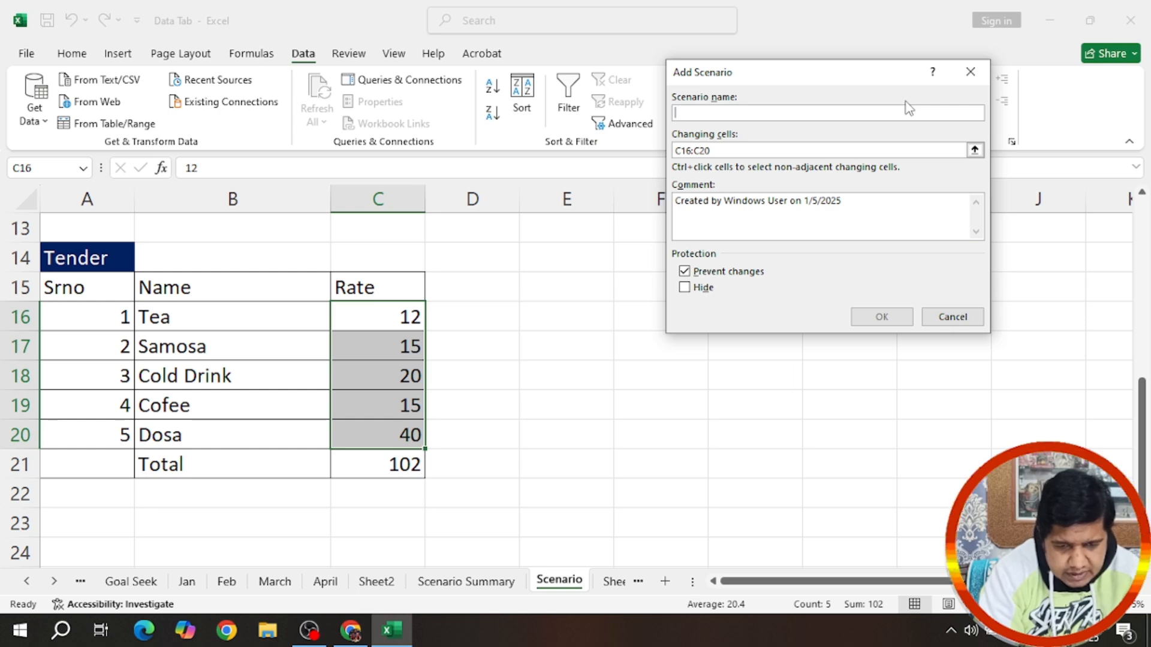
{"action": "type", "text": "Raj Catering"}
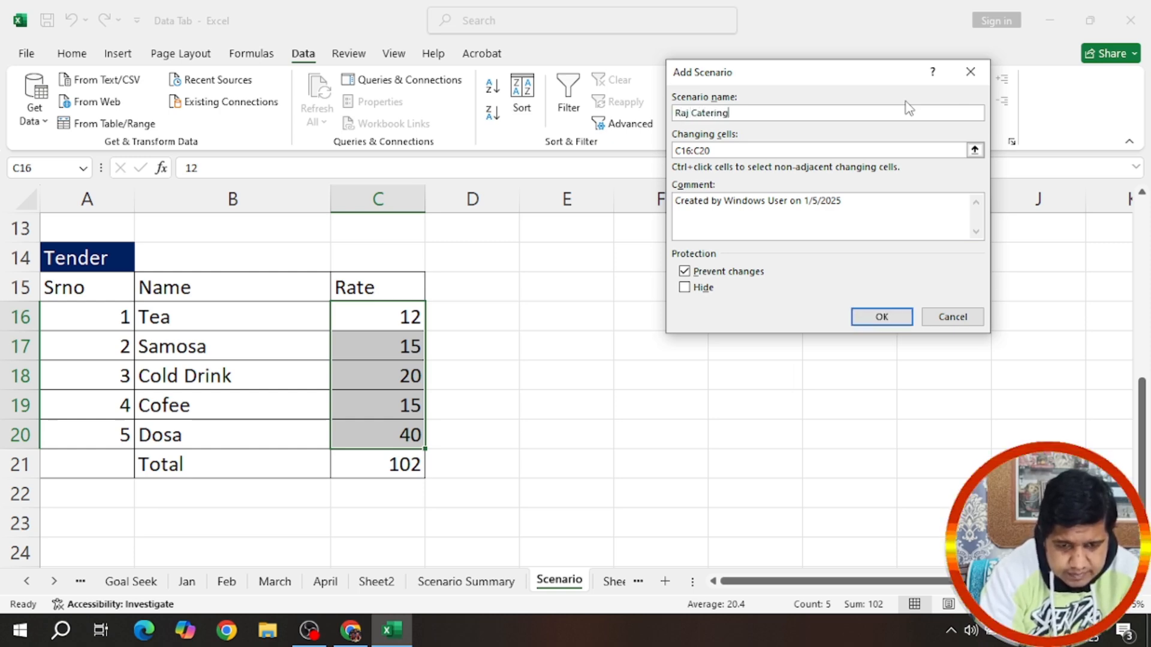
{"action": "key", "text": "Return"}
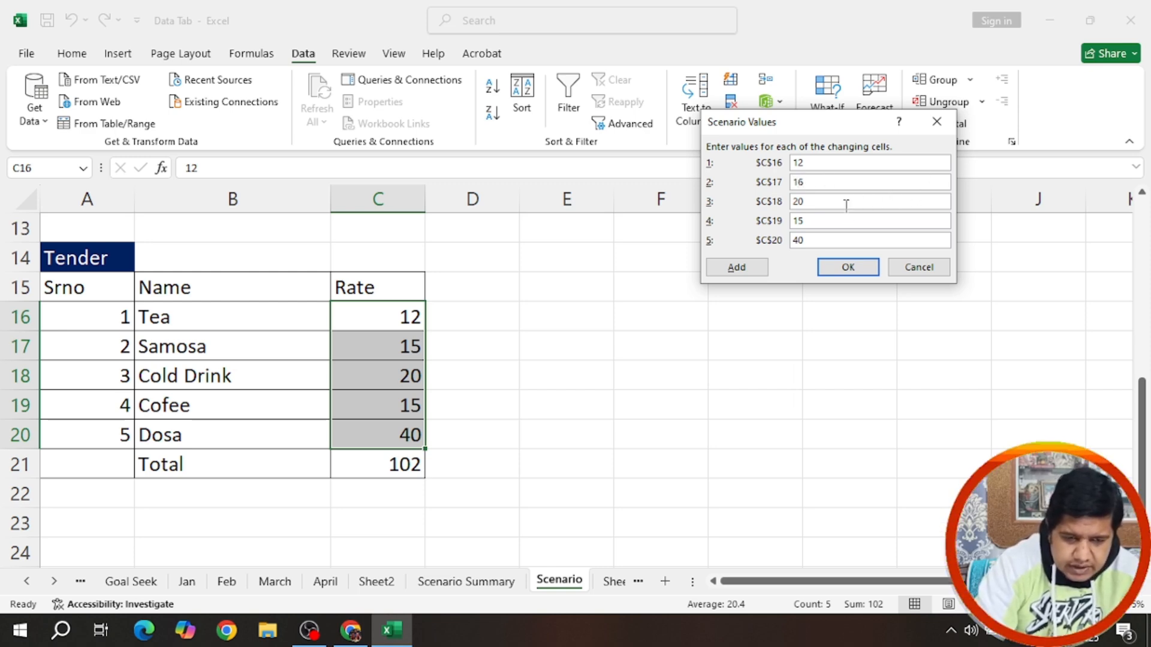
{"action": "key", "text": "BackSpace"}
{"action": "type", "text": "5"}
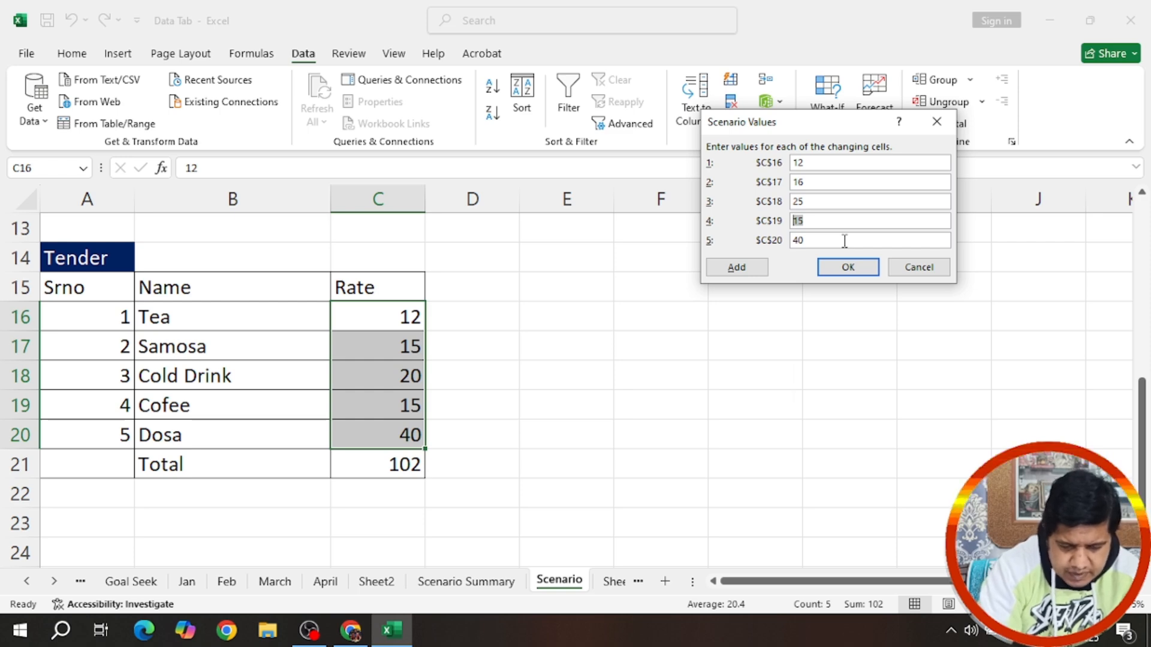
{"action": "type", "text": "20"}
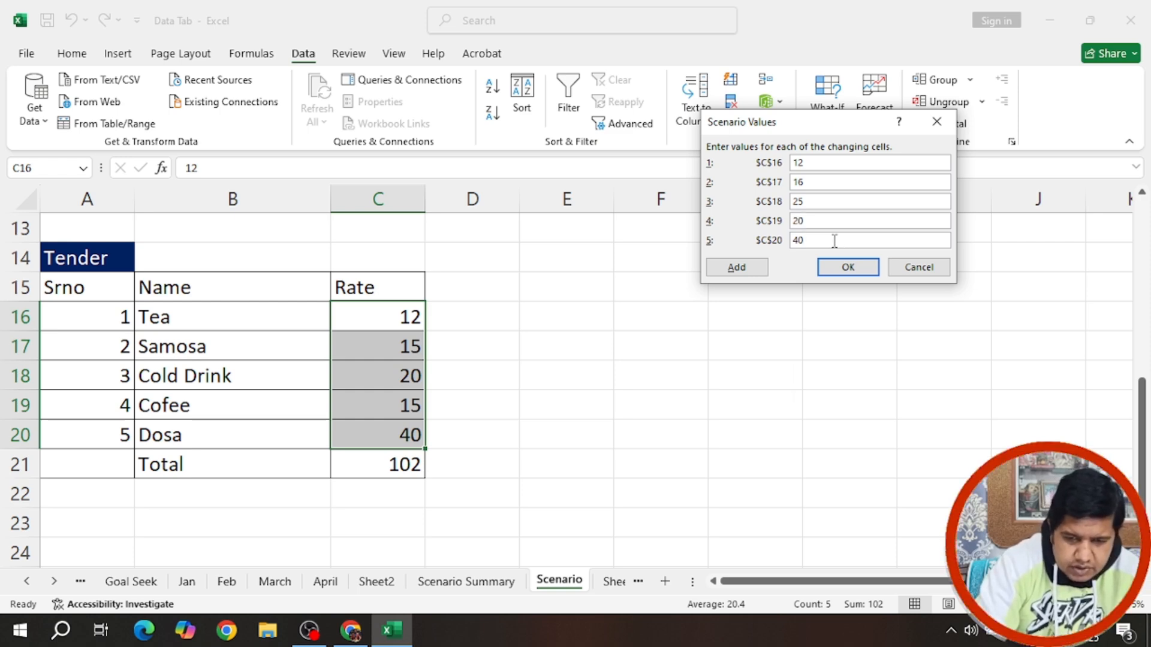
{"action": "left_click_drag", "start_coordinate": [837, 241], "coordinate": [795, 241]}
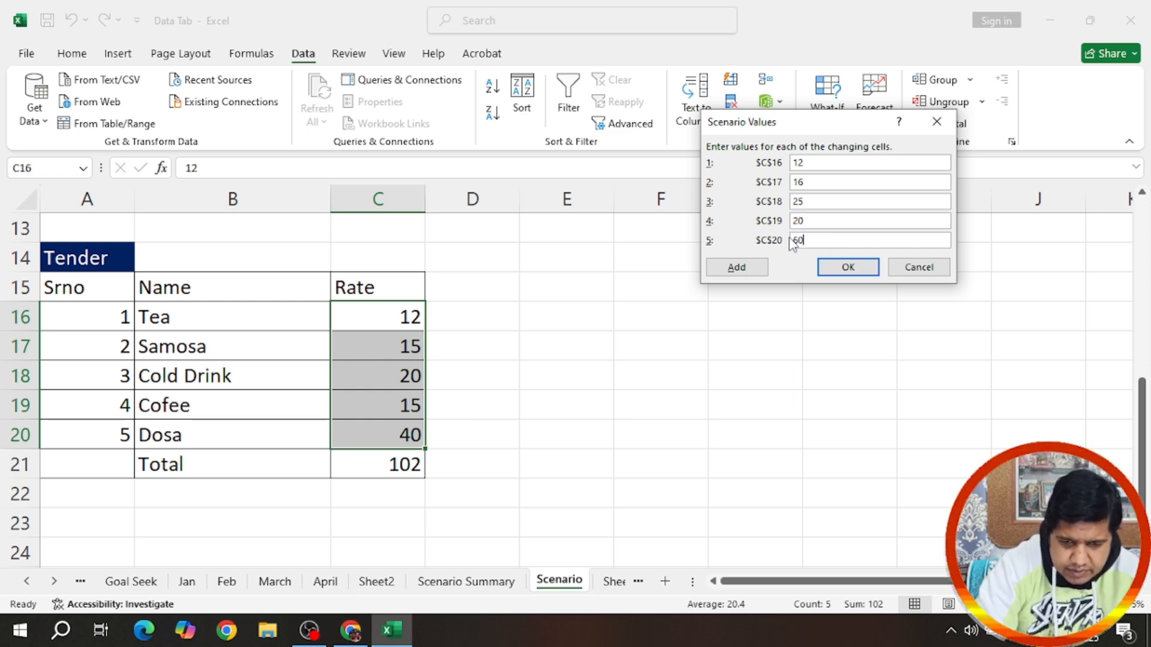
{"action": "left_click", "coordinate": [849, 266]}
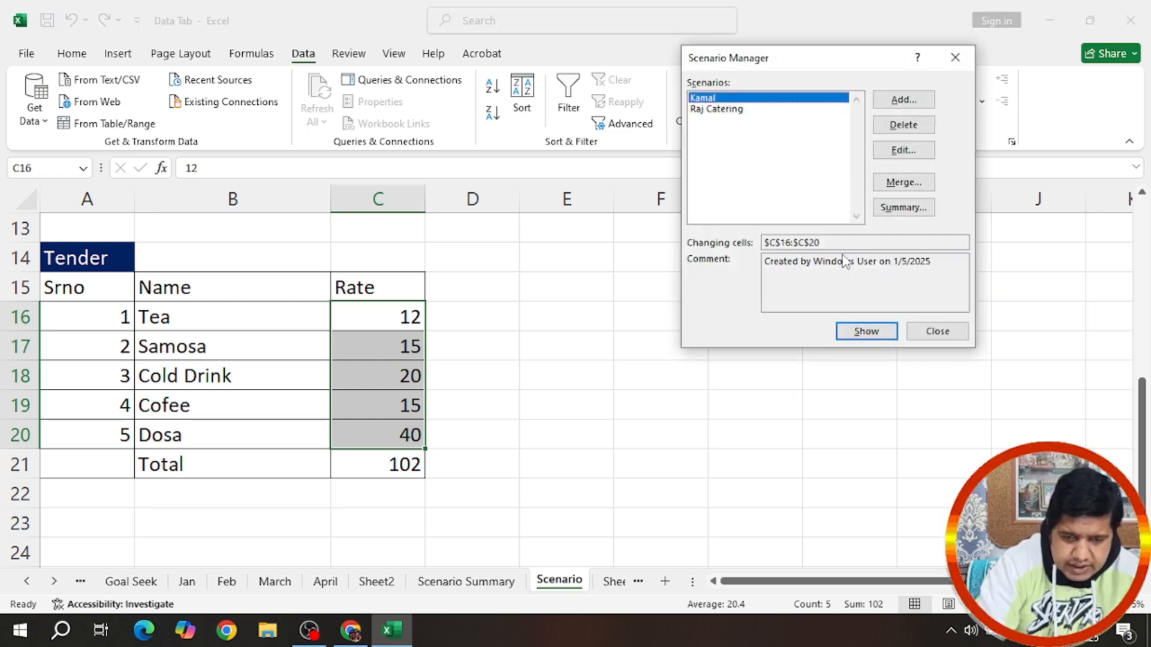
Step: Add a third scenario for C16:C20, entering the vendor's personal name as its name
{"action": "left_click", "coordinate": [901, 100]}
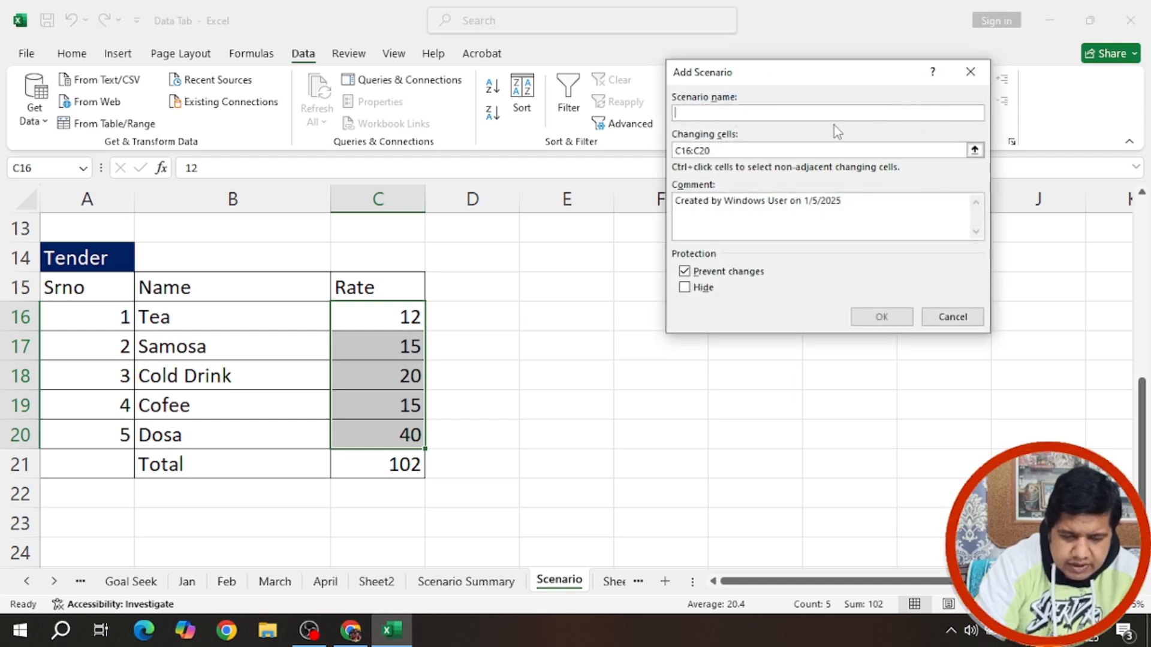
{"action": "type", "text": "Ra"}
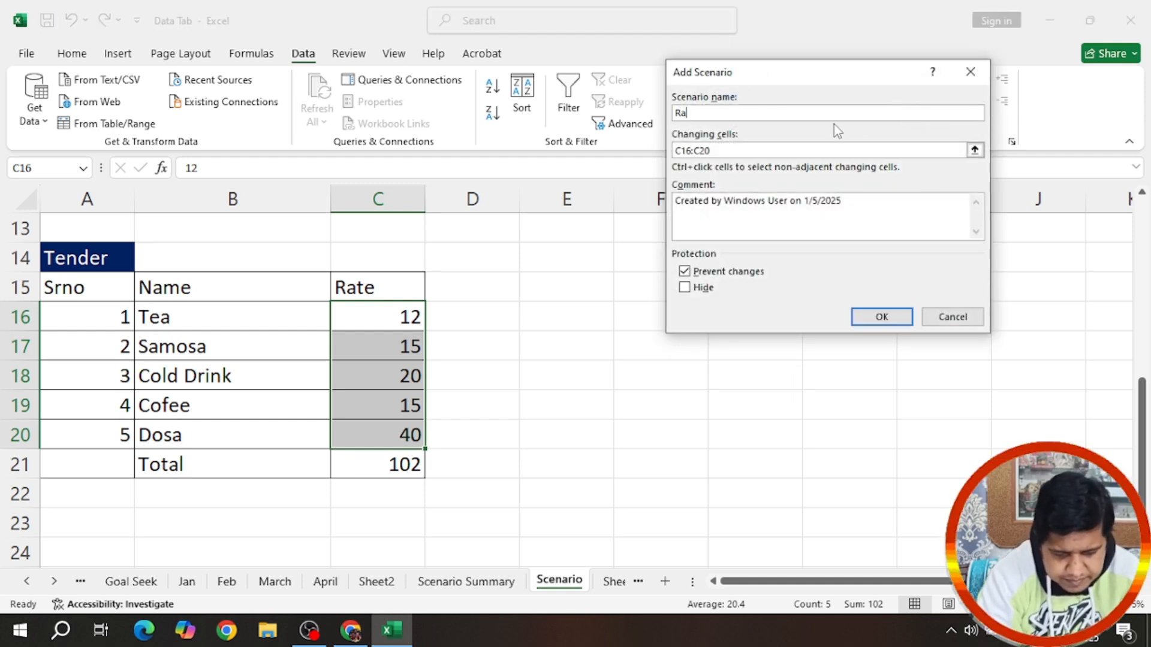
{"action": "type", "text": "jesh"}
{"action": "key", "text": "Return"}
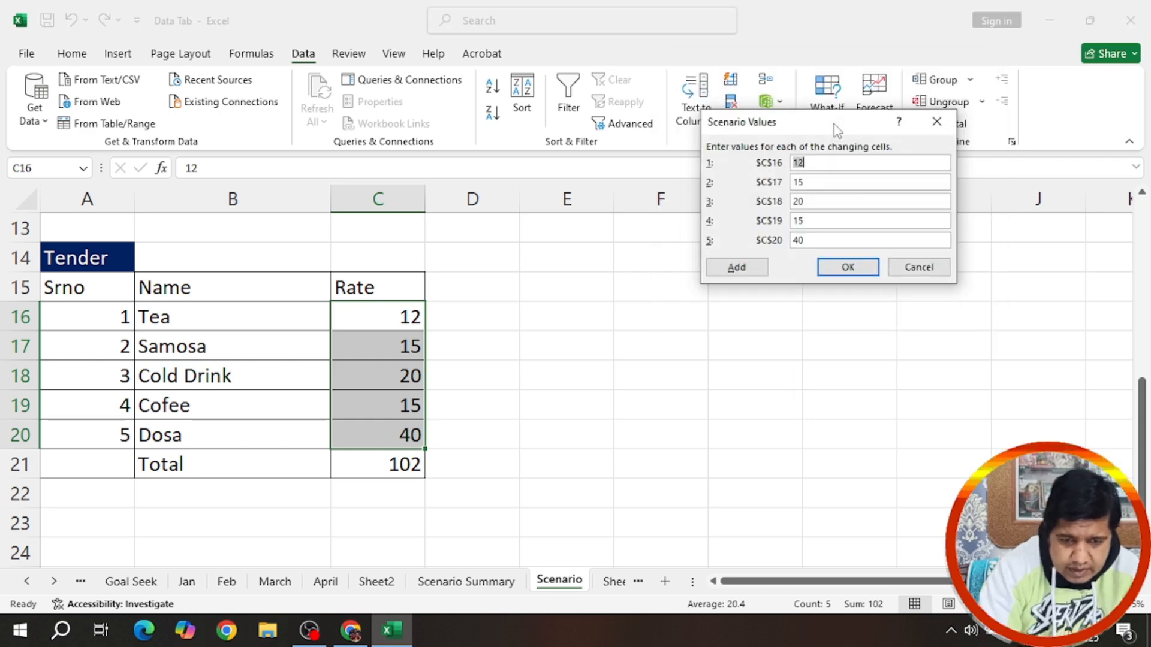
Step: Set the third vendor scenario's values to 14 for C17, 25 for C18 and 18 for C19, and save it
{"action": "left_click", "coordinate": [839, 166]}
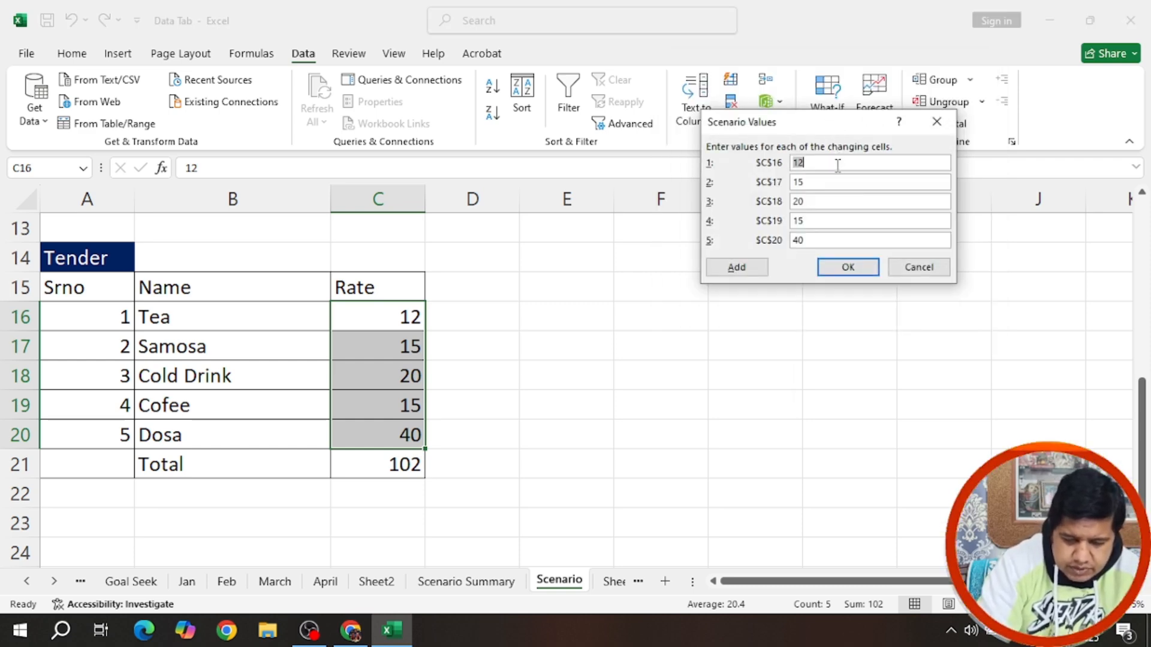
{"action": "key", "text": "Tab"}
{"action": "type", "text": "14"}
{"action": "key", "text": "Tab"}
{"action": "type", "text": "25"}
{"action": "key", "text": "Tab"}
{"action": "type", "text": "18"}
{"action": "key", "text": "Tab"}
{"action": "key", "text": "Return"}
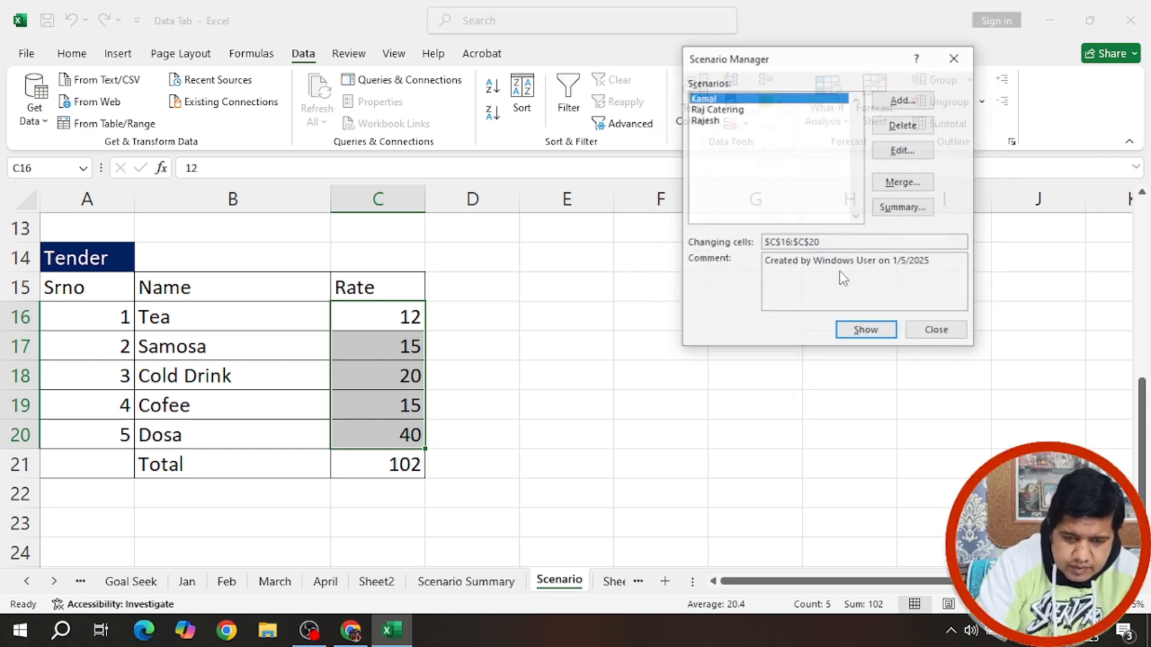
Step: Add a fourth scenario for C16:C20 under the vendor's personal name, with 10 for C16, 25 for C18 and 20 for C19
{"action": "left_click", "coordinate": [895, 105]}
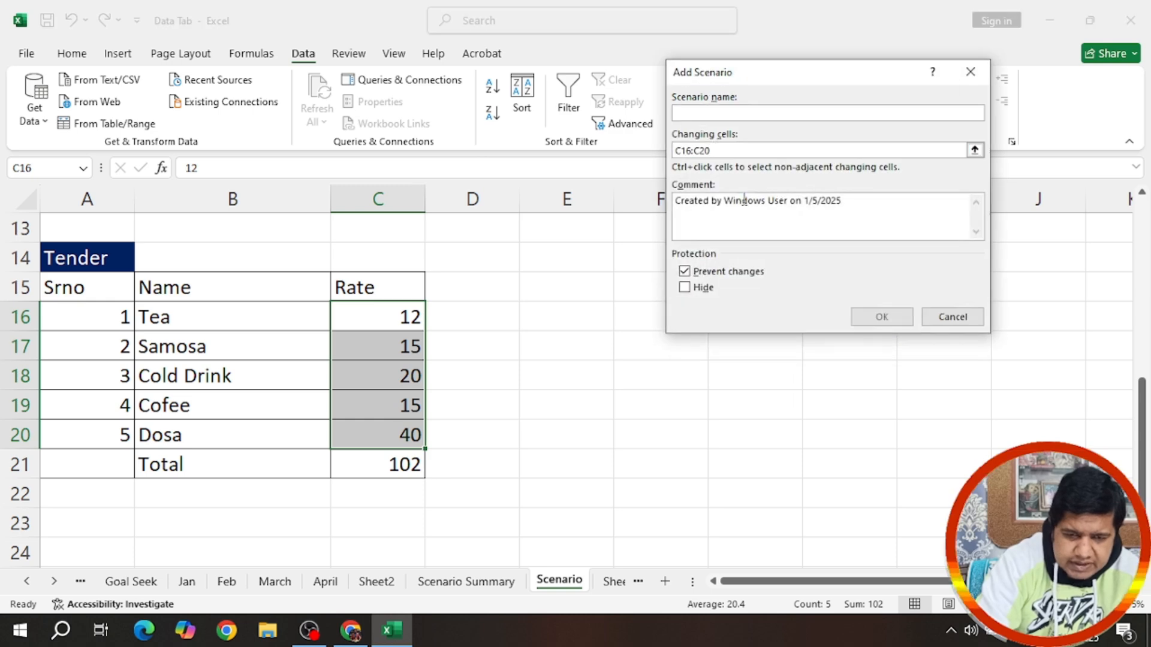
{"action": "left_click", "coordinate": [880, 316]}
{"action": "type", "text": "10"}
{"action": "key", "text": "Tab"}
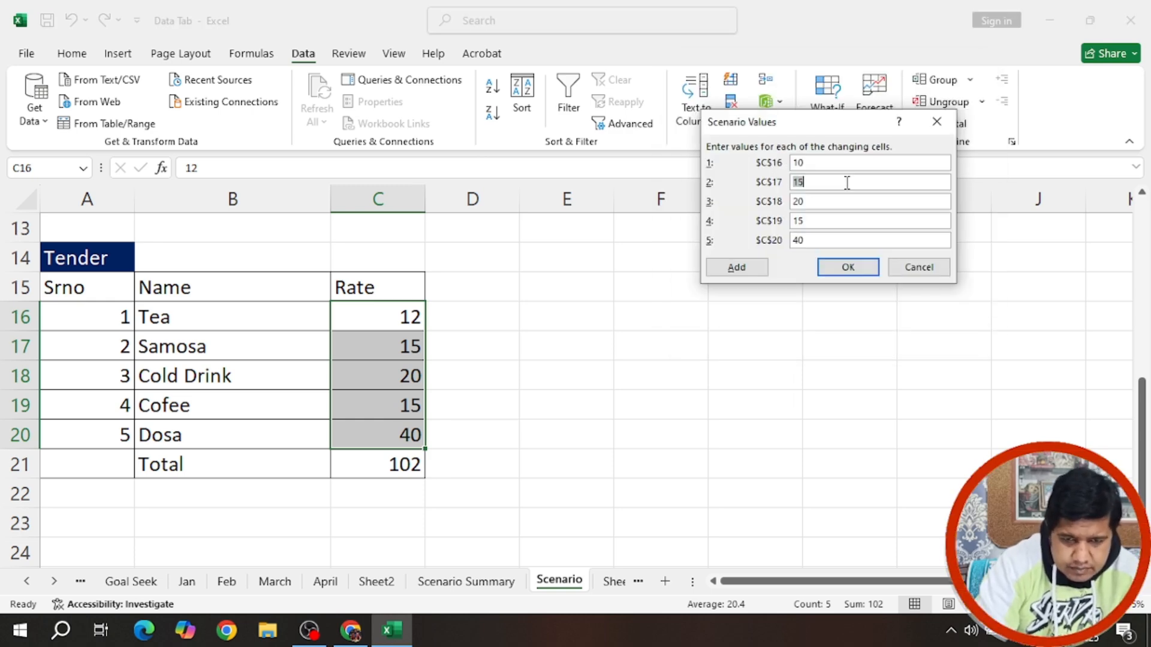
{"action": "key", "text": "Tab"}
{"action": "type", "text": "25"}
{"action": "key", "text": "Tab"}
{"action": "type", "text": "20"}
{"action": "key", "text": "Tab"}
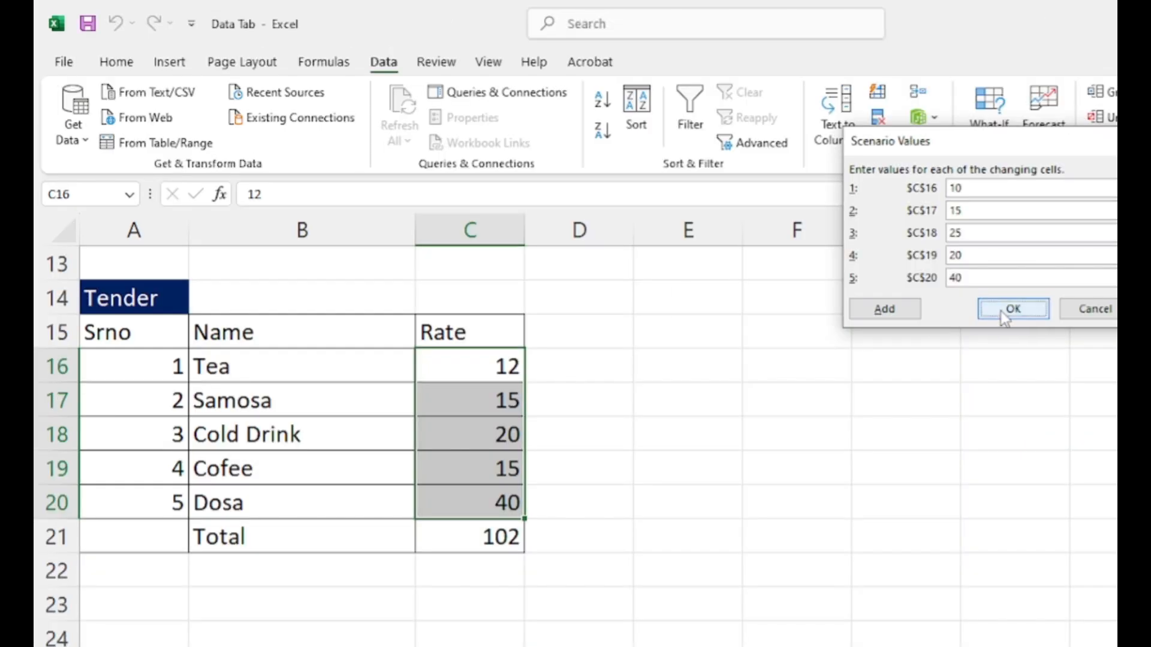
{"action": "left_click", "coordinate": [1005, 317]}
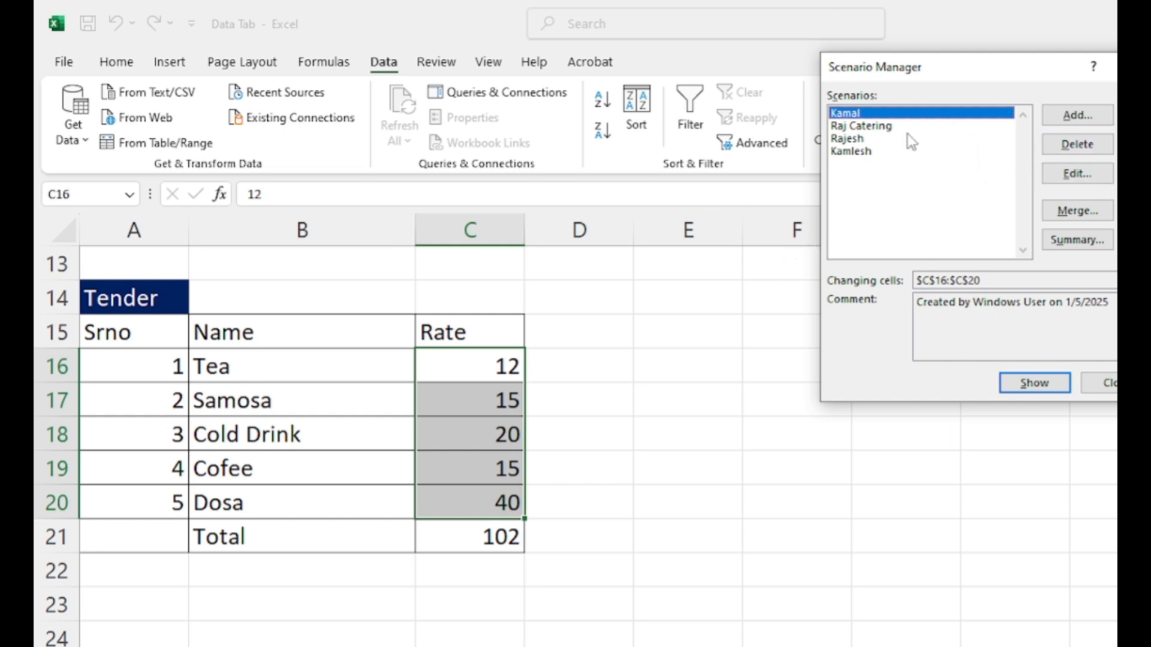
Step: Show the Raj Catering scenario in the Tender table, followed by the third and fourth vendor scenarios
{"action": "left_click", "coordinate": [868, 125]}
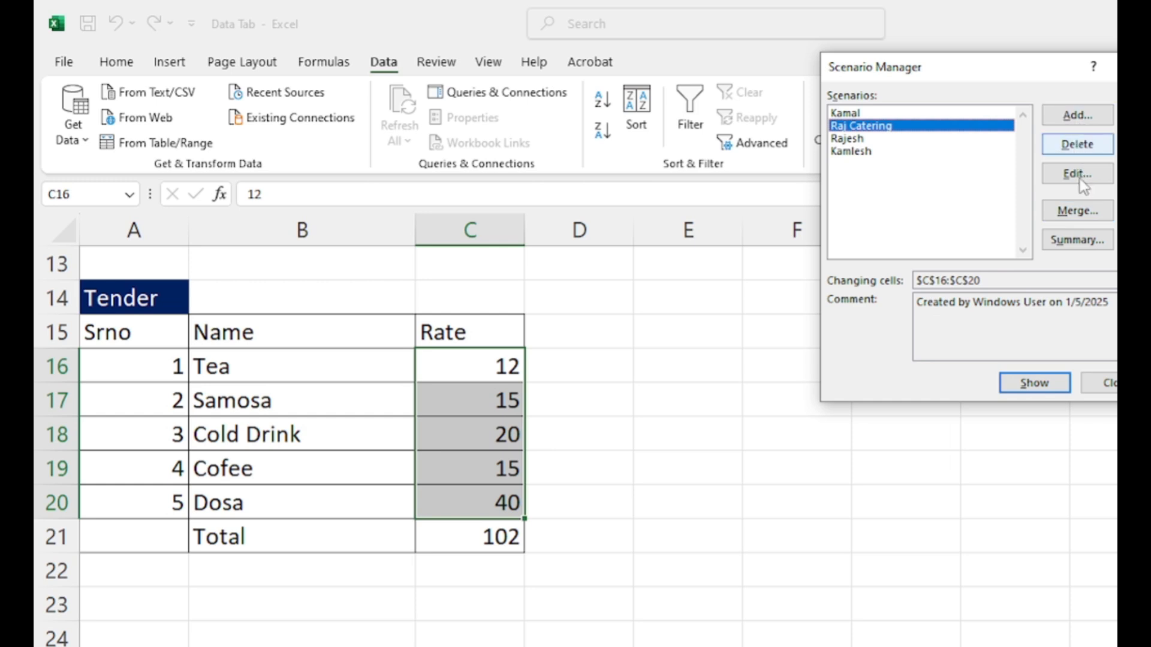
{"action": "left_click", "coordinate": [1055, 387]}
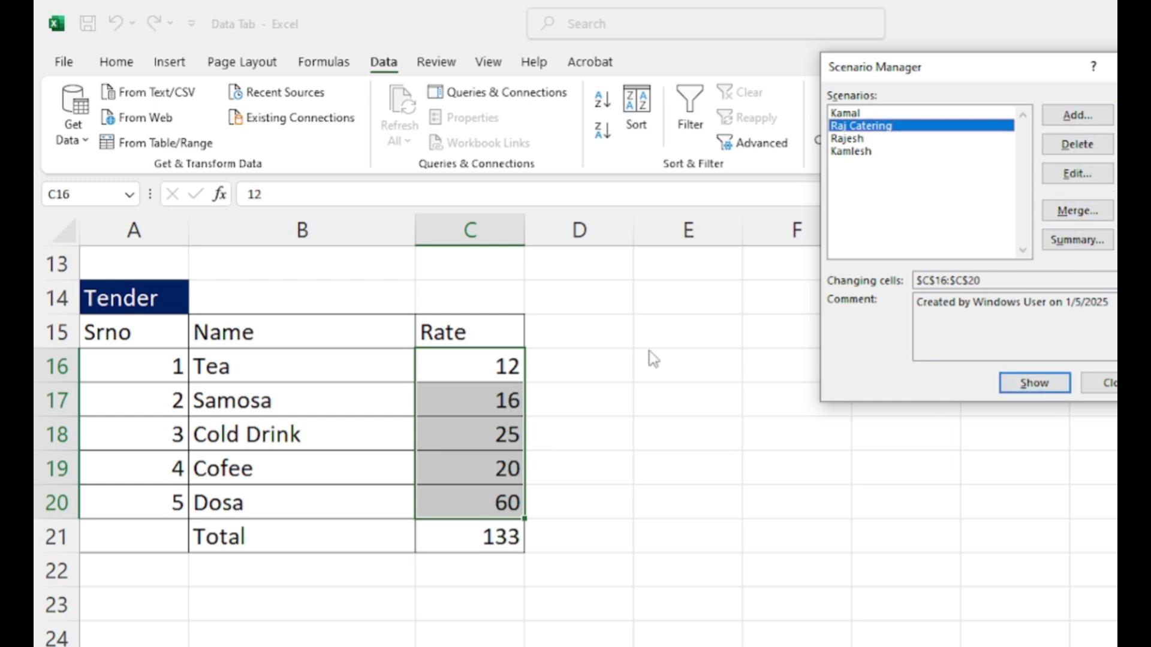
{"action": "left_click", "coordinate": [864, 139]}
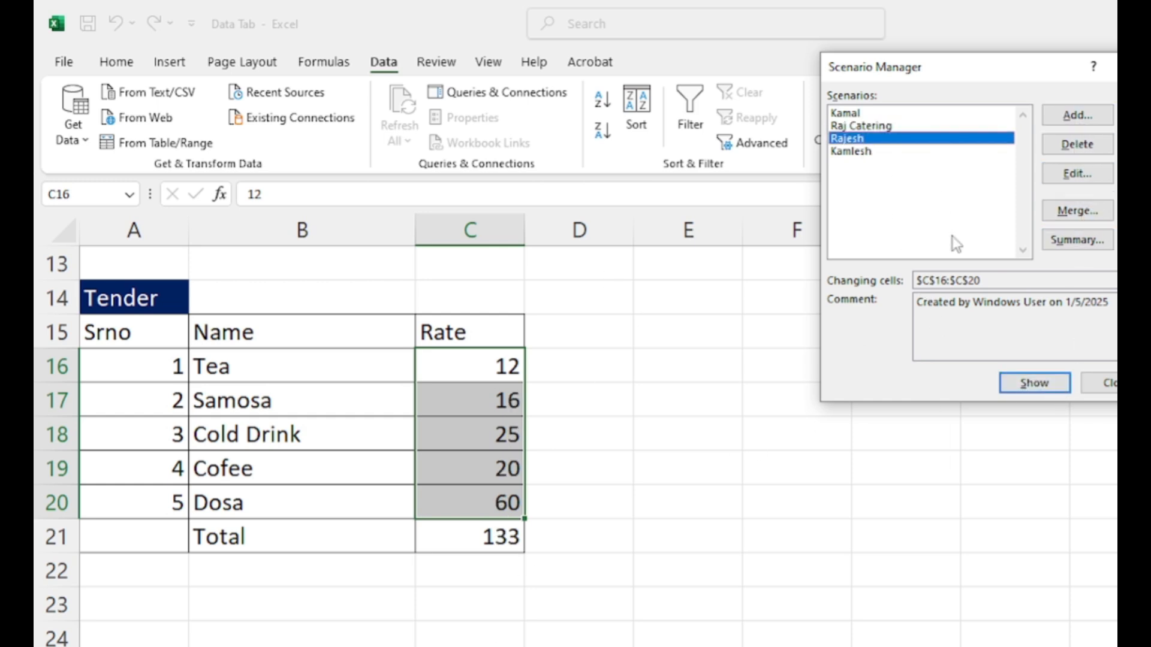
{"action": "left_click", "coordinate": [1027, 383]}
{"action": "left_click", "coordinate": [861, 151]}
{"action": "left_click", "coordinate": [1024, 383]}
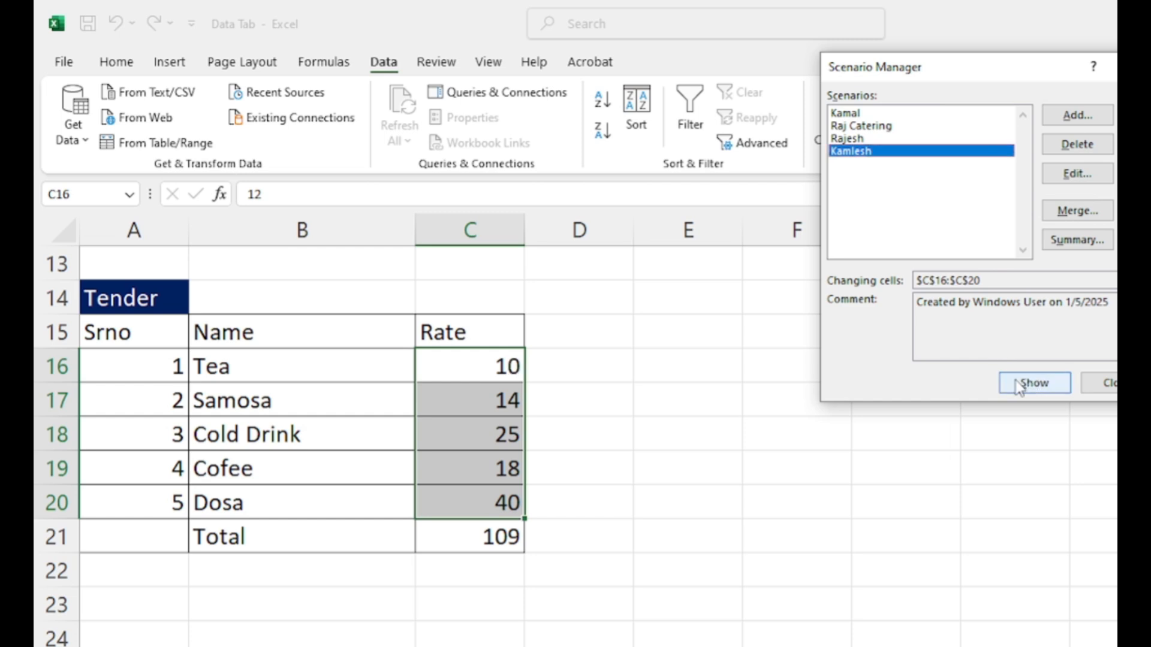
Step: Create a Scenario summary report of the vendor scenarios with the Tender total C21 as the result cell
{"action": "left_click", "coordinate": [1085, 244]}
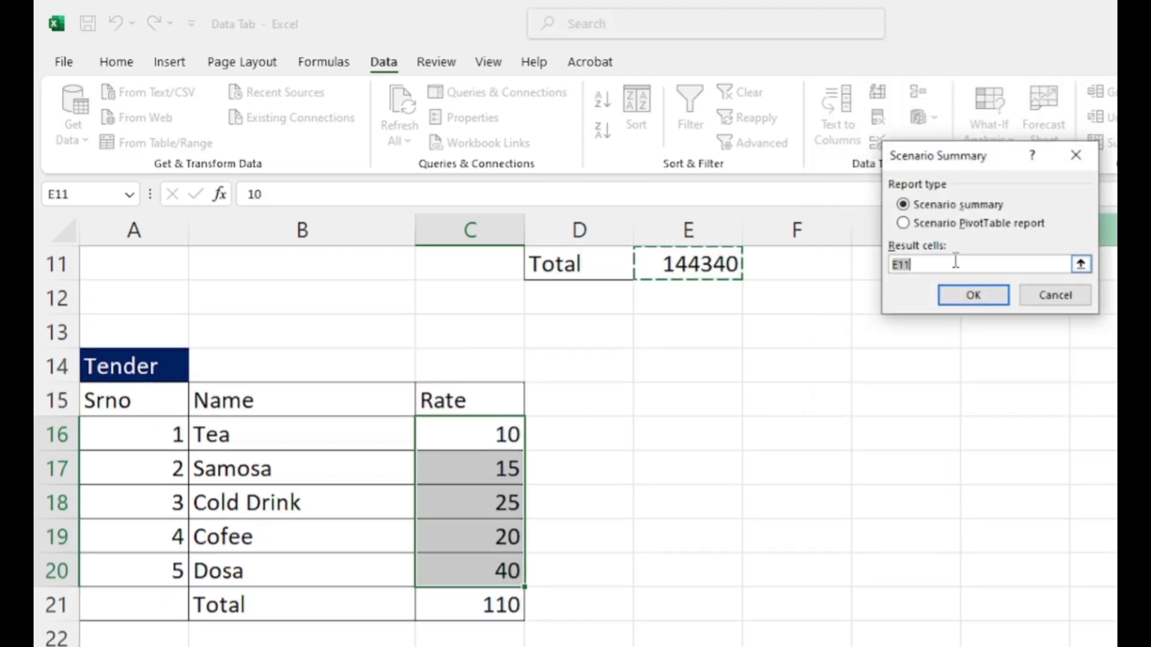
{"action": "key", "text": "BackSpace"}
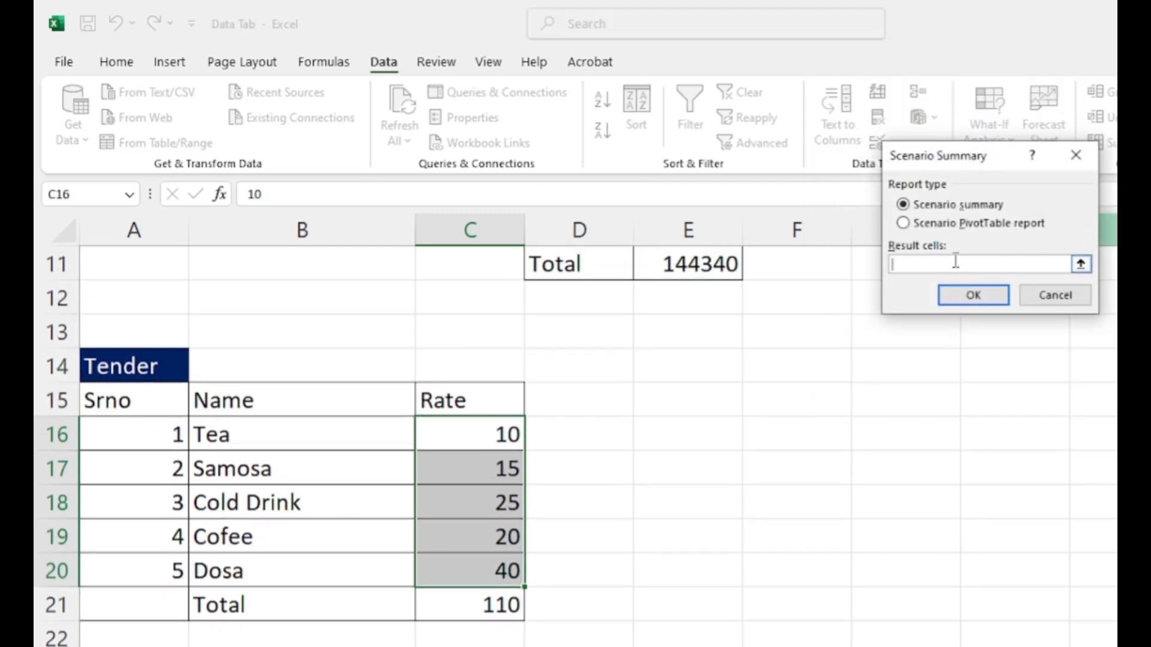
{"action": "left_click", "coordinate": [495, 605]}
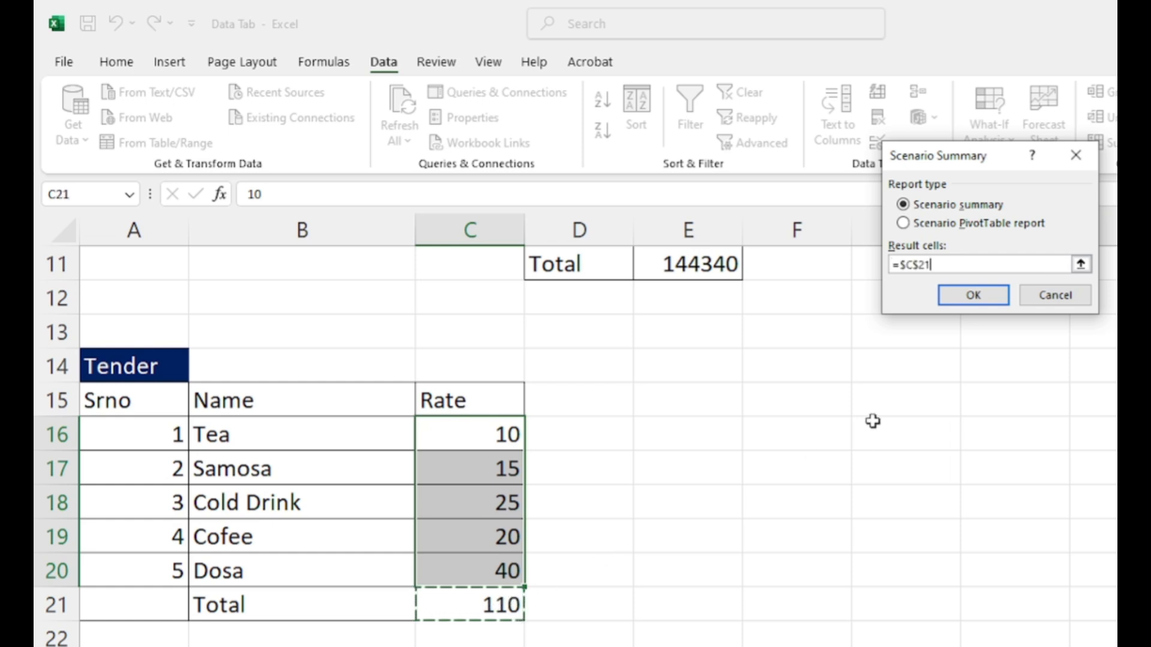
{"action": "left_click", "coordinate": [955, 226]}
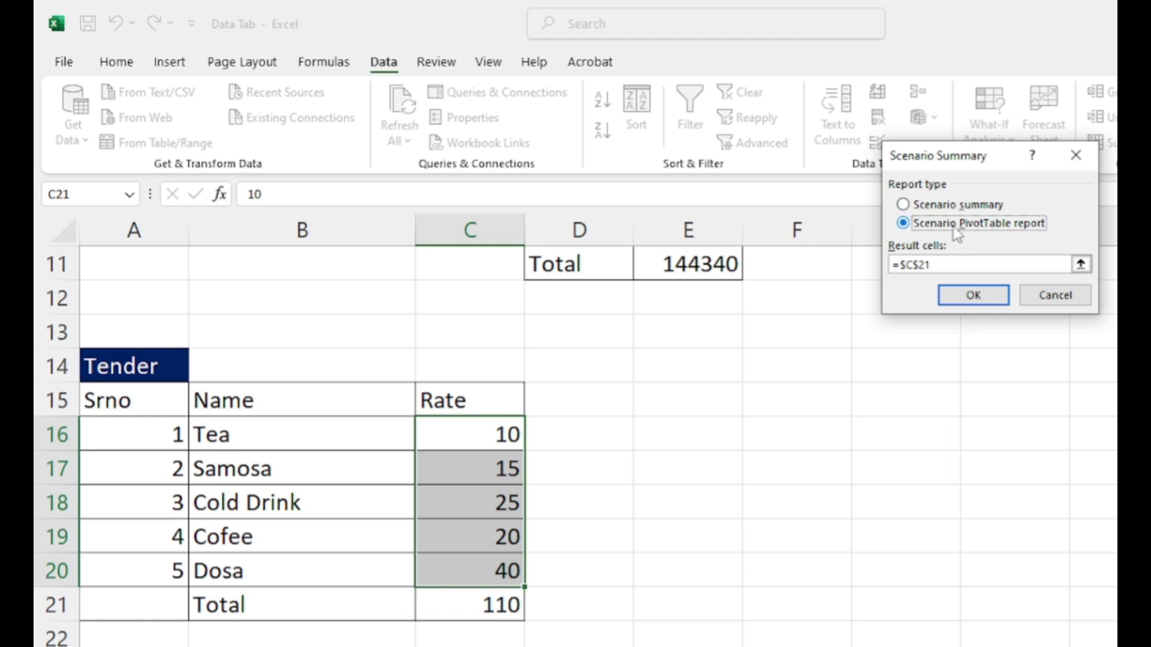
{"action": "left_click", "coordinate": [956, 206]}
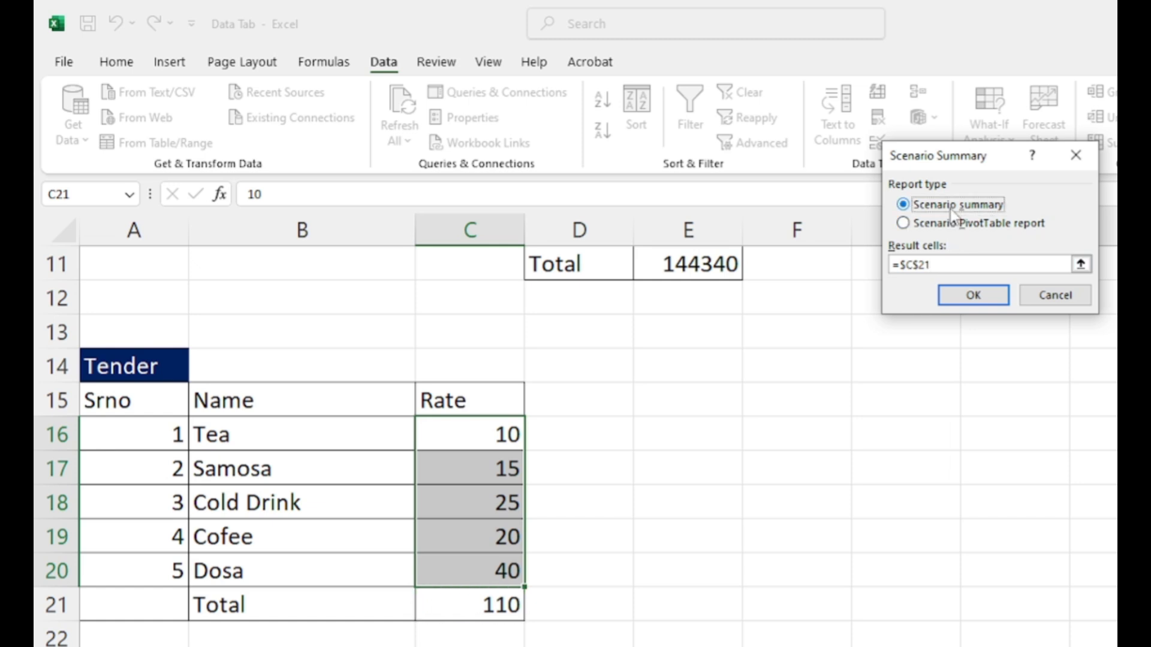
{"action": "left_click", "coordinate": [967, 296]}
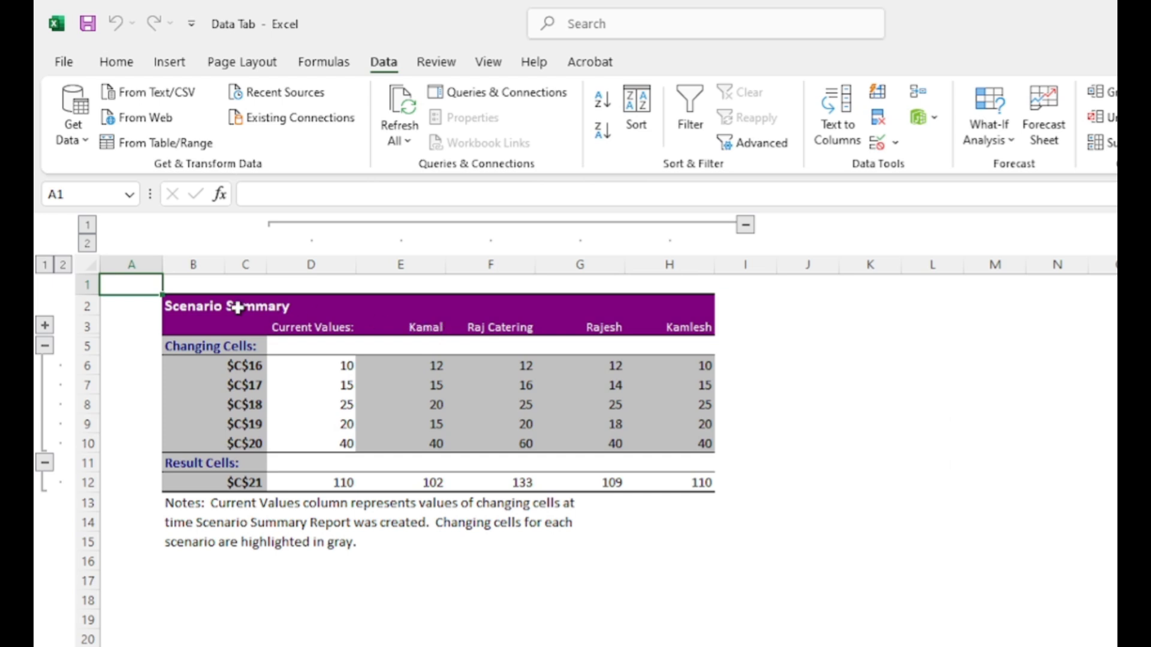
Step: Compare the vendors' totals in the Scenario Summary report's result row and select the first vendor's column
{"action": "left_click", "coordinate": [182, 303]}
{"action": "left_click_drag", "start_coordinate": [182, 303], "coordinate": [722, 488]}
{"action": "left_click", "coordinate": [699, 478]}
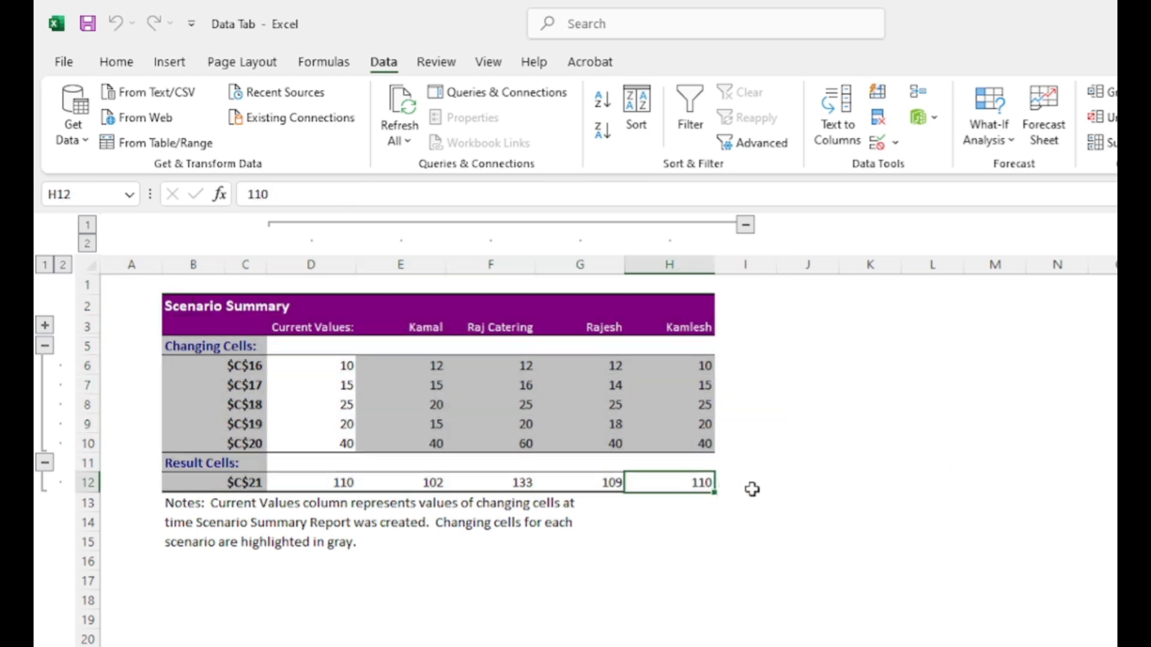
{"action": "left_click", "coordinate": [346, 483]}
{"action": "left_click", "coordinate": [440, 484]}
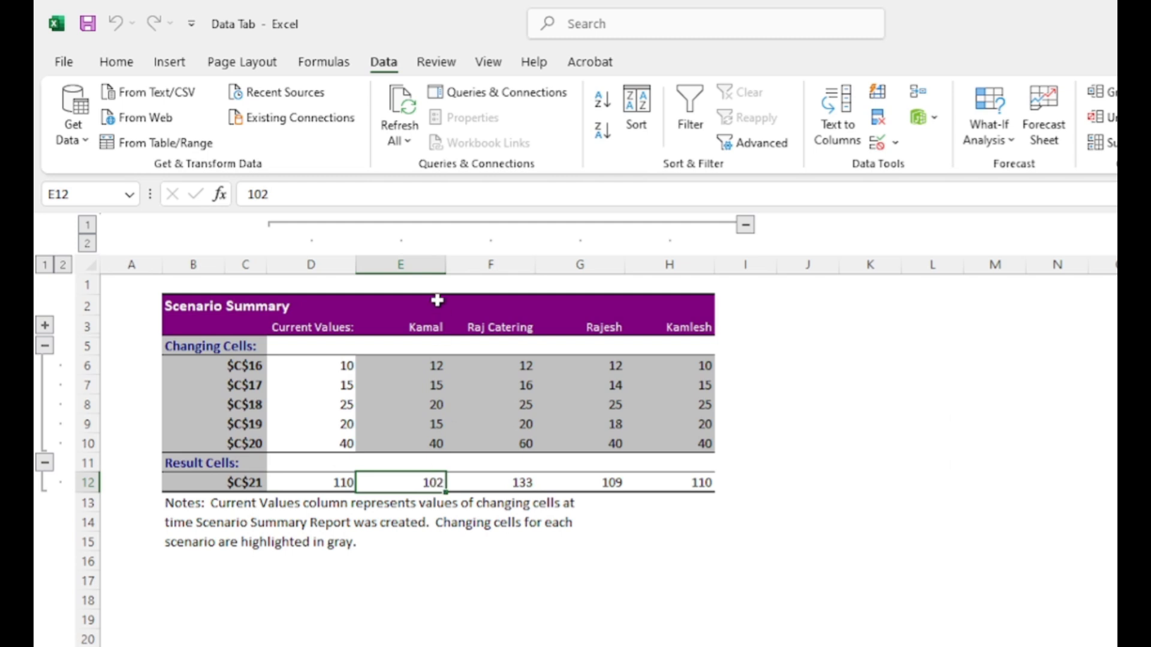
{"action": "left_click", "coordinate": [429, 324]}
{"action": "left_click", "coordinate": [423, 264]}
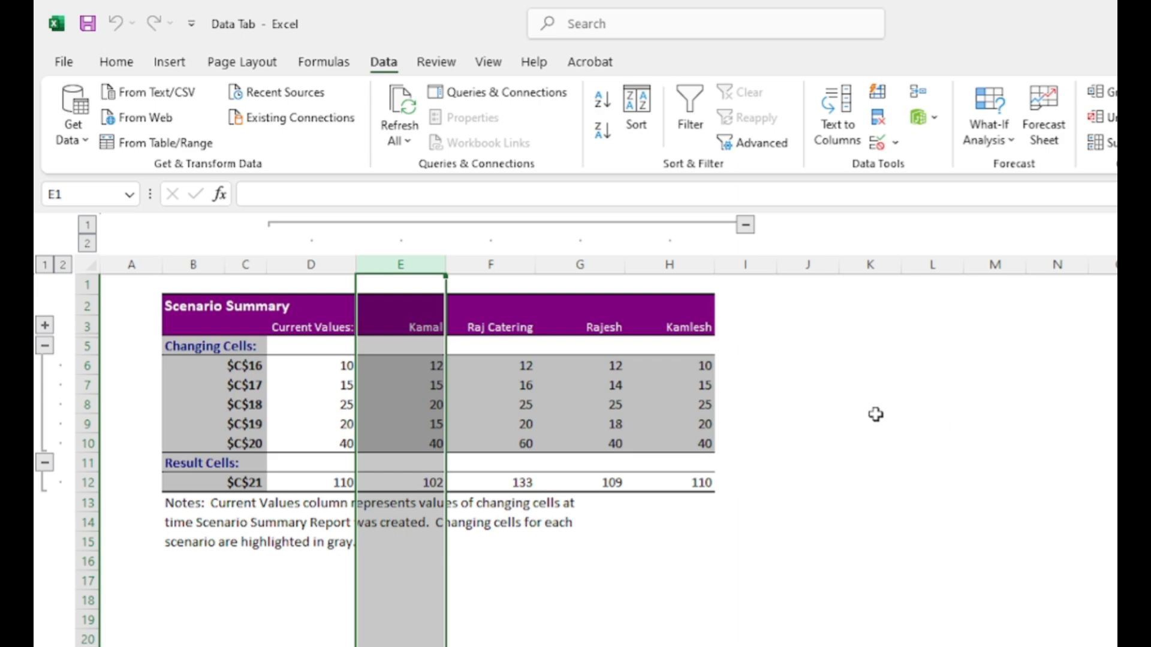
Step: Switch to the Goal Seek sheet and view the Help to Find Missing Value table
{"action": "scroll", "coordinate": [876, 414], "scroll_direction": "down", "scroll_amount": 2}
{"action": "left_click", "coordinate": [989, 116]}
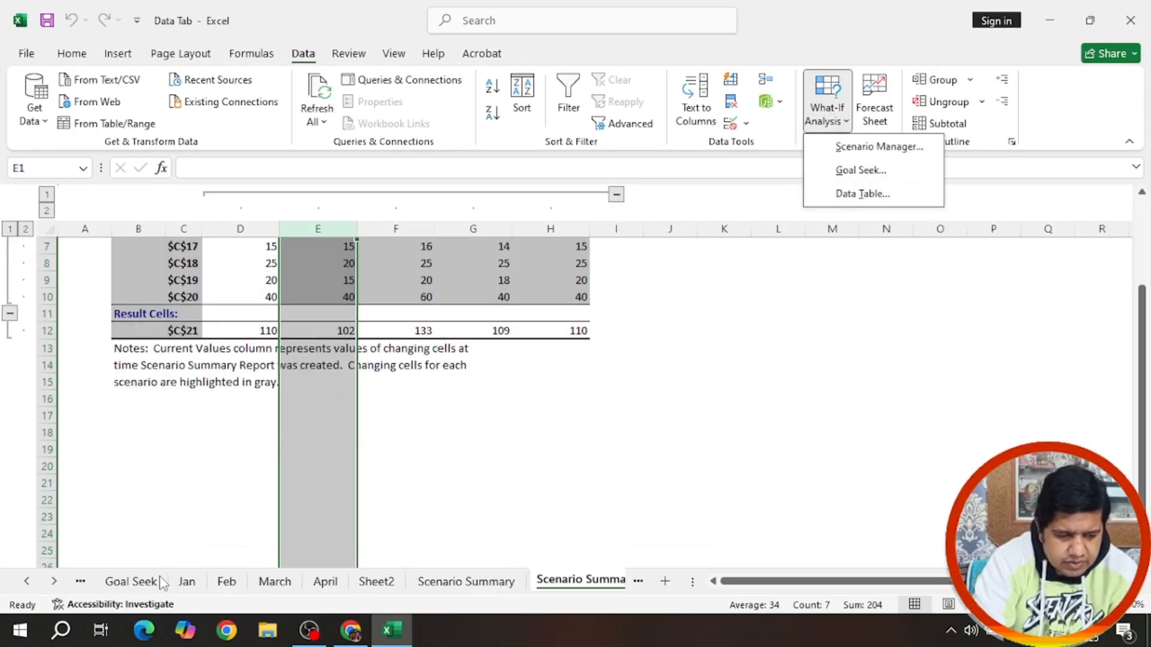
{"action": "left_click", "coordinate": [132, 587]}
{"action": "left_click", "coordinate": [132, 585]}
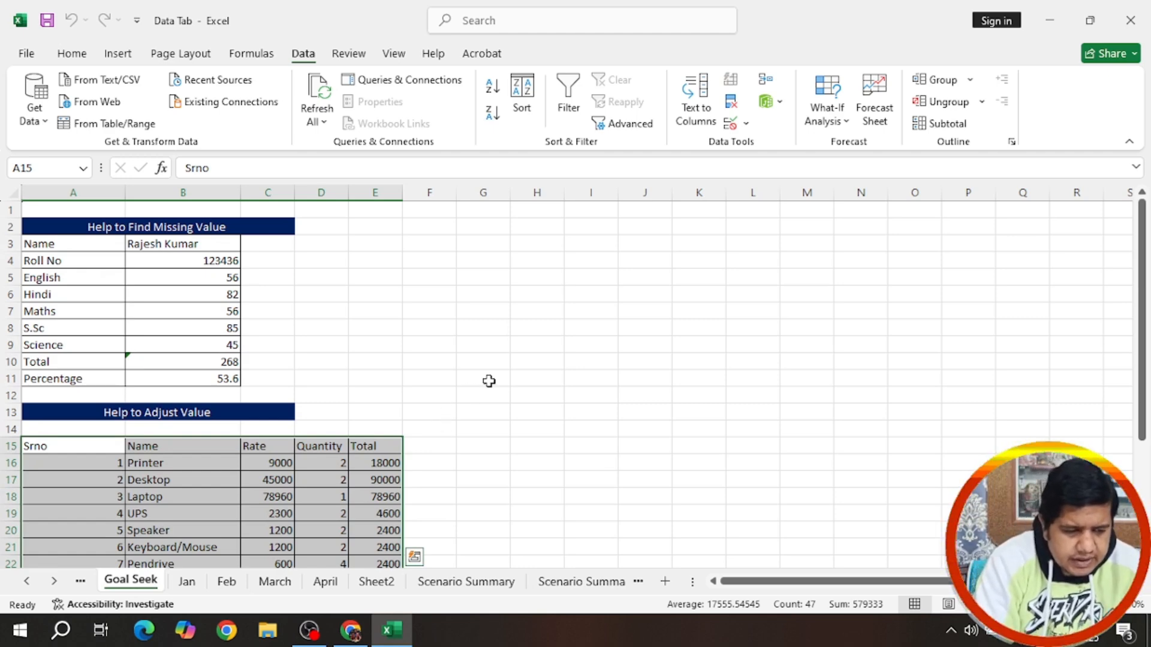
{"action": "scroll", "coordinate": [435, 288], "scroll_direction": "up", "scroll_amount": 3}
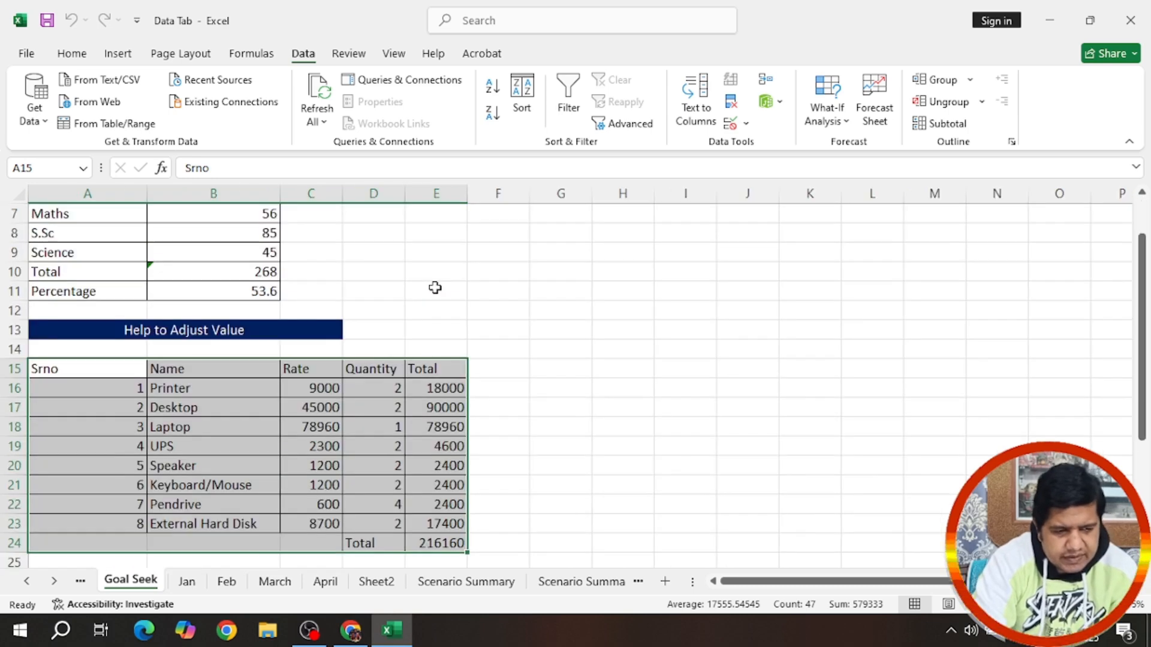
{"action": "scroll", "coordinate": [548, 319], "scroll_direction": "up", "scroll_amount": 4}
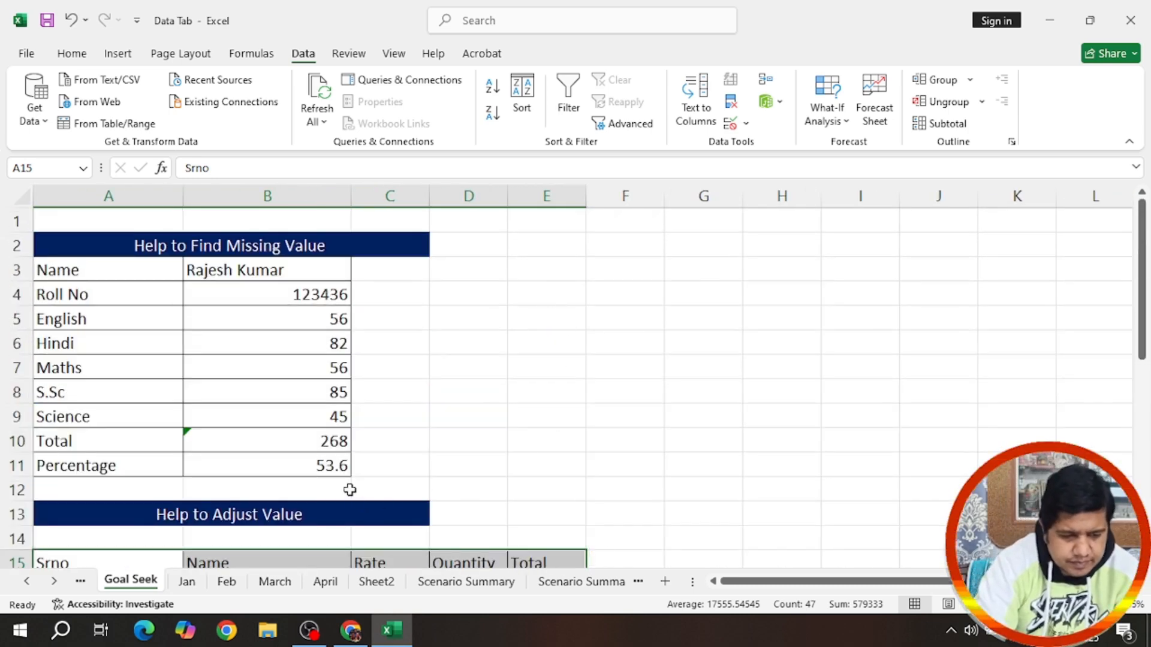
{"action": "left_click", "coordinate": [448, 464]}
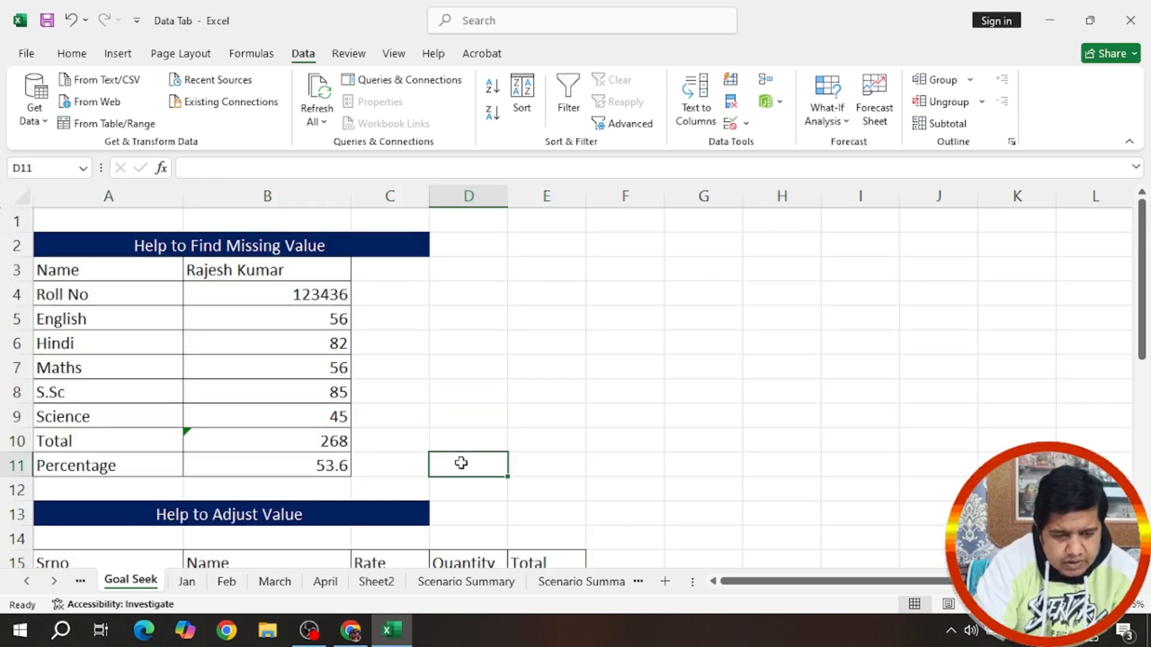
{"action": "left_click", "coordinate": [341, 392]}
{"action": "key", "text": "Delete"}
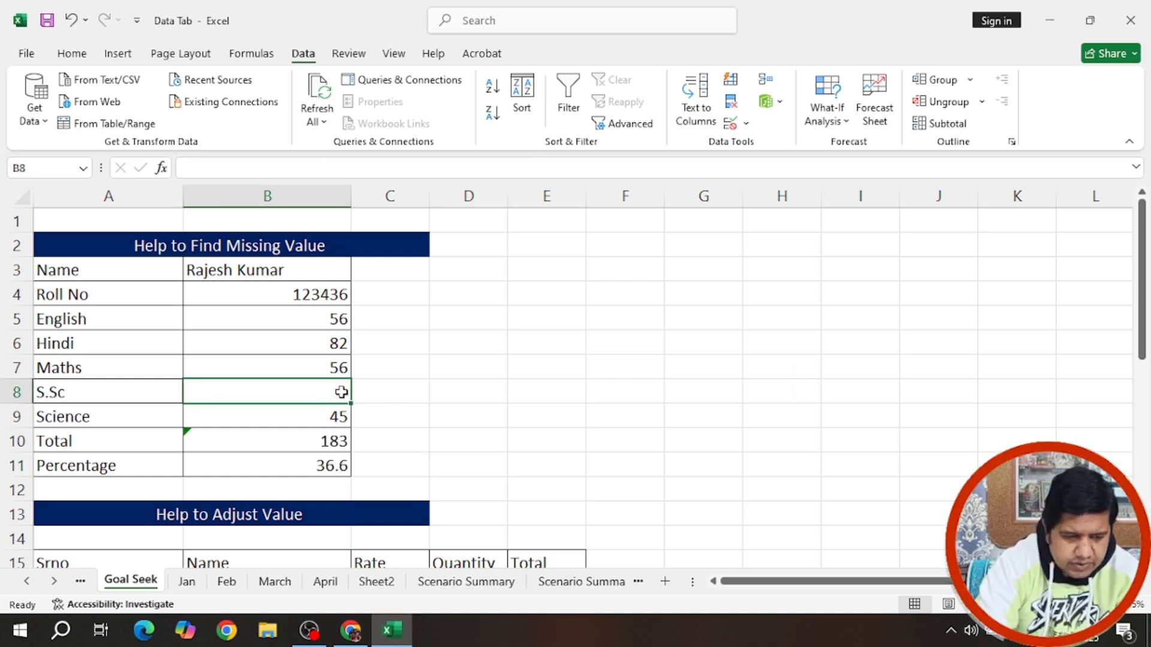
{"action": "key", "text": "ctrl+z"}
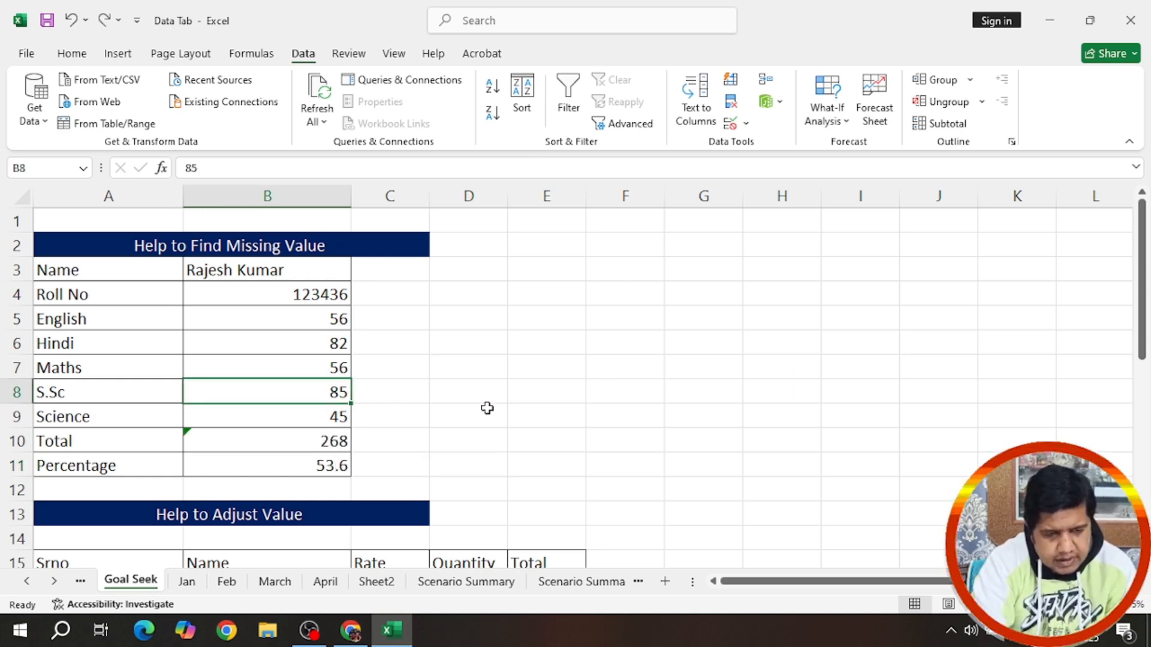
Step: Enter the target percentage 53.6 in cell D11 beside the marks table
{"action": "left_click", "coordinate": [485, 408]}
{"action": "left_click", "coordinate": [486, 460]}
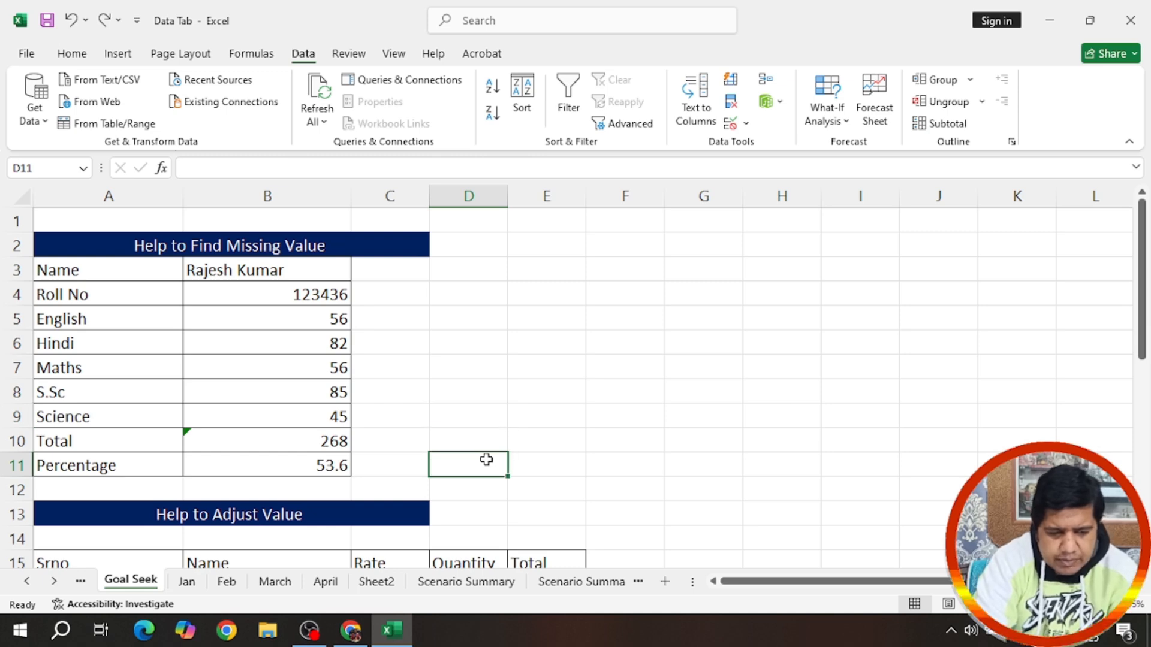
{"action": "type", "text": "53"}
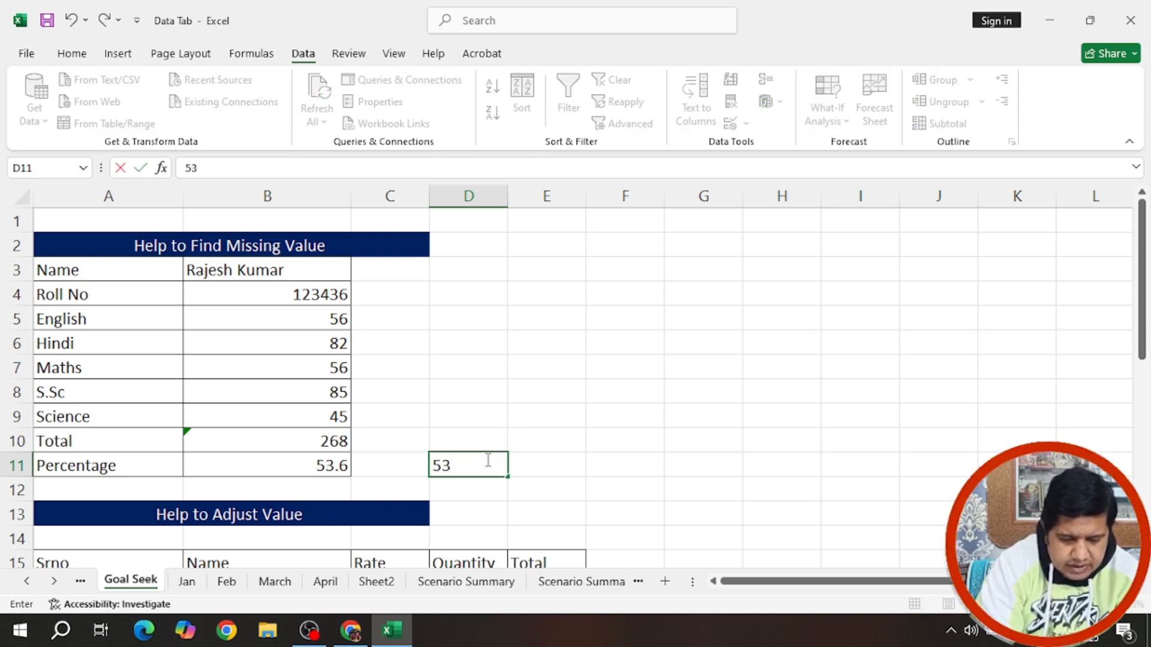
{"action": "type", "text": ".6"}
{"action": "key", "text": "Return"}
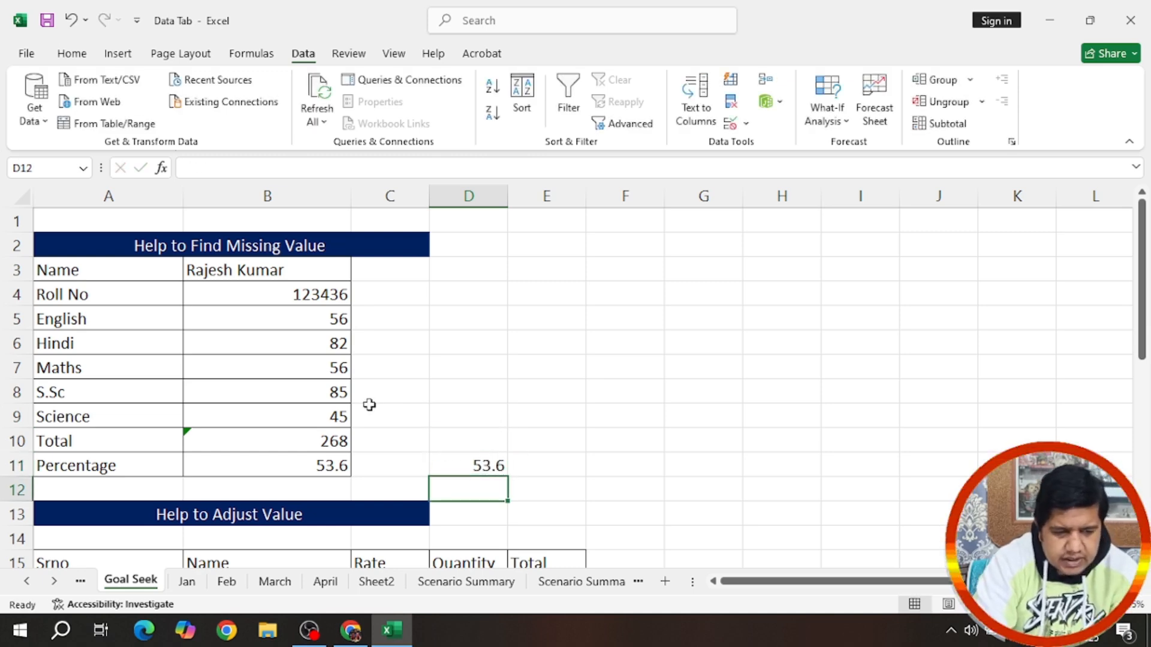
Step: Clear the S.Sc mark in cell B8 so that it serves as the missing value
{"action": "left_click", "coordinate": [341, 393]}
{"action": "key", "text": "Delete"}
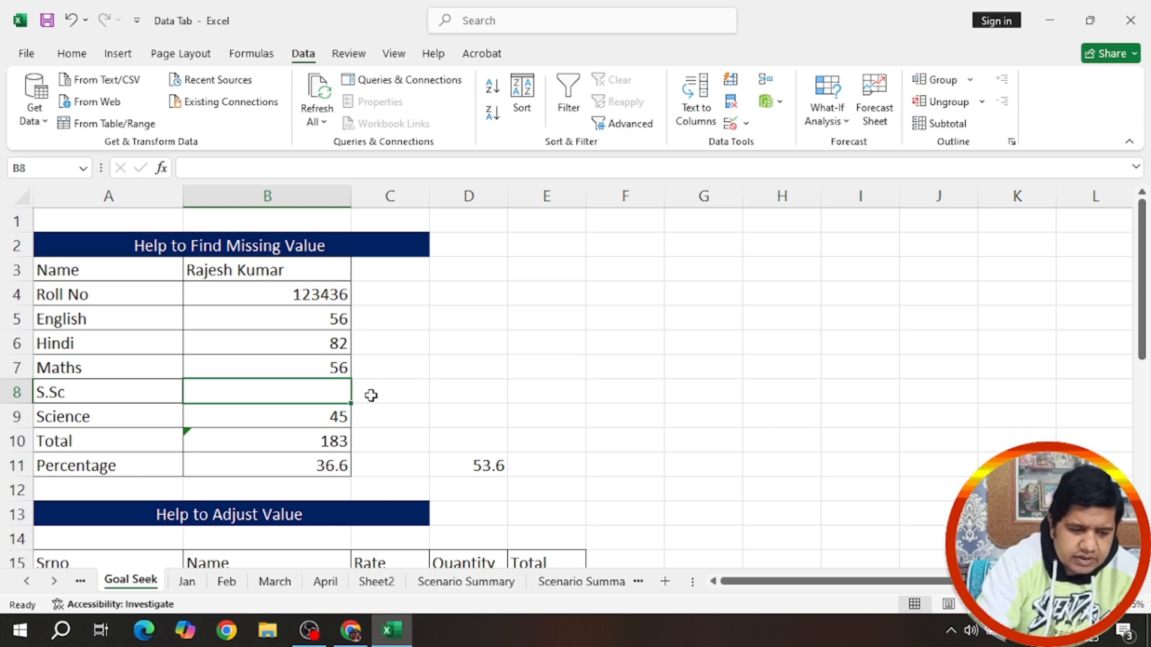
{"action": "left_click", "coordinate": [529, 381]}
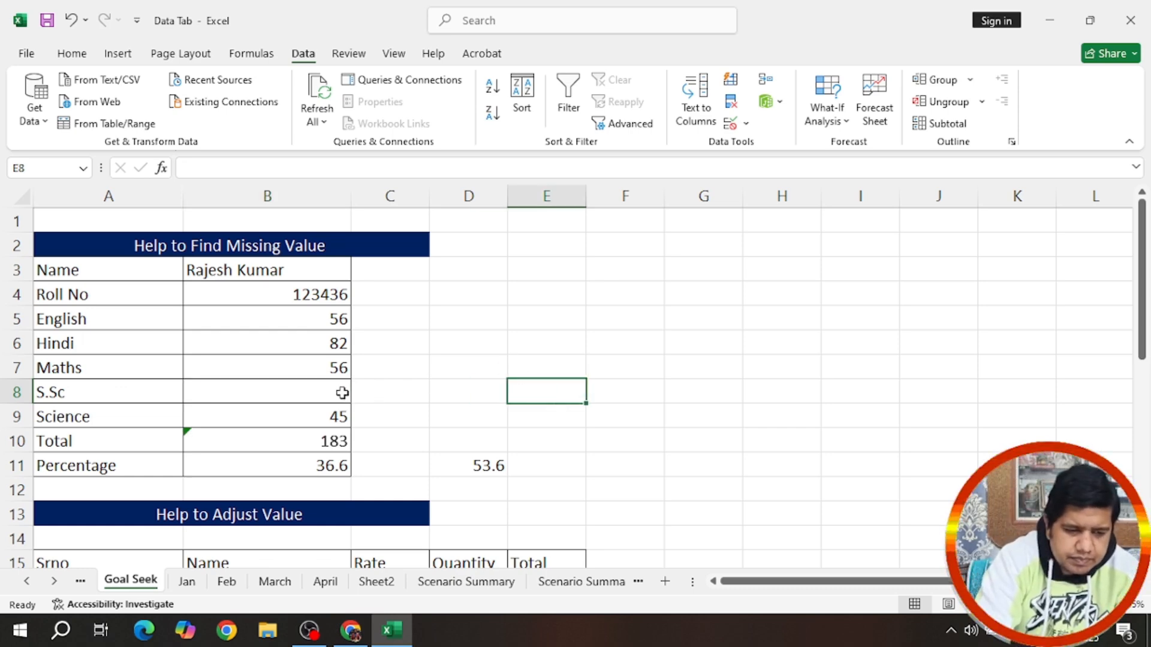
{"action": "left_click", "coordinate": [298, 388]}
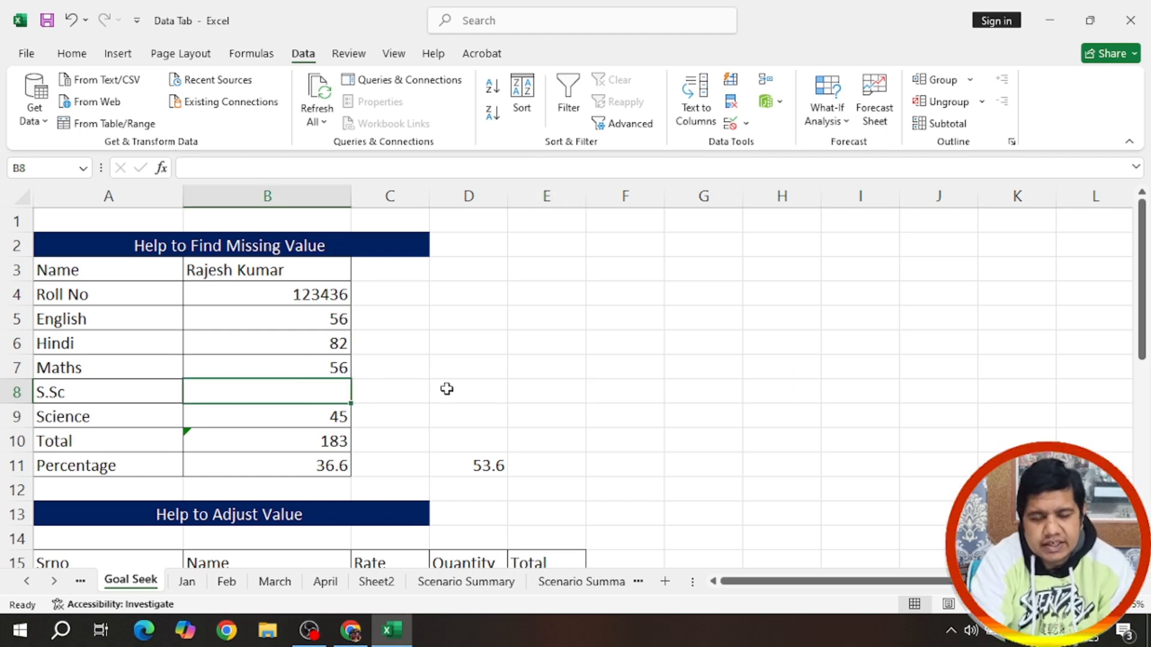
{"action": "left_click", "coordinate": [487, 465]}
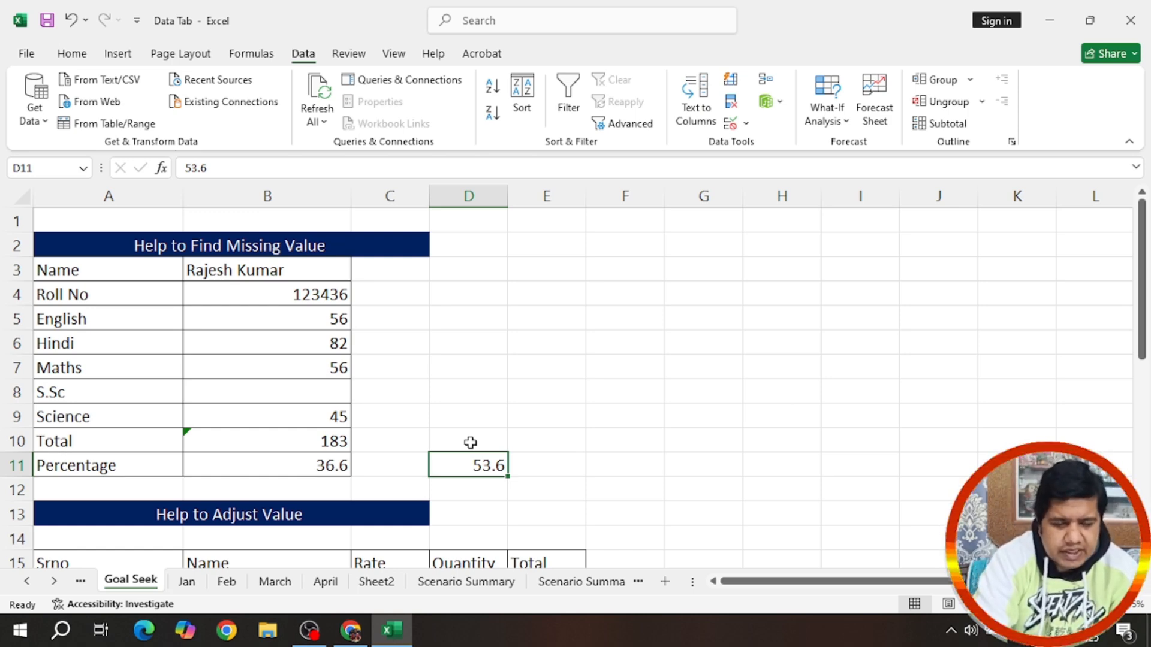
Step: Run Goal Seek to bring the percentage in B11 to 53.6 by changing the missing S.Sc mark in B8
{"action": "left_click", "coordinate": [347, 393]}
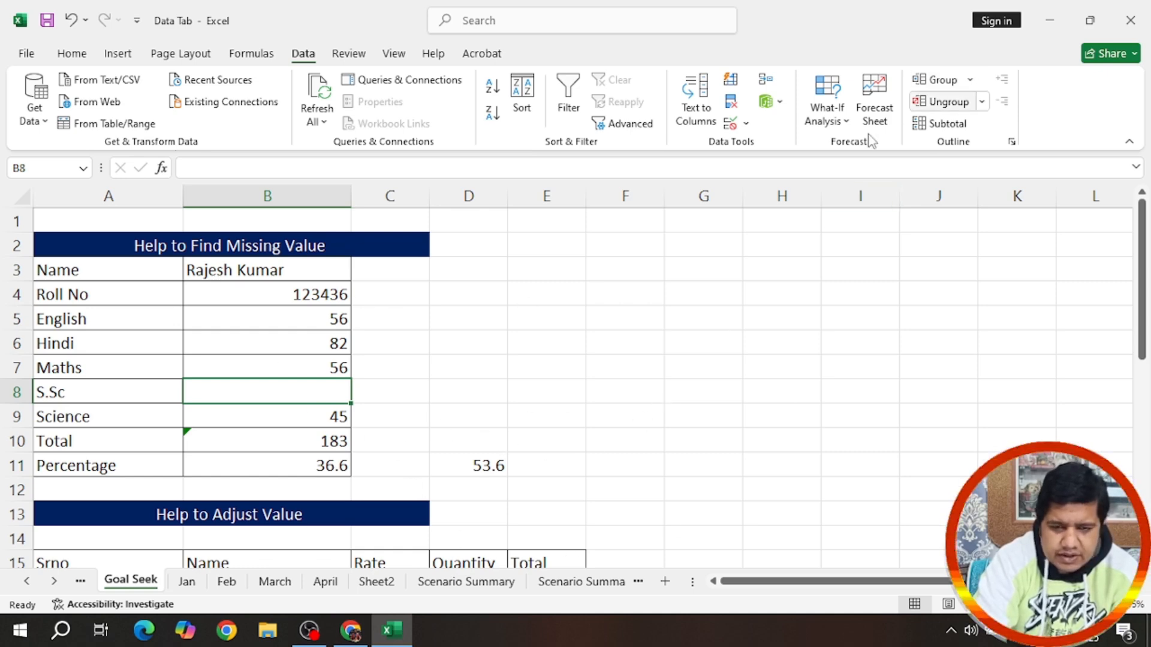
{"action": "left_click", "coordinate": [816, 124]}
{"action": "left_click", "coordinate": [864, 170]}
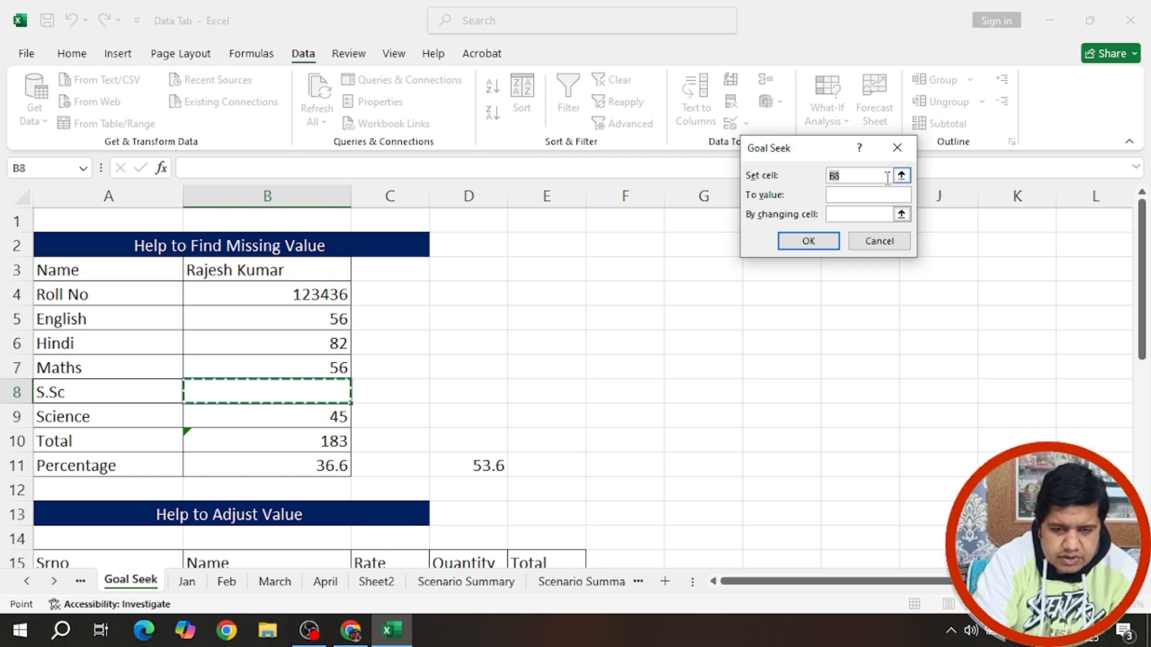
{"action": "left_click", "coordinate": [333, 466]}
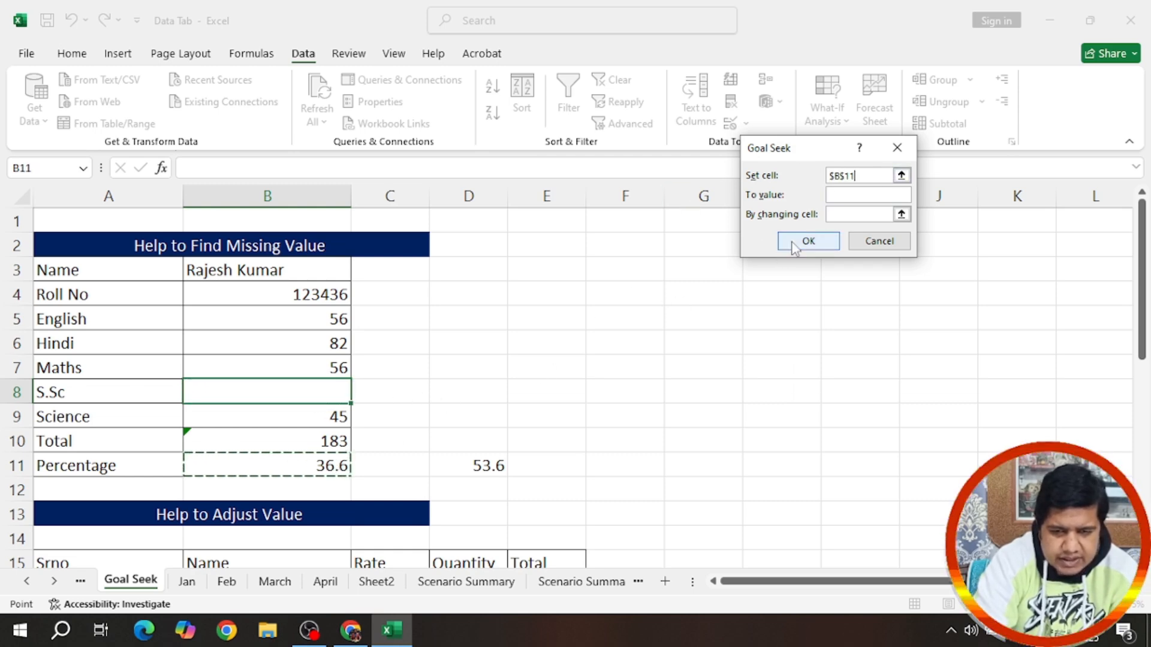
{"action": "left_click", "coordinate": [852, 195]}
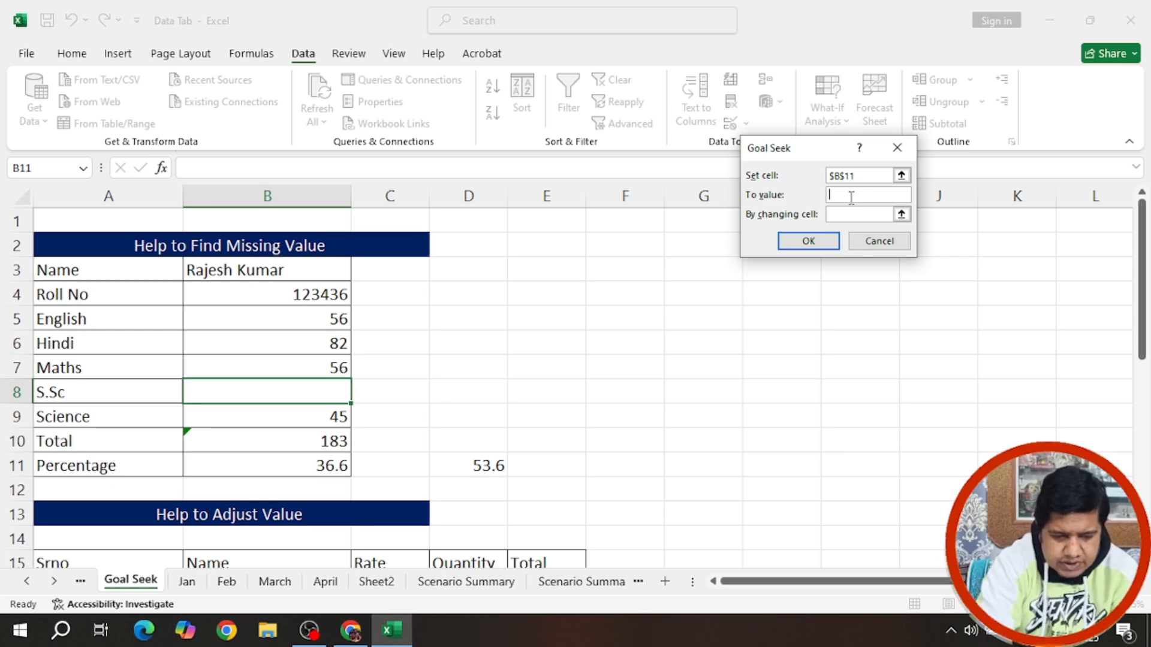
{"action": "type", "text": "53.6"}
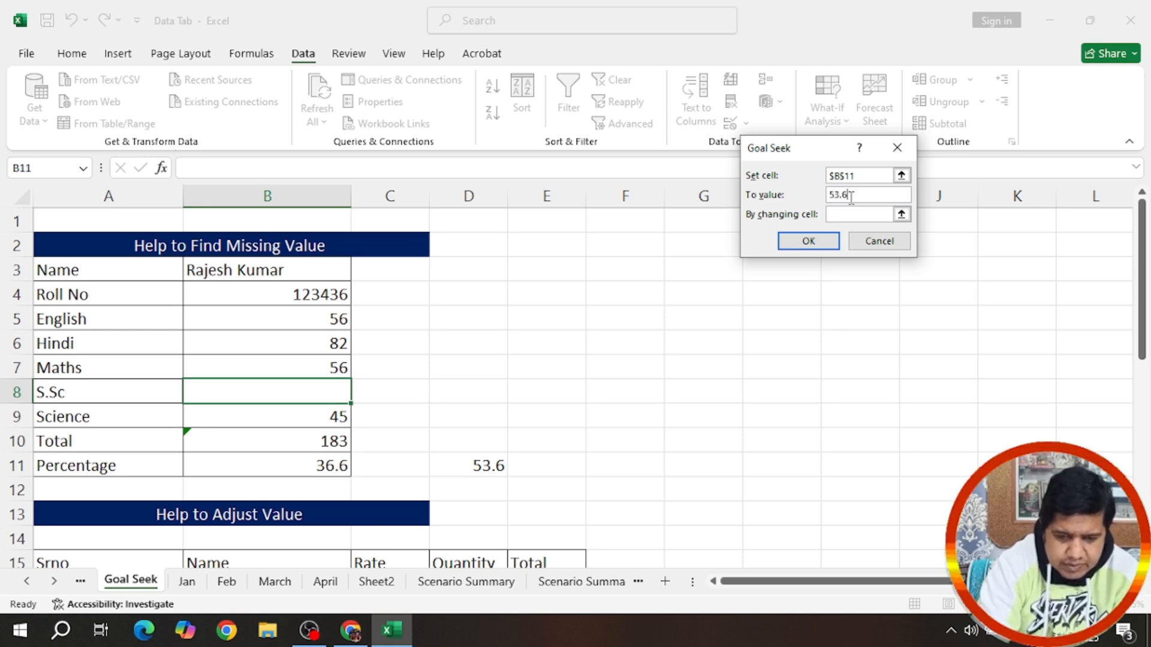
{"action": "left_click", "coordinate": [861, 214]}
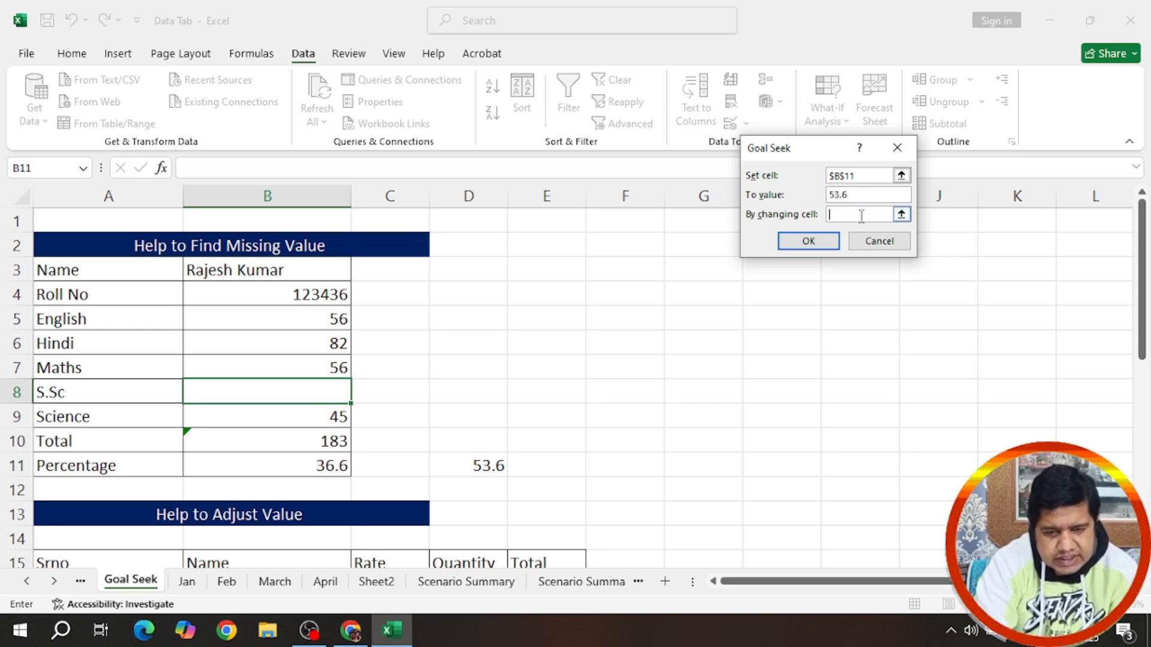
{"action": "left_click", "coordinate": [299, 396]}
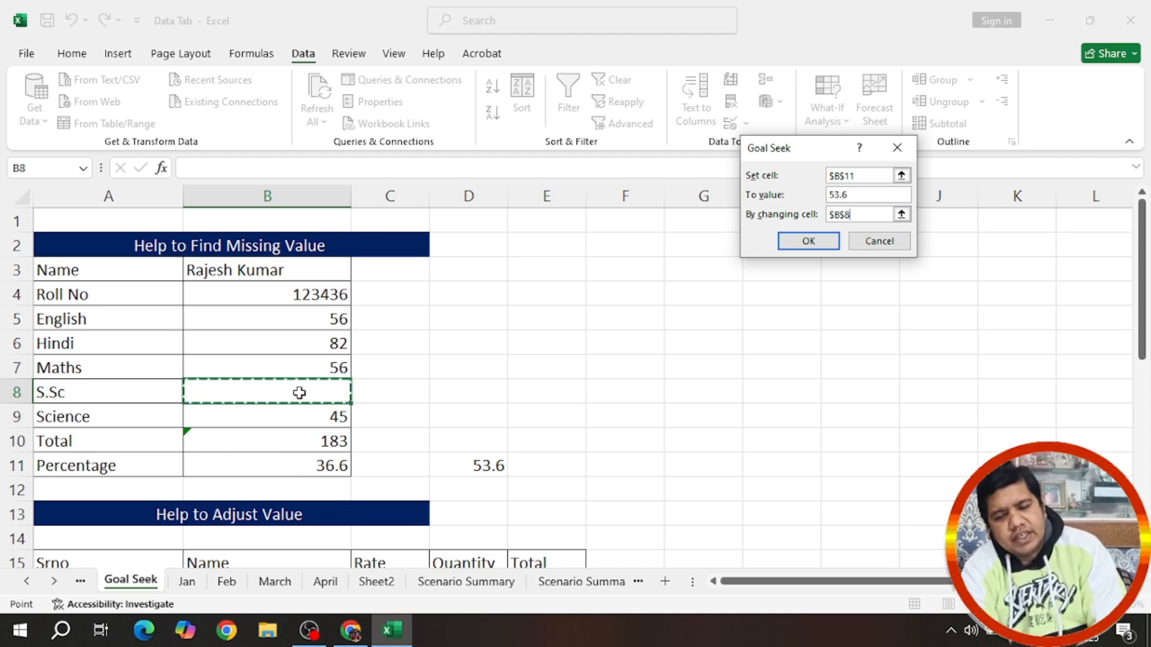
{"action": "left_click", "coordinate": [809, 242]}
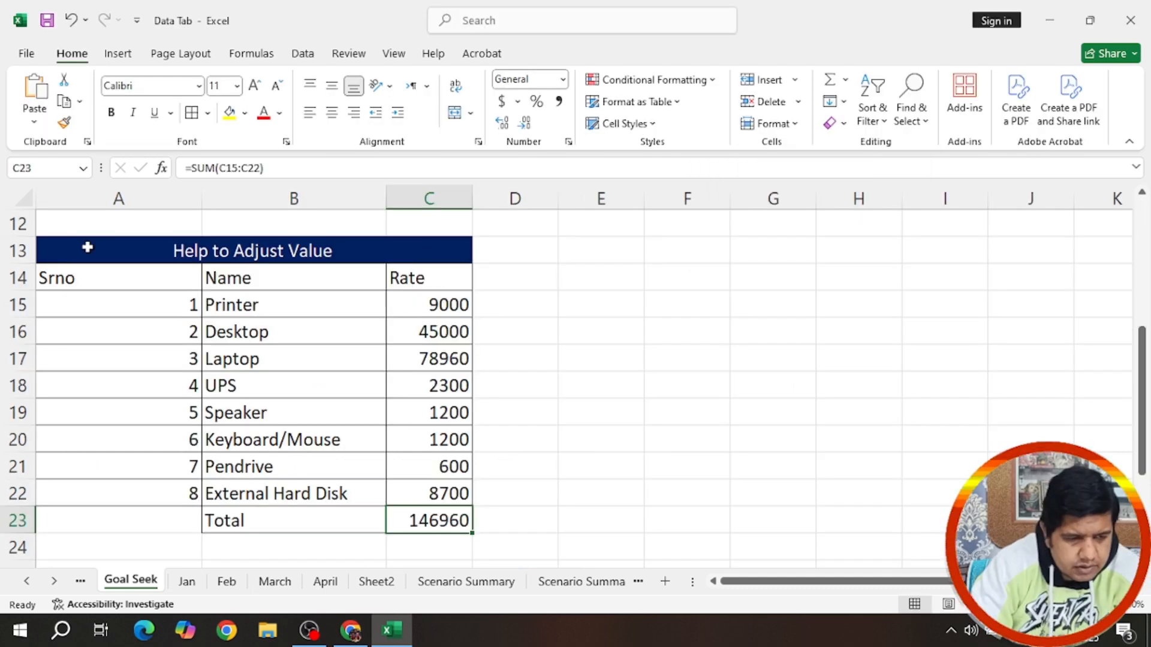
Step: In the Help to Adjust Value table, use Goal Seek to bring total C23 to 145000 by changing the Laptop rate in C17, keeping the solution
{"action": "left_click_drag", "start_coordinate": [90, 246], "coordinate": [454, 526]}
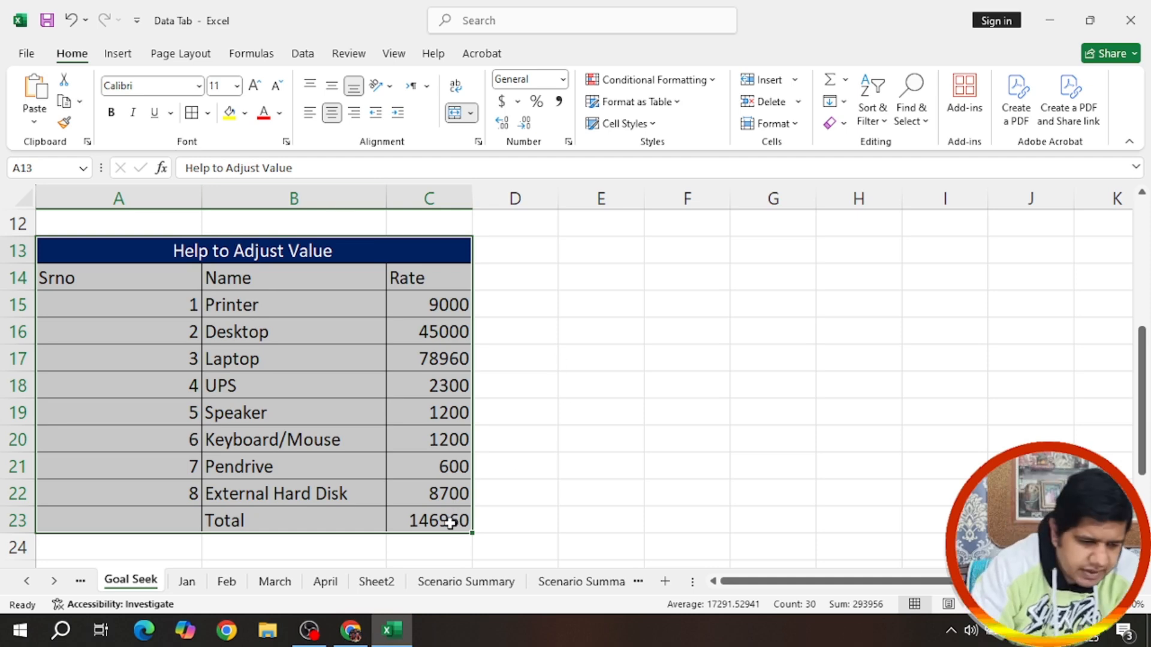
{"action": "left_click", "coordinate": [450, 522]}
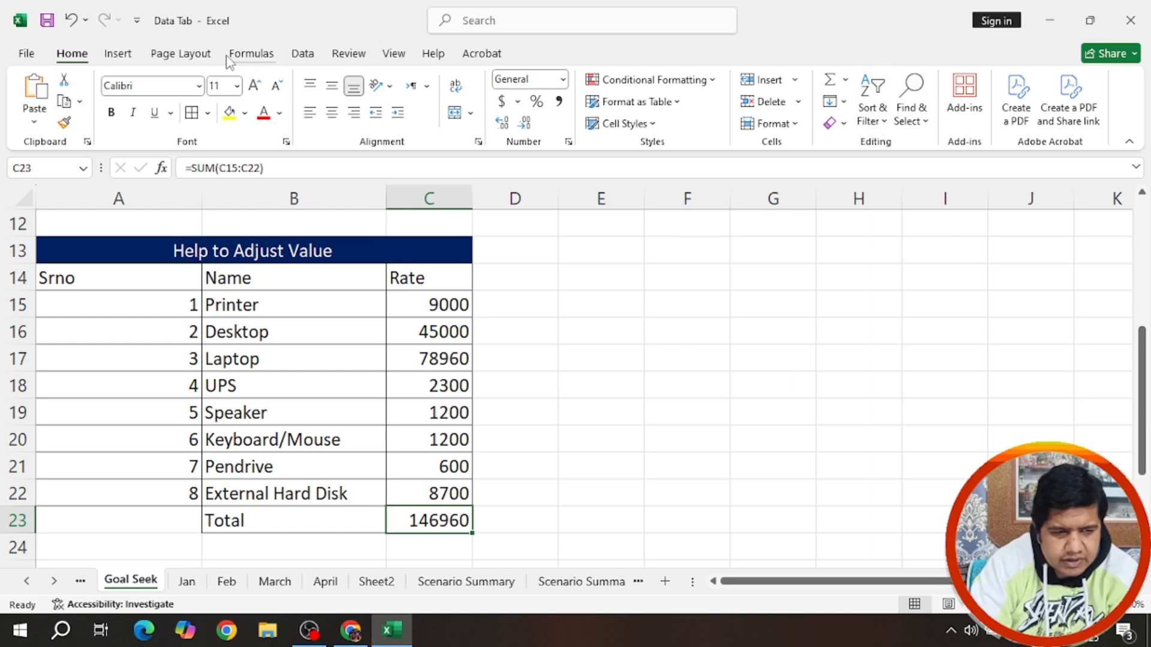
{"action": "left_click", "coordinate": [303, 54]}
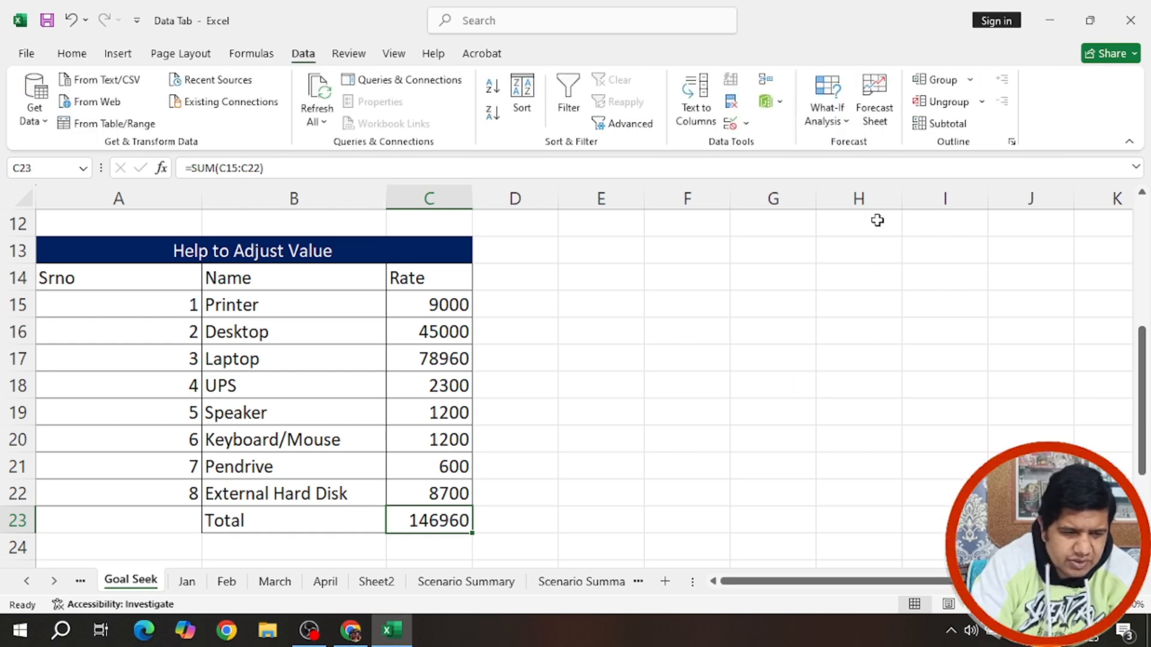
{"action": "left_click", "coordinate": [841, 127]}
{"action": "left_click", "coordinate": [849, 170]}
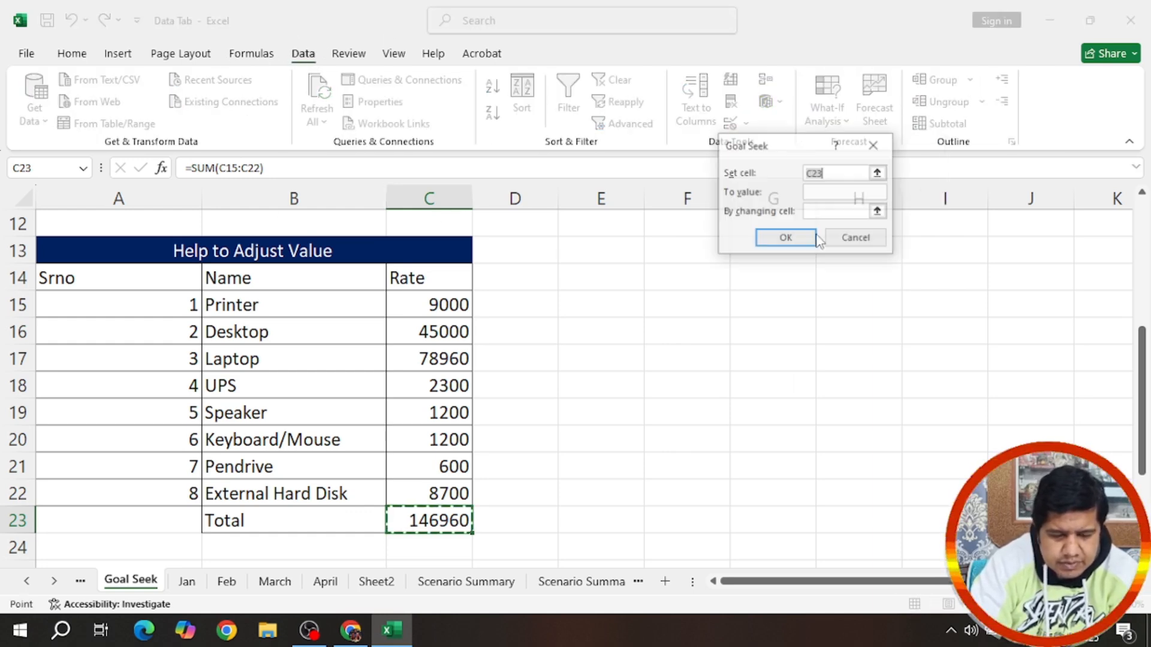
{"action": "left_click", "coordinate": [821, 191]}
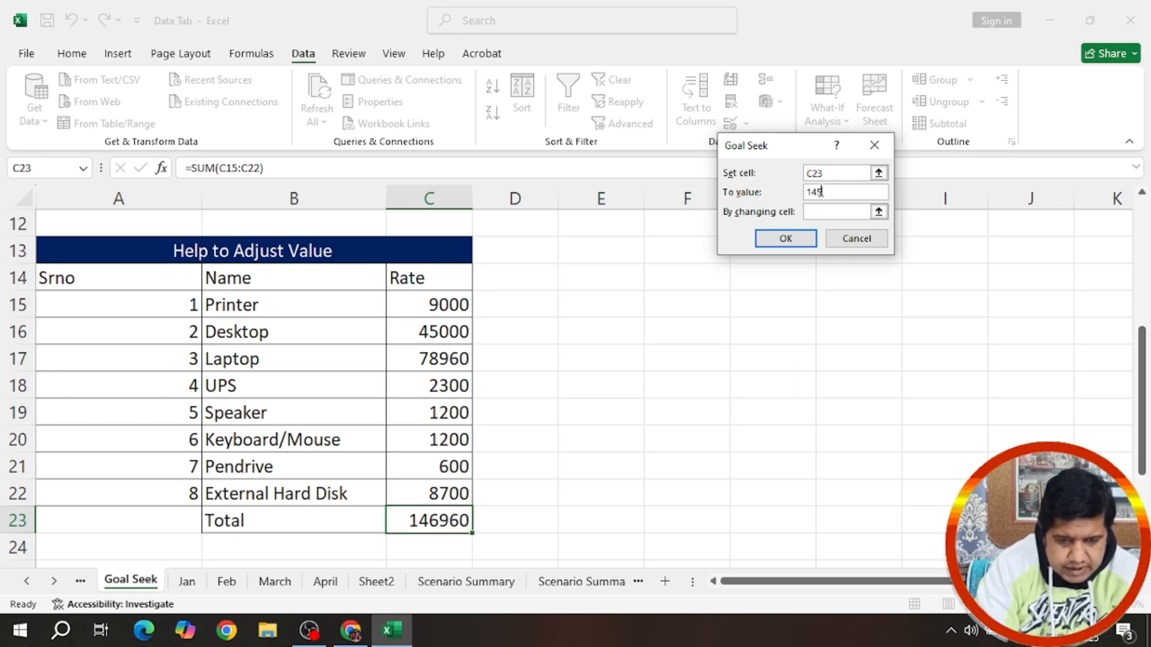
{"action": "left_click", "coordinate": [829, 213]}
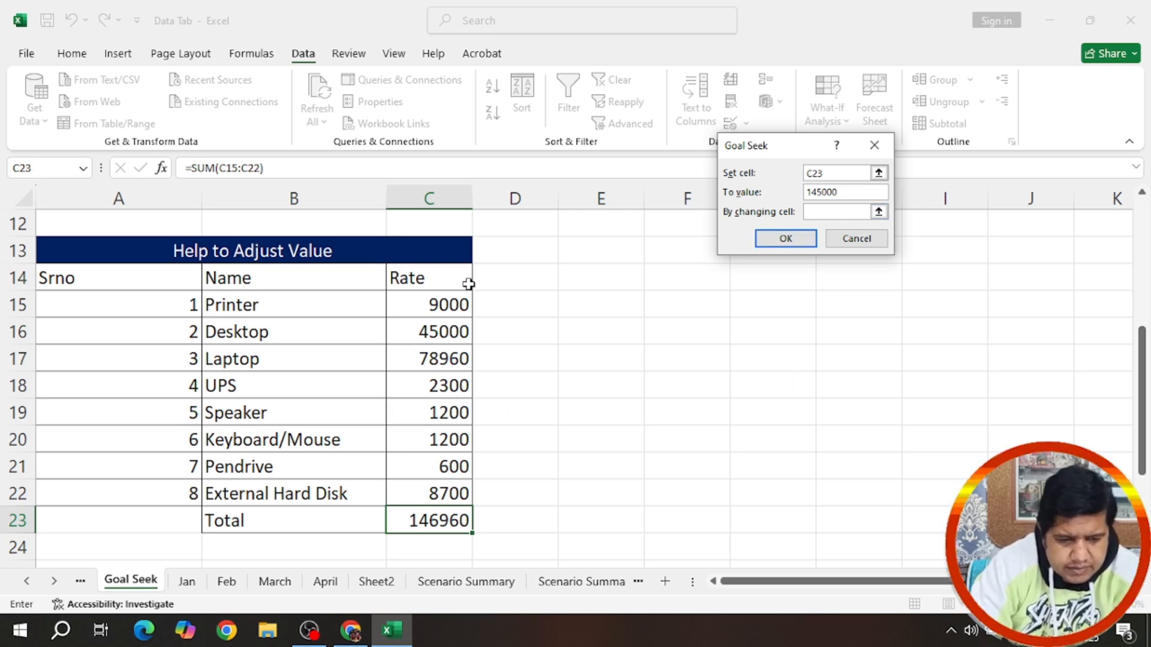
{"action": "left_click", "coordinate": [451, 361]}
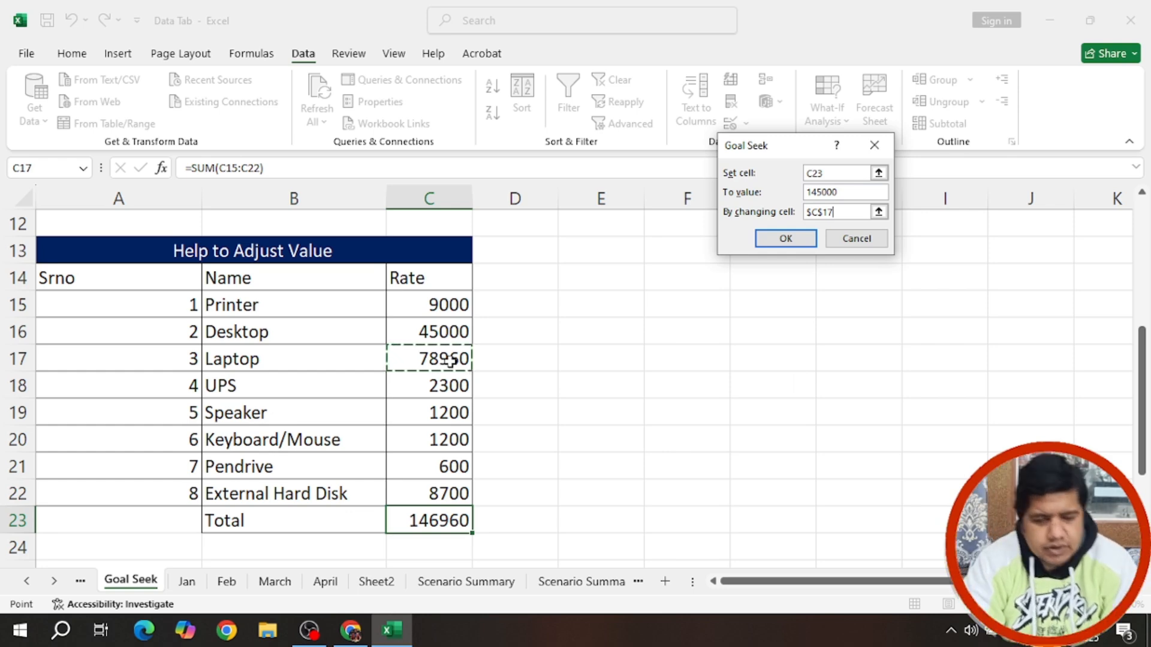
{"action": "left_click", "coordinate": [784, 238]}
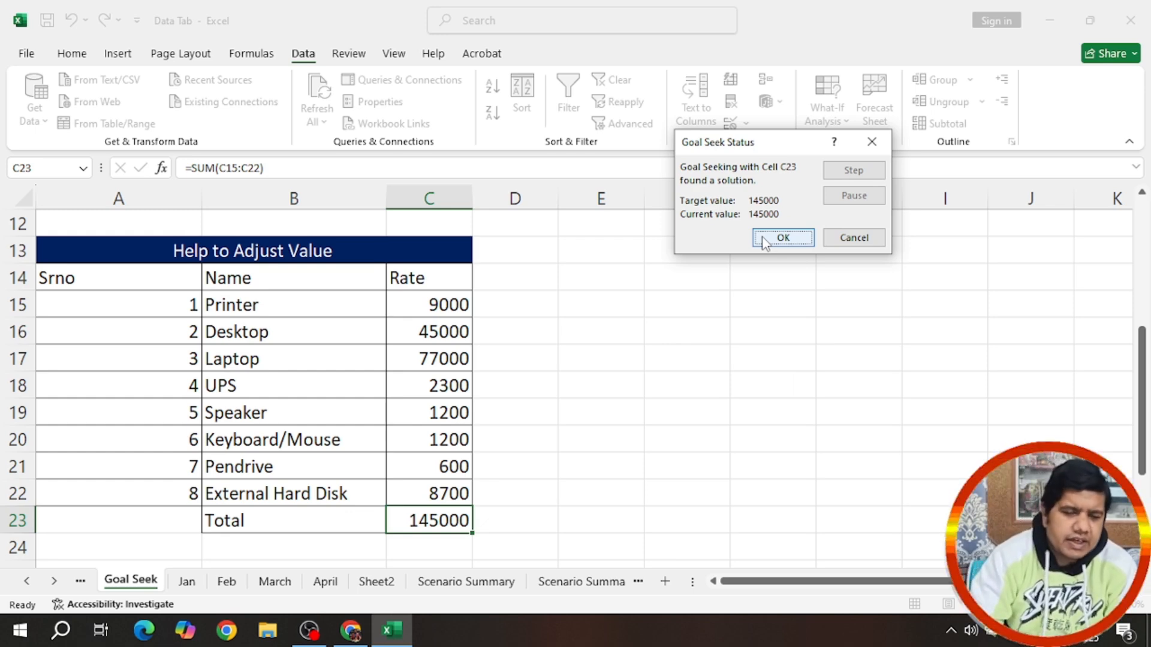
{"action": "left_click", "coordinate": [780, 236]}
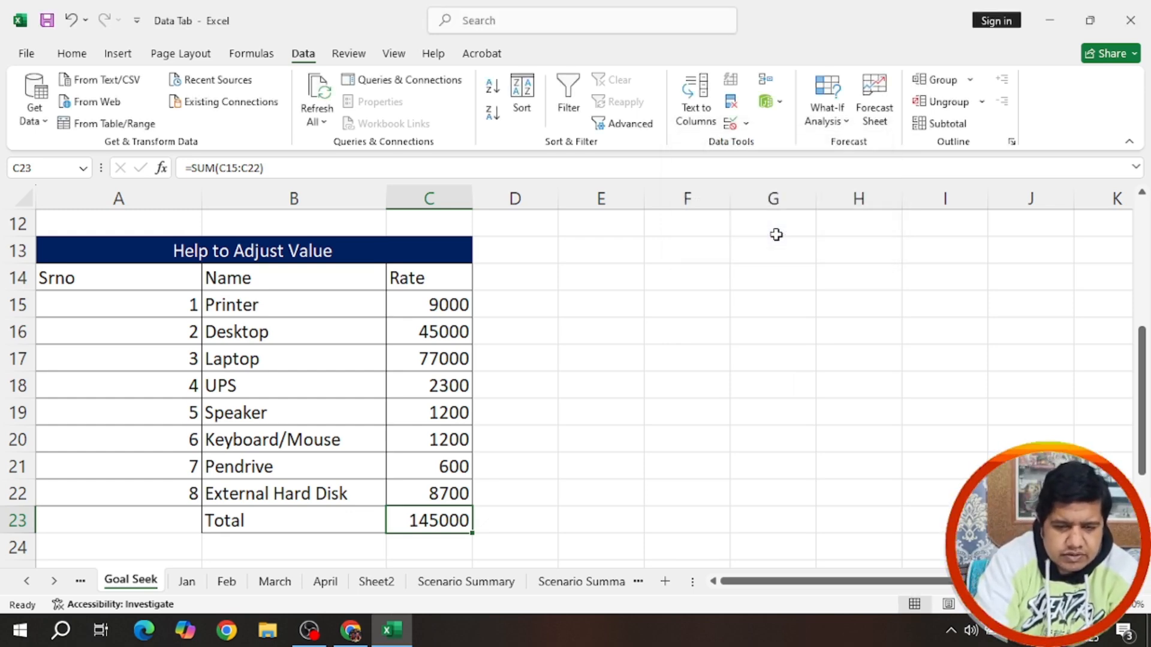
Step: Examine the Help to Set Target table, checking the Target Funds formula against the Months and Per month Savings cells
{"action": "scroll", "coordinate": [540, 291], "scroll_direction": "down", "scroll_amount": 4}
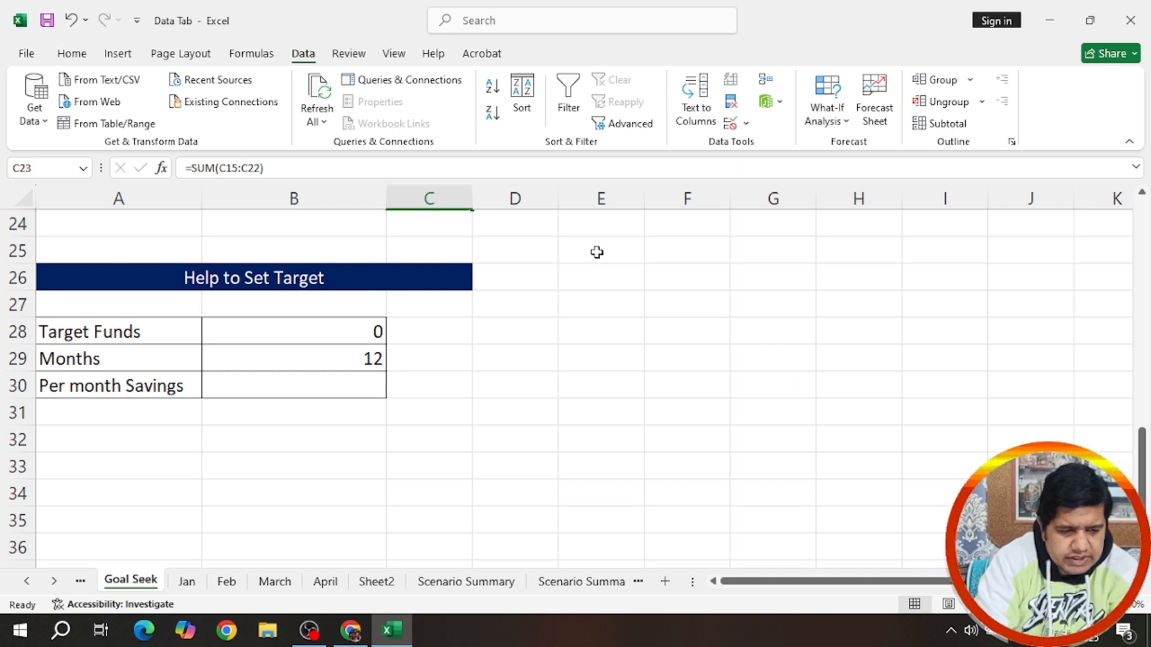
{"action": "left_click", "coordinate": [273, 355]}
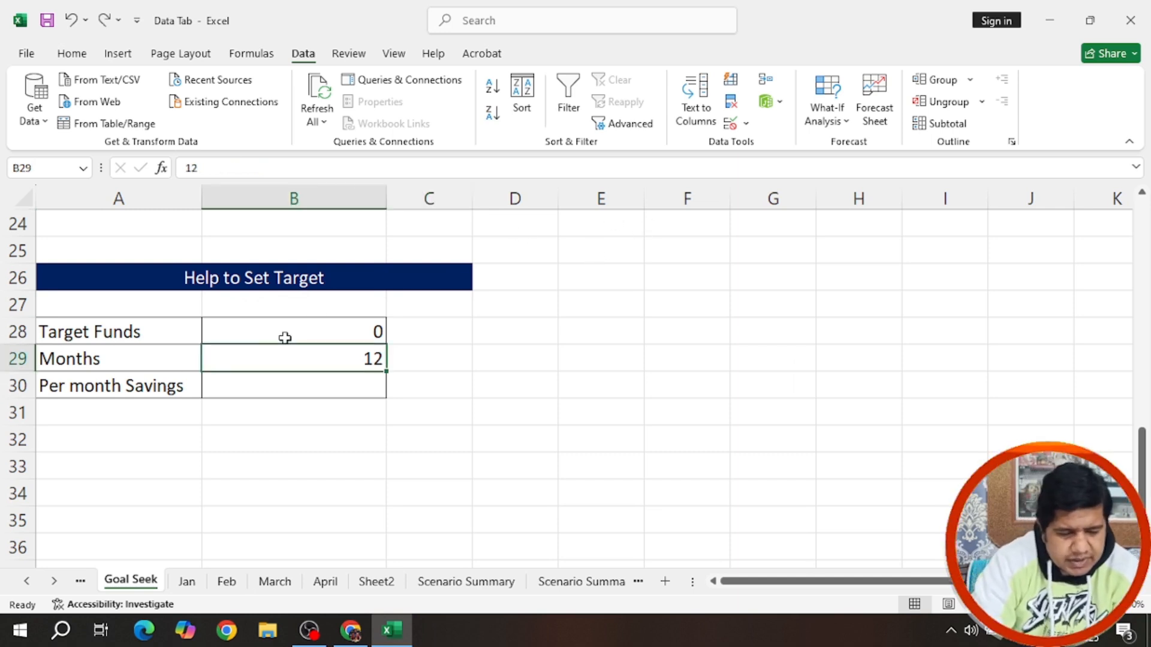
{"action": "left_click", "coordinate": [277, 335]}
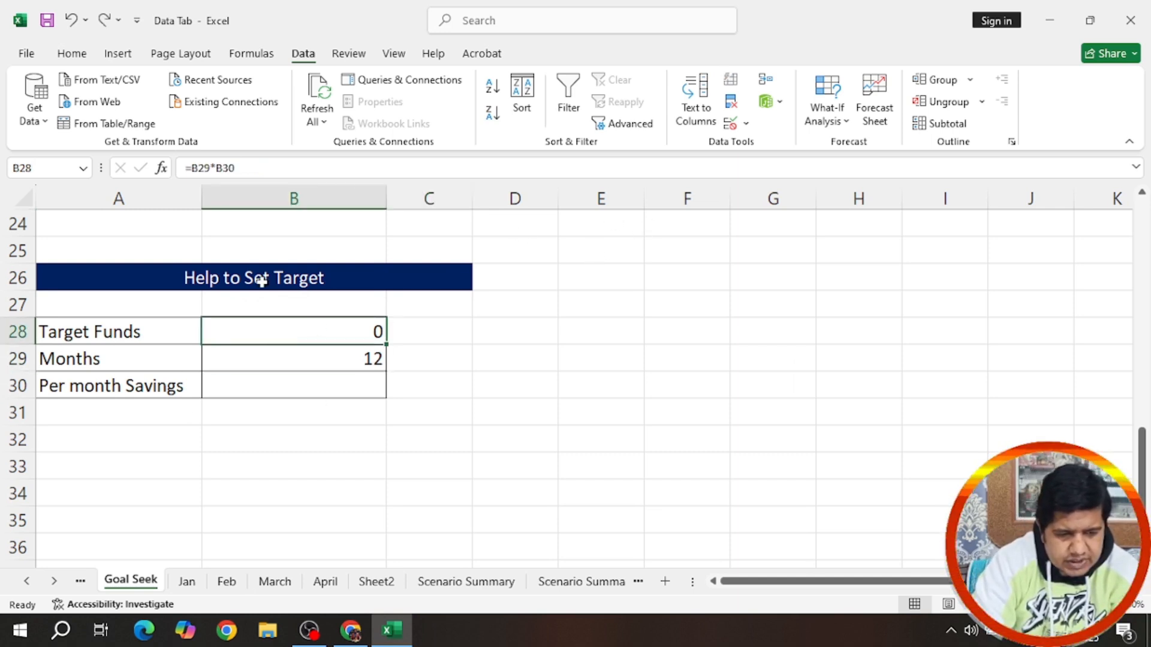
{"action": "left_click", "coordinate": [260, 387]}
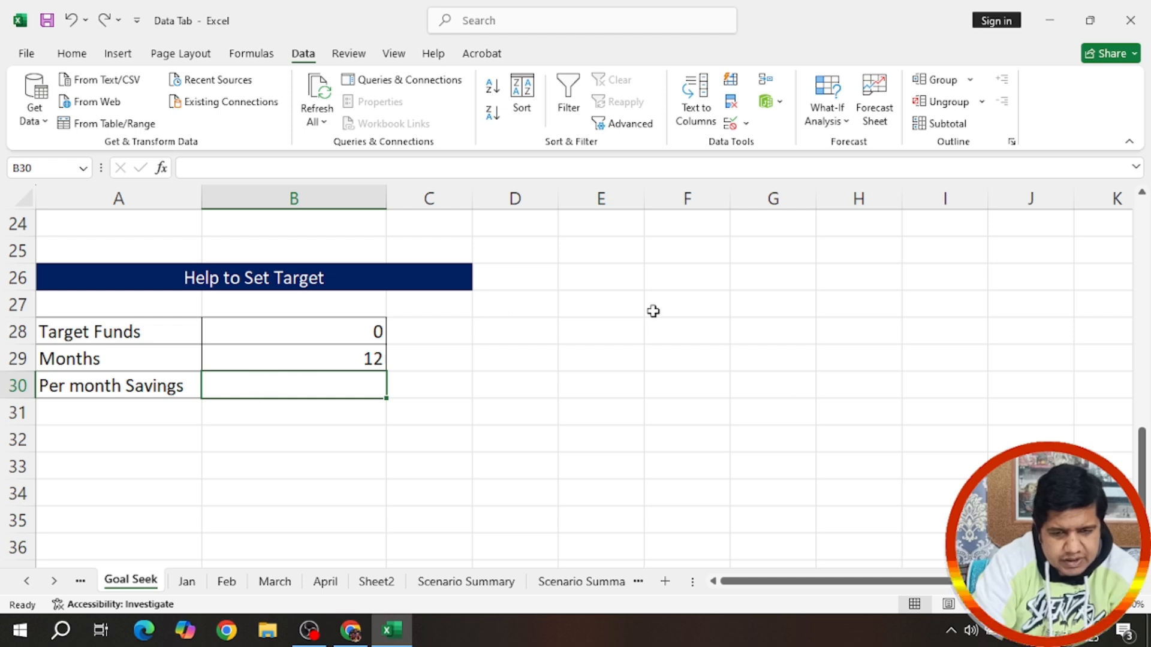
{"action": "left_click", "coordinate": [248, 358]}
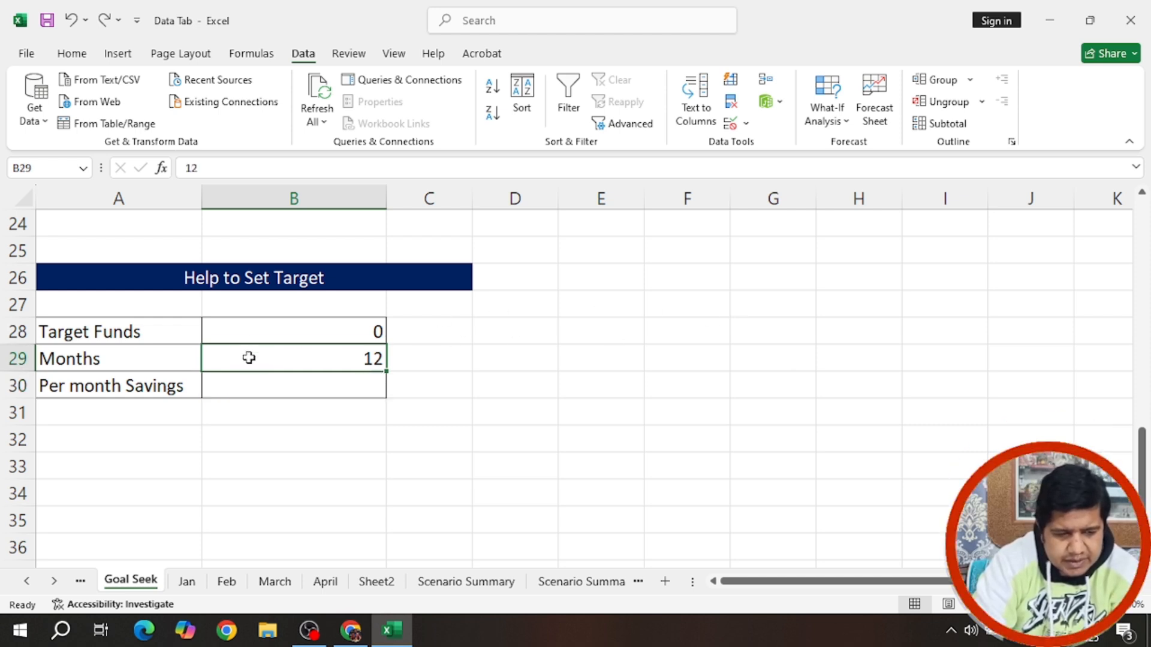
{"action": "left_click", "coordinate": [279, 332]}
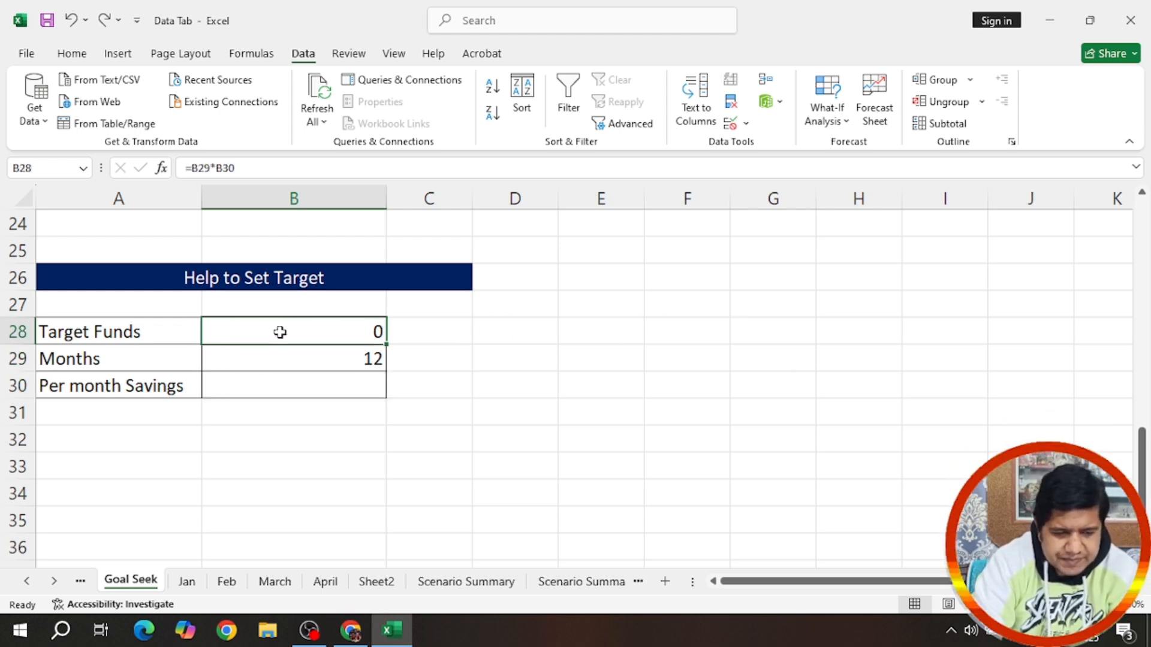
{"action": "left_click", "coordinate": [290, 385]}
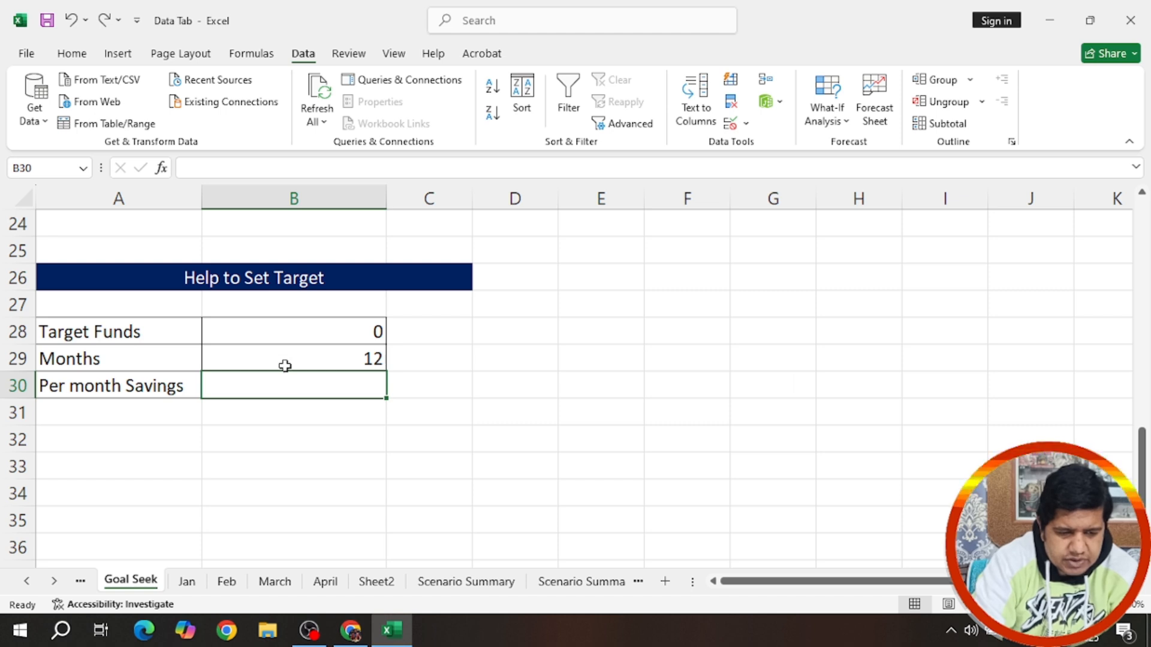
Step: Run Goal Seek to bring Target Funds in B28 to 100000 by changing Per month Savings in B30, and keep the solution
{"action": "left_click", "coordinate": [301, 336]}
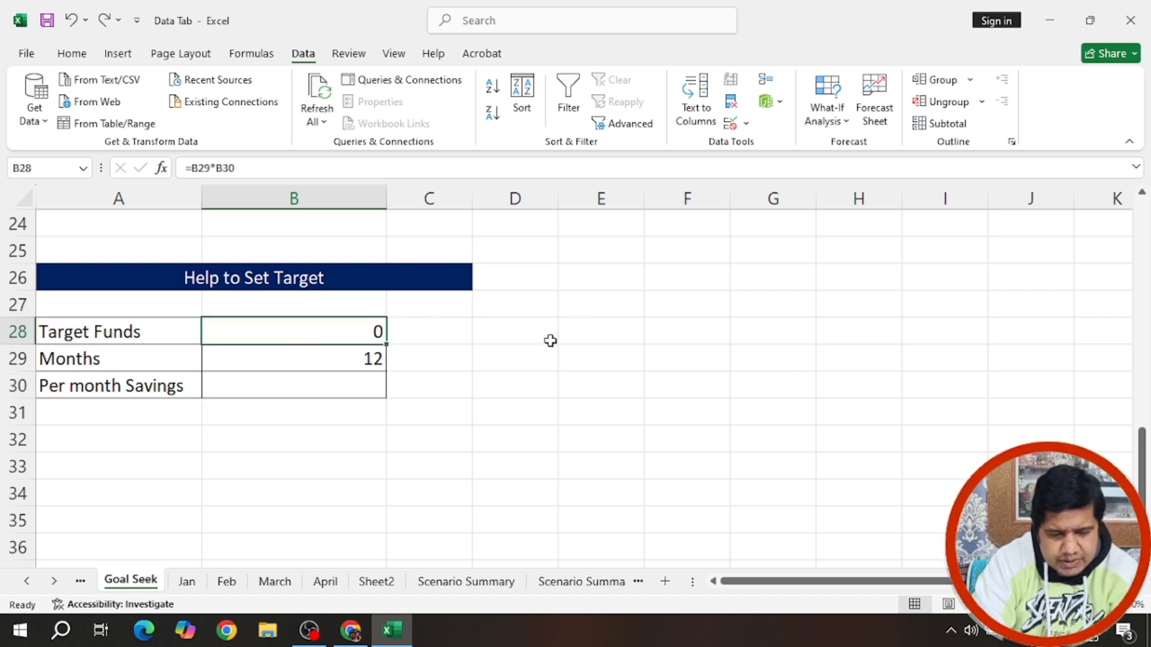
{"action": "left_click", "coordinate": [825, 123]}
{"action": "left_click", "coordinate": [842, 170]}
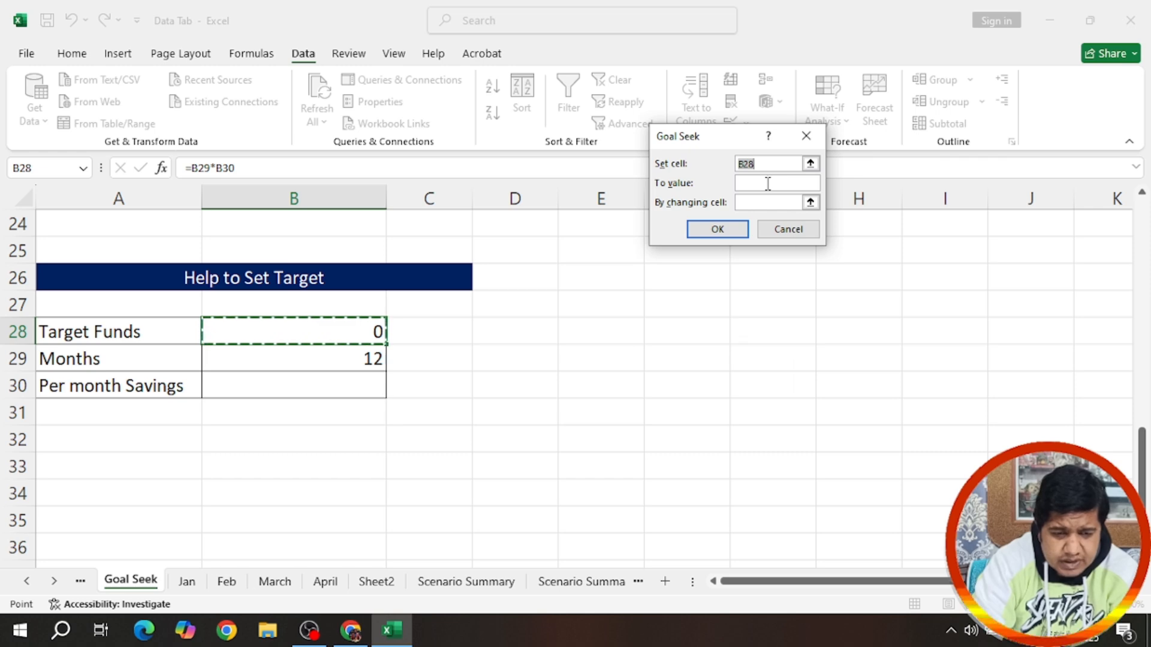
{"action": "left_click", "coordinate": [768, 183]}
{"action": "type", "text": "1000"}
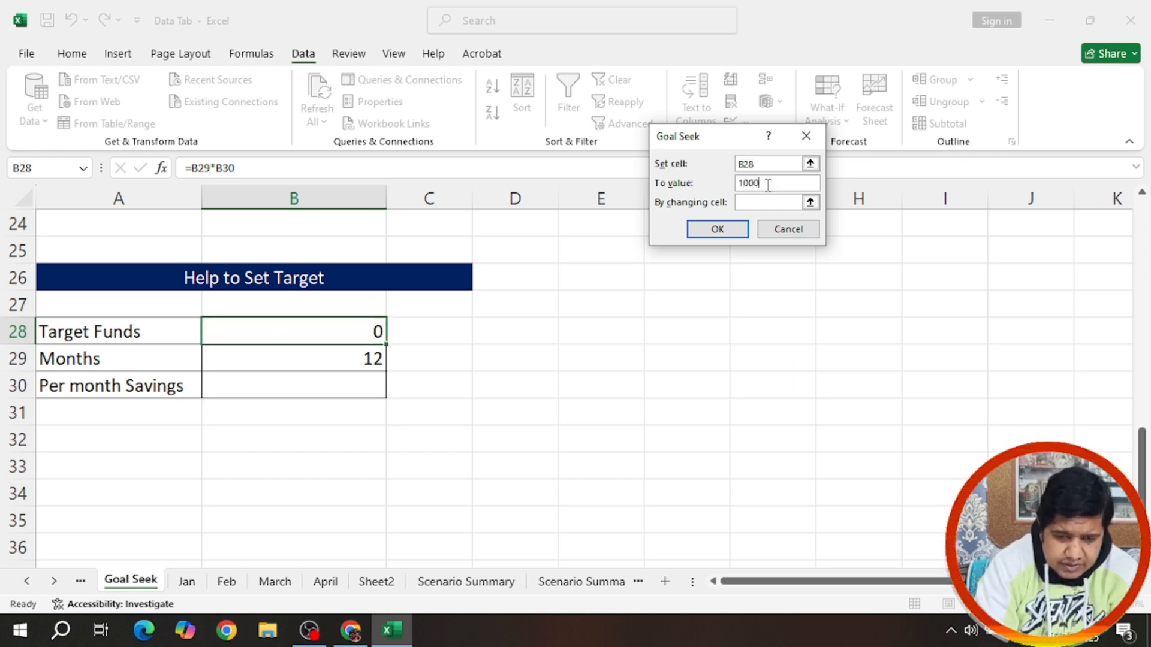
{"action": "type", "text": "00"}
{"action": "left_click", "coordinate": [779, 203]}
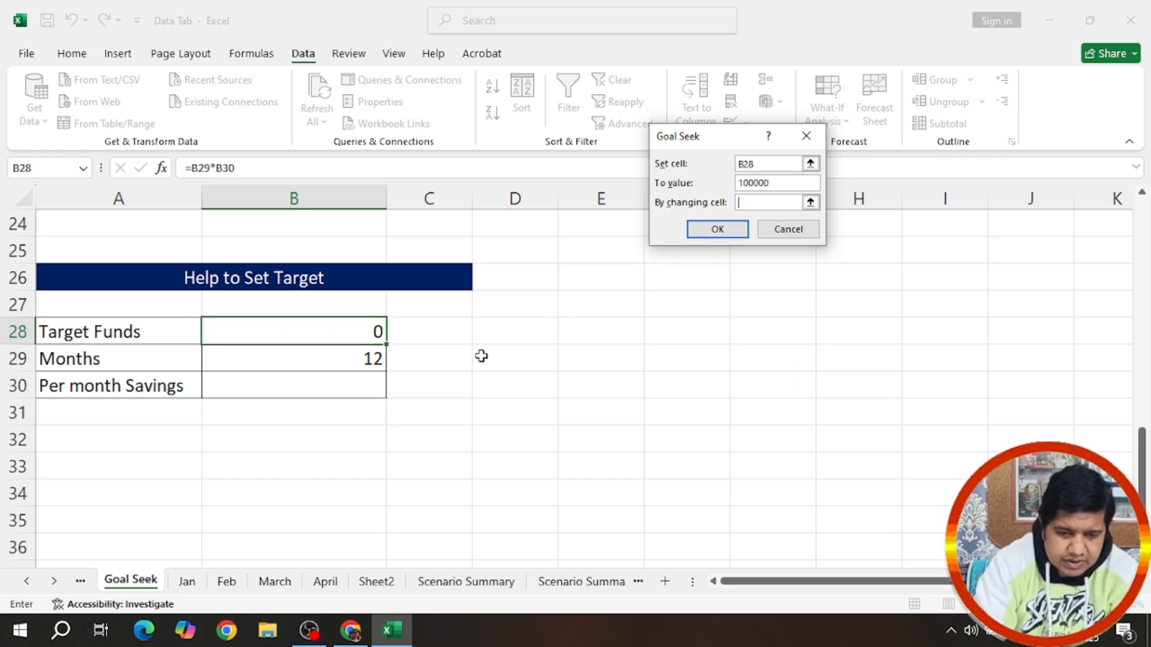
{"action": "left_click", "coordinate": [361, 388]}
{"action": "left_click", "coordinate": [731, 231]}
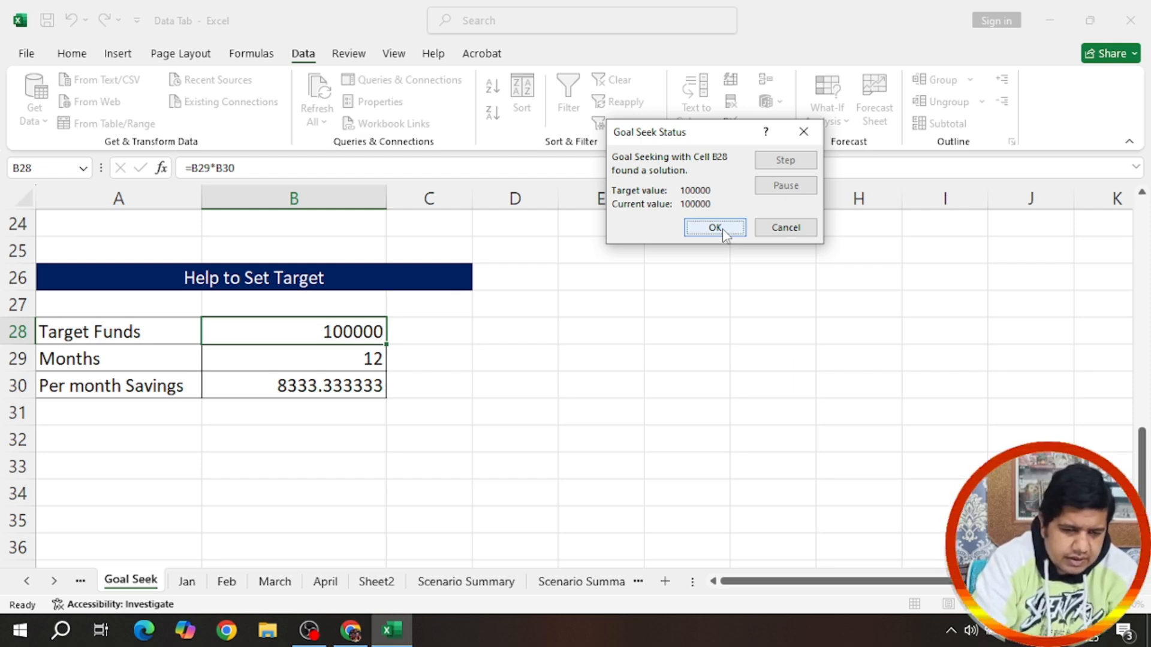
{"action": "left_click", "coordinate": [722, 228]}
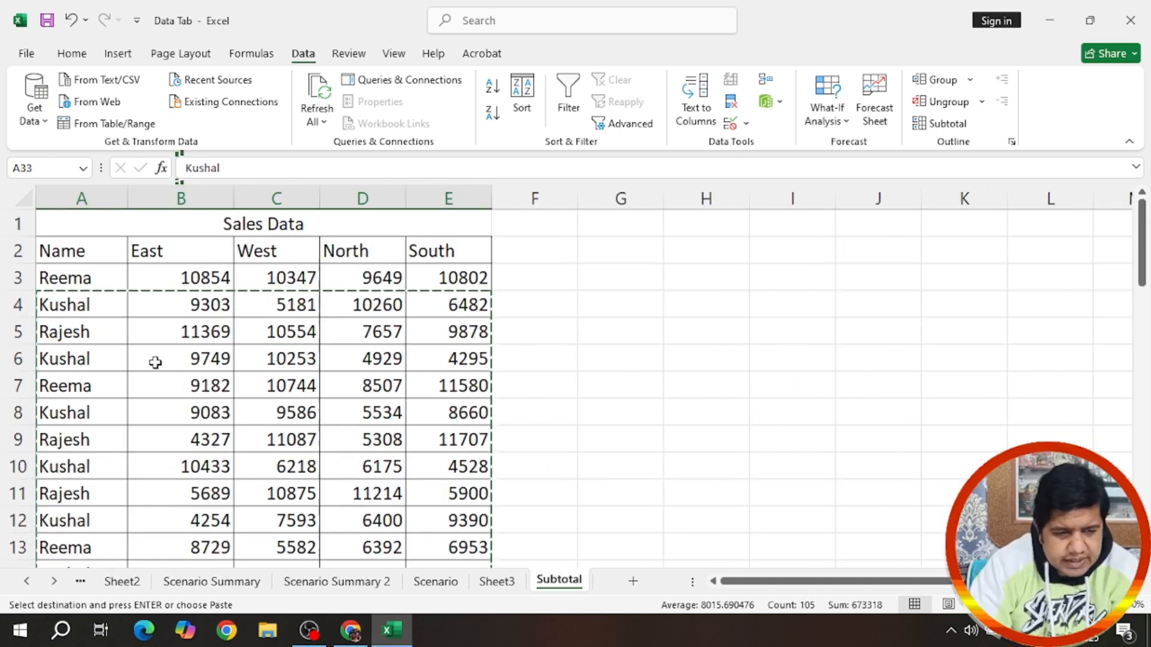
Step: Select the Sales Data table from its header row through row 53 (A2:E53) and sort it by Name from A to Z
{"action": "left_click_drag", "start_coordinate": [56, 251], "coordinate": [467, 535]}
{"action": "scroll", "coordinate": [491, 415], "scroll_direction": "up", "scroll_amount": 8}
{"action": "scroll", "coordinate": [491, 415], "scroll_direction": "up", "scroll_amount": 6}
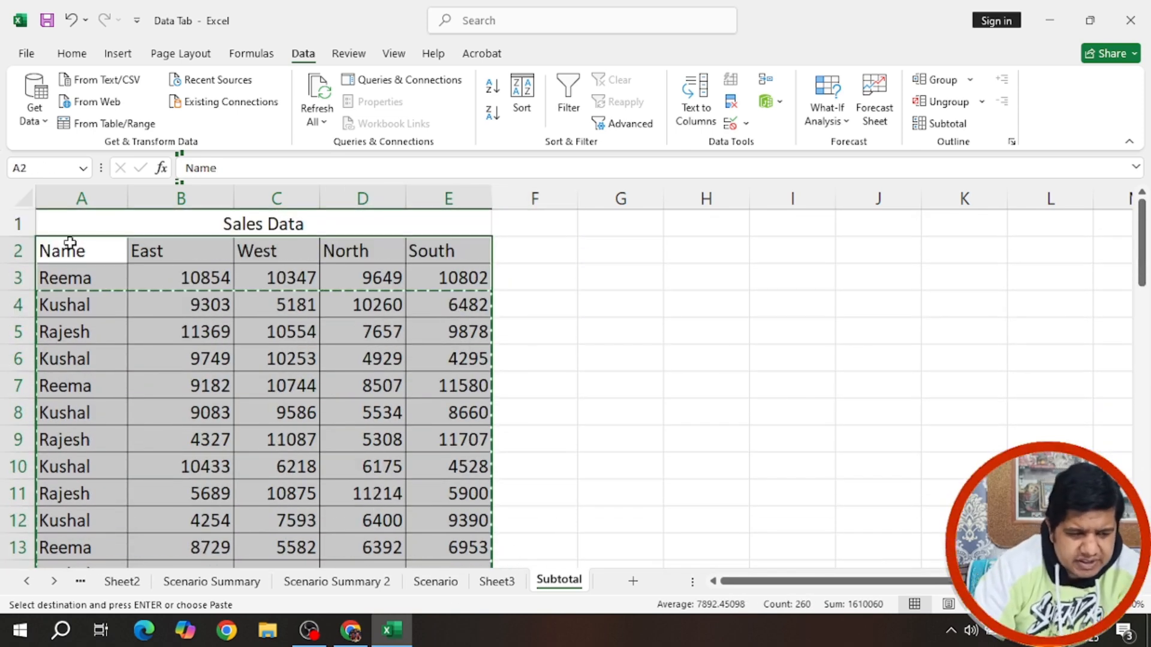
{"action": "left_click_drag", "start_coordinate": [70, 247], "coordinate": [452, 523]}
{"action": "scroll", "coordinate": [437, 432], "scroll_direction": "up", "scroll_amount": 14}
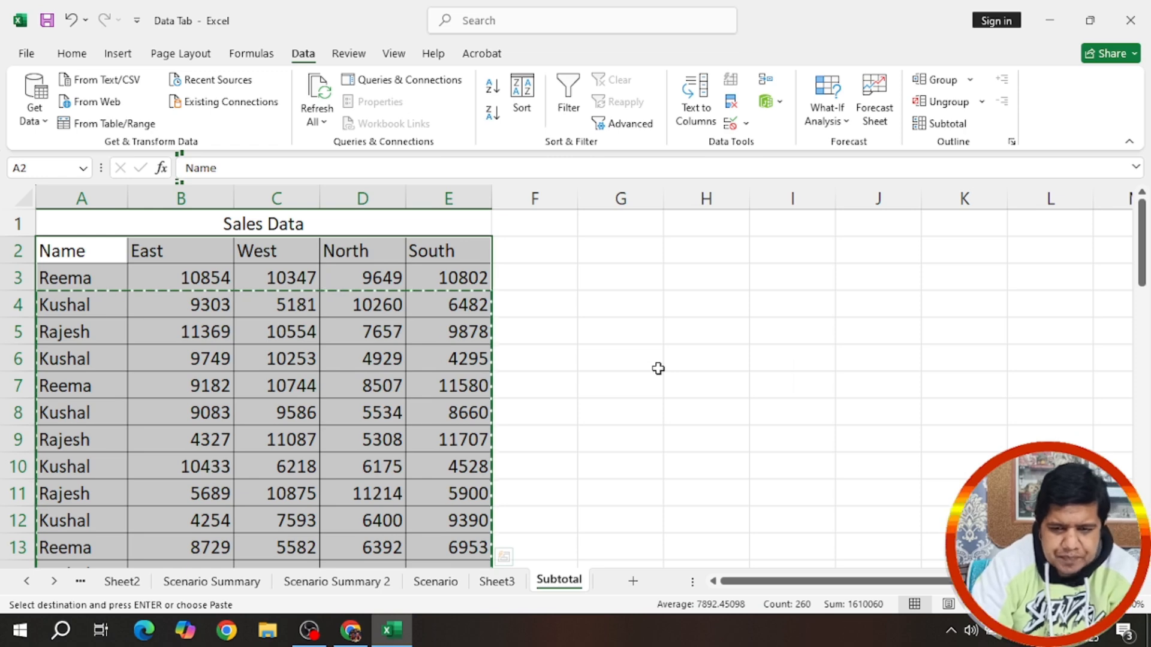
{"action": "left_click", "coordinate": [59, 252]}
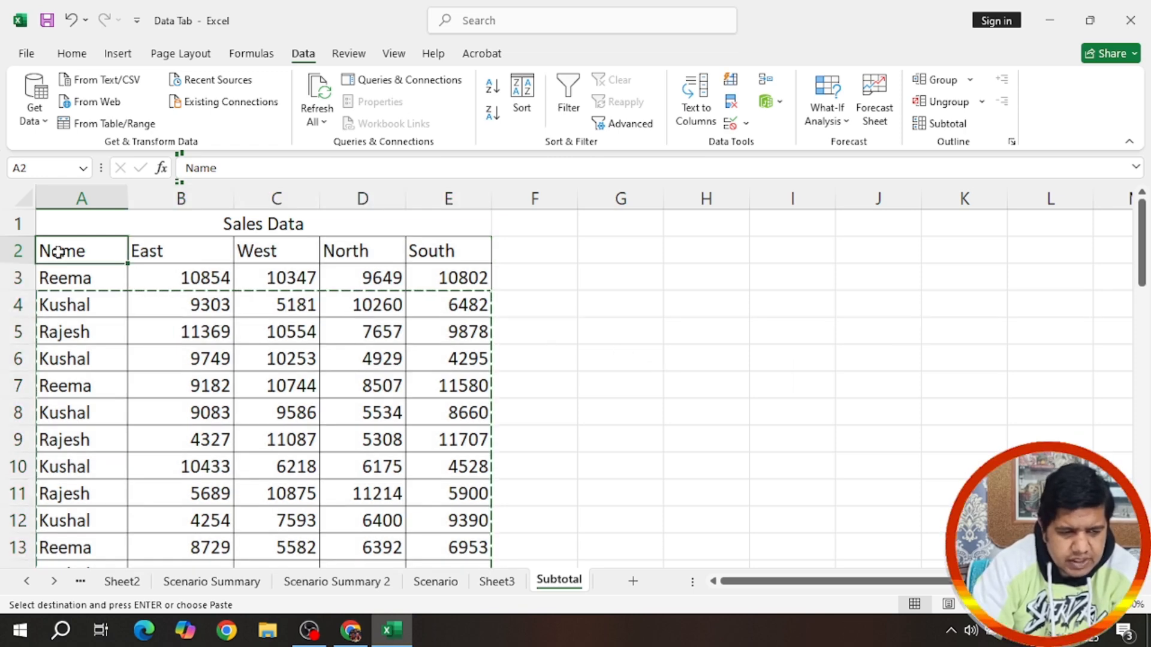
{"action": "left_click_drag", "start_coordinate": [58, 252], "coordinate": [450, 524]}
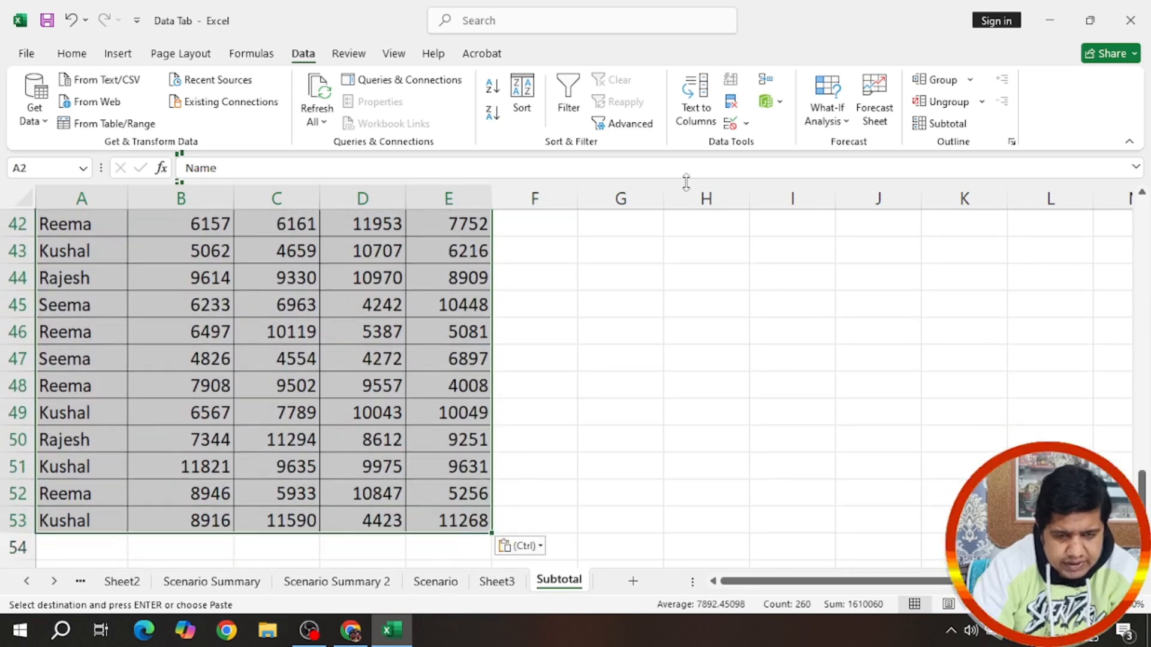
{"action": "left_click", "coordinate": [490, 90]}
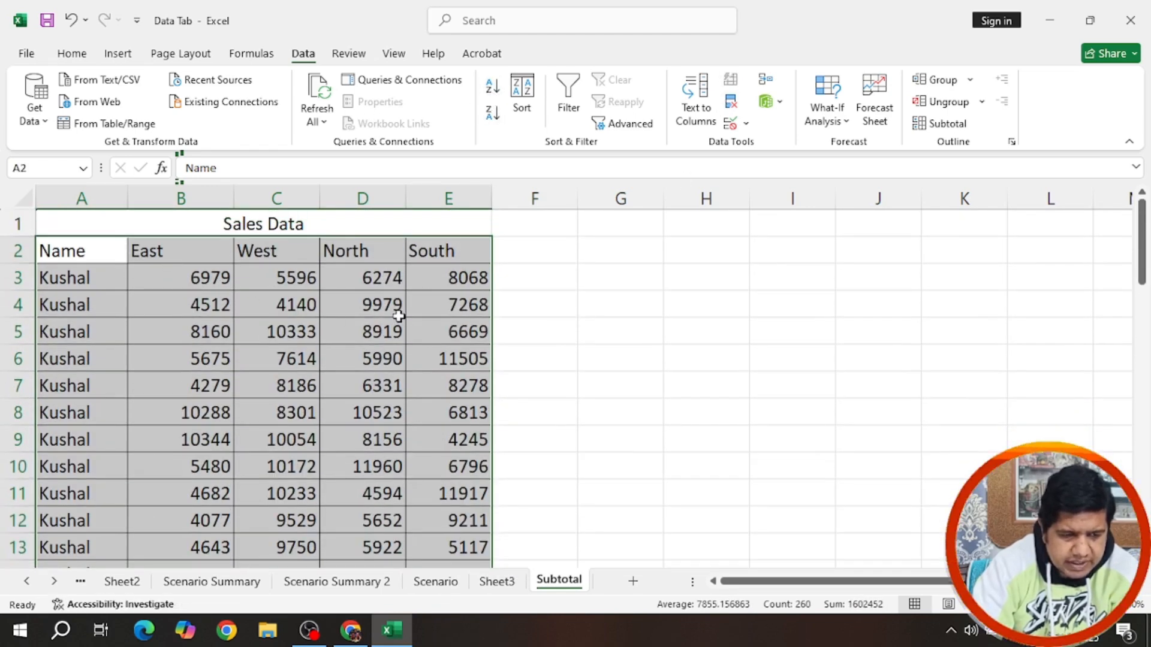
Step: Select the sorted Sales Data range A2:E53 and add Sum subtotals to East, West, North and South at each change in Name
{"action": "left_click", "coordinate": [399, 316]}
{"action": "scroll", "coordinate": [154, 306], "scroll_direction": "down", "scroll_amount": 2}
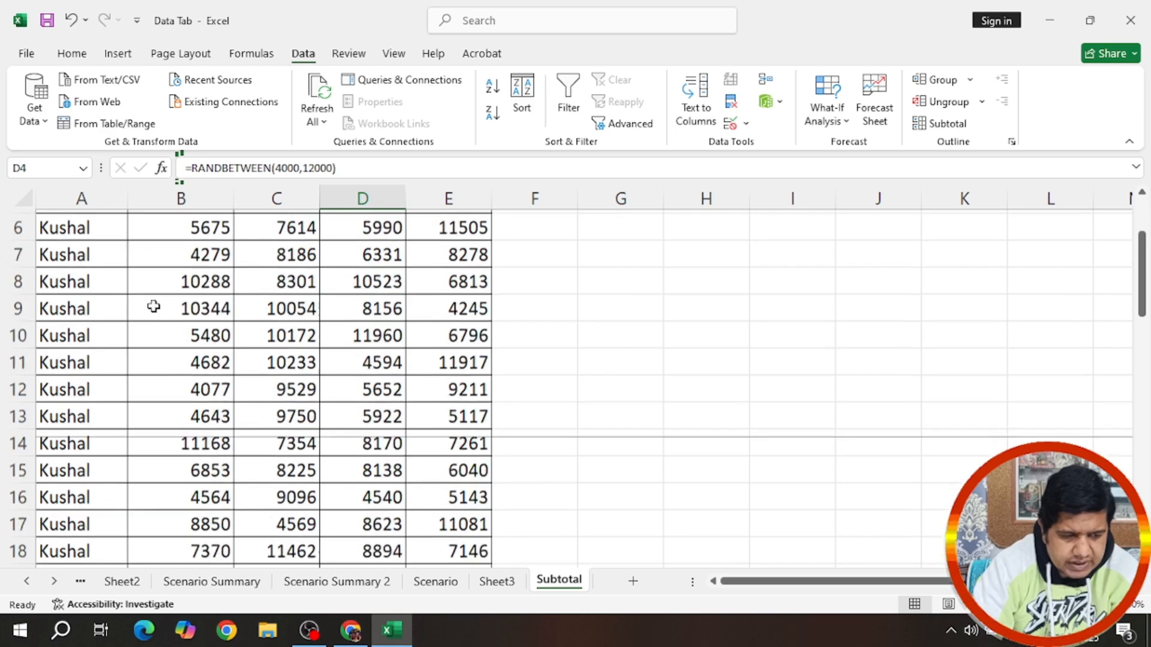
{"action": "scroll", "coordinate": [153, 306], "scroll_direction": "down", "scroll_amount": 13}
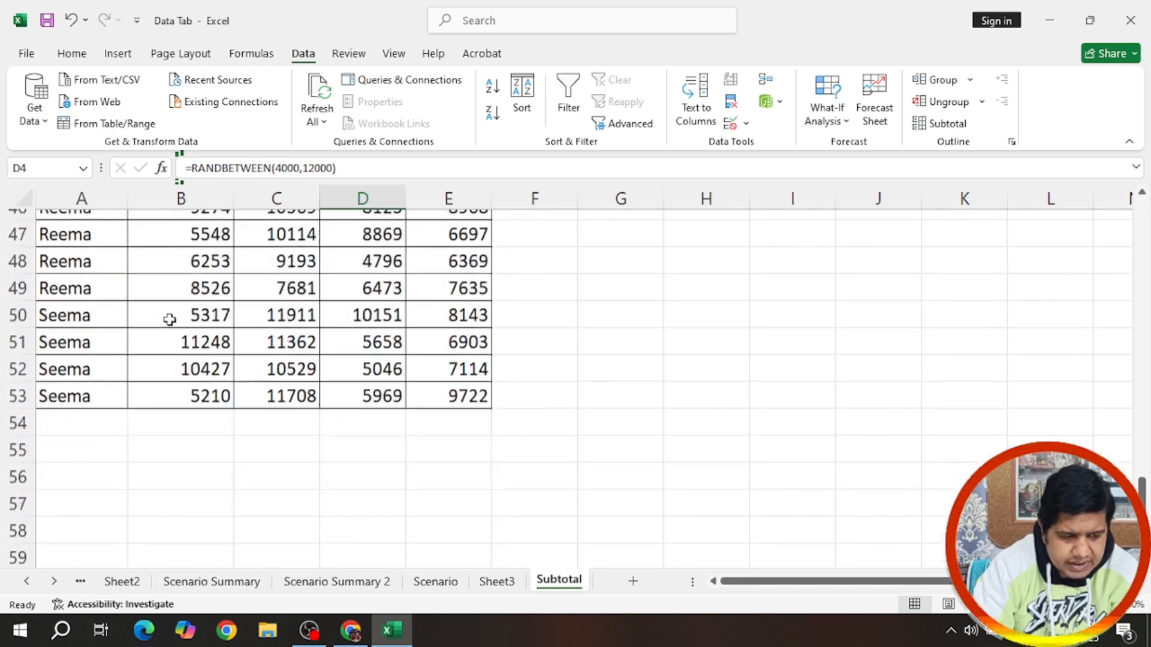
{"action": "scroll", "coordinate": [168, 320], "scroll_direction": "down", "scroll_amount": 5}
{"action": "scroll", "coordinate": [168, 321], "scroll_direction": "up", "scroll_amount": 20}
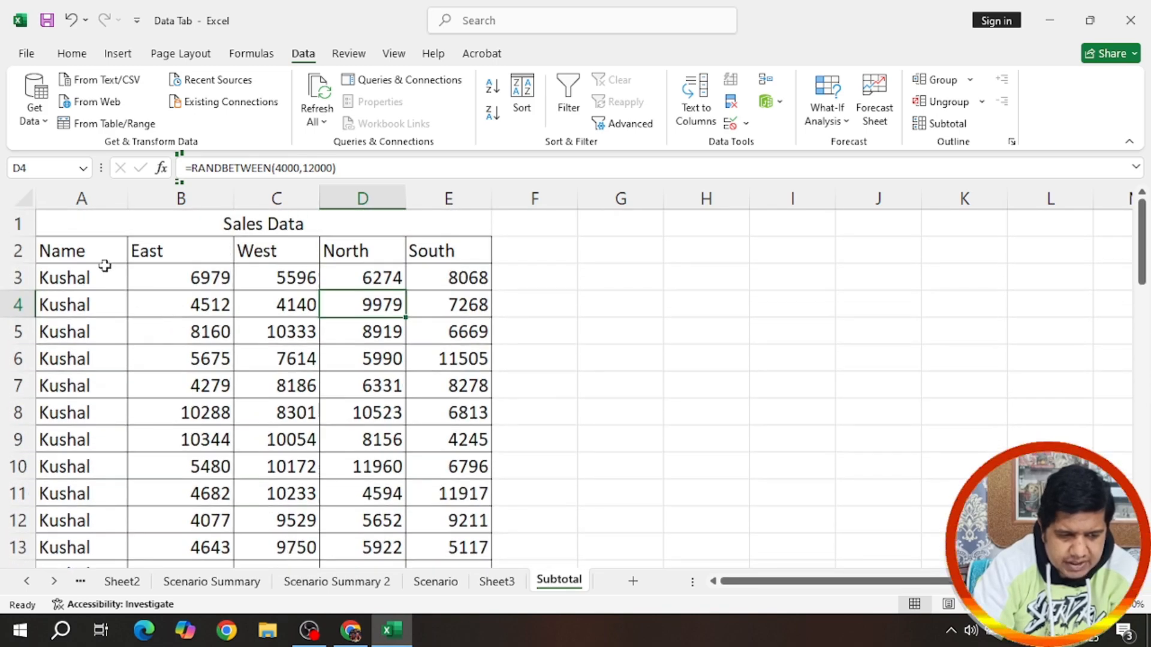
{"action": "left_click_drag", "start_coordinate": [90, 252], "coordinate": [440, 520]}
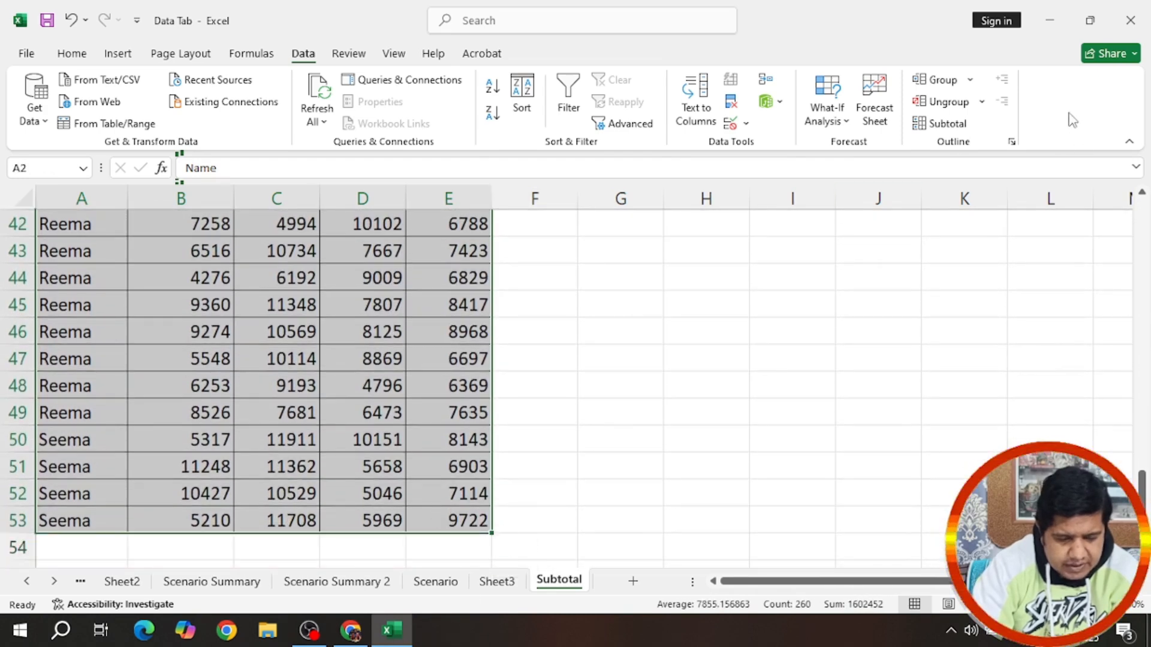
{"action": "left_click", "coordinate": [946, 125]}
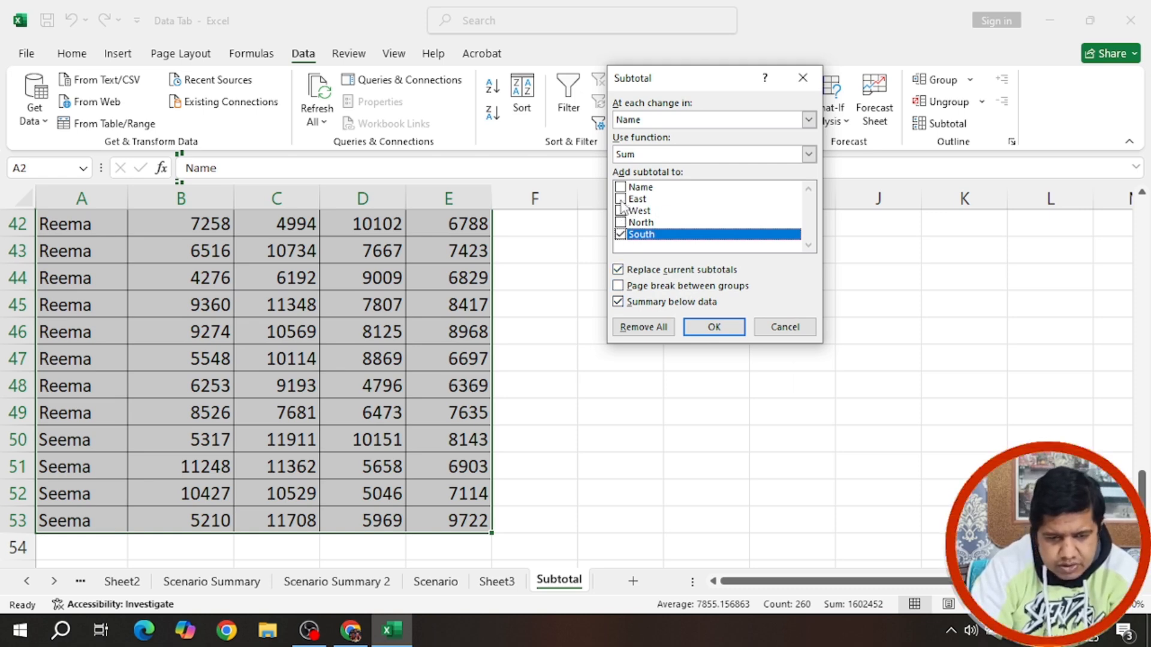
{"action": "left_click", "coordinate": [622, 199]}
{"action": "left_click", "coordinate": [622, 211]}
{"action": "left_click", "coordinate": [620, 223]}
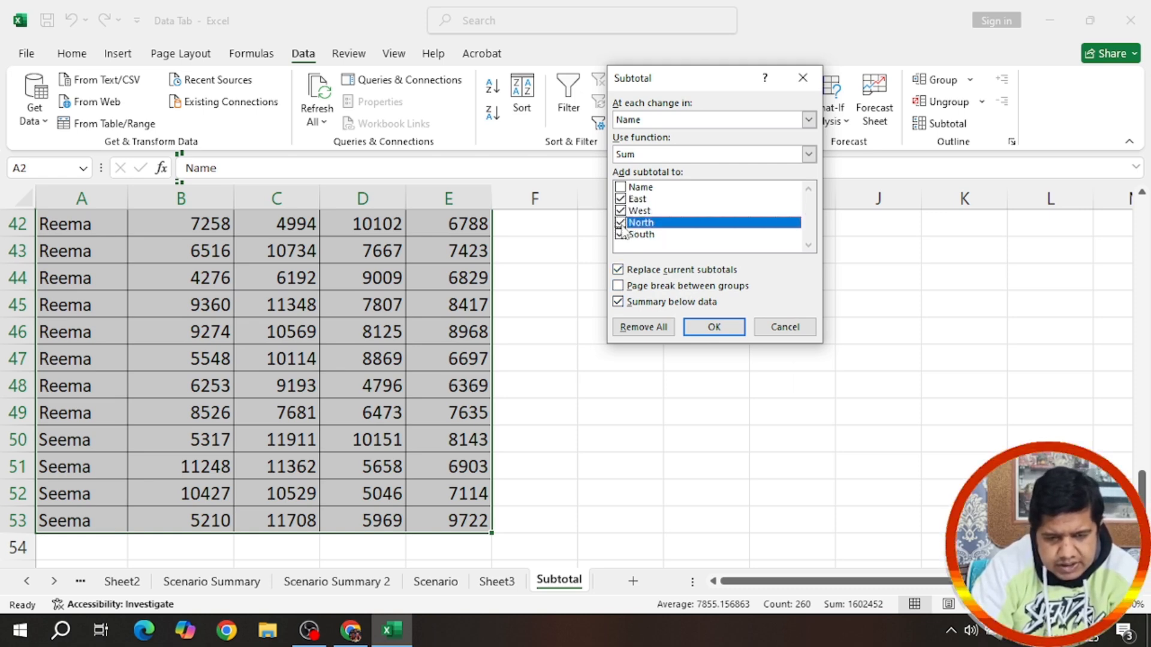
{"action": "left_click", "coordinate": [714, 327]}
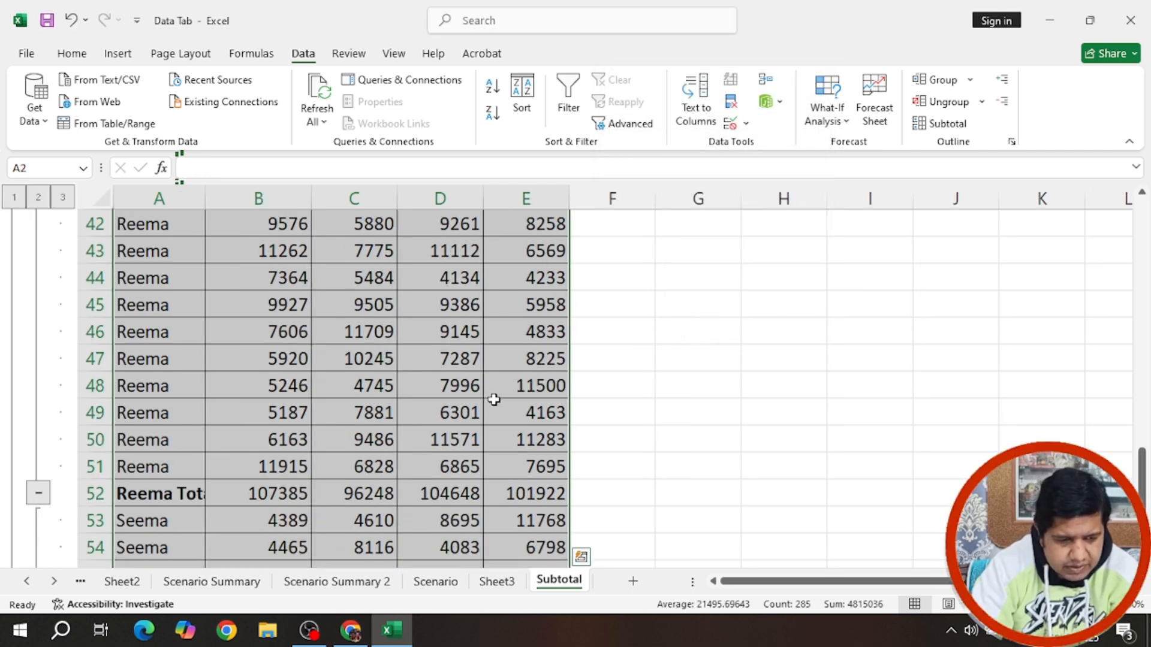
Step: Auto-fit the width of column A so the full subtotal labels fit
{"action": "scroll", "coordinate": [399, 384], "scroll_direction": "up", "scroll_amount": 14}
{"action": "scroll", "coordinate": [147, 219], "scroll_direction": "down", "scroll_amount": 2}
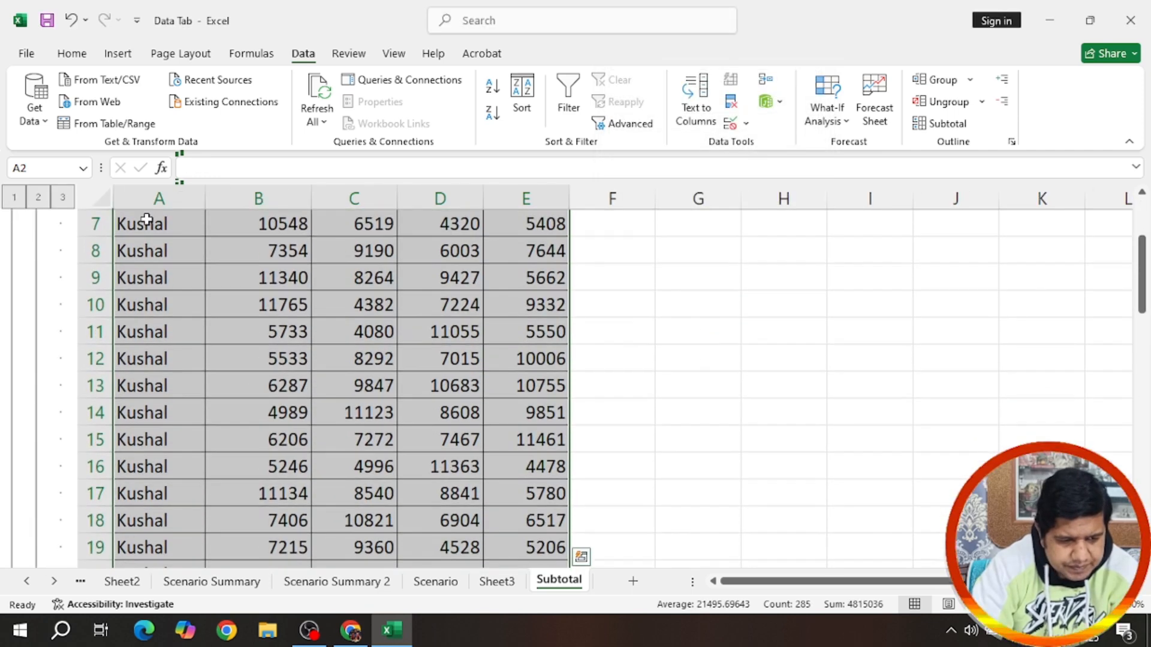
{"action": "double_click", "coordinate": [206, 198]}
{"action": "scroll", "coordinate": [457, 333], "scroll_direction": "up", "scroll_amount": 2}
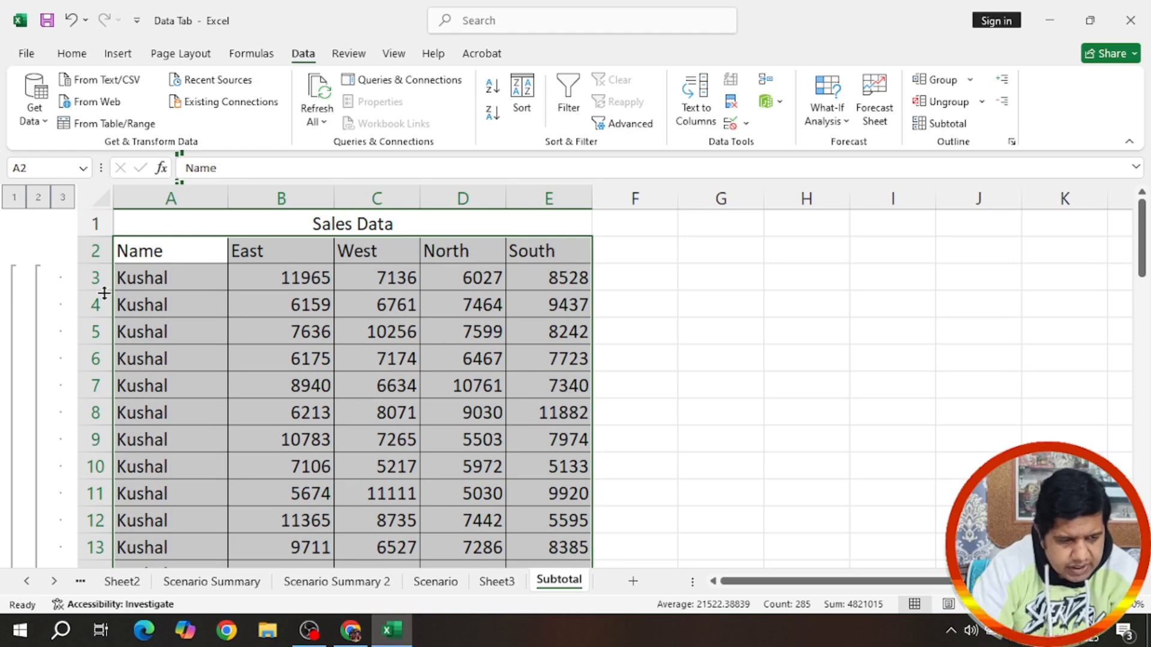
Step: Collapse the detail rows of each of the four name groups individually, leaving only the subtotal rows and Grand Total
{"action": "scroll", "coordinate": [117, 336], "scroll_direction": "down", "scroll_amount": 6}
{"action": "left_click", "coordinate": [37, 361]}
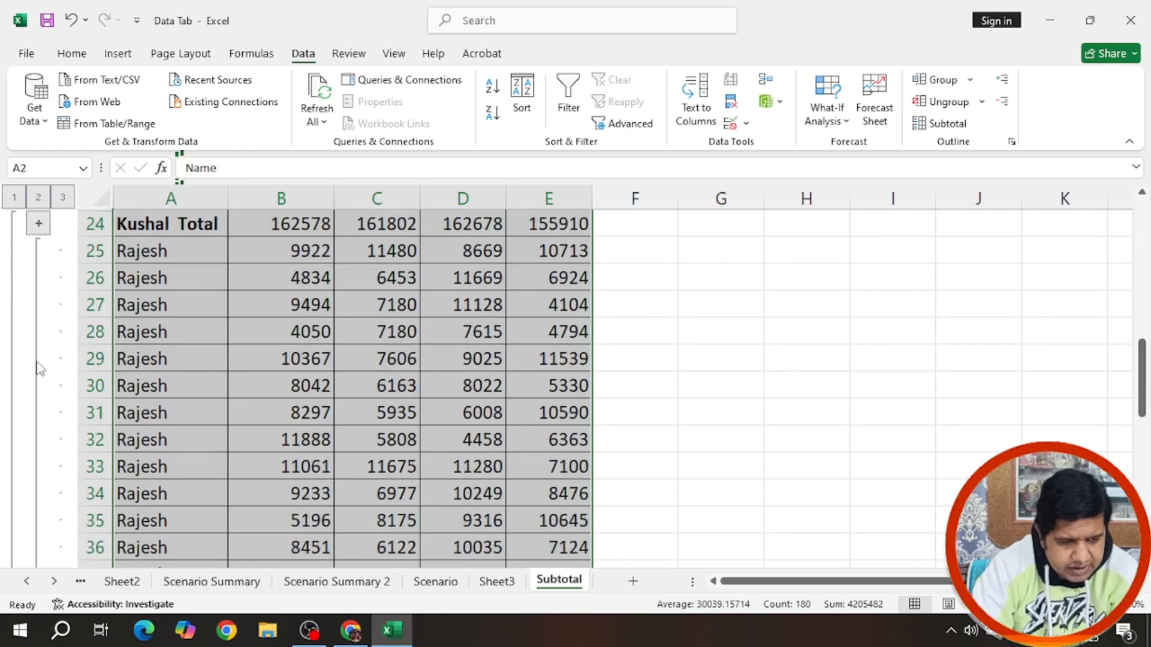
{"action": "scroll", "coordinate": [38, 366], "scroll_direction": "down", "scroll_amount": 4}
{"action": "left_click", "coordinate": [39, 276]}
{"action": "scroll", "coordinate": [42, 291], "scroll_direction": "down", "scroll_amount": 4}
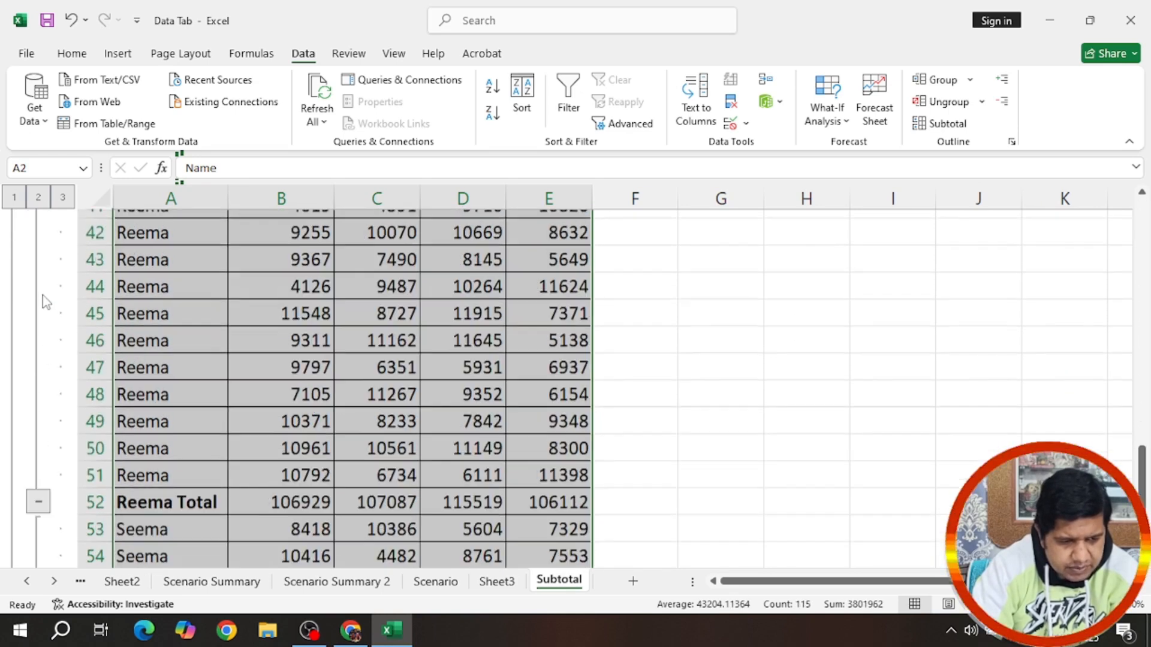
{"action": "left_click", "coordinate": [38, 277]}
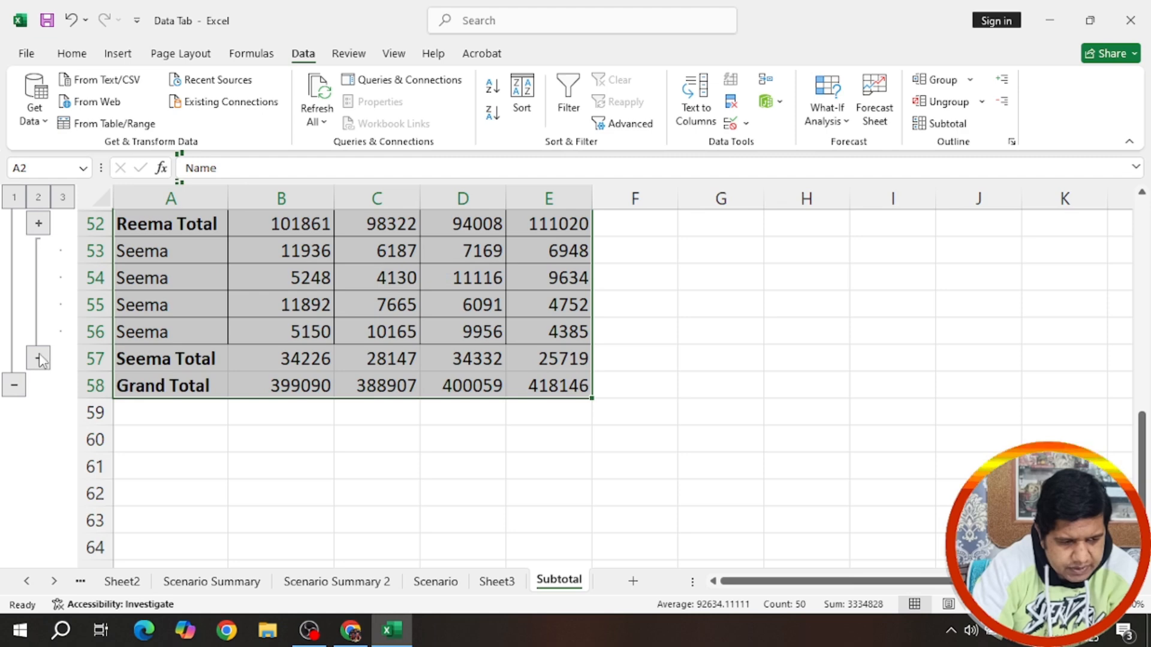
{"action": "left_click", "coordinate": [38, 355]}
{"action": "scroll", "coordinate": [705, 373], "scroll_direction": "up", "scroll_amount": 2}
{"action": "scroll", "coordinate": [704, 372], "scroll_direction": "up", "scroll_amount": 1}
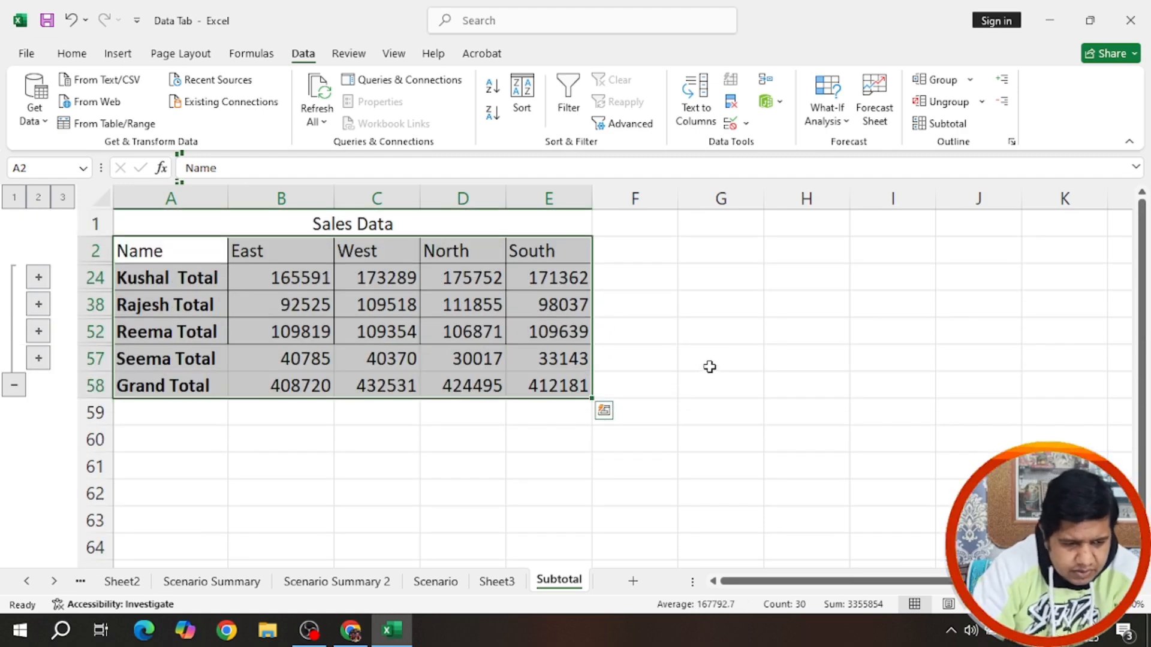
Step: Examine the East, West, North and South subtotals in rows 24, 38 and 52, checking the SUBTOTAL formulas behind them
{"action": "left_click", "coordinate": [206, 368]}
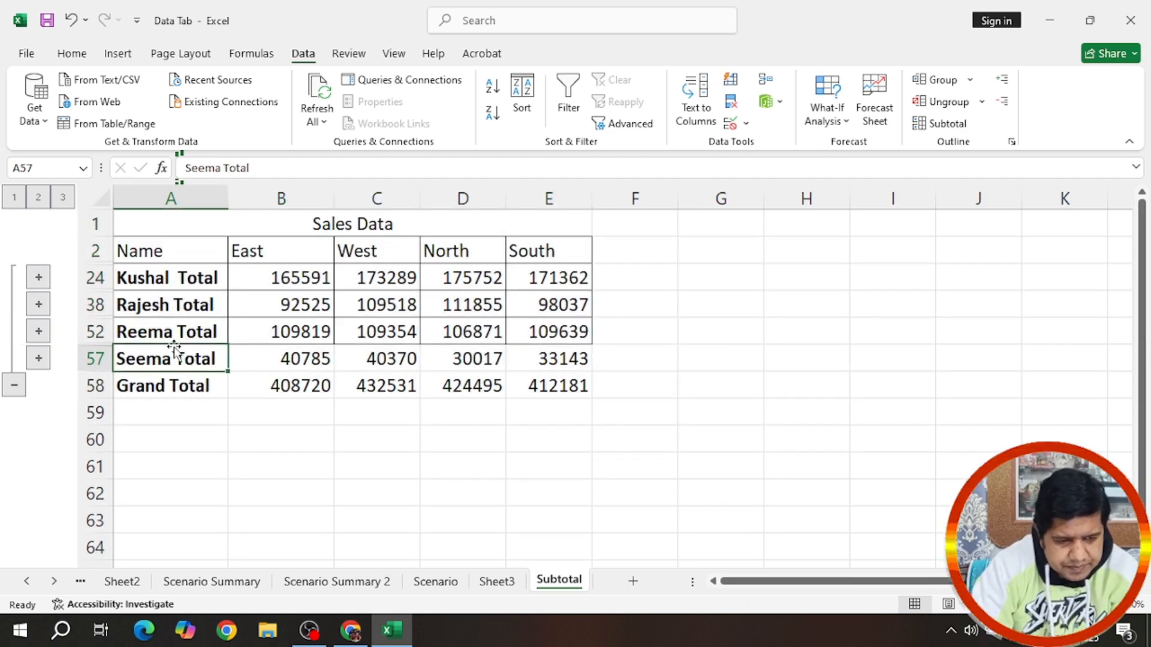
{"action": "left_click", "coordinate": [157, 281]}
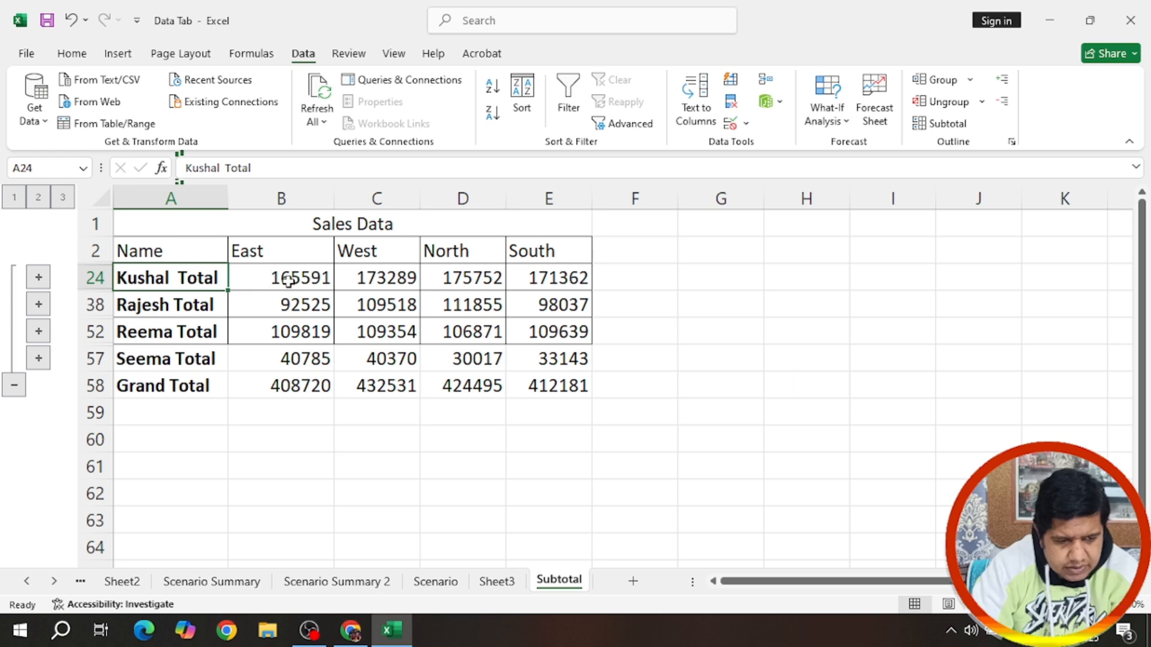
{"action": "key", "text": "Right"}
{"action": "key", "text": "Right"}
{"action": "key", "text": "Right"}
{"action": "key", "text": "Right"}
{"action": "left_click", "coordinate": [158, 311]}
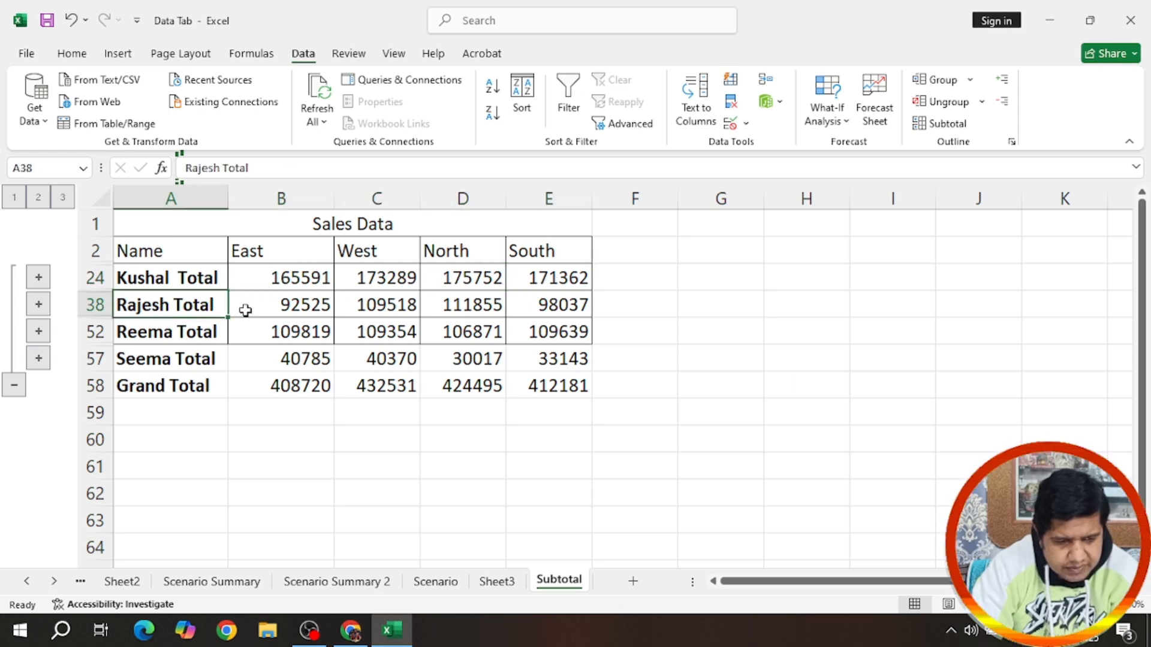
{"action": "left_click", "coordinate": [273, 310]}
{"action": "left_click", "coordinate": [378, 309]}
{"action": "left_click", "coordinate": [427, 306]}
{"action": "left_click", "coordinate": [525, 306]}
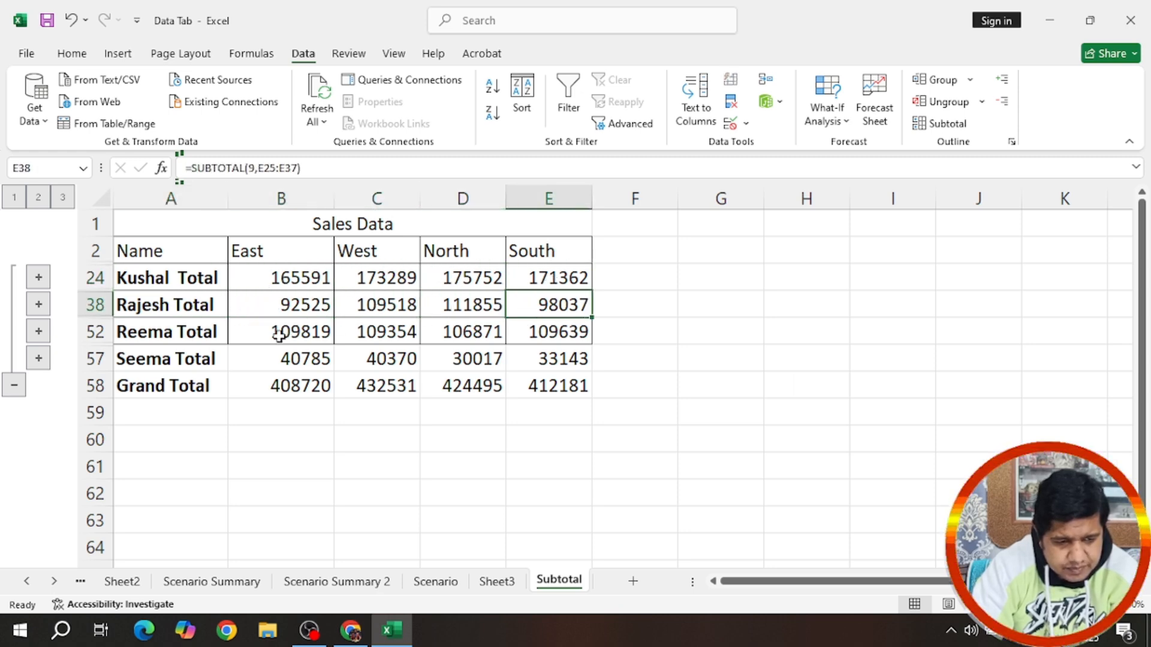
{"action": "left_click", "coordinate": [279, 335]}
{"action": "left_click", "coordinate": [382, 336]}
{"action": "left_click", "coordinate": [466, 334]}
{"action": "left_click", "coordinate": [533, 337]}
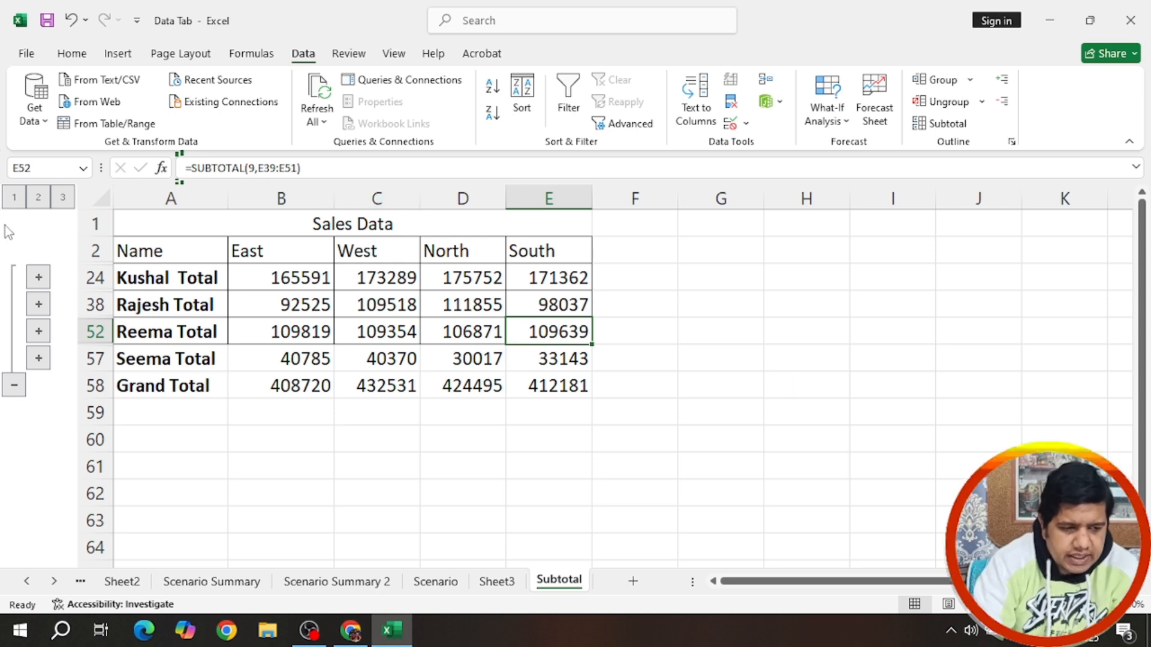
Step: Show all records at outline level 3, and return to the level 2 view with only the subtotals and Grand Total
{"action": "left_click", "coordinate": [59, 202]}
{"action": "left_click", "coordinate": [61, 201]}
{"action": "left_click", "coordinate": [37, 201]}
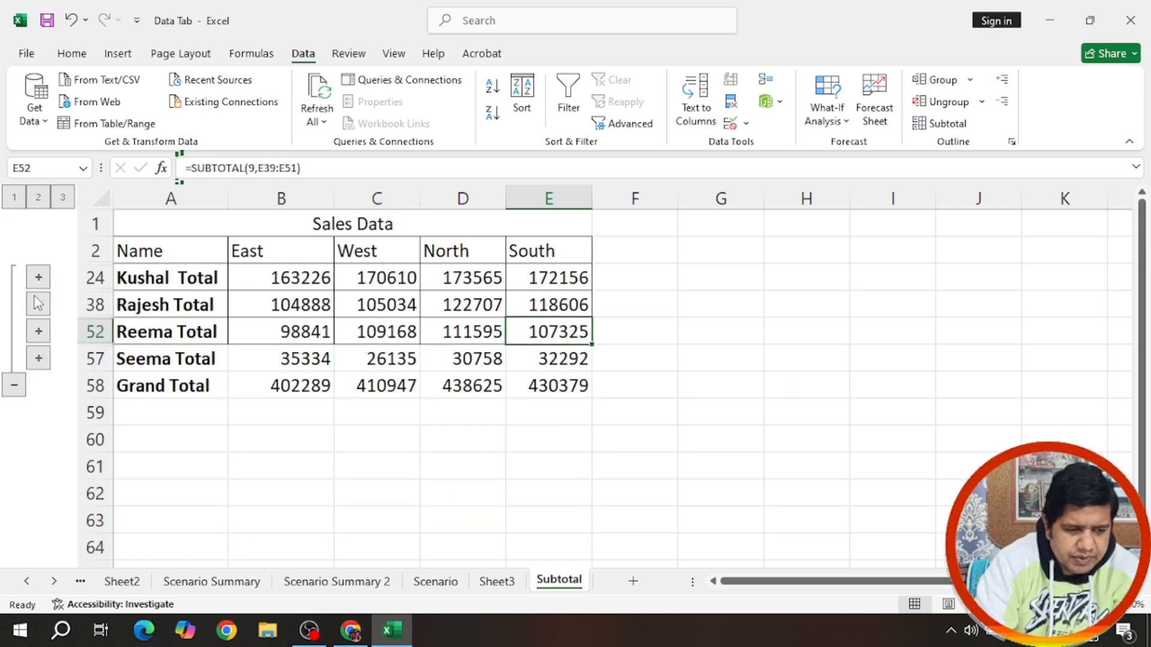
Step: Expand the detail rows of the third and second name groups (rows 39–51 and 25–37) and review their records
{"action": "left_click", "coordinate": [38, 331]}
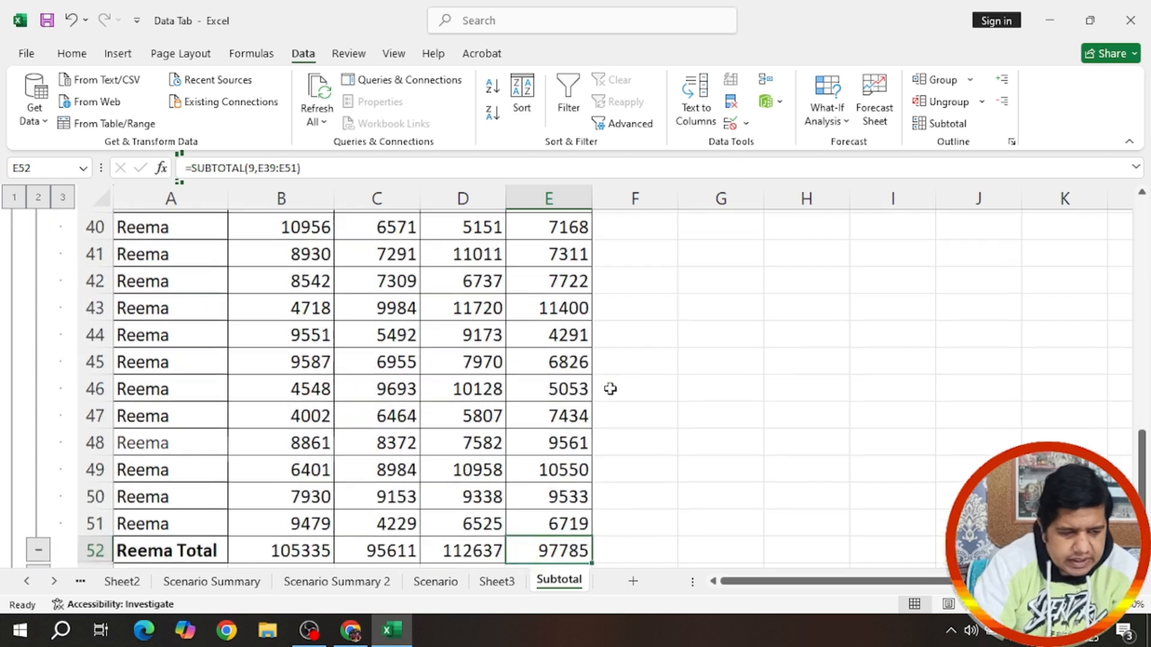
{"action": "scroll", "coordinate": [514, 320], "scroll_direction": "down", "scroll_amount": 2}
{"action": "scroll", "coordinate": [528, 324], "scroll_direction": "up", "scroll_amount": 3}
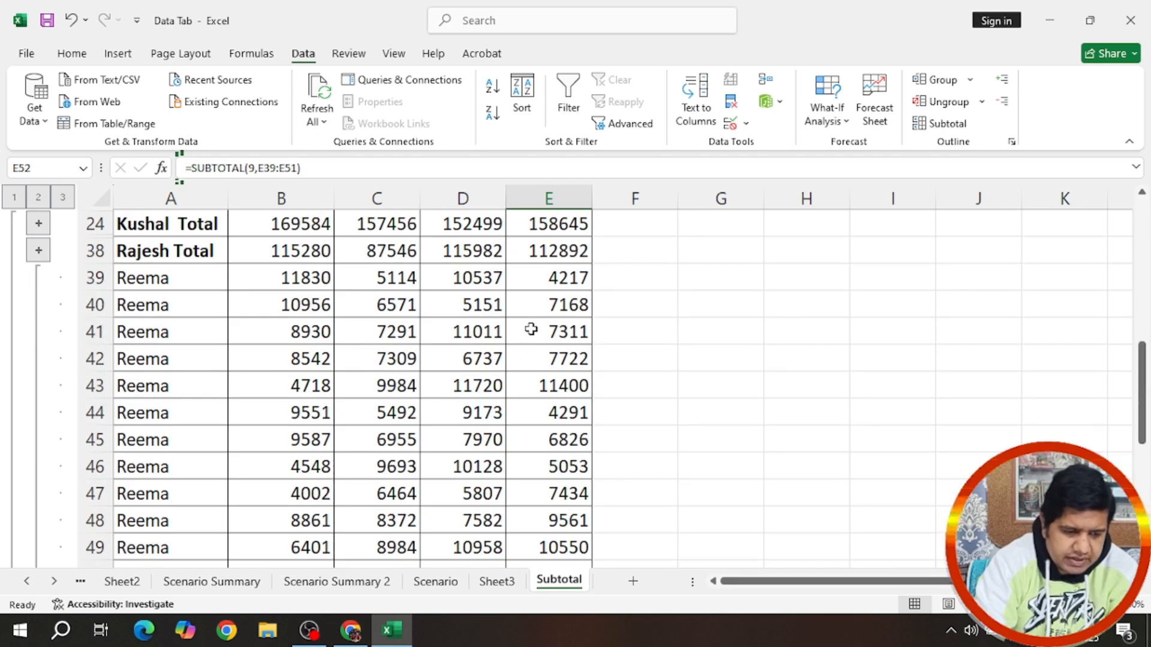
{"action": "left_click", "coordinate": [38, 251]}
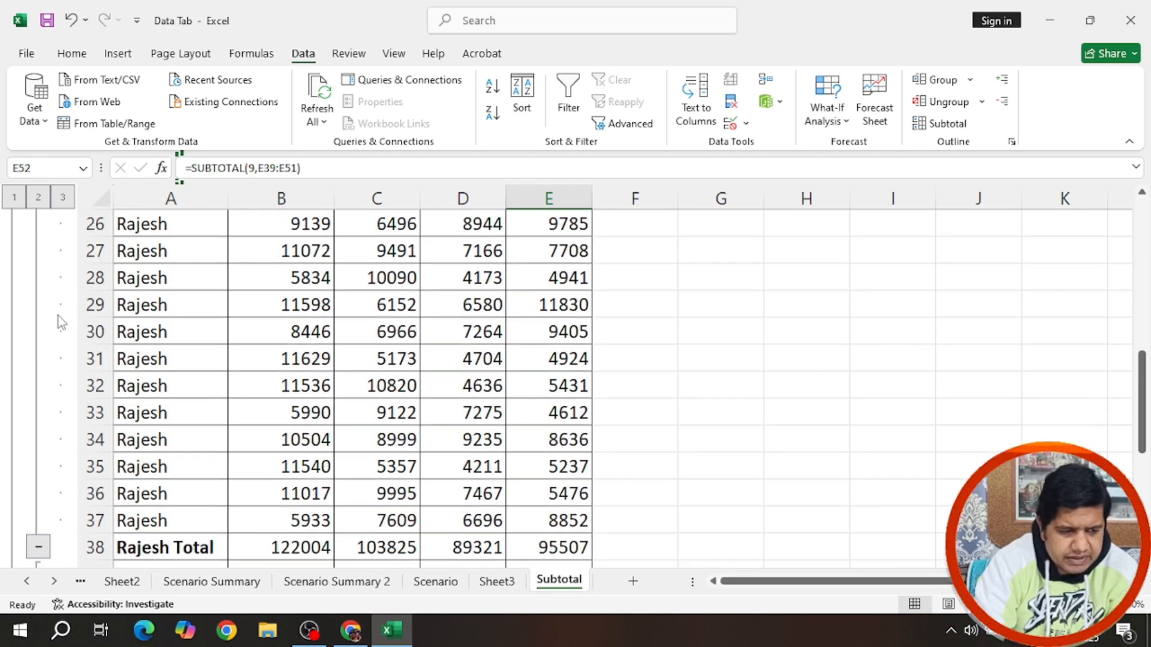
{"action": "left_click", "coordinate": [39, 547]}
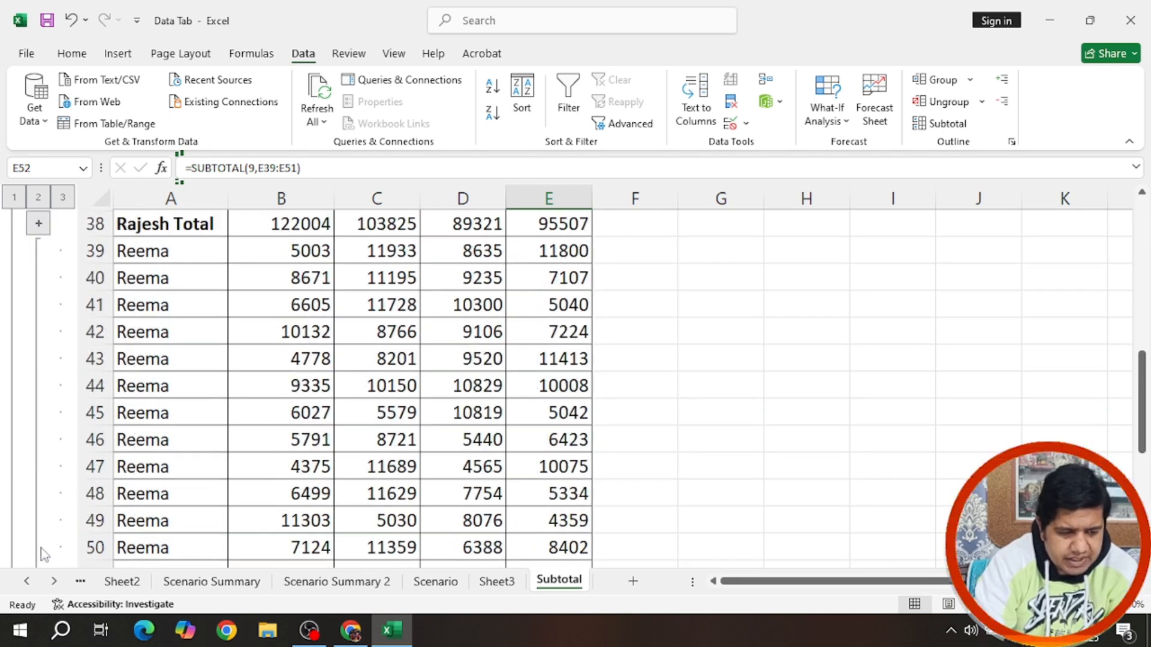
{"action": "left_click", "coordinate": [39, 225]}
{"action": "scroll", "coordinate": [517, 378], "scroll_direction": "up", "scroll_amount": 1}
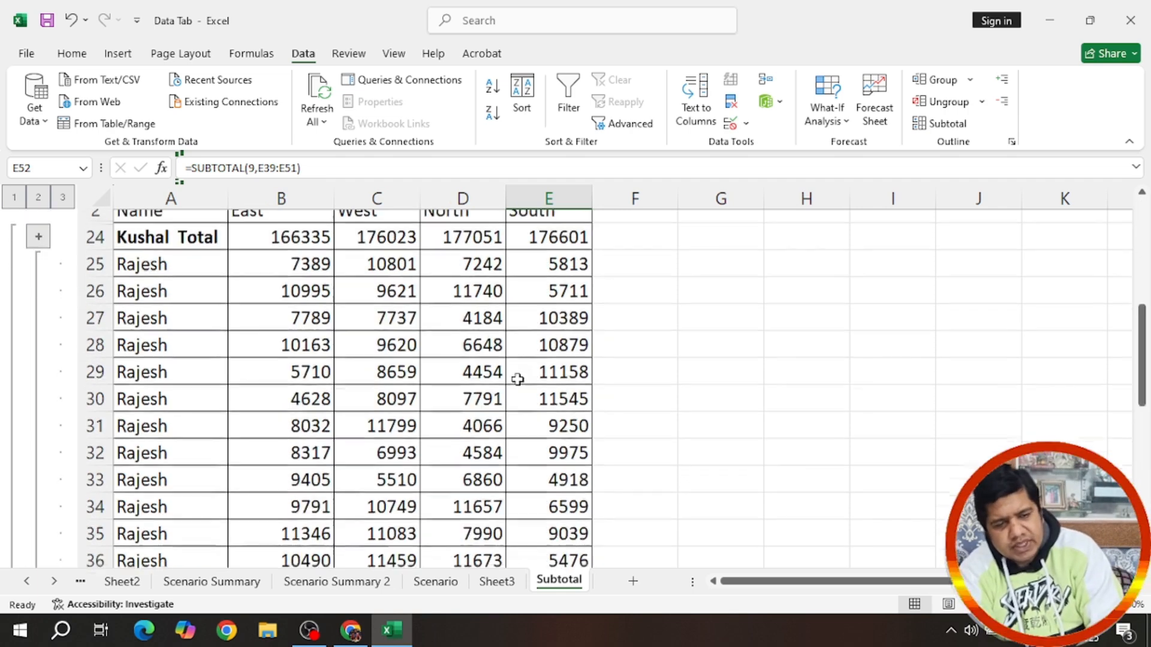
{"action": "scroll", "coordinate": [516, 378], "scroll_direction": "down", "scroll_amount": 10}
{"action": "scroll", "coordinate": [518, 379], "scroll_direction": "up", "scroll_amount": 10}
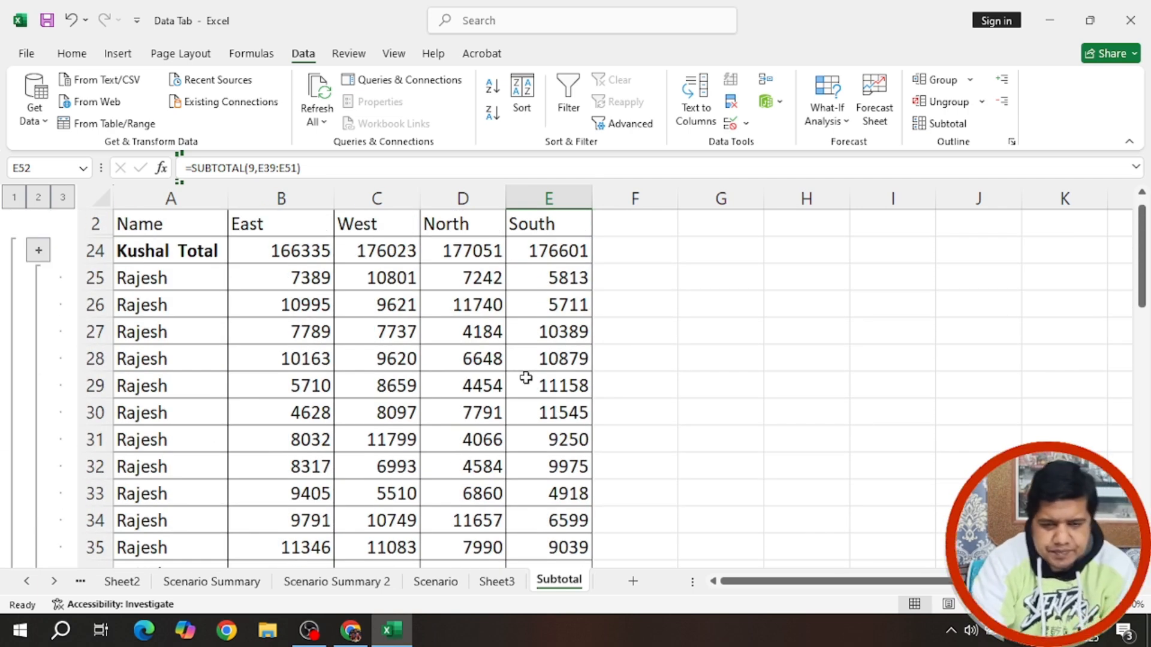